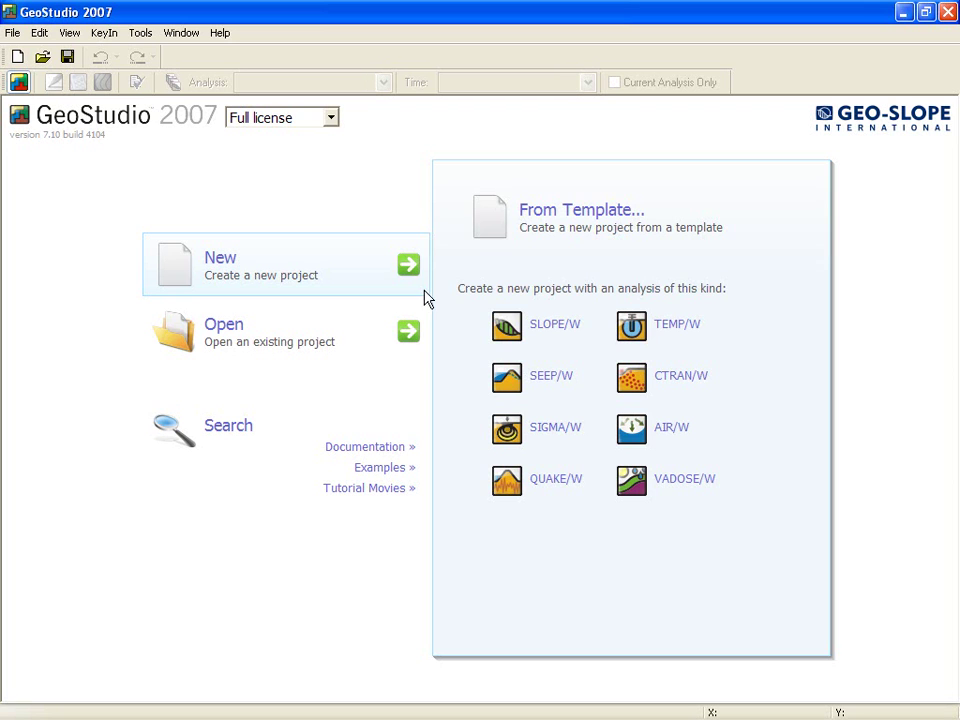
Create a new QUAKE/W project and name its analysis "Initial Insitu Stress" with the description "Learning to use QUAKE/W".
click(510, 485)
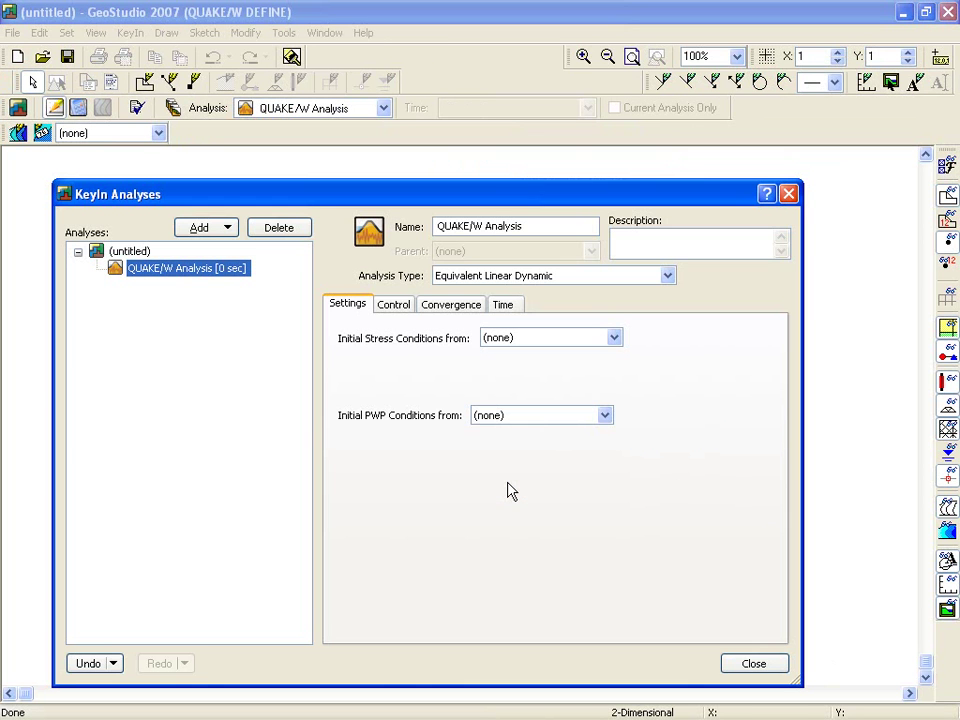
click(527, 225)
text(Initial)
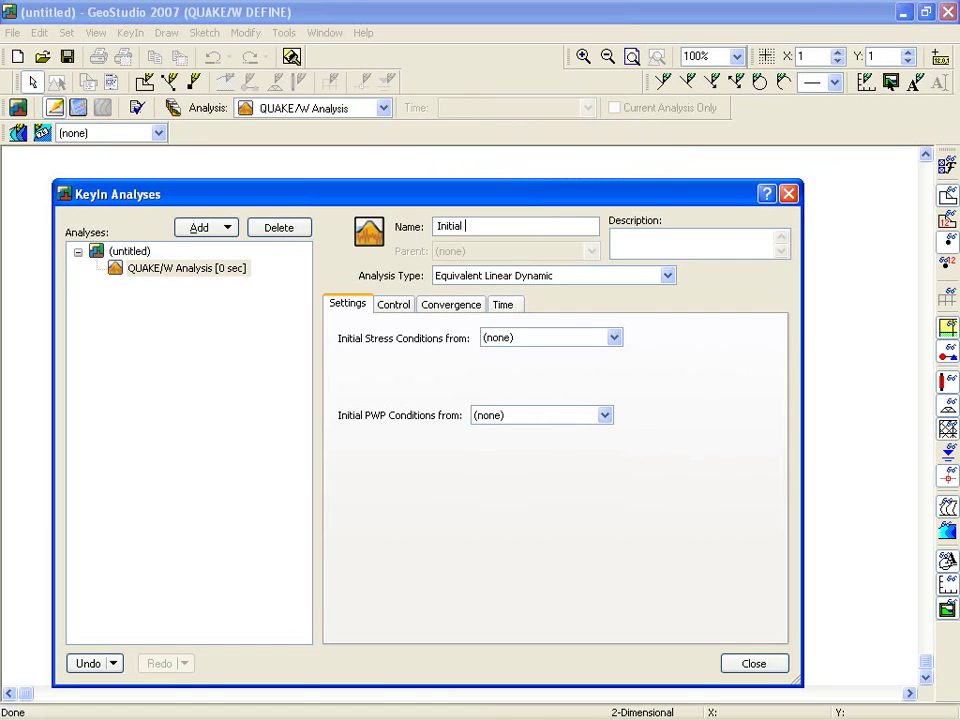
text( Insitu)
click(634, 238)
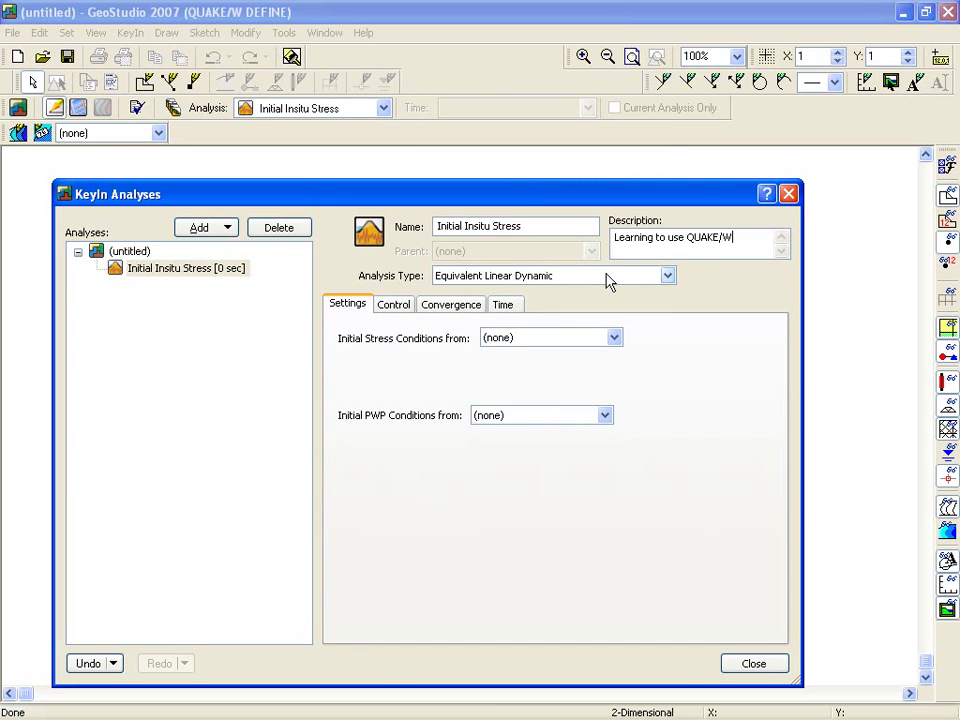
Set the analysis type to Initial Static with initial PWP conditions from a Water Table, and close the analysis definition.
click(608, 277)
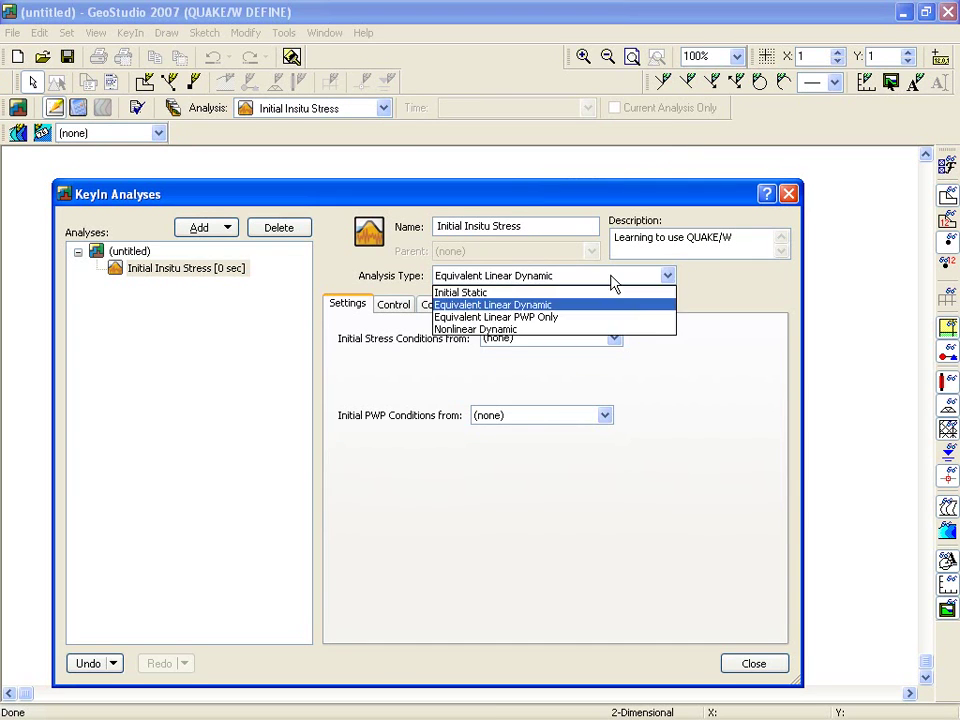
click(503, 293)
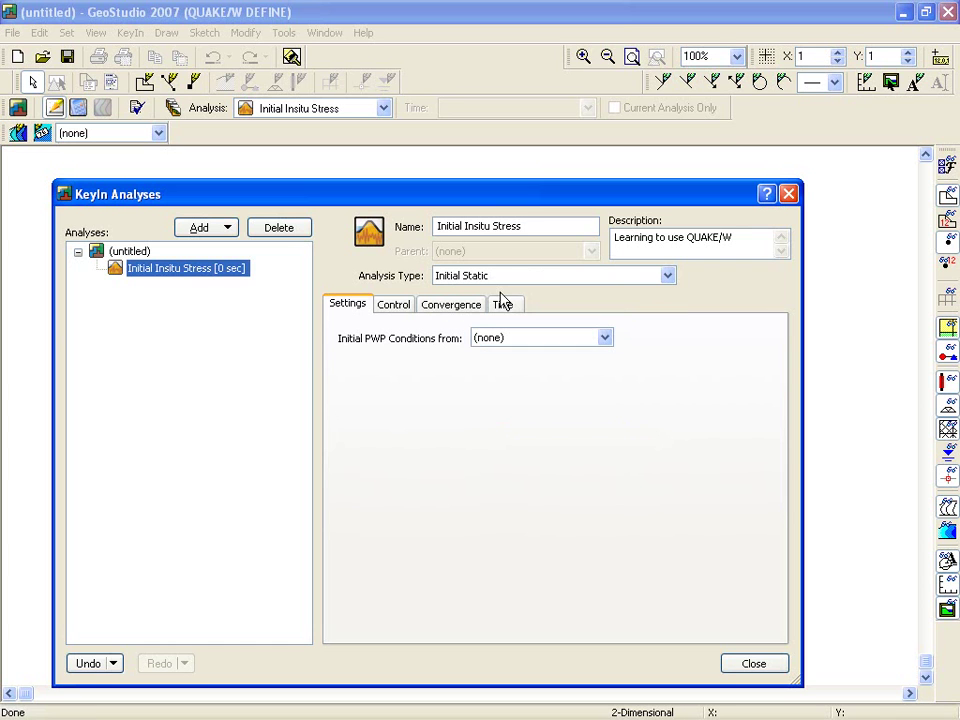
click(604, 339)
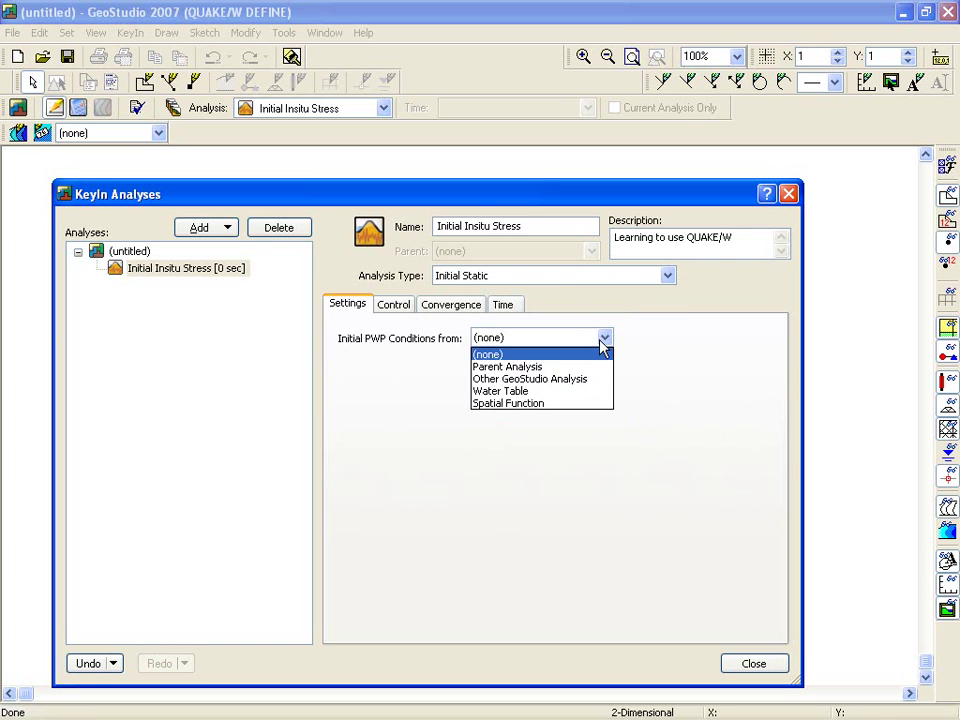
click(564, 392)
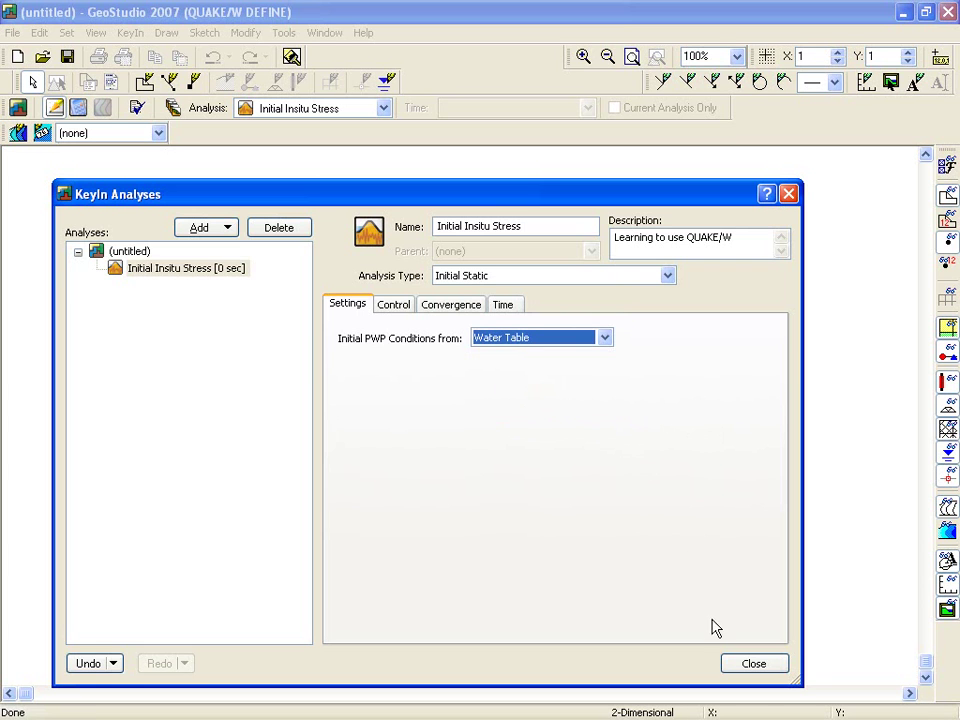
click(733, 665)
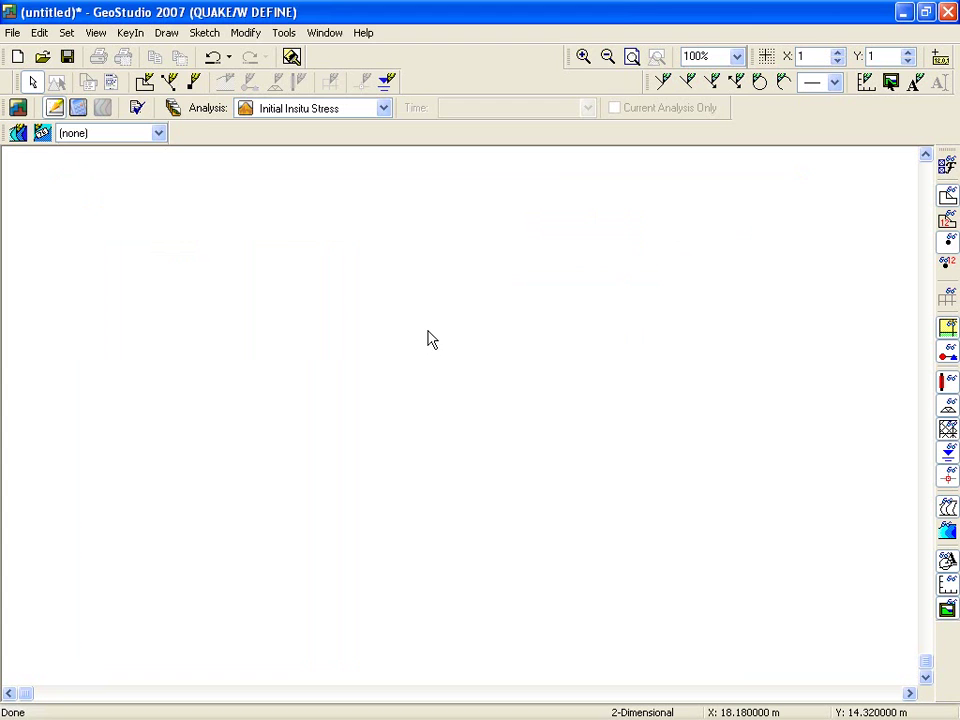
Review the visibility settings of all toolbars, from Standard through Contours, keeping every one enabled.
click(95, 33)
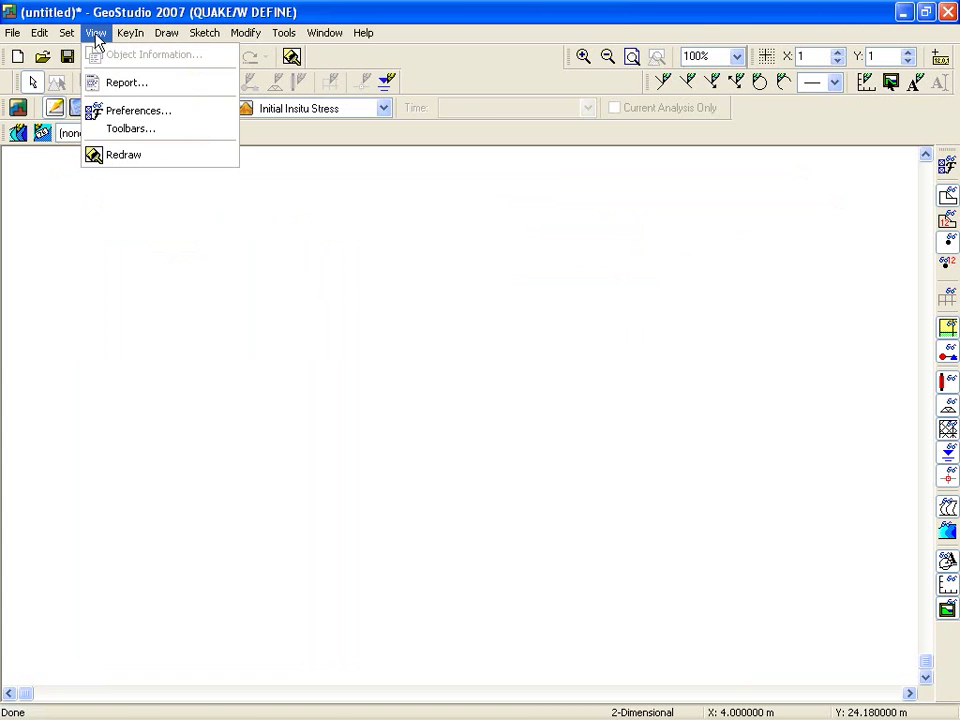
click(129, 129)
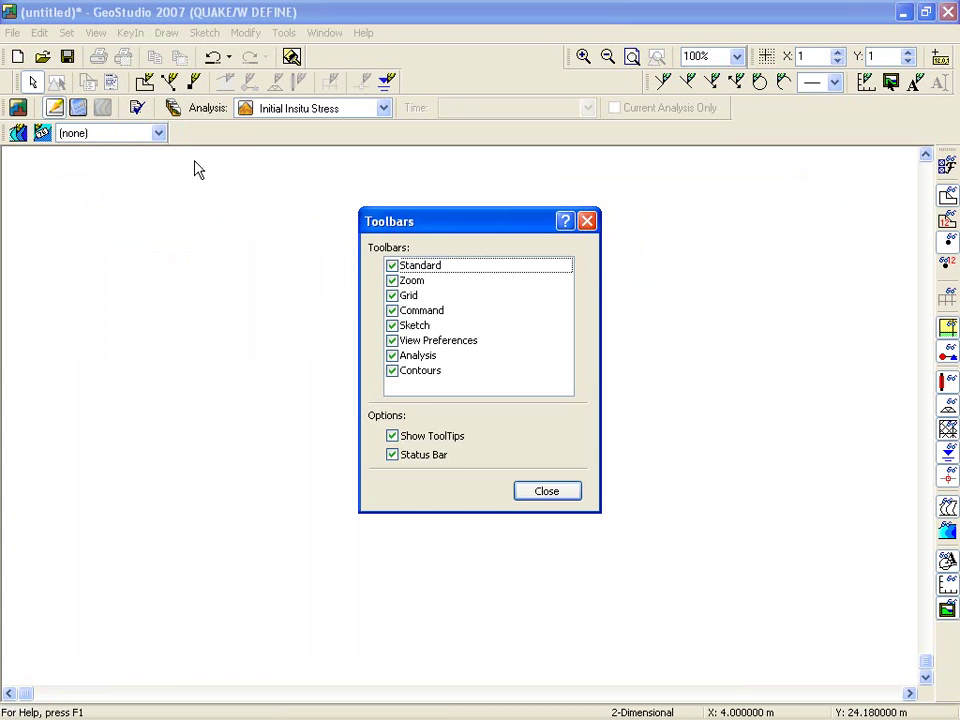
click(389, 265)
click(392, 281)
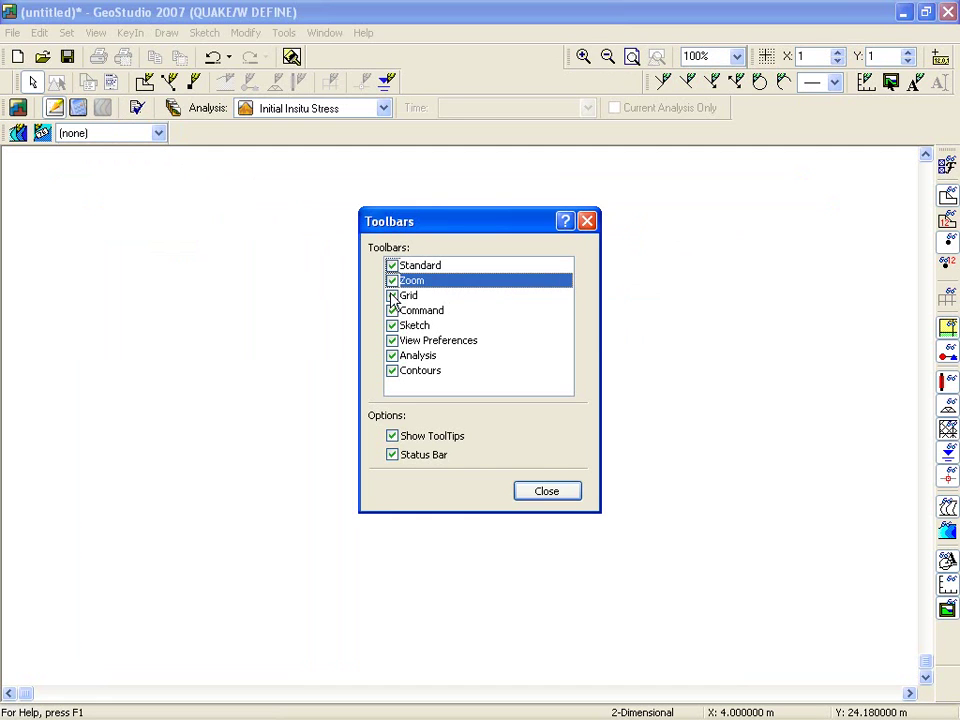
click(392, 296)
click(392, 296)
click(393, 311)
click(393, 311)
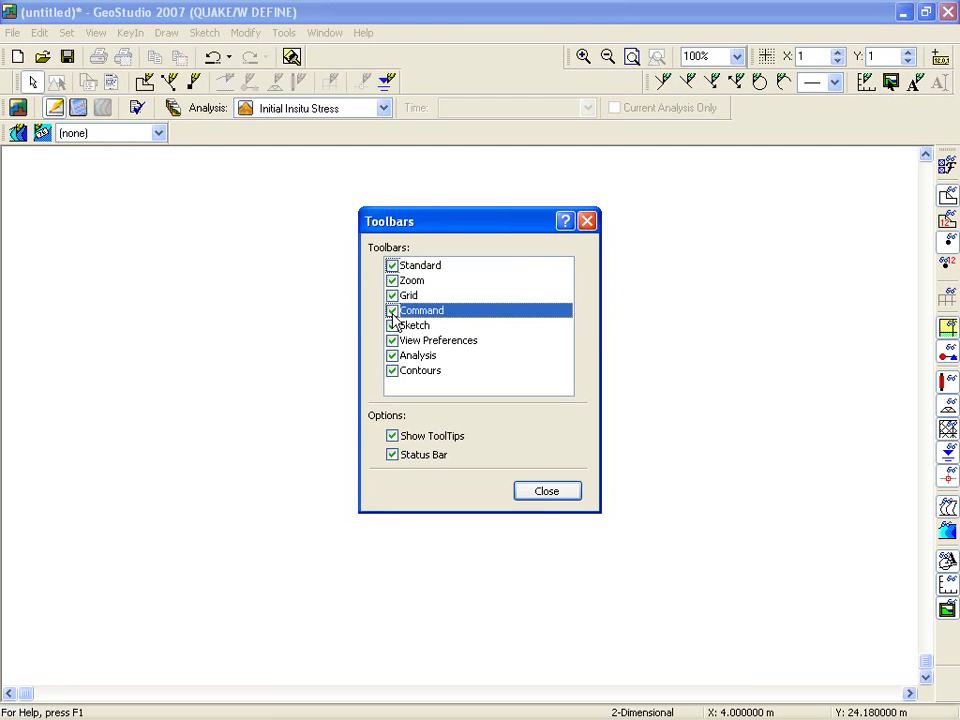
click(392, 326)
click(392, 326)
click(392, 341)
click(392, 341)
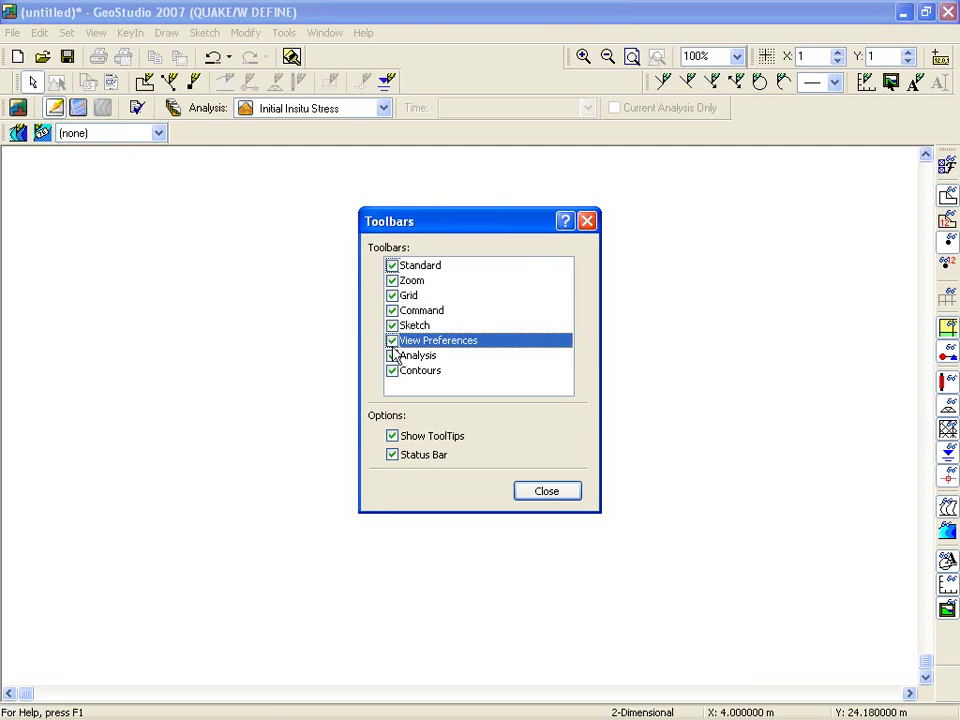
click(392, 356)
click(392, 356)
click(392, 371)
click(392, 371)
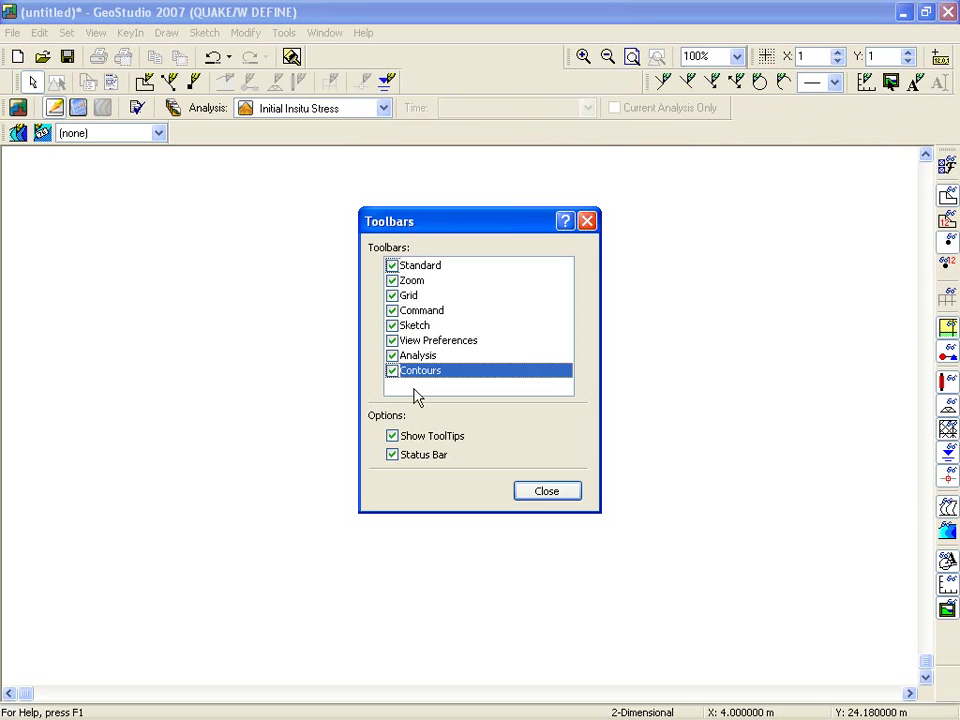
click(531, 493)
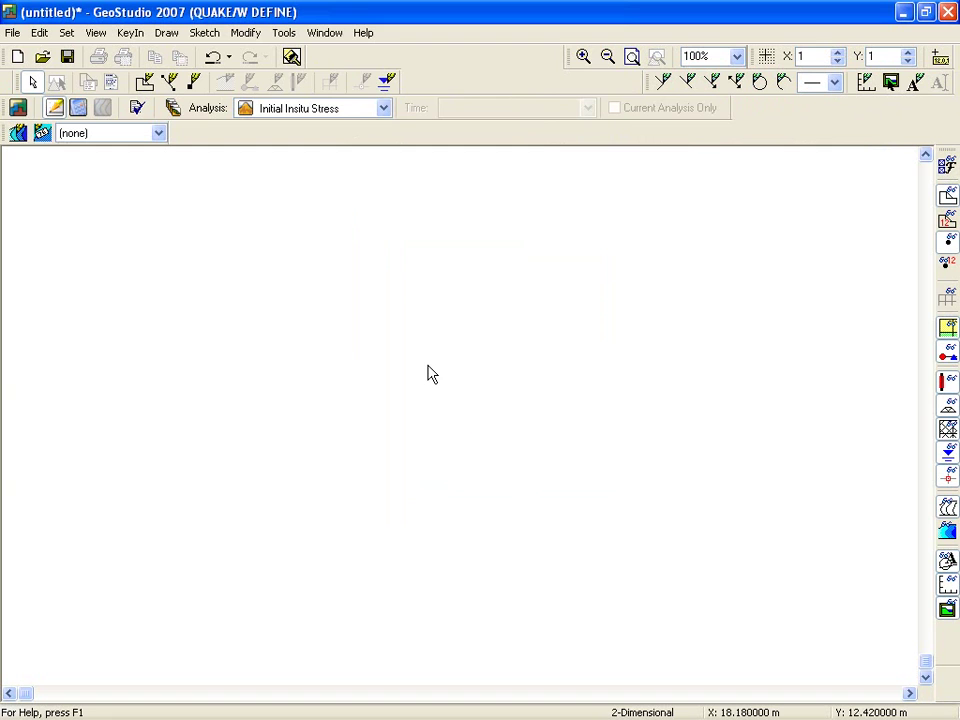
Set the page units to mm and the working area to 260 mm wide by 200 mm high.
click(66, 33)
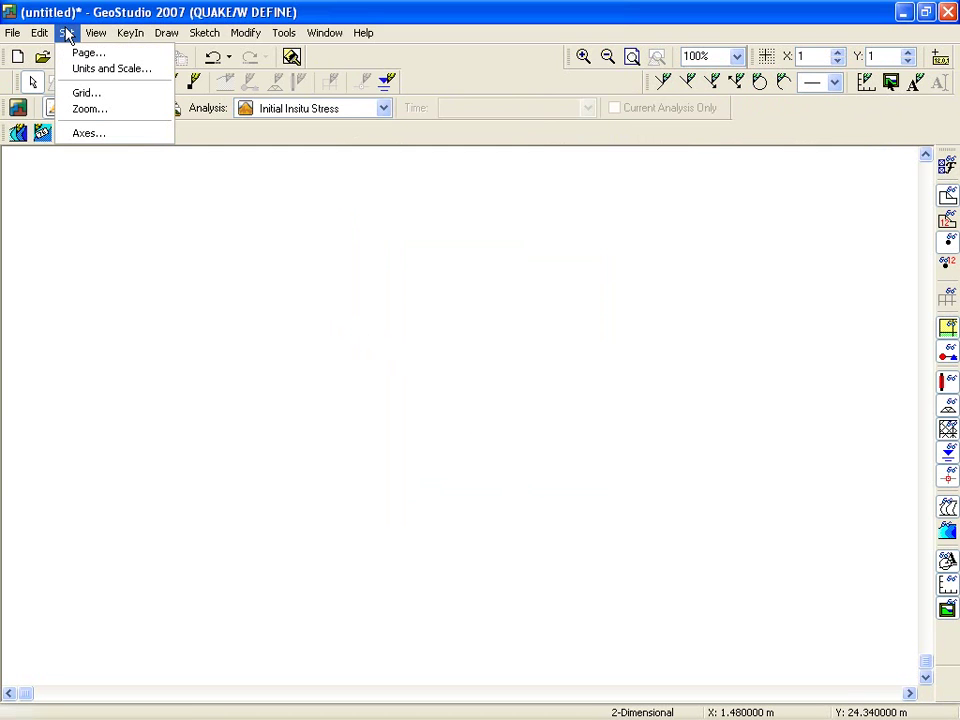
click(90, 55)
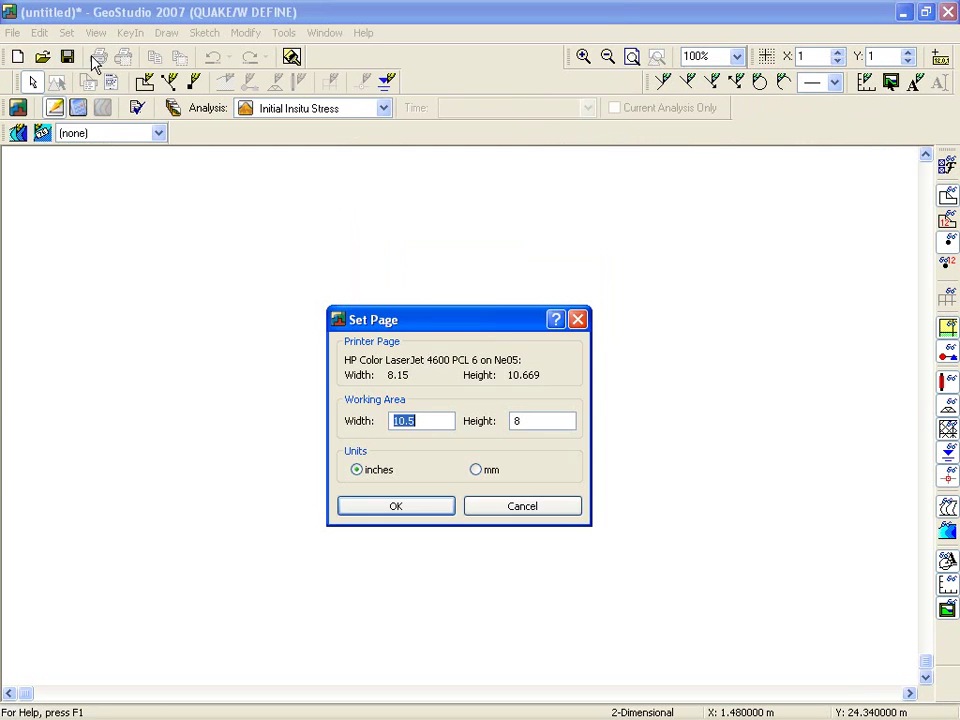
click(476, 469)
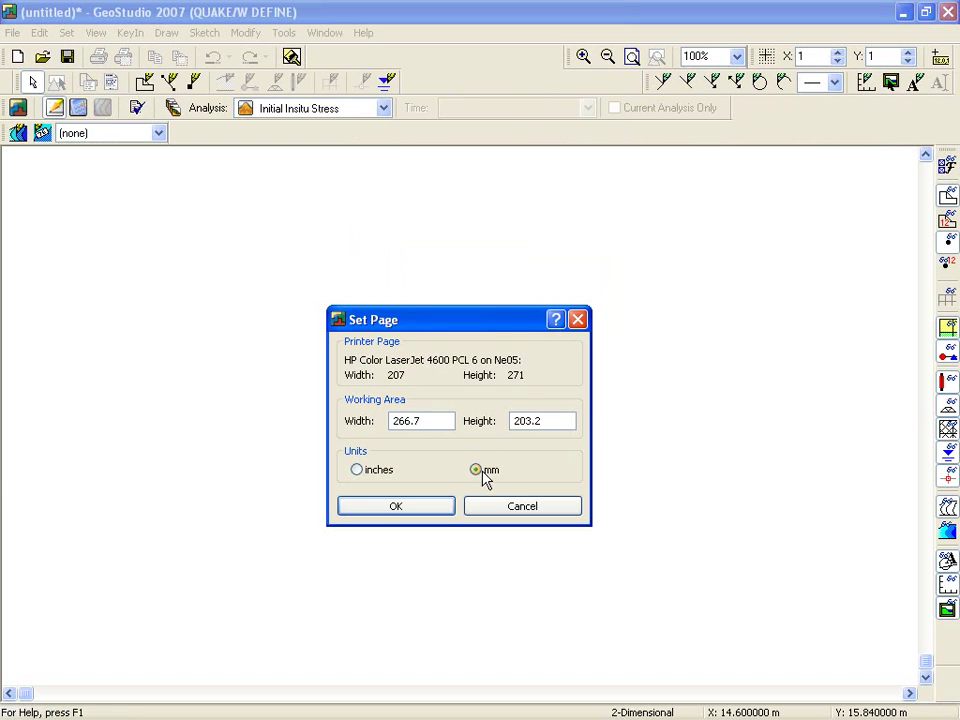
drag(407, 420, 436, 420)
text(0)
drag(525, 420, 549, 420)
text(0)
click(414, 506)
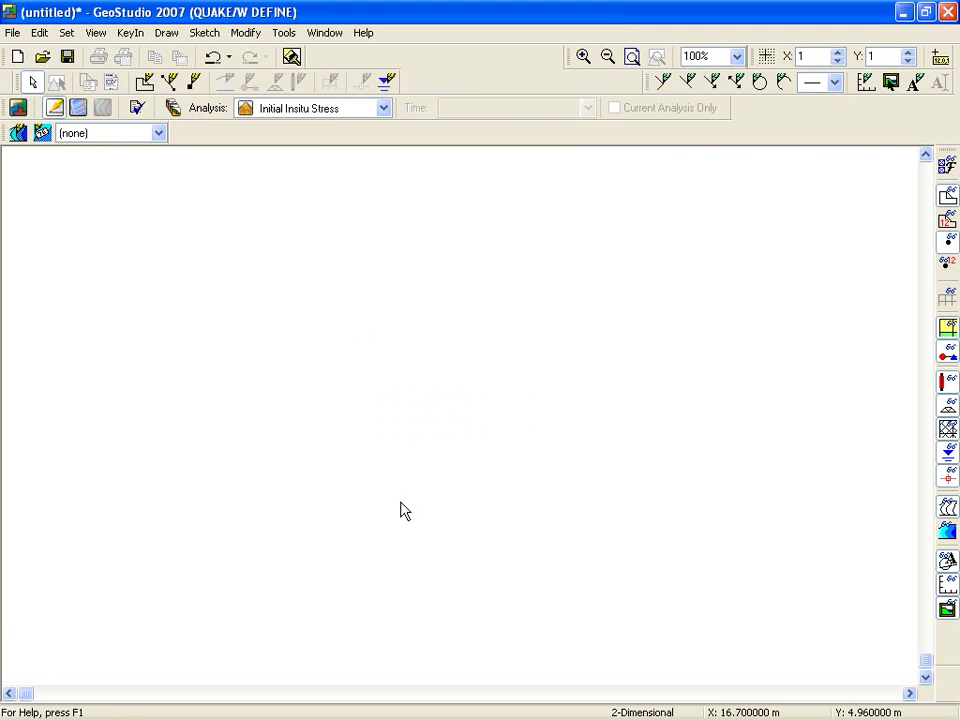
In the units and scale settings, disable automatic calculation of maximum extents and set the minimum extents to x -5.0 and y -10.
click(68, 34)
click(79, 67)
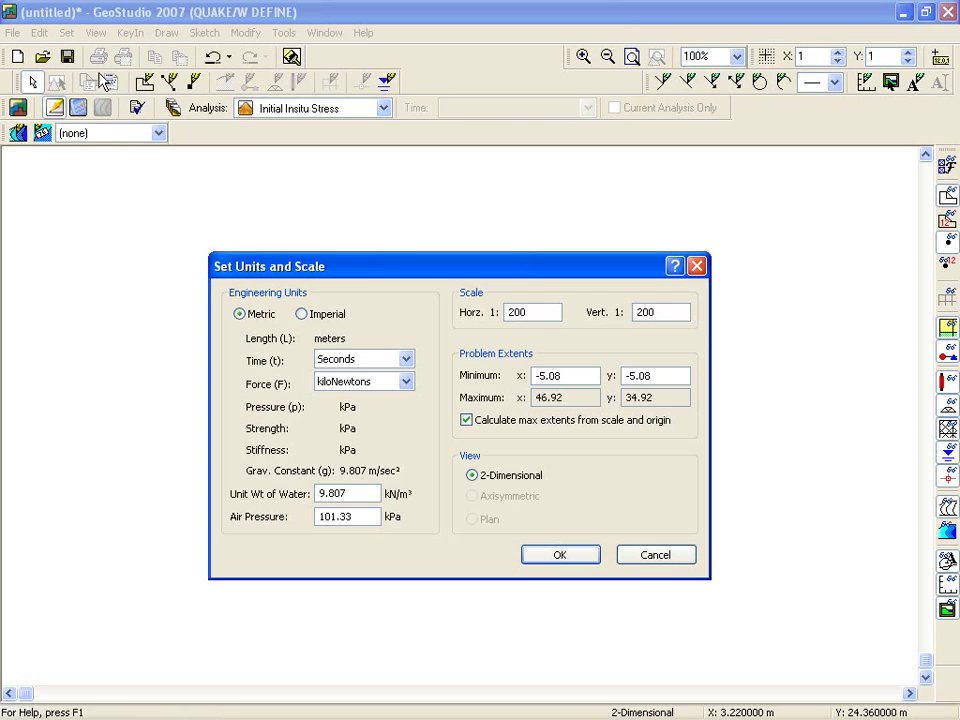
click(484, 421)
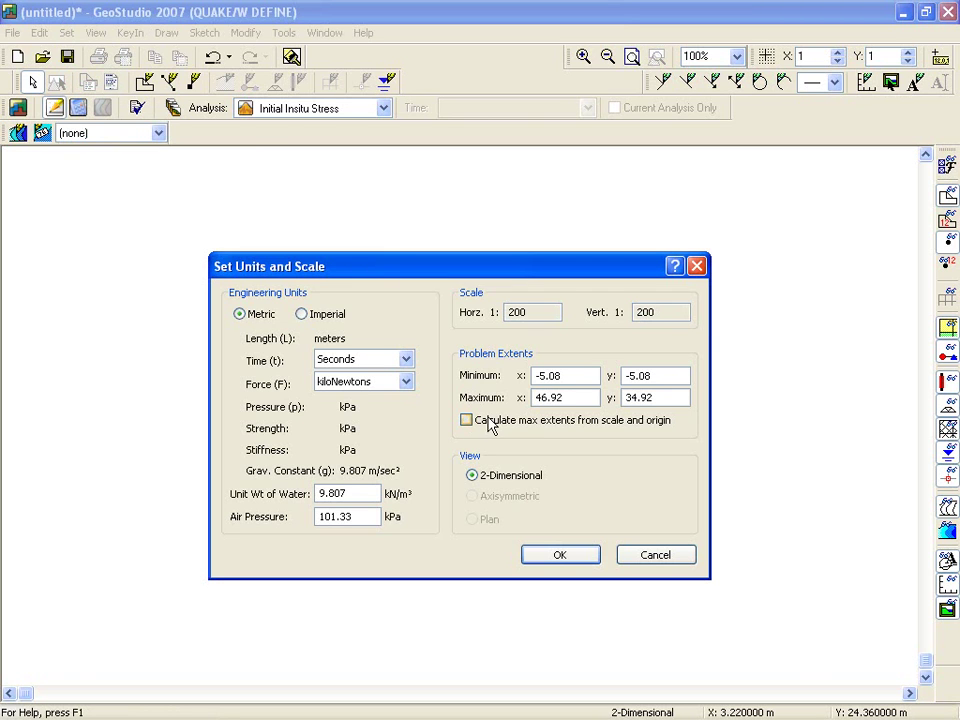
drag(548, 375, 572, 375)
key(BackSpace)
drag(631, 377, 674, 376)
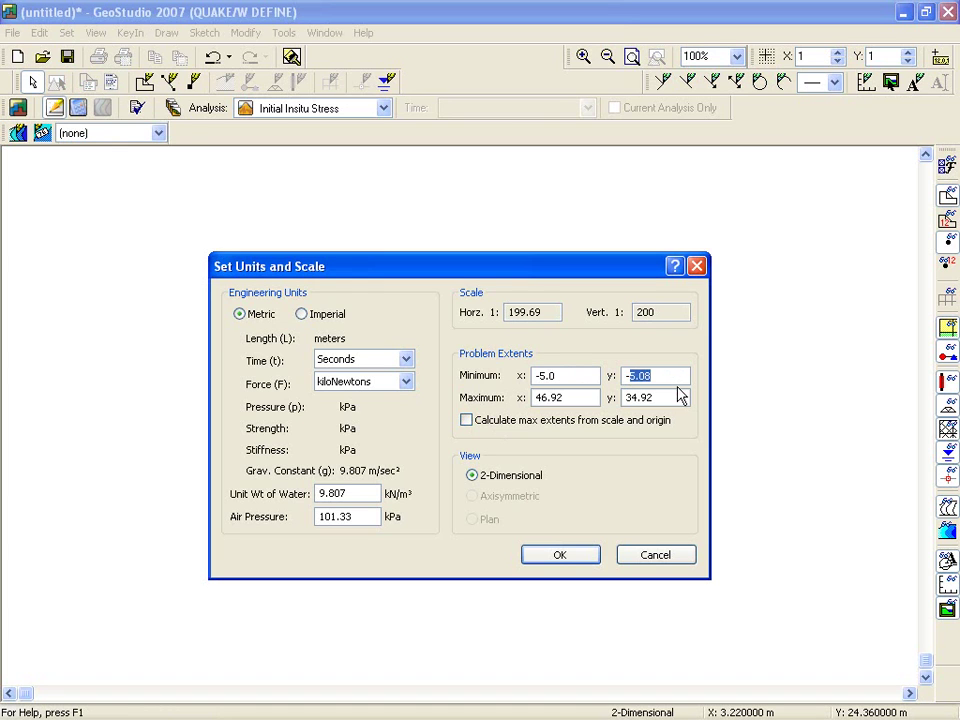
text(-10)
Set the maximum problem extents to x 45 and y 30.
click(575, 397)
drag(575, 397, 539, 398)
text(45)
key(Tab)
text(3)
click(663, 376)
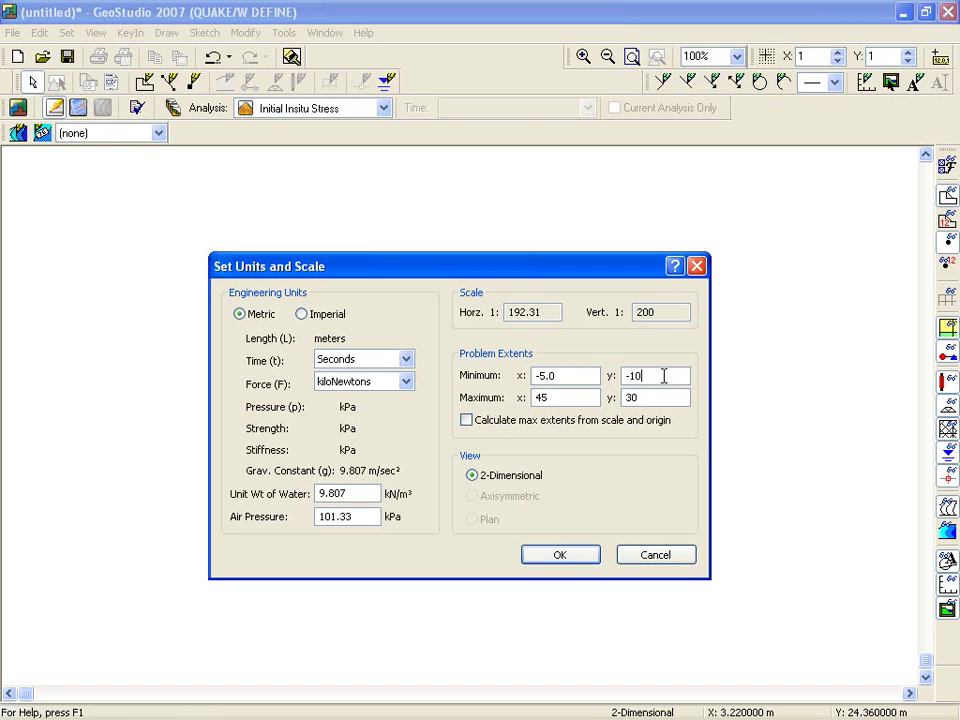
Re-enable calculating the maximum extents from scale and origin, set the horizontal scale to 1:200, and apply the settings.
click(477, 422)
drag(556, 312, 495, 306)
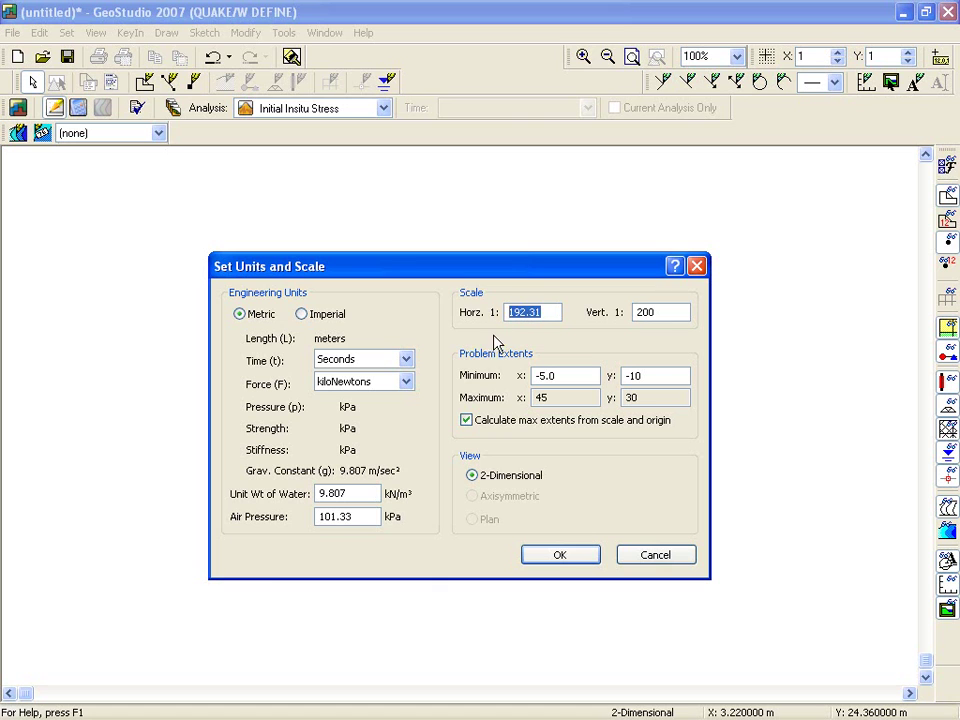
text(200)
click(549, 559)
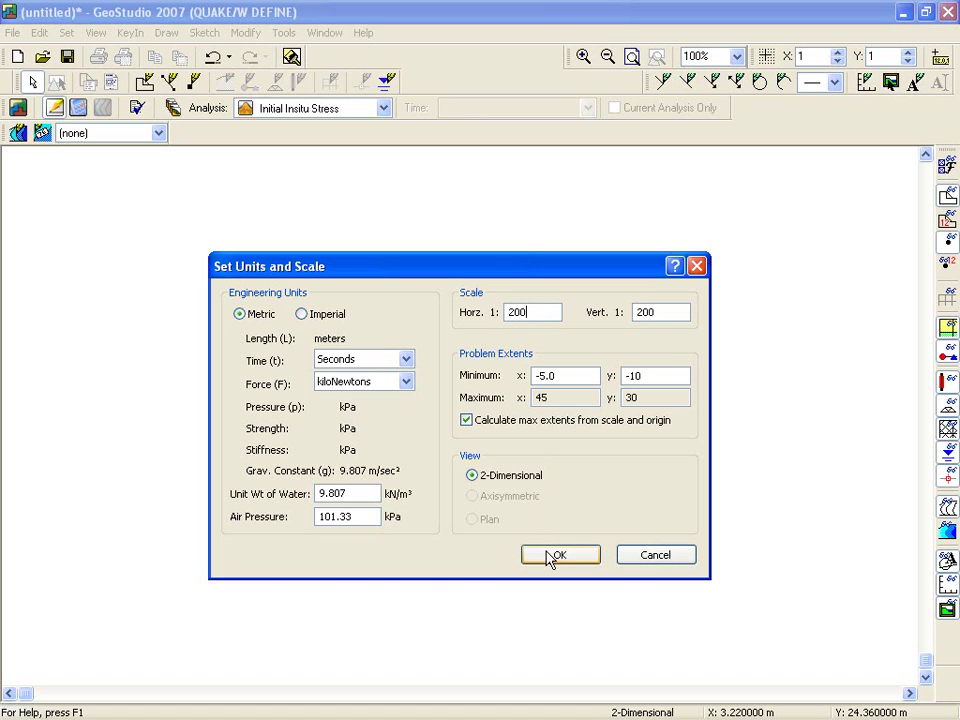
click(549, 559)
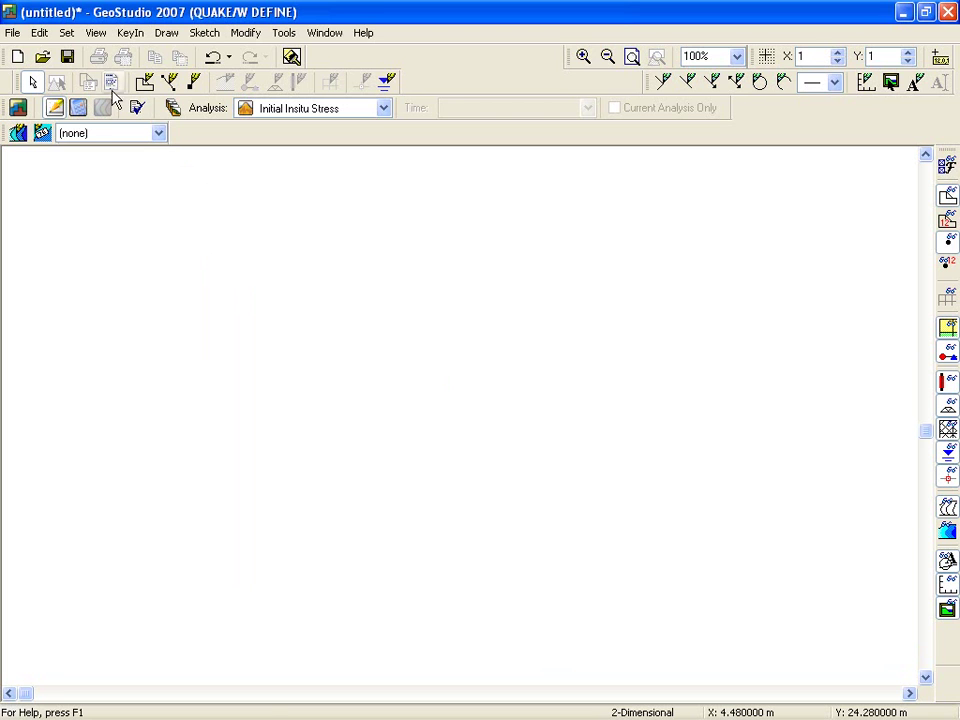
Display the drawing grid and enable snapping to it.
click(67, 37)
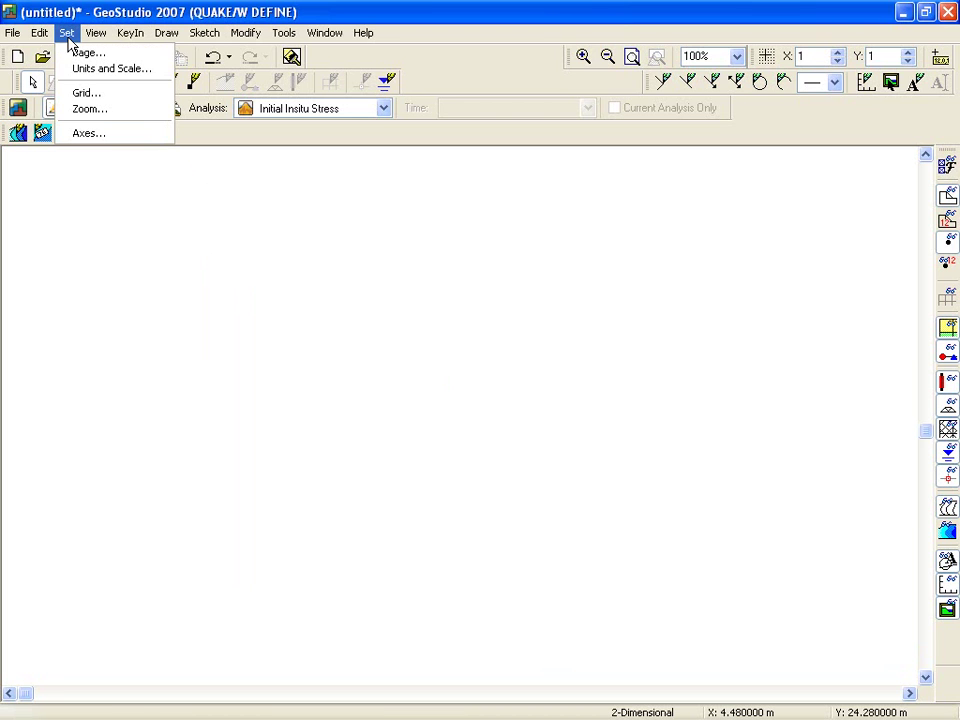
click(88, 93)
click(719, 296)
click(819, 298)
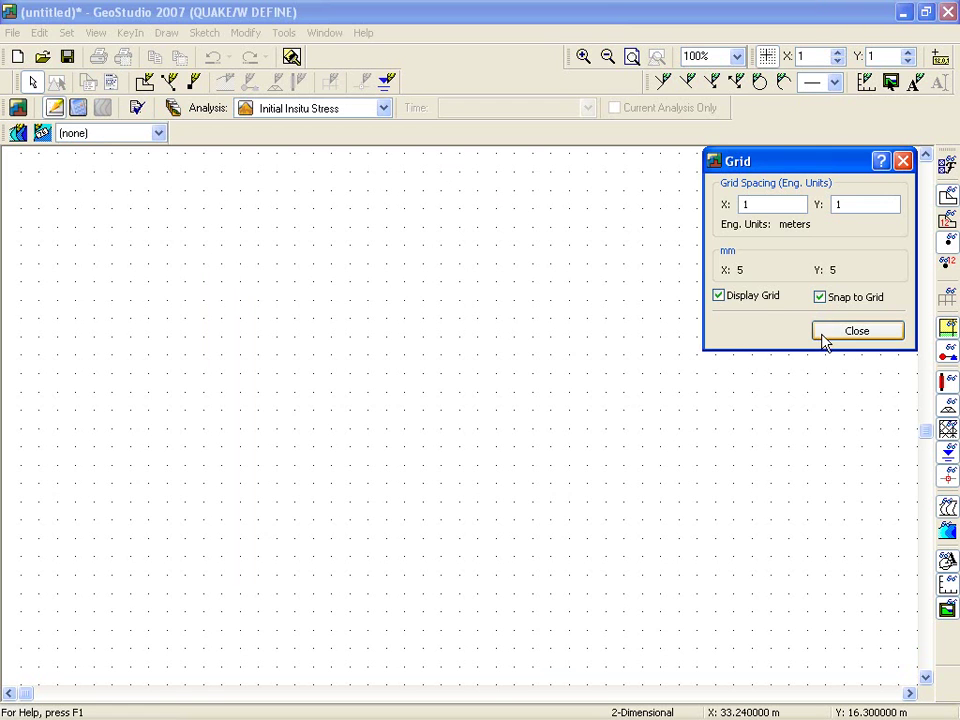
click(825, 336)
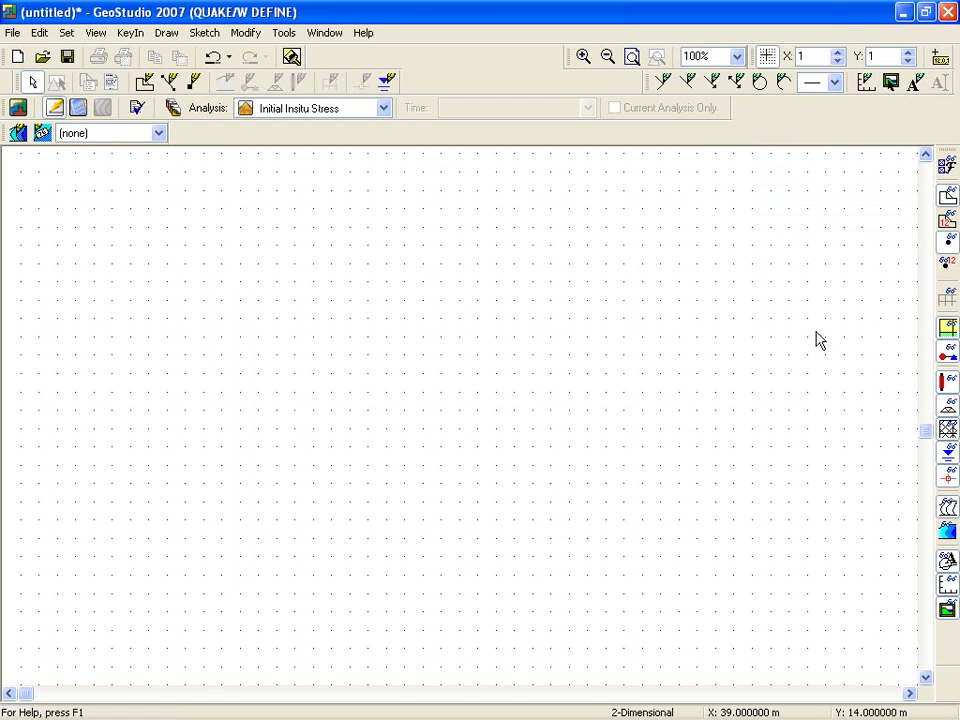
Save the project as "QUAKE Tutorial" in My Documents and undo the last change.
click(14, 33)
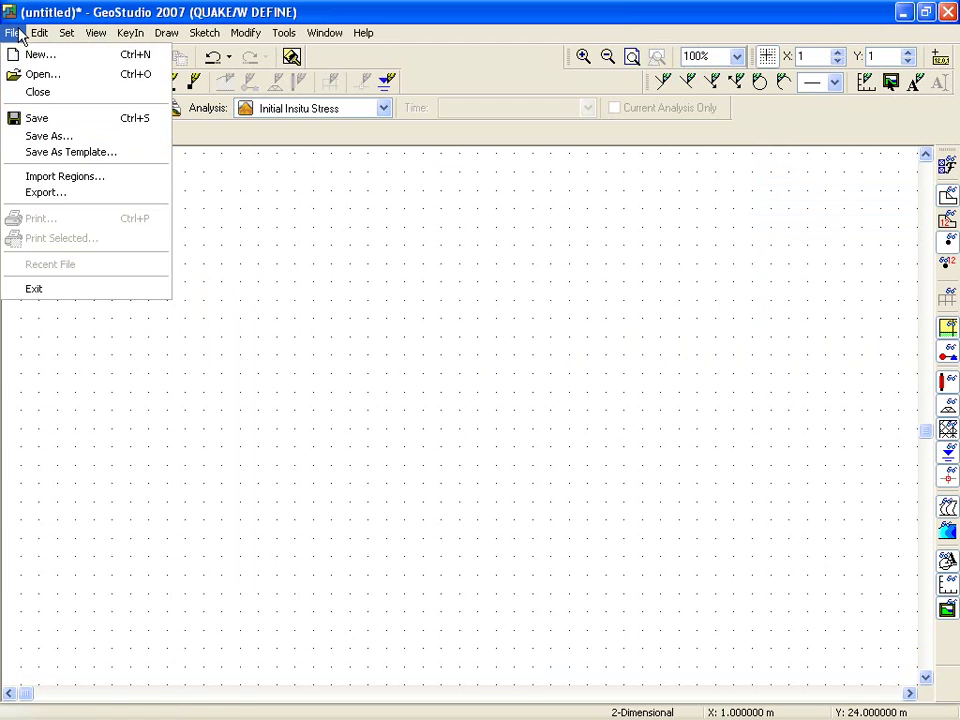
click(40, 136)
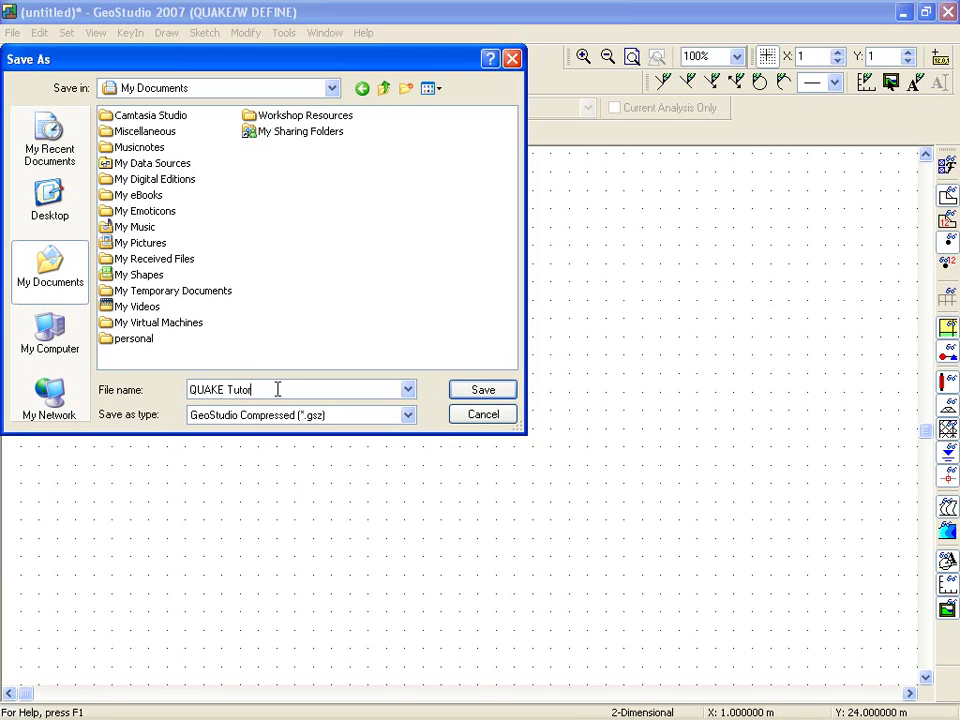
click(482, 390)
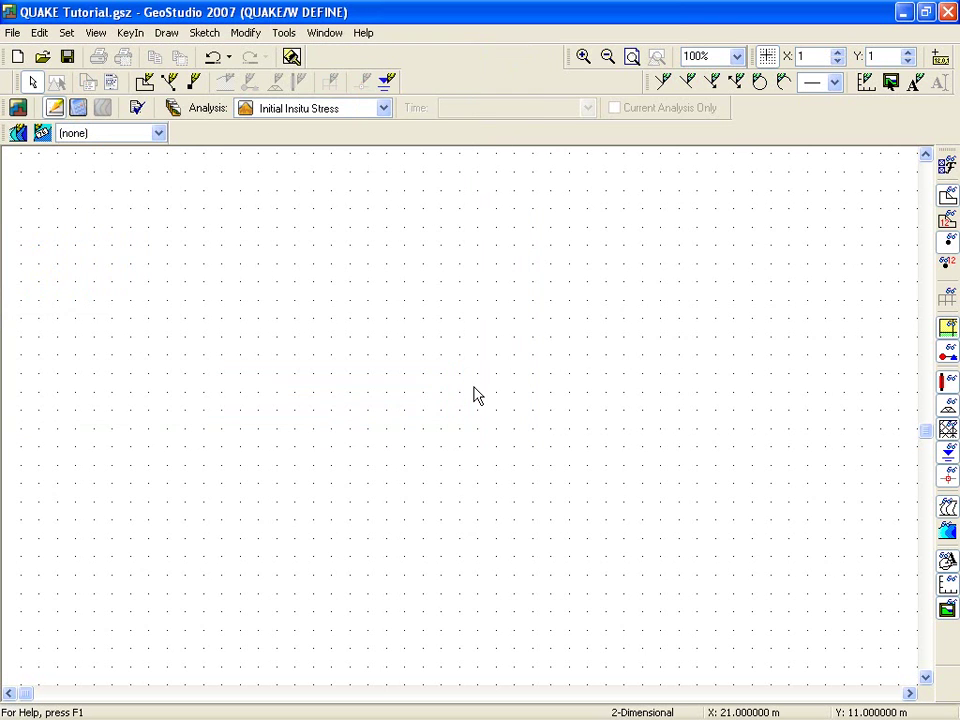
key(ctrl+z)
Fit the page in view and sketch the axes from the origin to distance 45 and elevation 20.
click(631, 58)
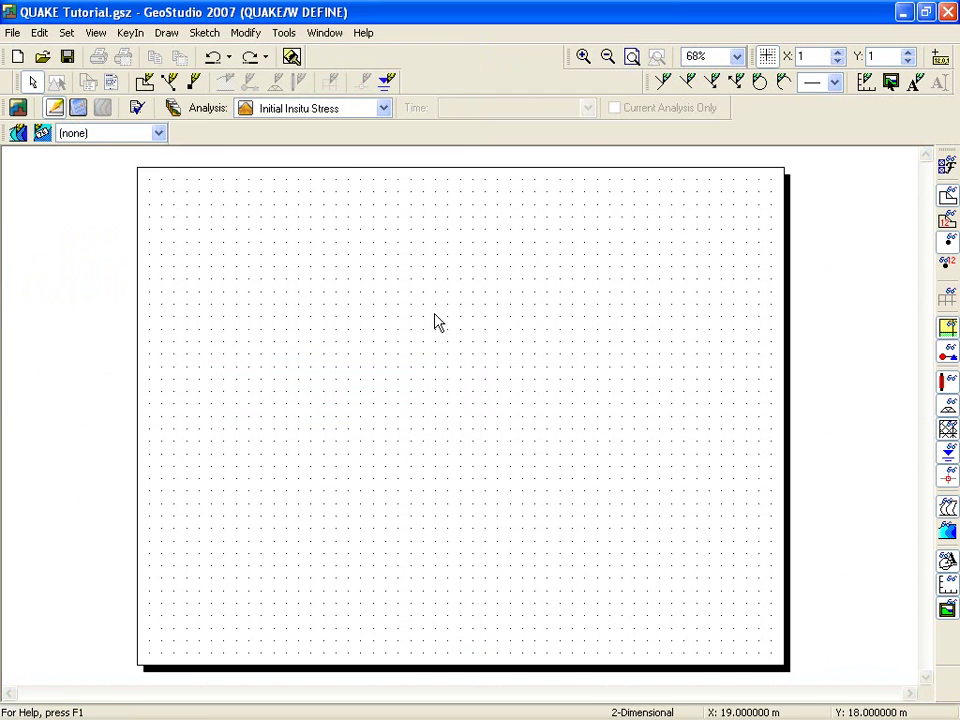
click(206, 33)
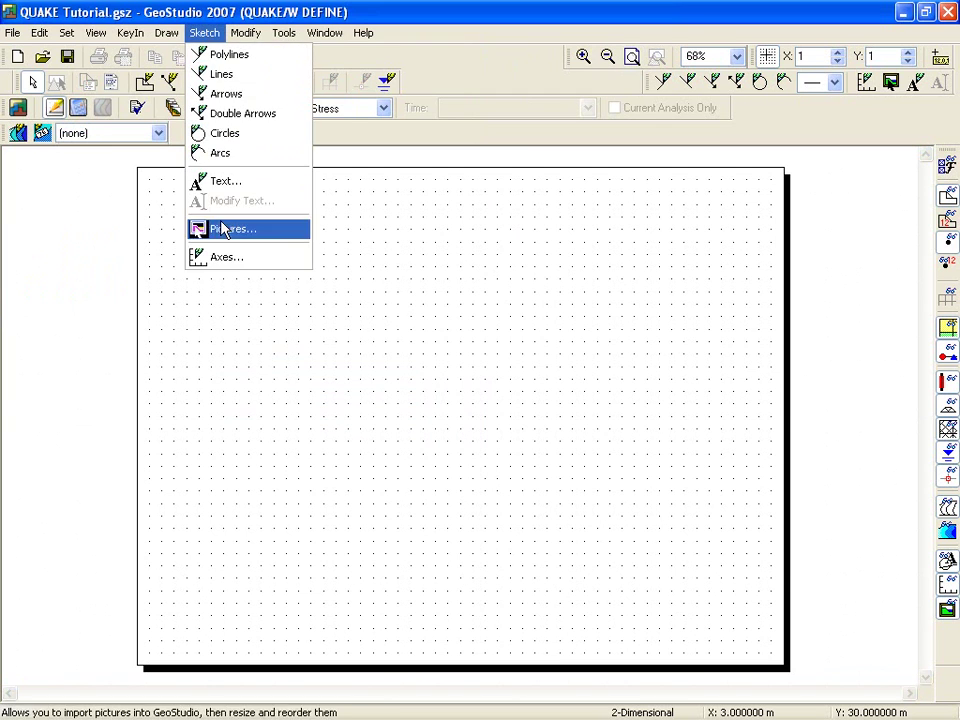
click(225, 257)
click(400, 506)
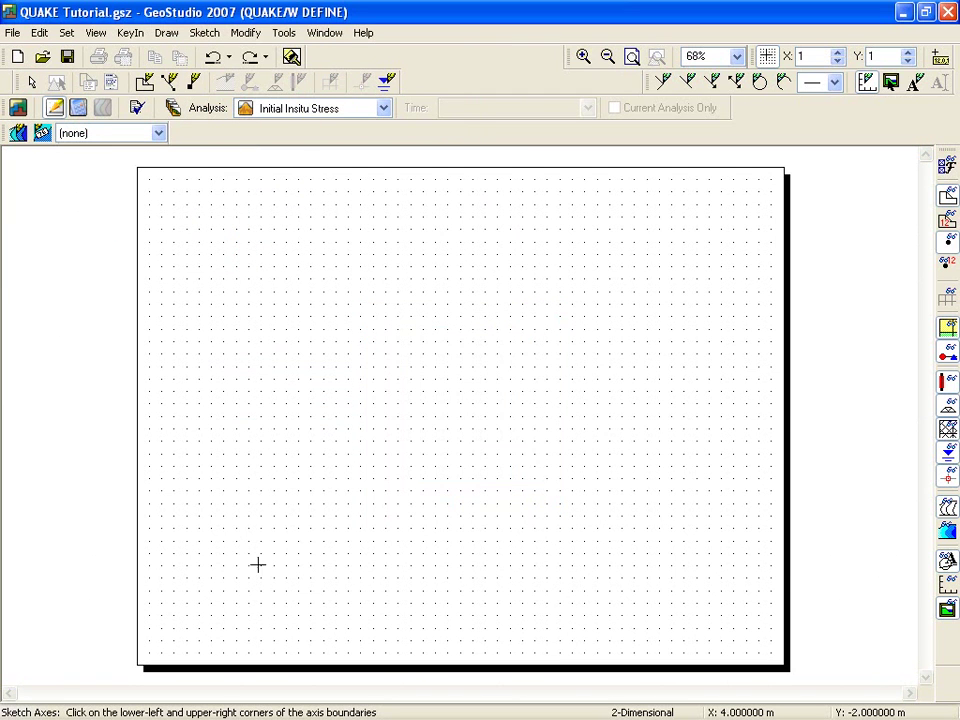
click(199, 541)
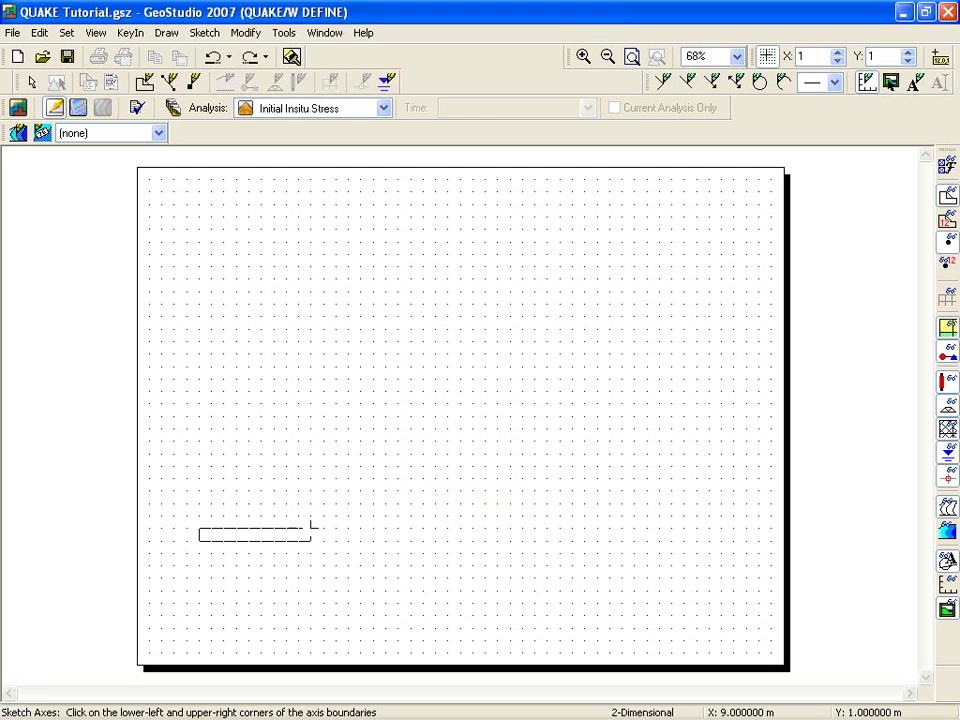
click(758, 293)
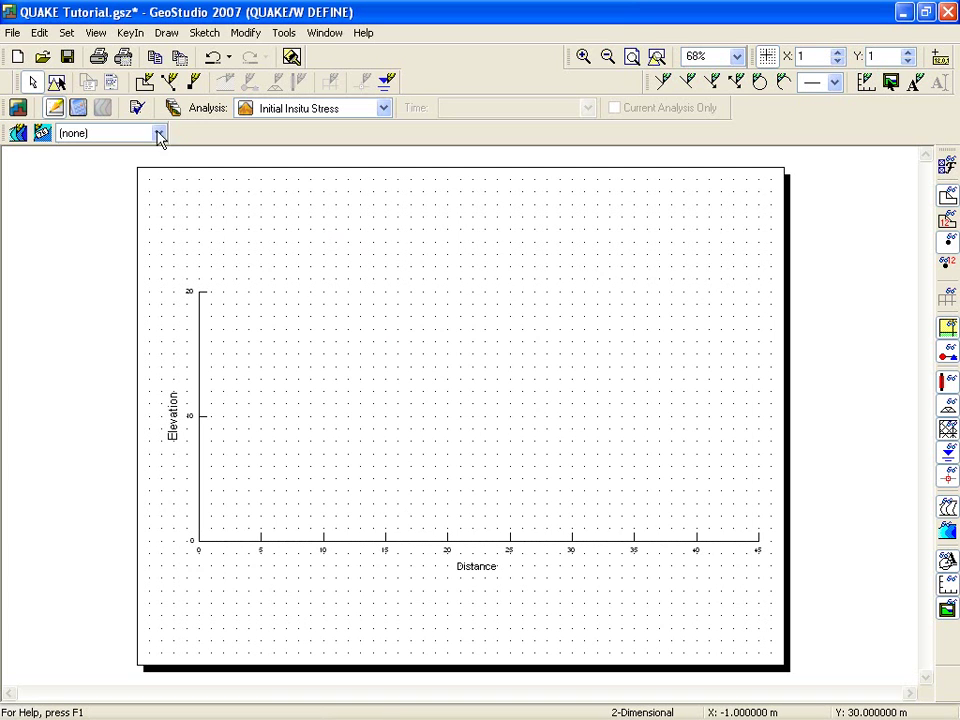
Set the Y-axis increment size to 2 with 10 increments.
click(67, 37)
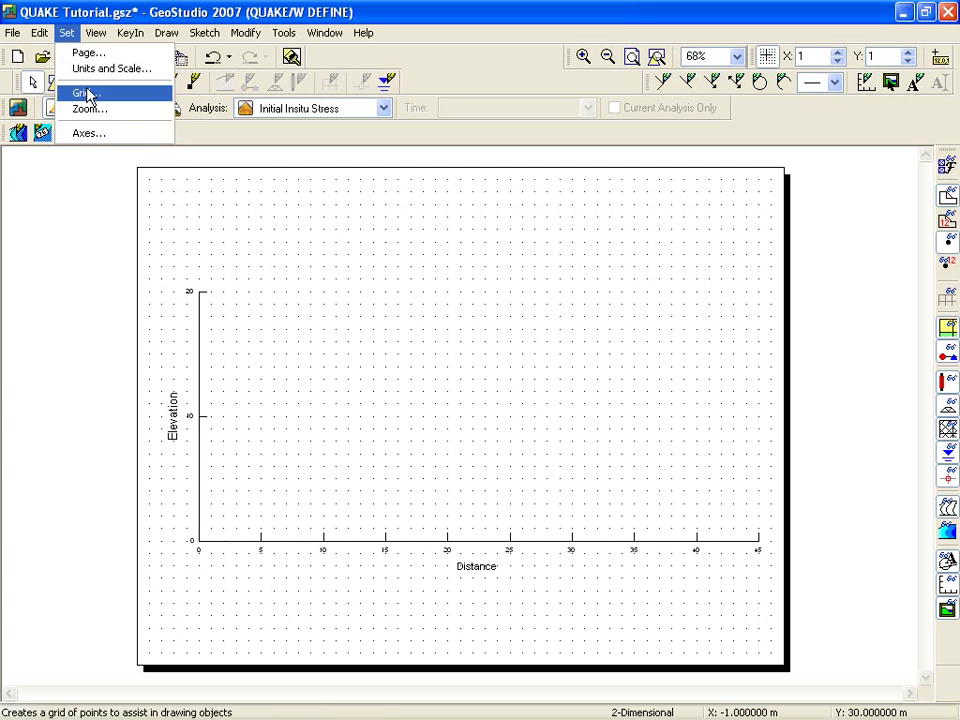
click(86, 137)
click(424, 507)
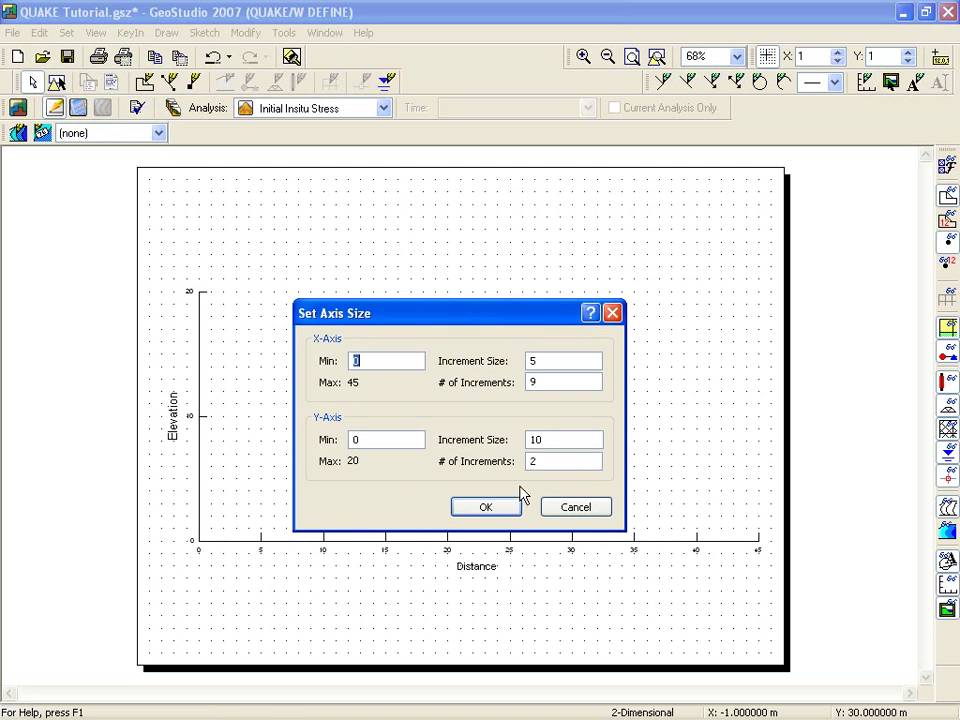
double_click(546, 440)
text(2)
double_click(542, 461)
text(10)
click(500, 507)
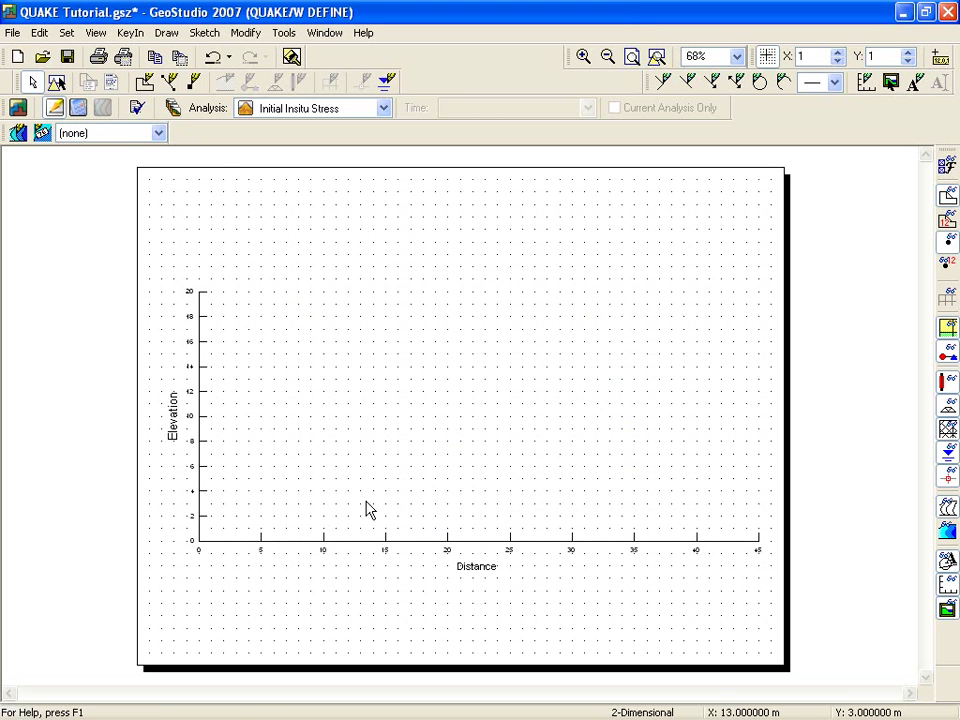
Sketch the foundation outline as a closed rectangle with corners at (0,0), (0,8), (44,8) and (44,0).
click(206, 35)
click(221, 74)
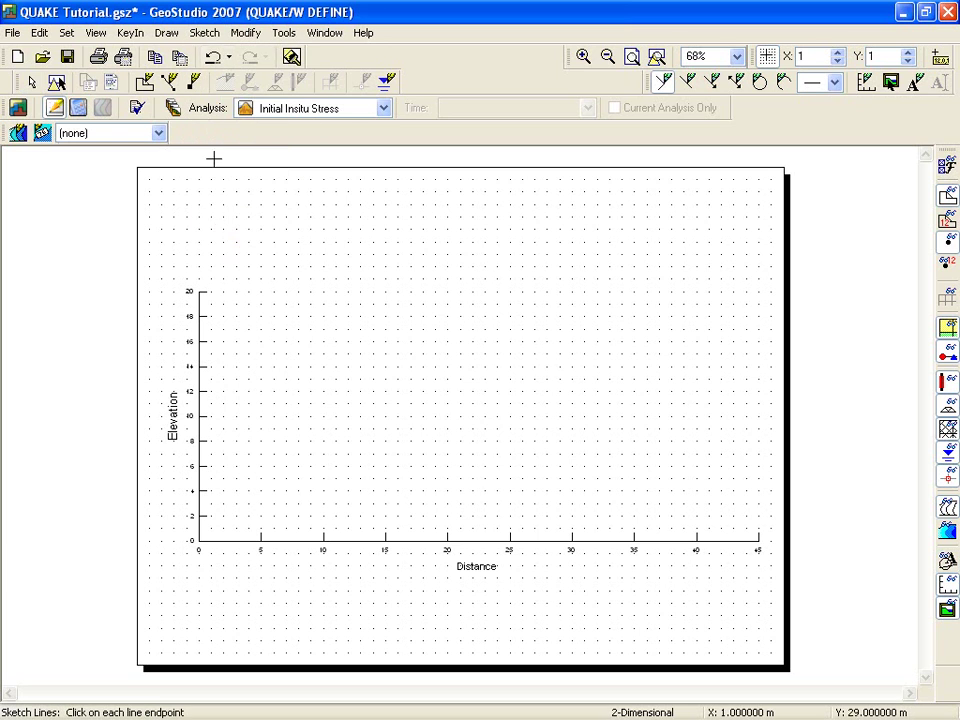
click(199, 540)
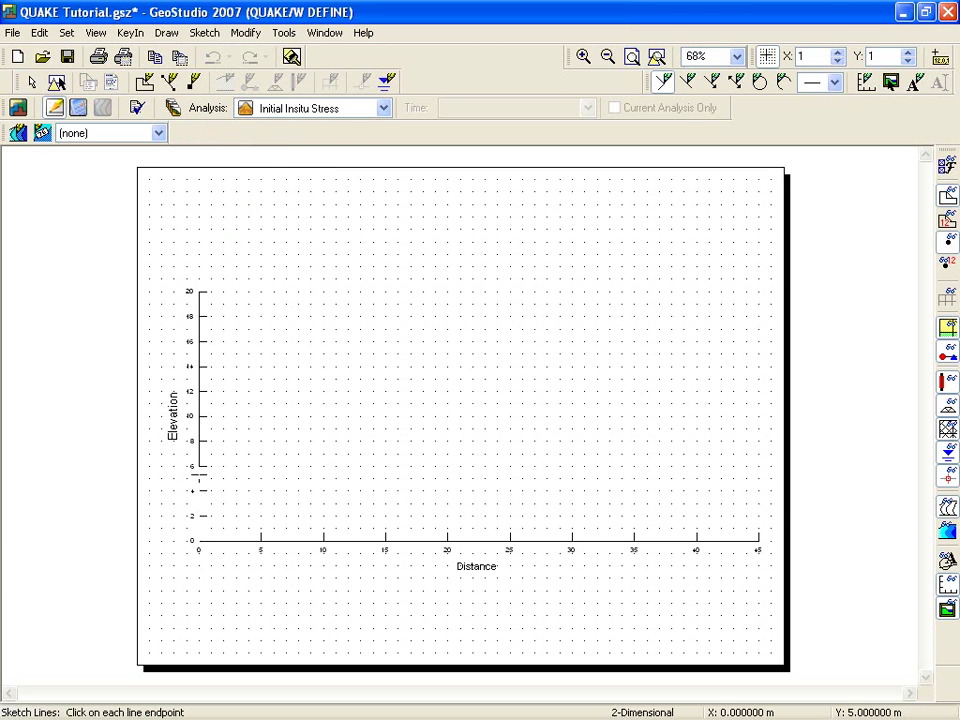
click(199, 440)
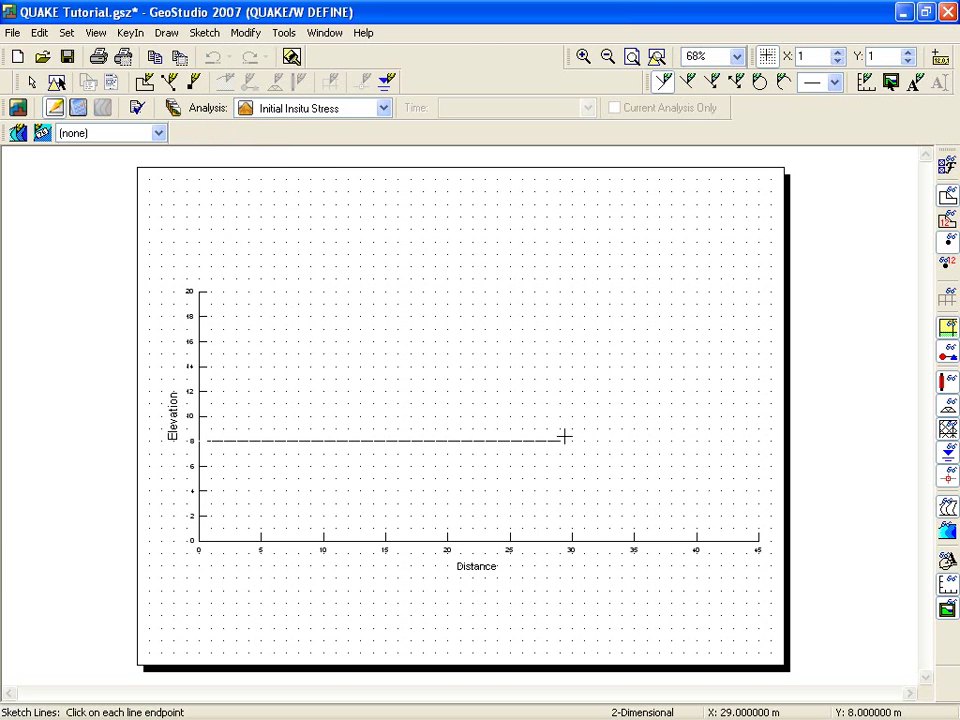
click(746, 440)
click(746, 540)
click(199, 540)
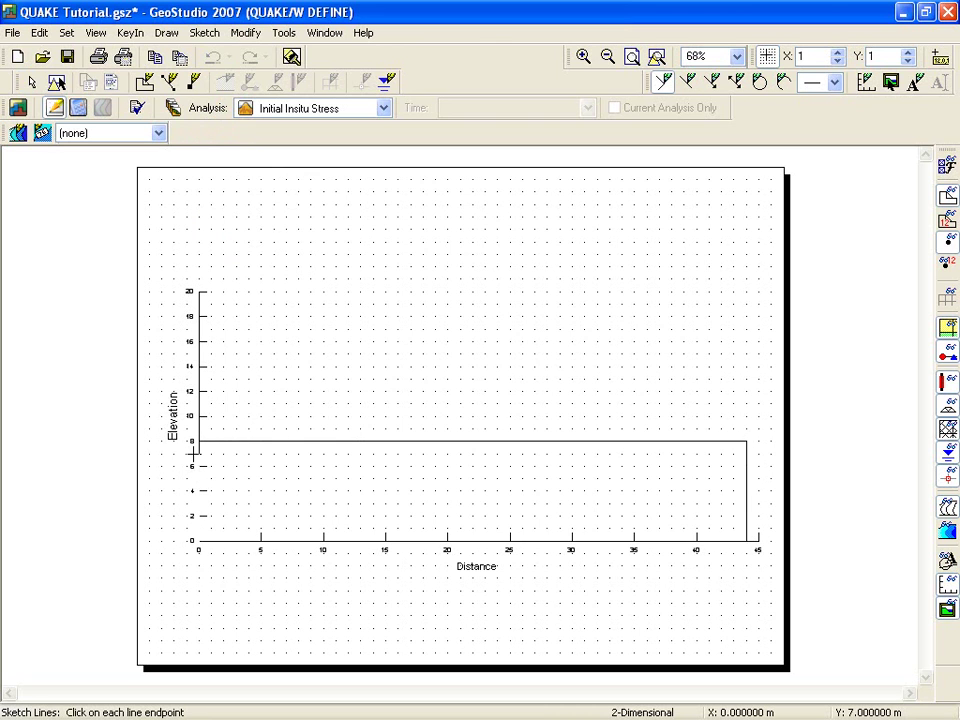
right_click(199, 452)
Sketch the embankment outline above the foundation through (10,8), (20,13), (24,13) and (34,8).
click(212, 34)
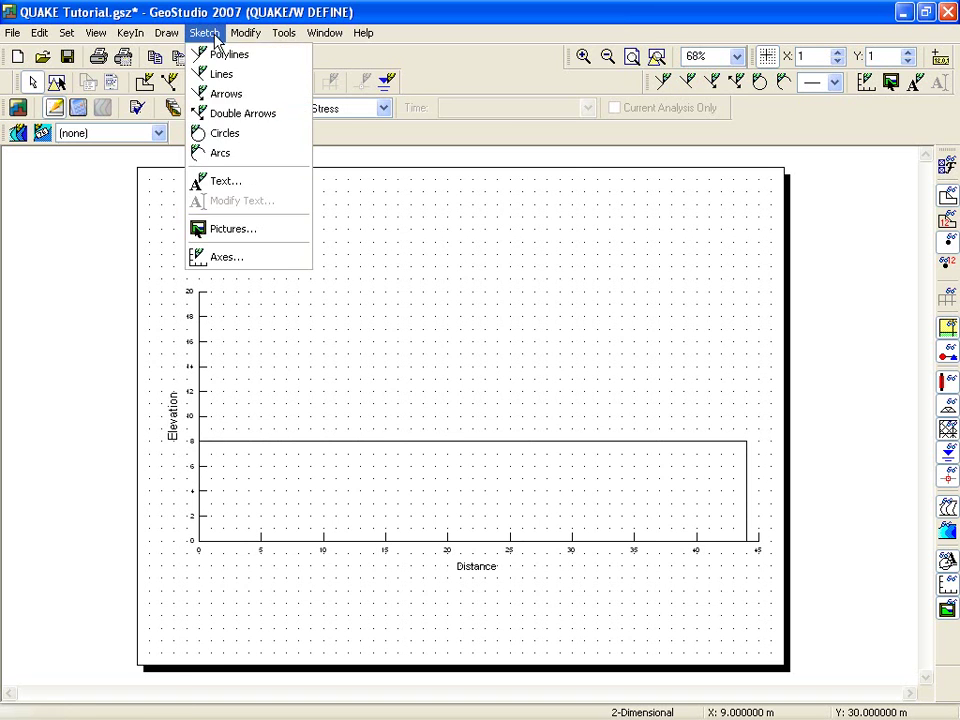
click(215, 74)
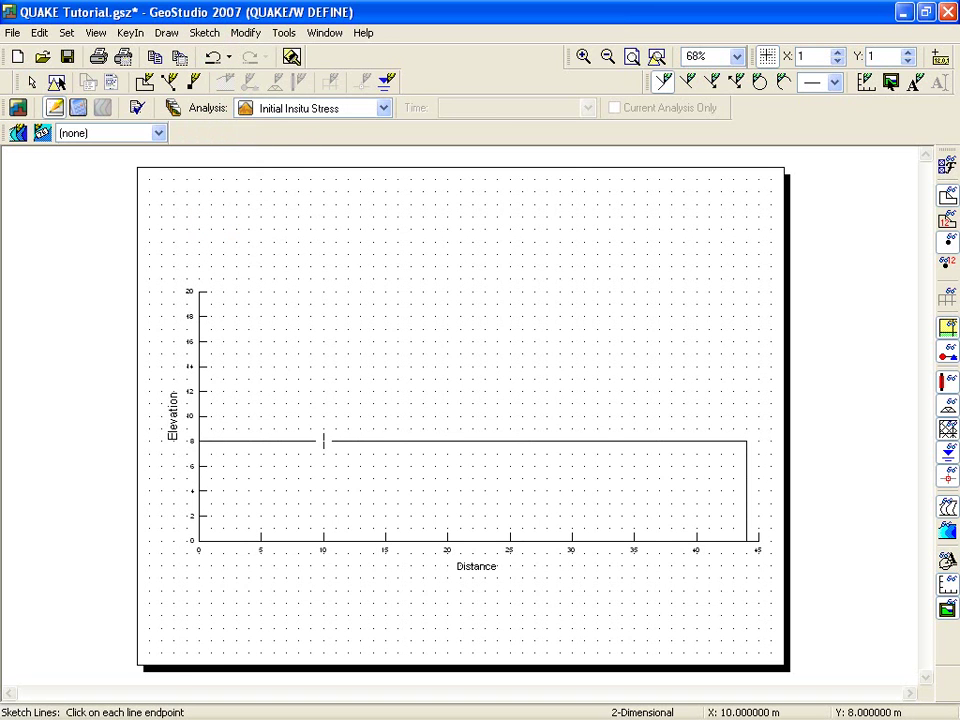
click(323, 440)
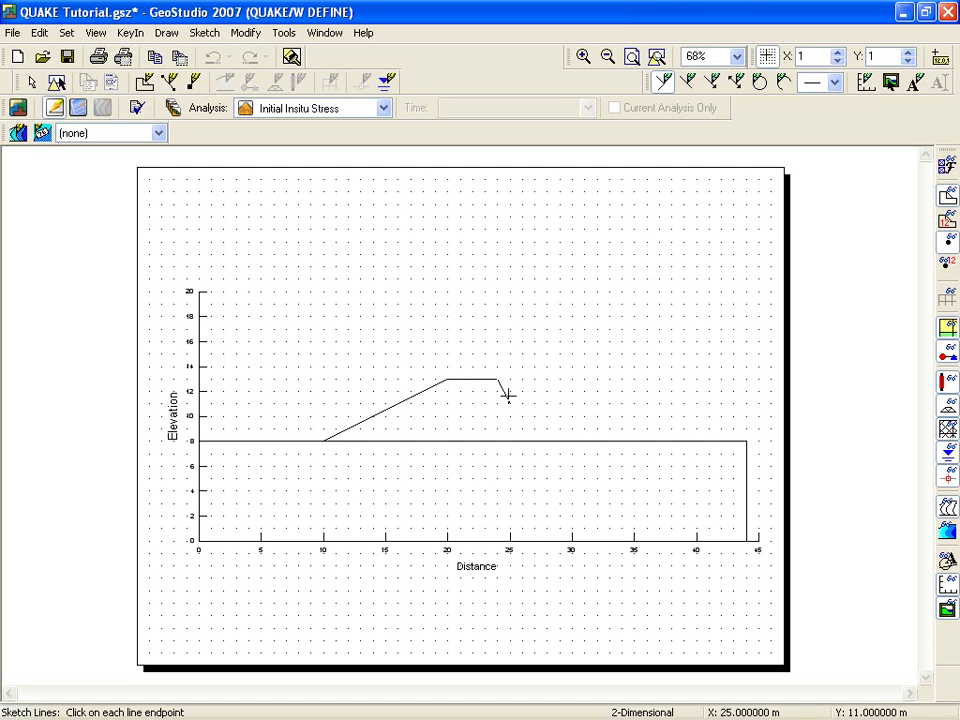
click(610, 440)
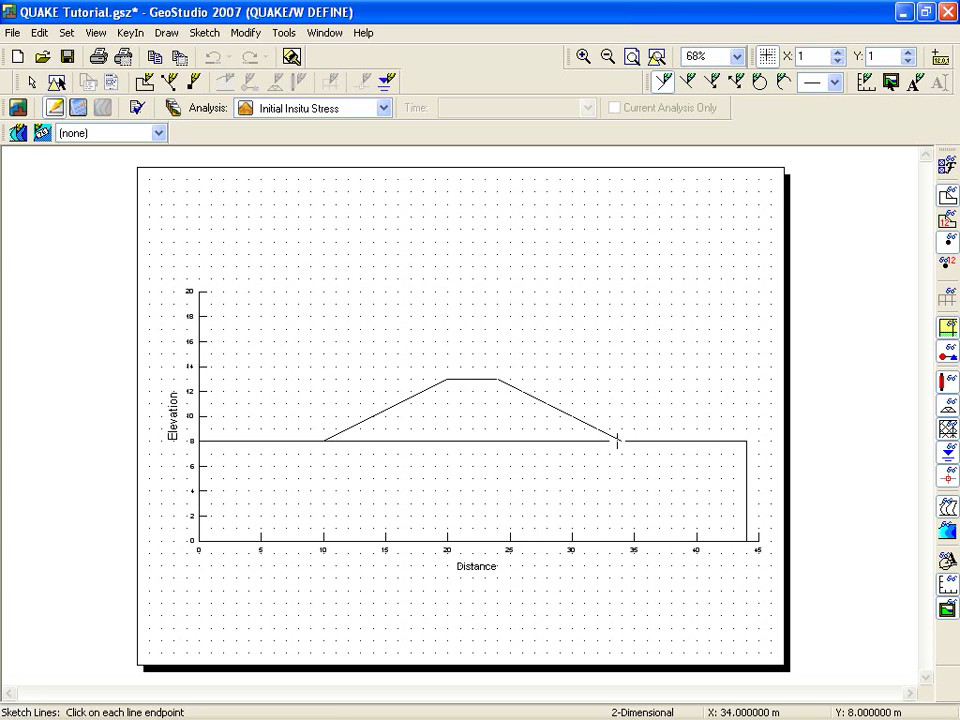
click(621, 440)
right_click(621, 440)
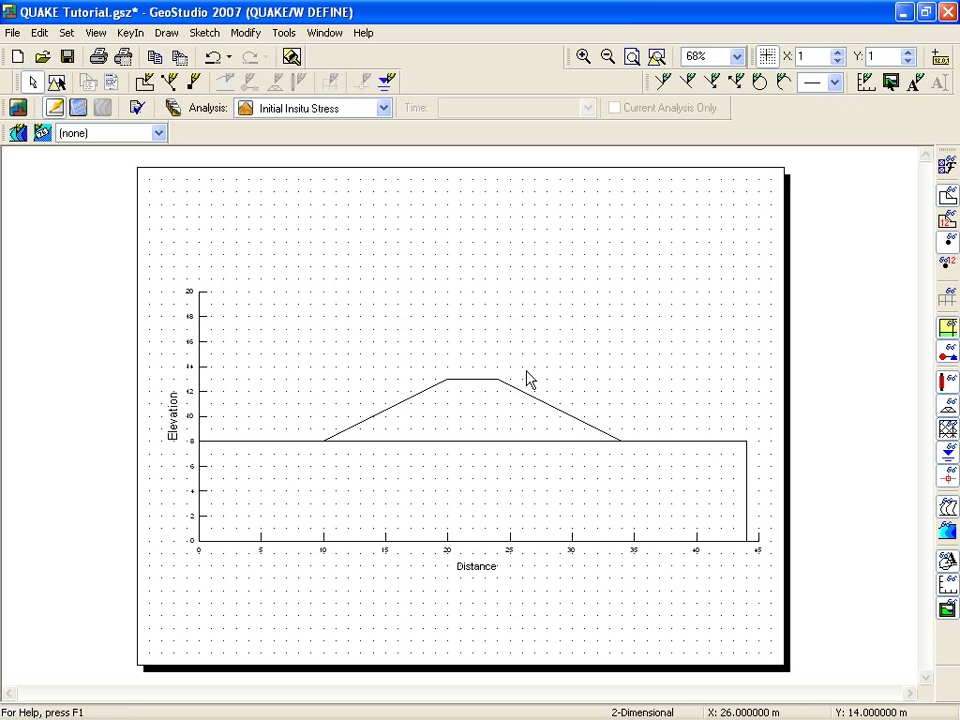
Place the horizontal text label "Underdrain" at about (36,10), beyond the embankment's downstream toe.
click(914, 82)
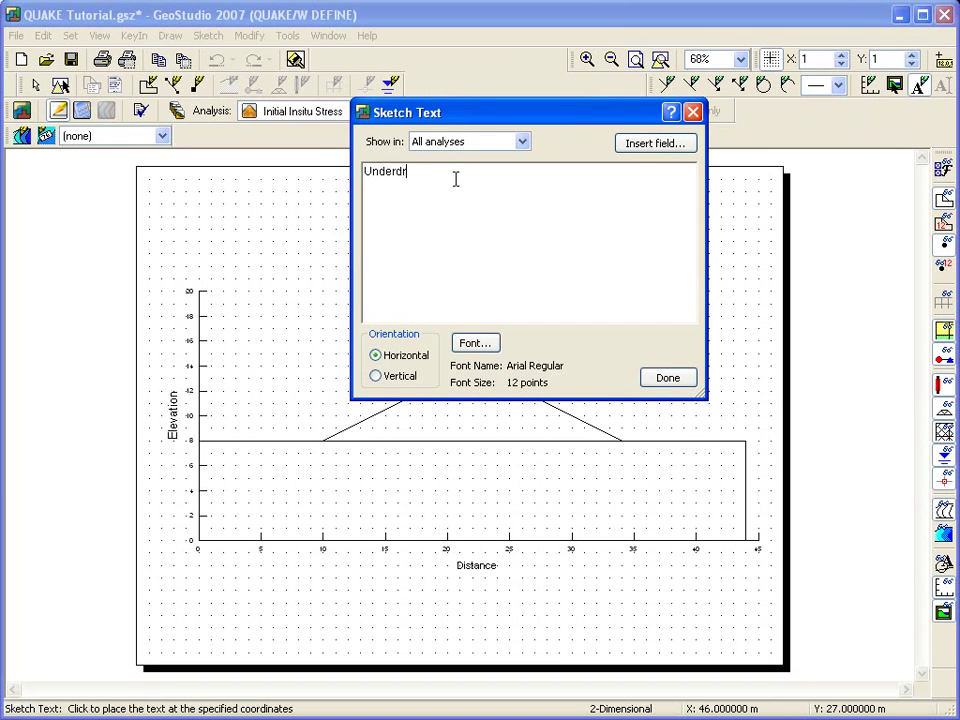
click(643, 417)
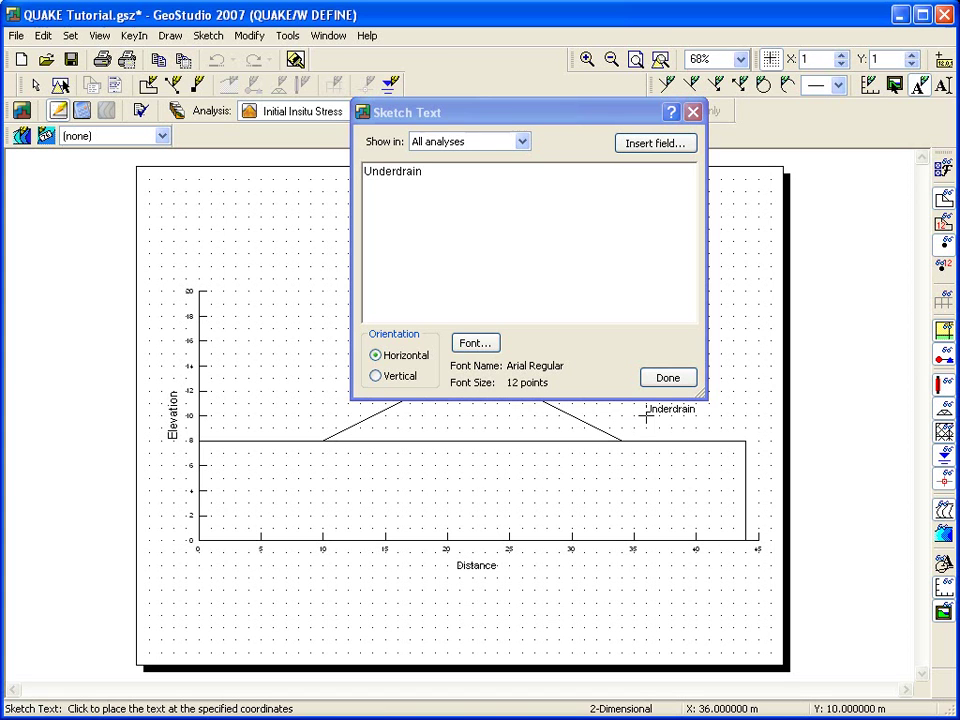
click(692, 112)
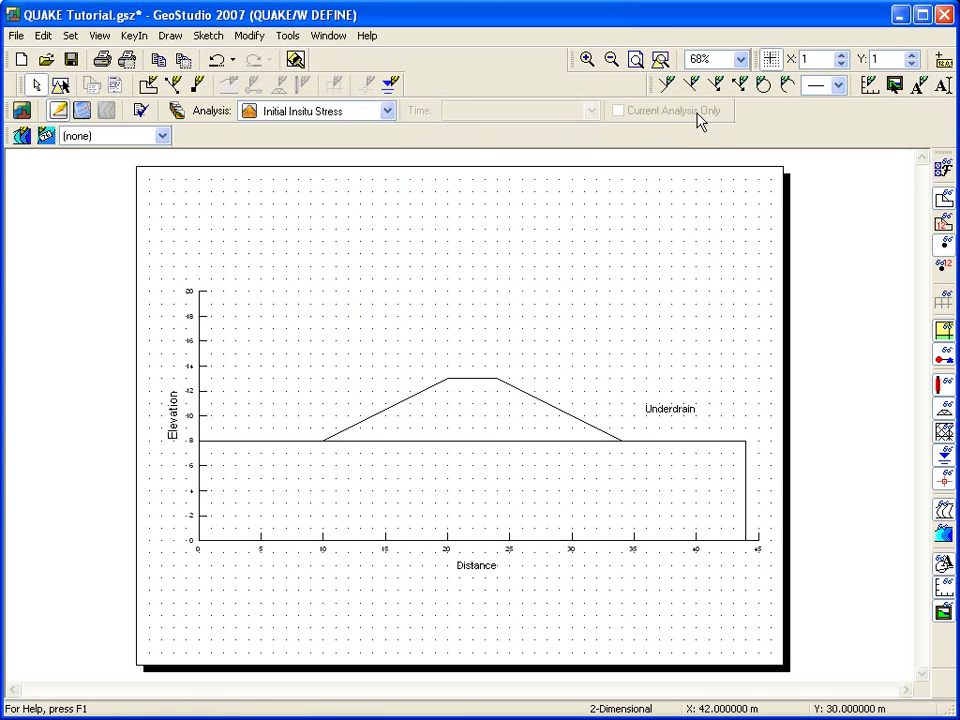
Sketch the underdrain outline below the embankment toe, spanning x 32 to 37 and y 7 to 8.
click(668, 88)
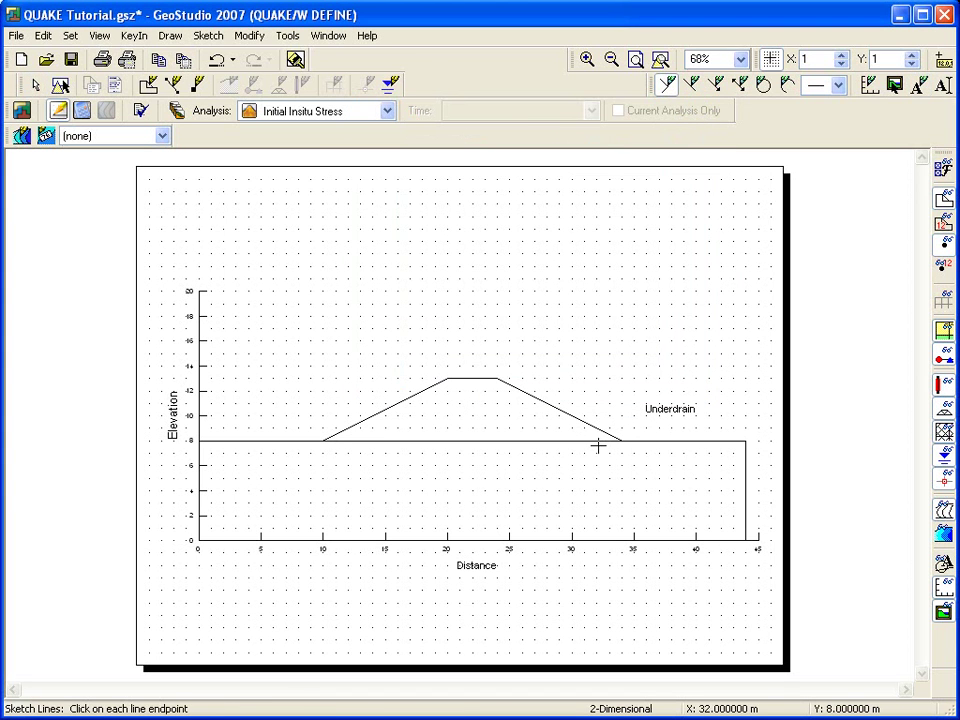
click(596, 441)
click(596, 453)
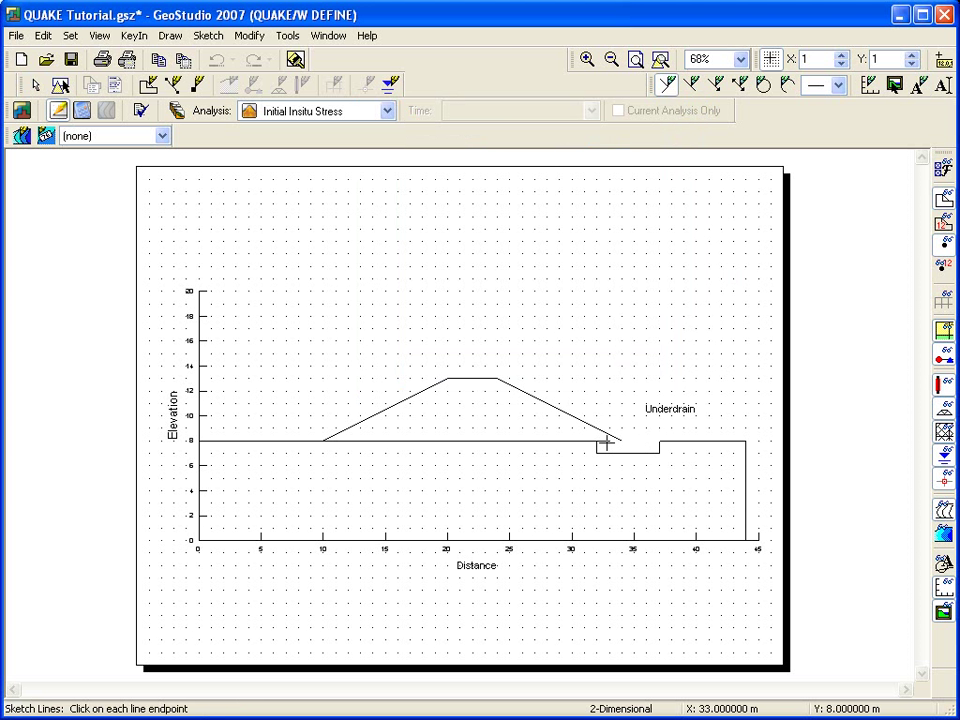
click(596, 441)
right_click(600, 448)
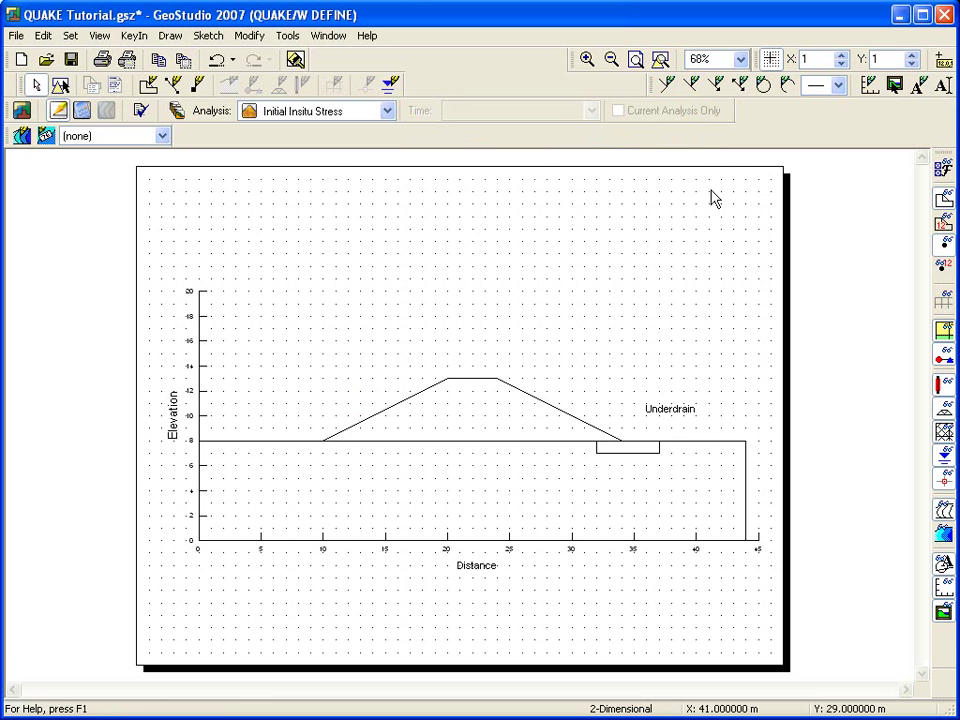
Sketch an arrow from the "Underdrain" label at (36,10) to the top of the underdrain at (35,8).
click(716, 85)
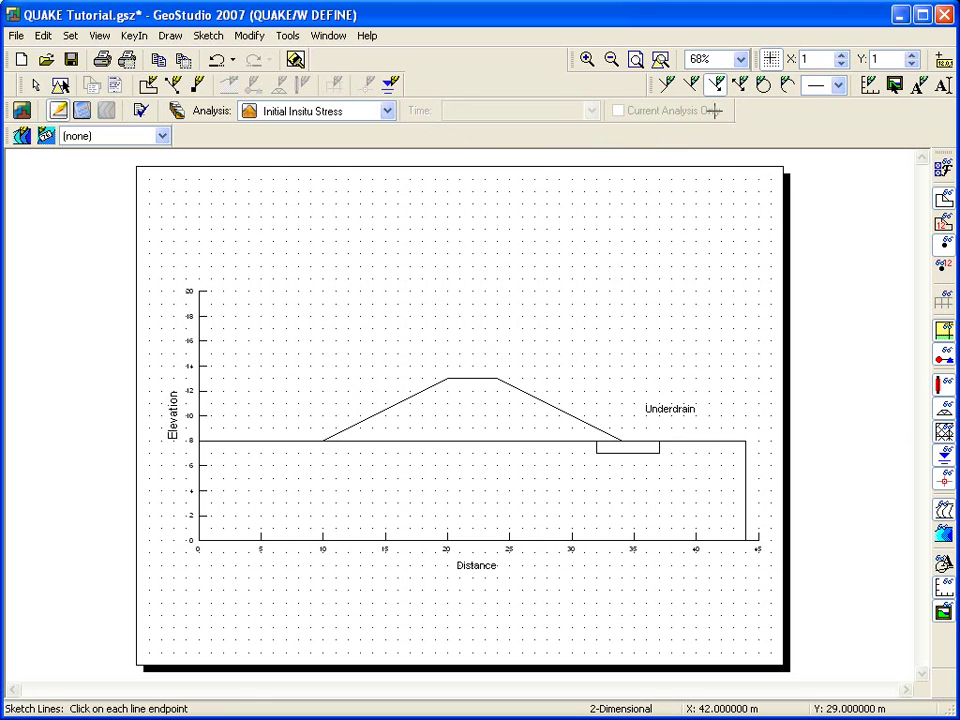
click(646, 420)
click(635, 436)
right_click(636, 440)
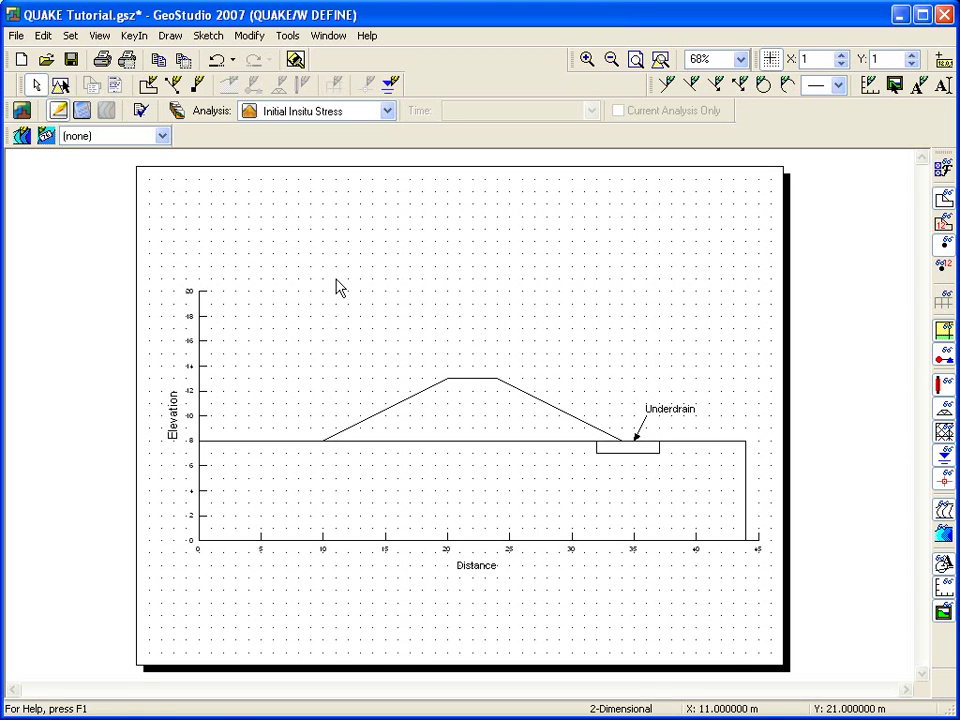
Draw the foundation region through (0,8), (10,8), (34,8), (44,8), (44,0) and (0,0), closing it at the start point.
click(170, 36)
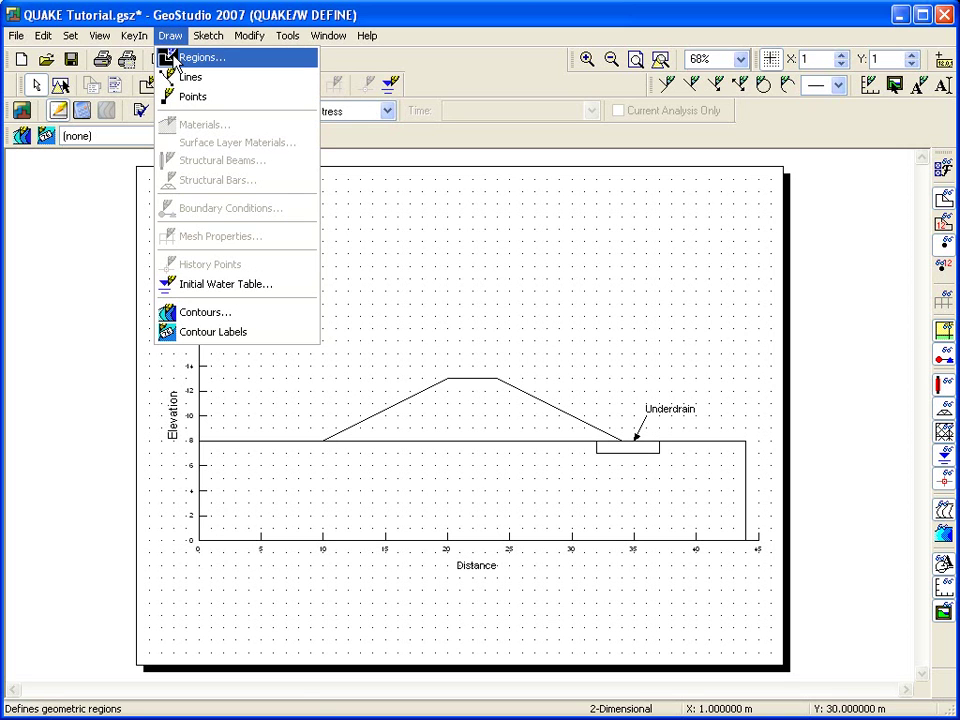
click(195, 57)
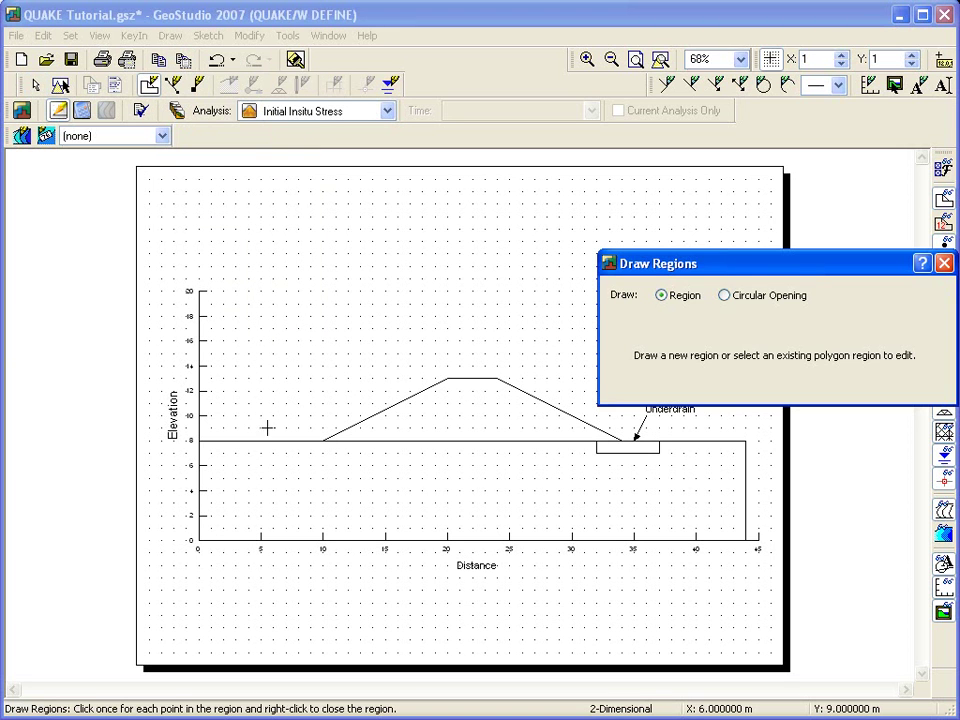
click(199, 440)
click(322, 440)
click(622, 440)
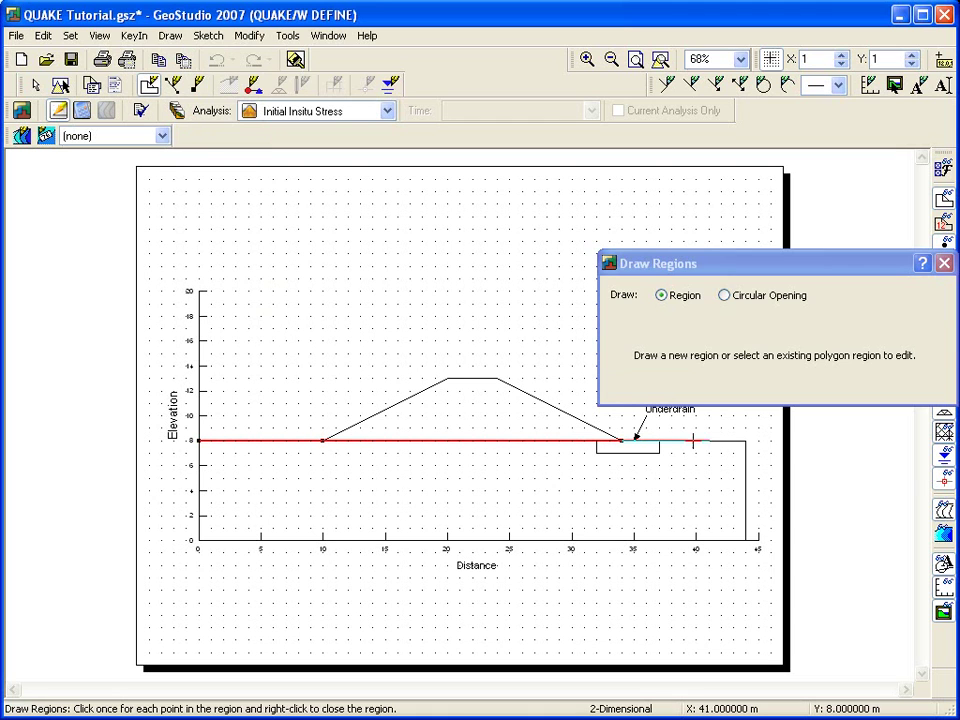
click(745, 440)
click(745, 540)
click(198, 540)
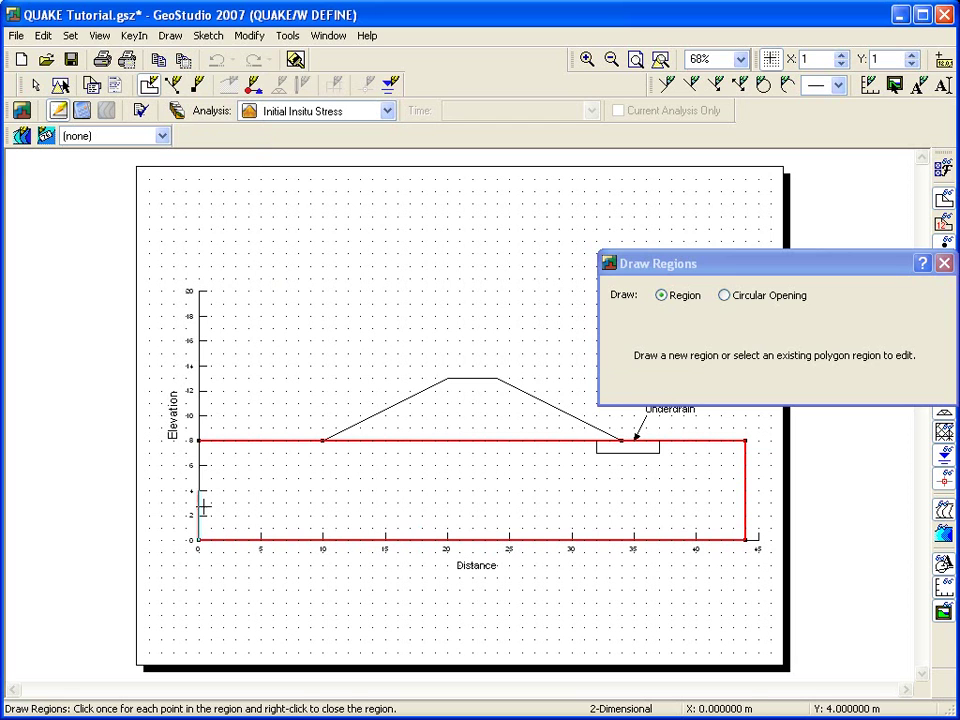
click(198, 440)
Draw the embankment region through (10,8), (20,13), (24,13) and (34,8), close it at its start, and finish drawing regions.
click(322, 440)
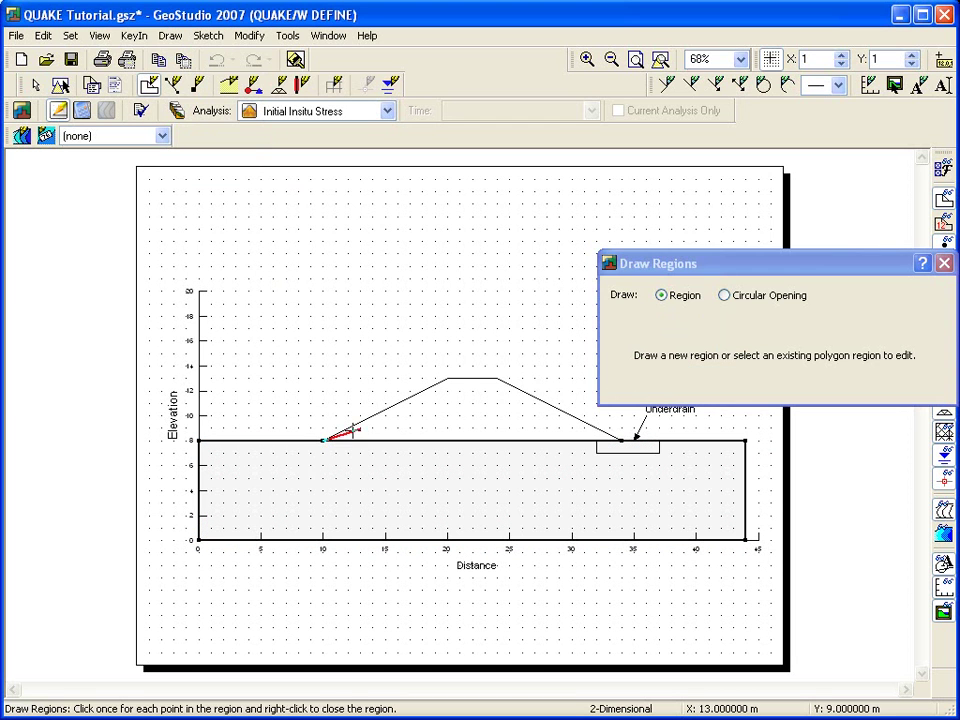
click(447, 378)
click(497, 378)
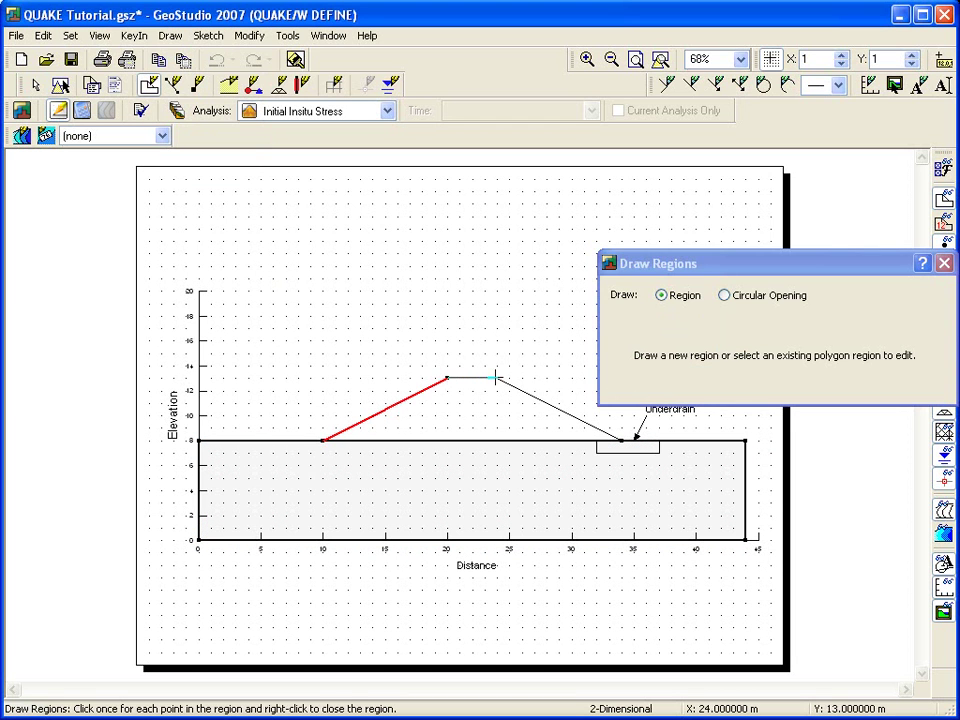
click(620, 440)
right_click(360, 450)
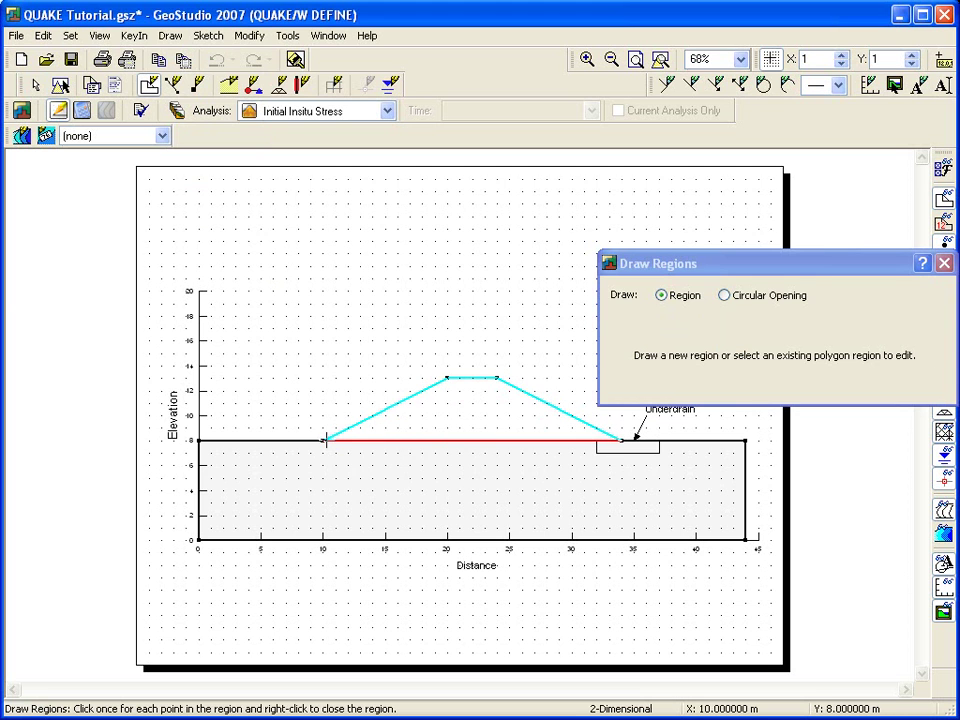
click(322, 440)
drag(741, 266, 730, 268)
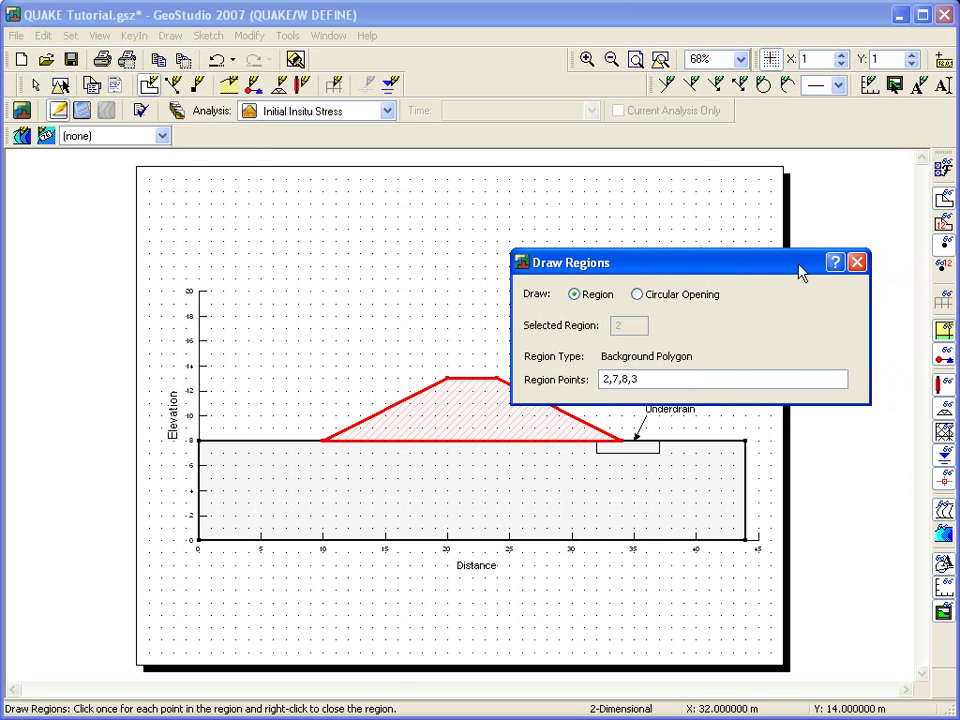
click(856, 261)
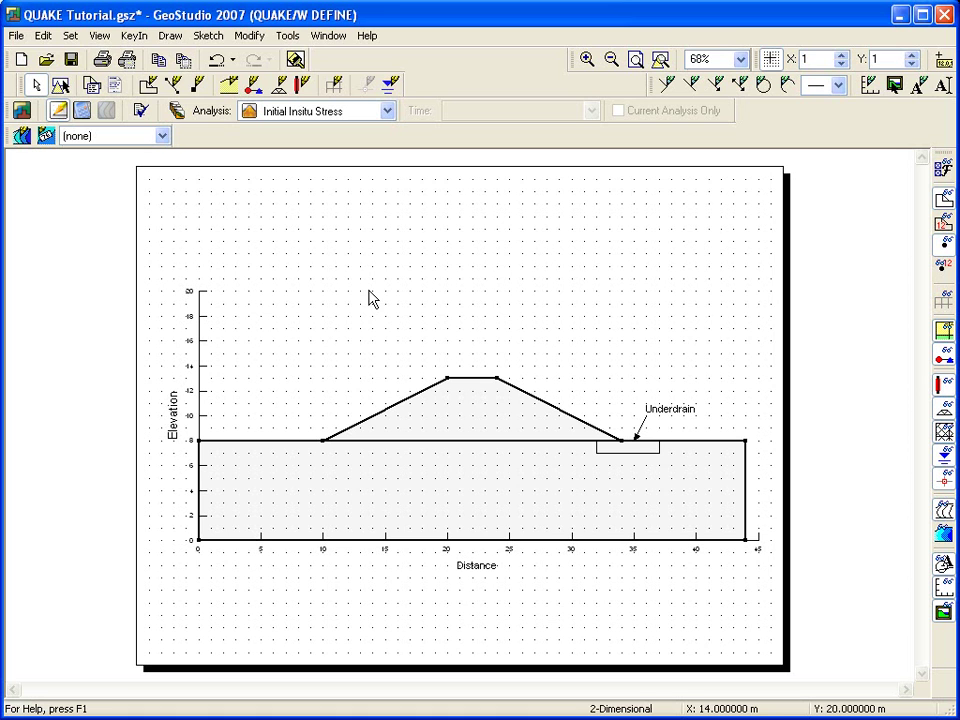
Add a material named "Dam" for the regions and give it the Linear Elastic material model.
click(170, 35)
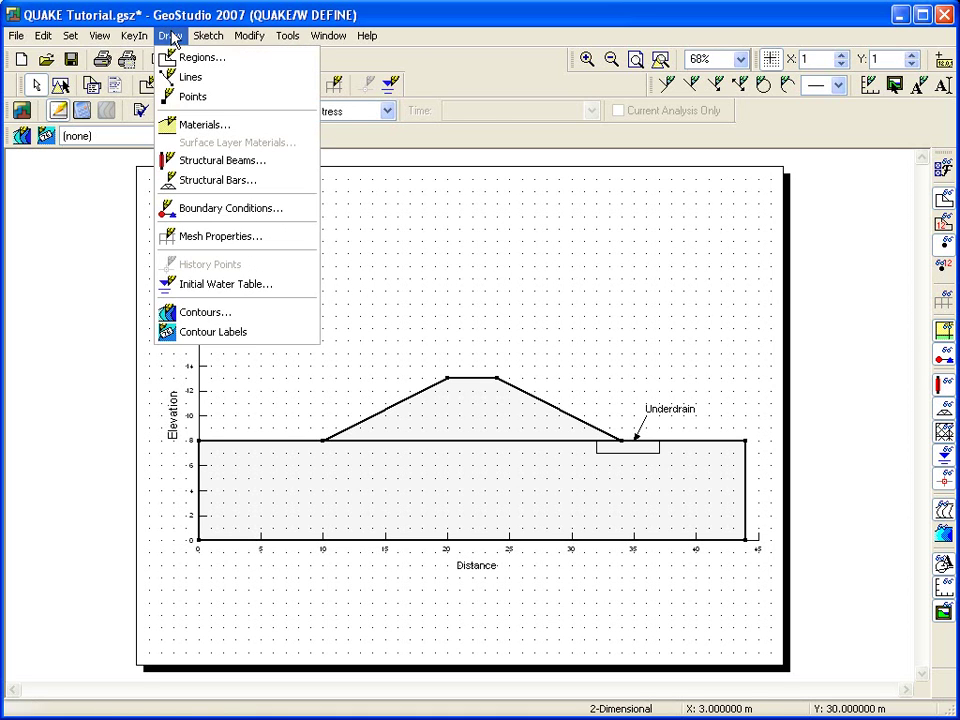
click(197, 128)
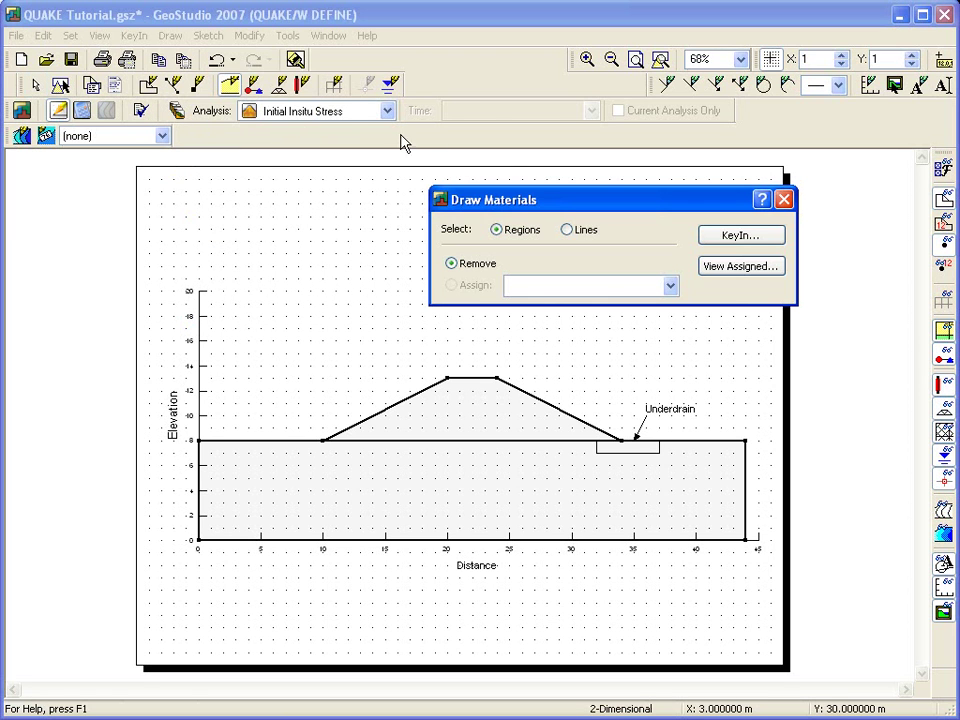
click(736, 237)
drag(619, 133, 503, 48)
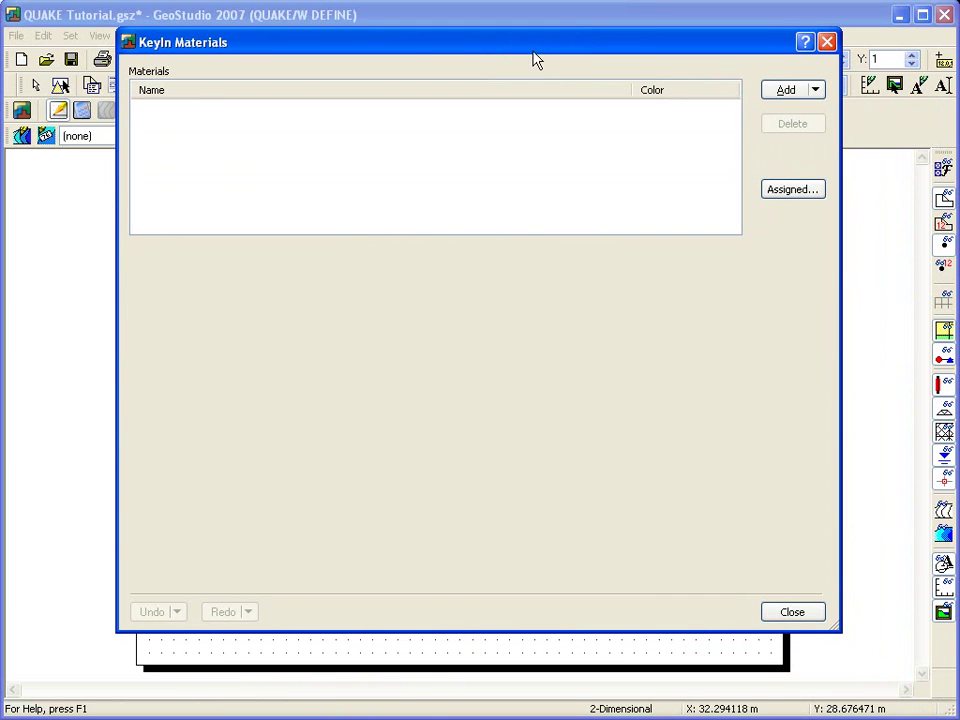
click(767, 92)
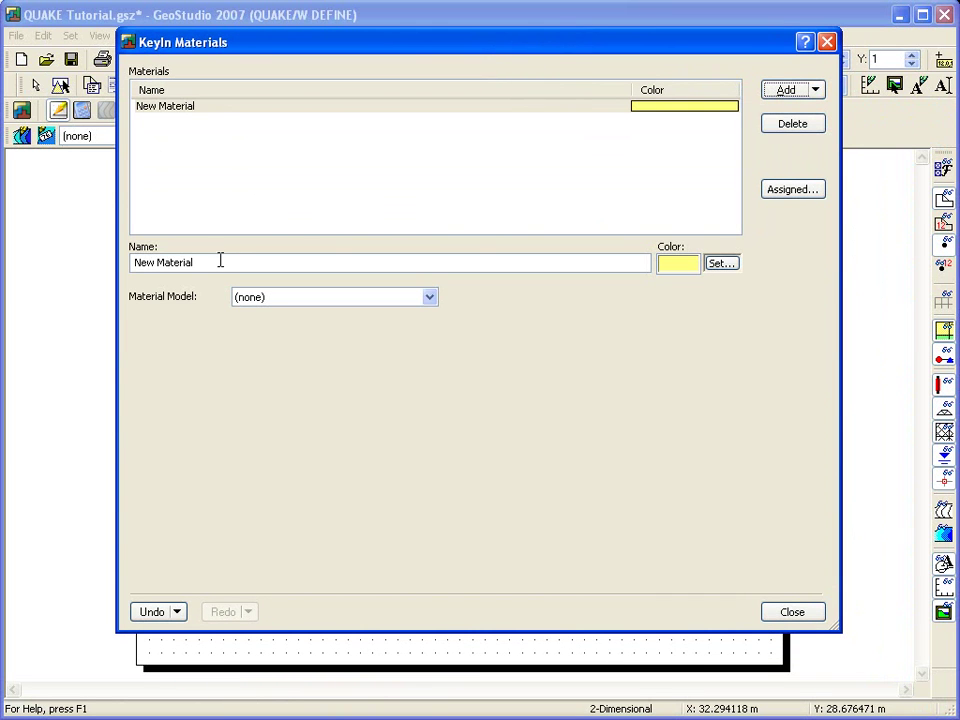
drag(219, 261, 100, 274)
text(Dam)
key(Tab)
click(292, 298)
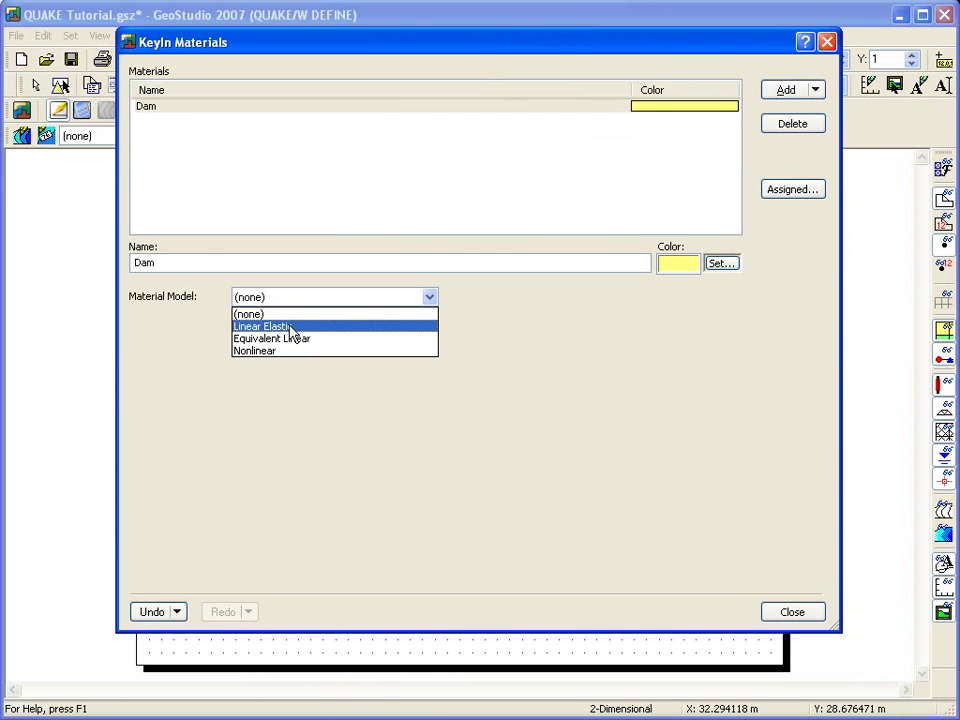
click(292, 327)
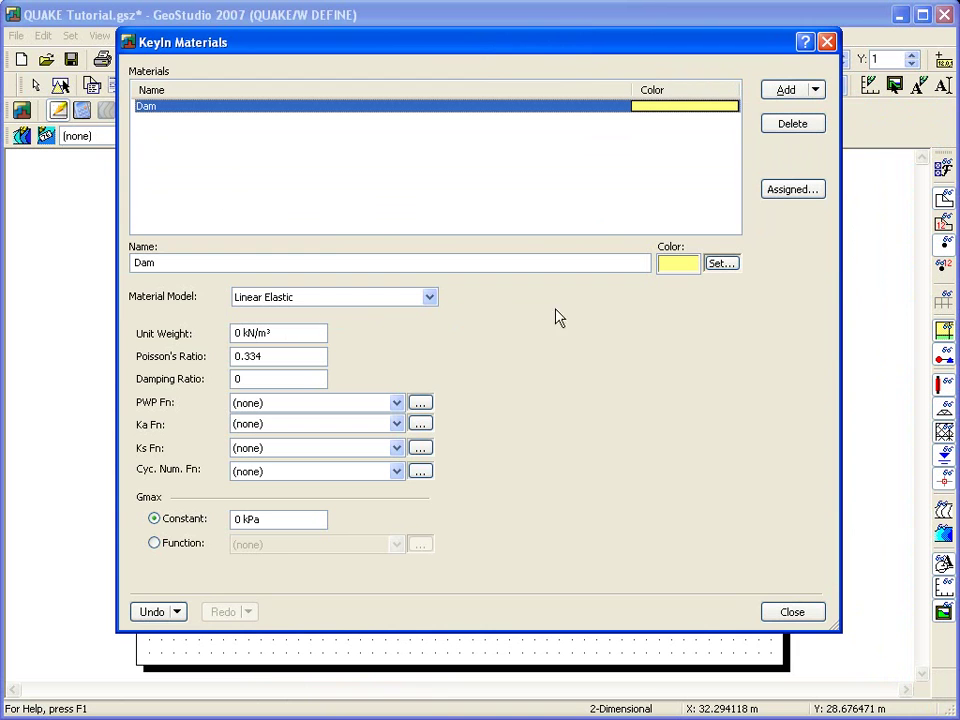
Set the Dam material's colour to bright yellow-green from the basic colours.
click(722, 264)
click(441, 254)
click(420, 467)
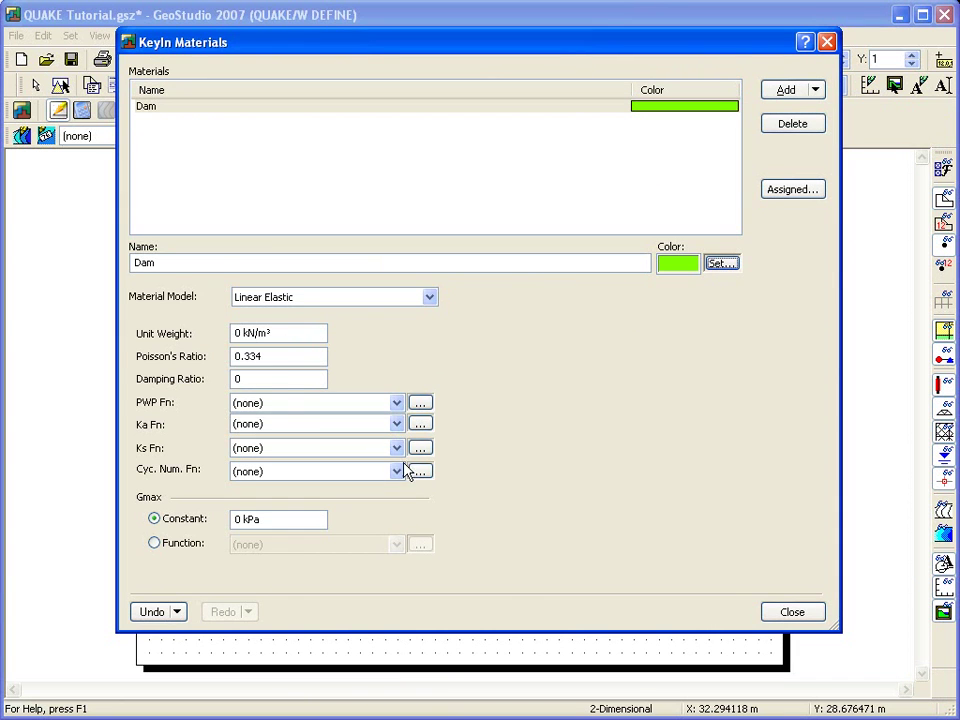
Set the Dam material's unit weight to 16 kN/m³, damping ratio to 0.1 and constant Gmax to 5000 kPa.
double_click(238, 333)
text(16)
key(Tab)
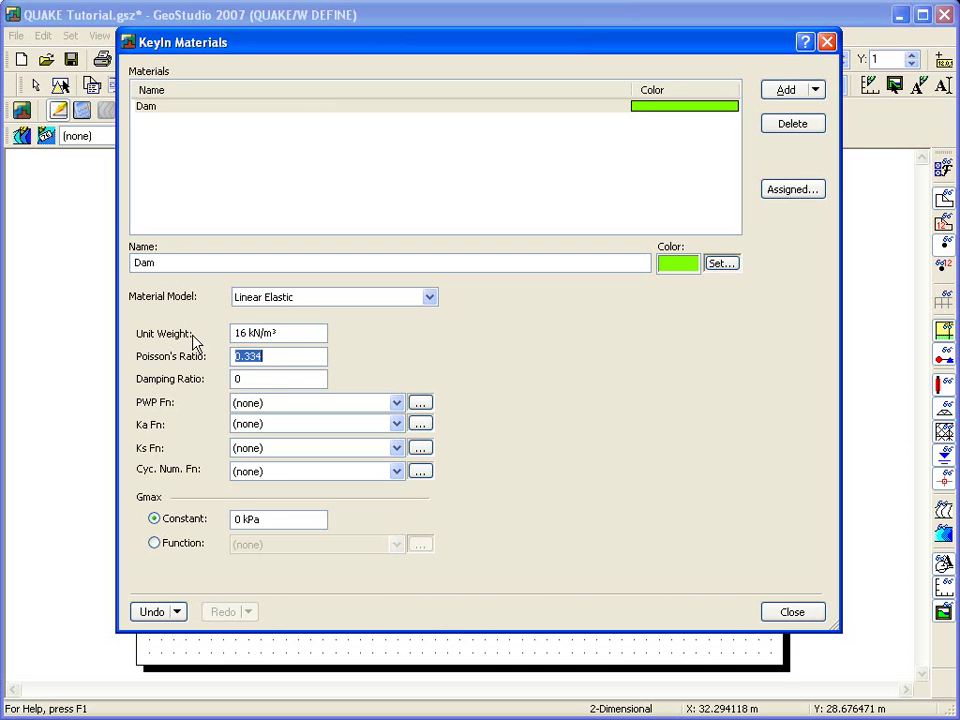
key(Tab)
text(0.1)
click(237, 519)
text(5000)
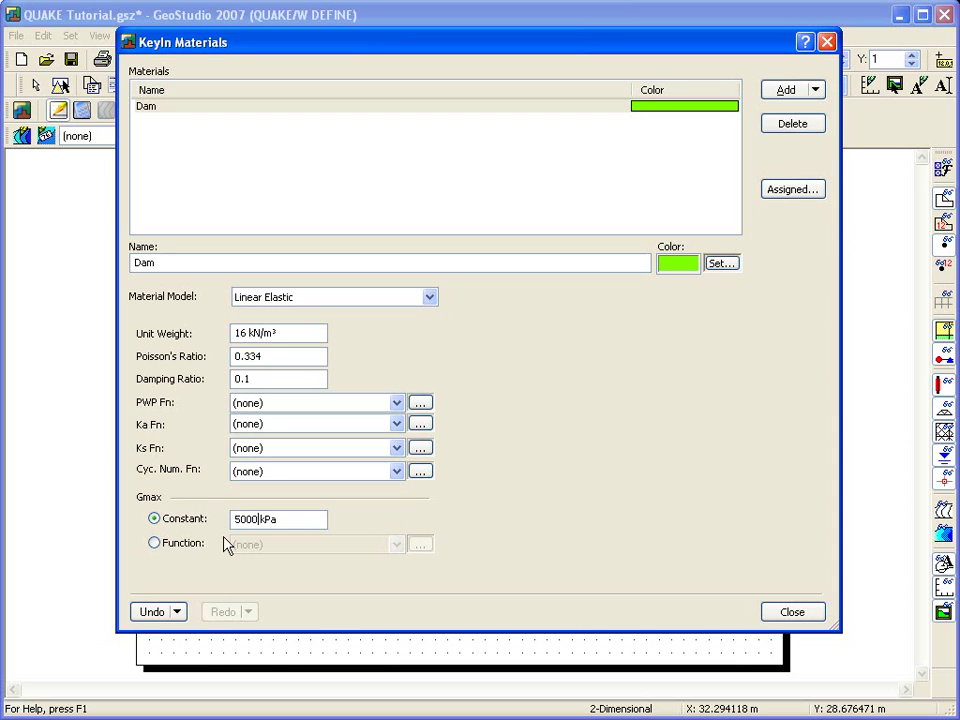
Clone the Dam material as "Foundation", coloured bright yellow, with a unit weight of 18 kN/m³.
click(815, 90)
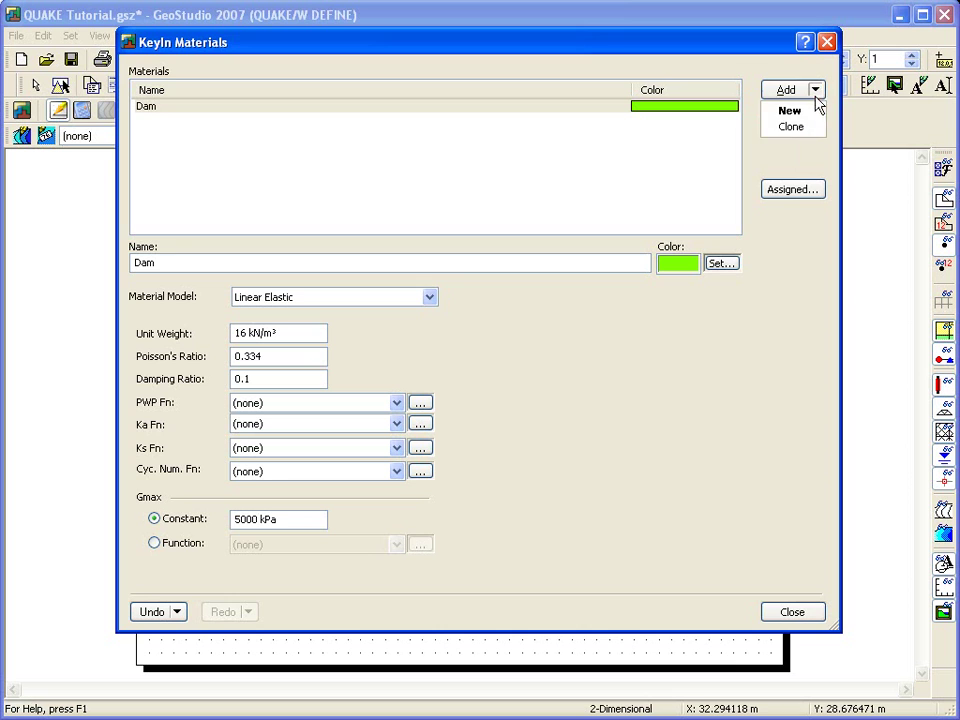
click(802, 129)
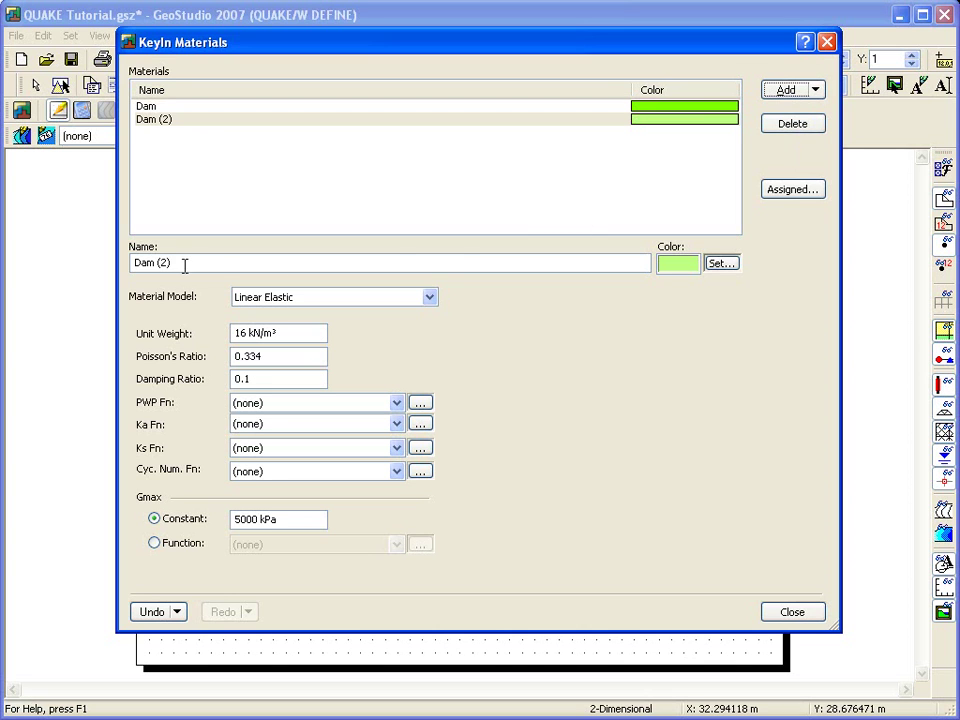
drag(186, 266, 133, 263)
text(Foundation)
click(720, 263)
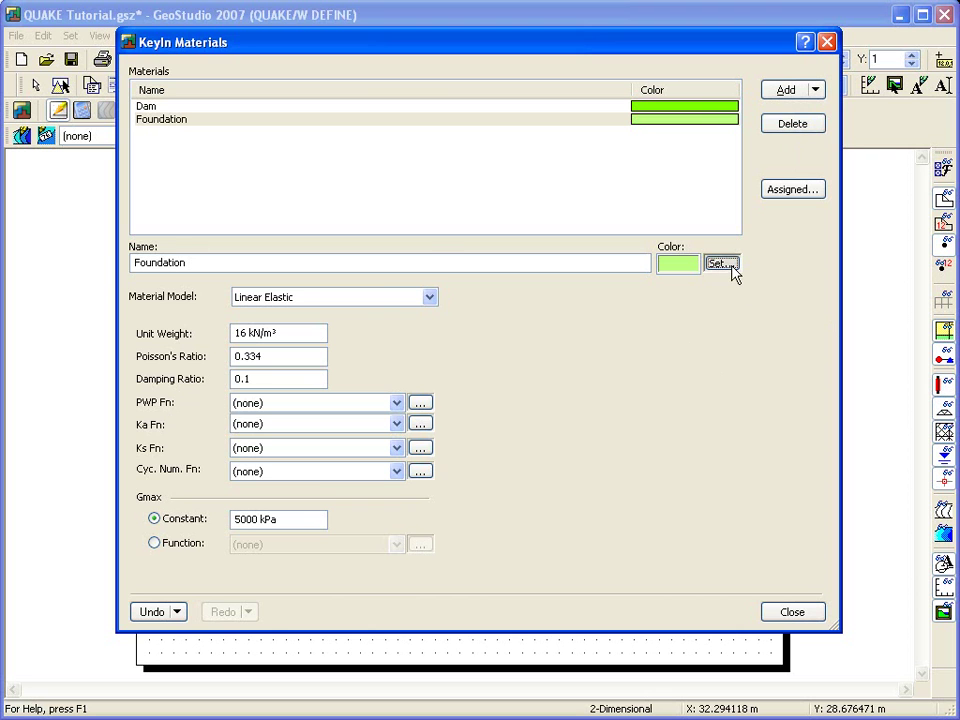
click(419, 255)
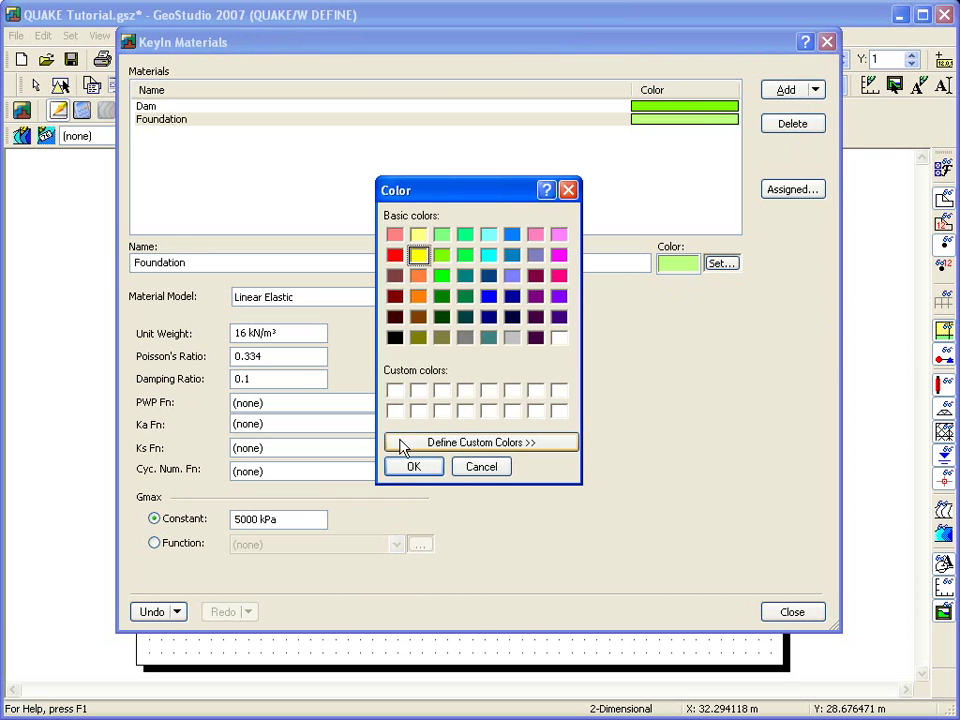
click(402, 467)
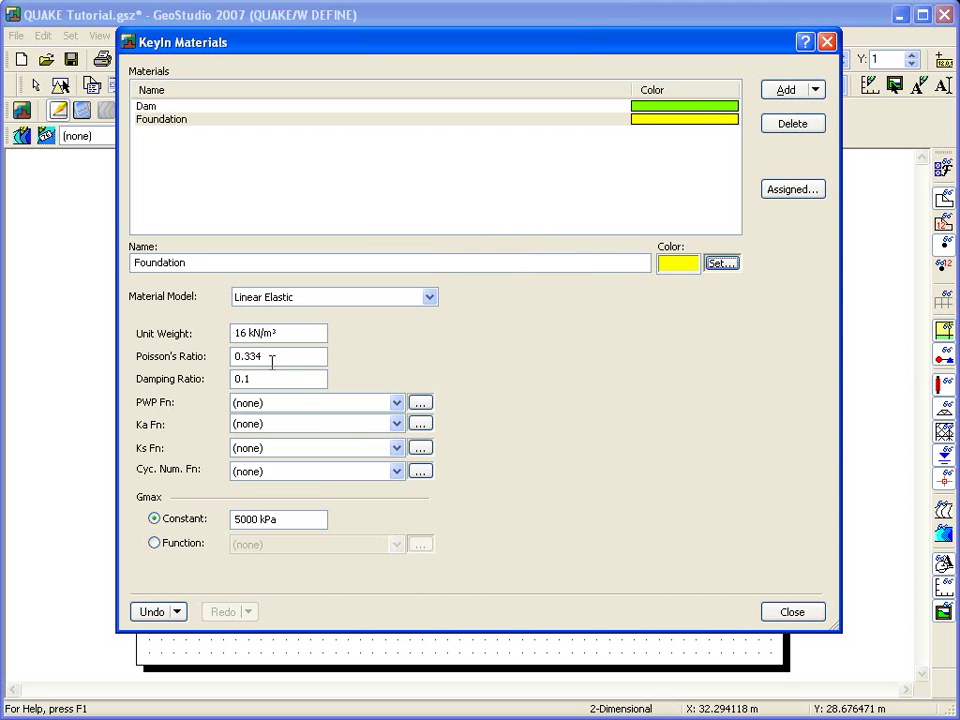
double_click(240, 333)
text(18)
Add a pore-water pressure function named "PWP Function" of the Spline Data Point Function type.
click(421, 404)
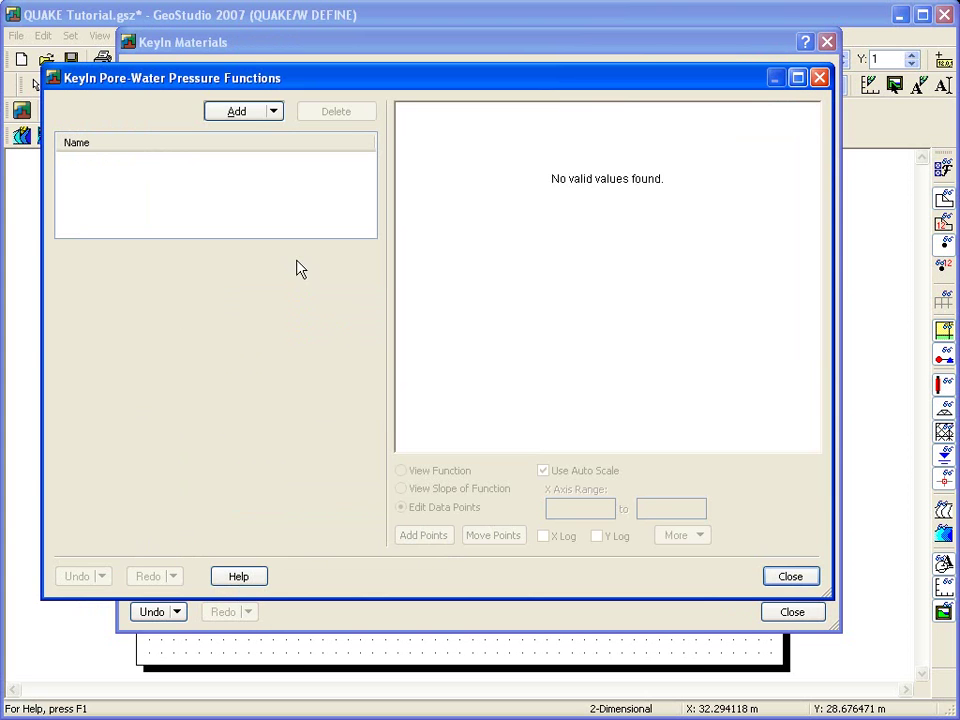
click(249, 116)
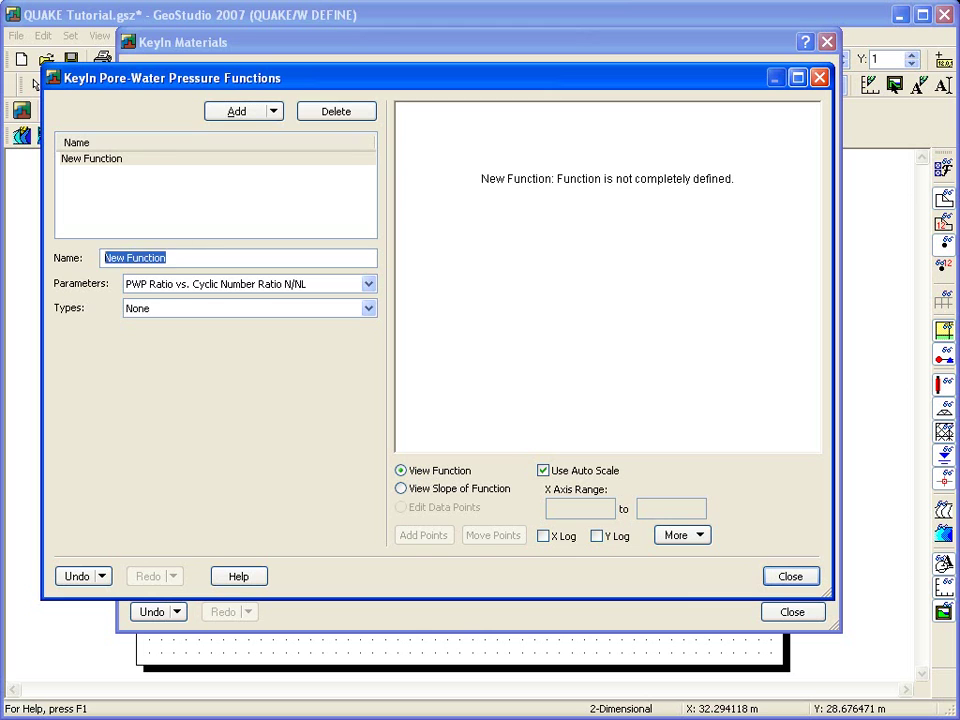
text(PWP)
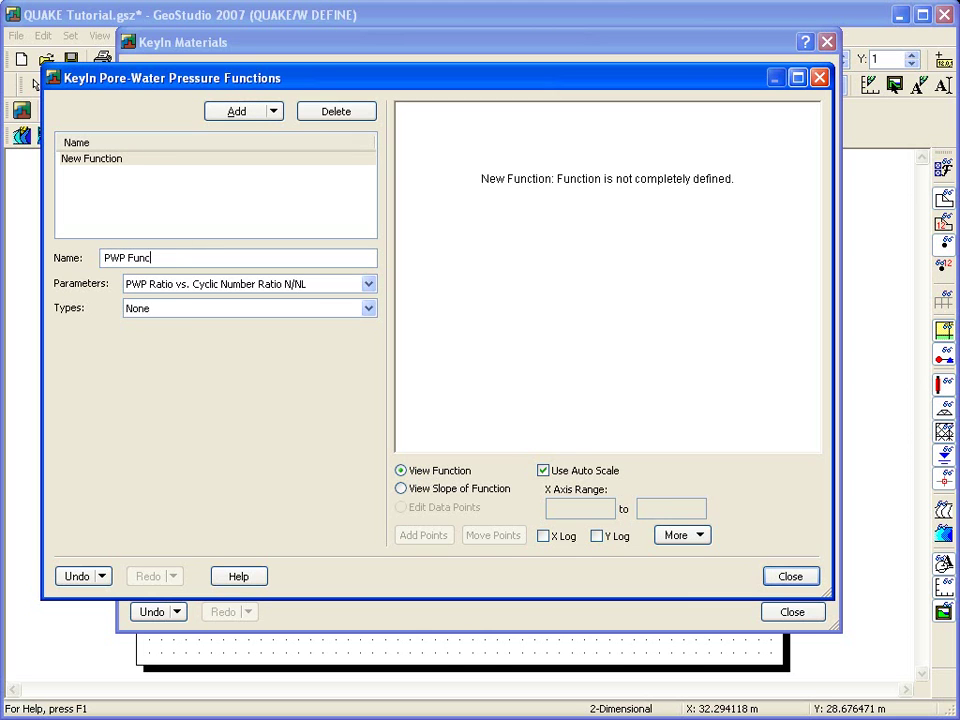
click(156, 316)
click(160, 338)
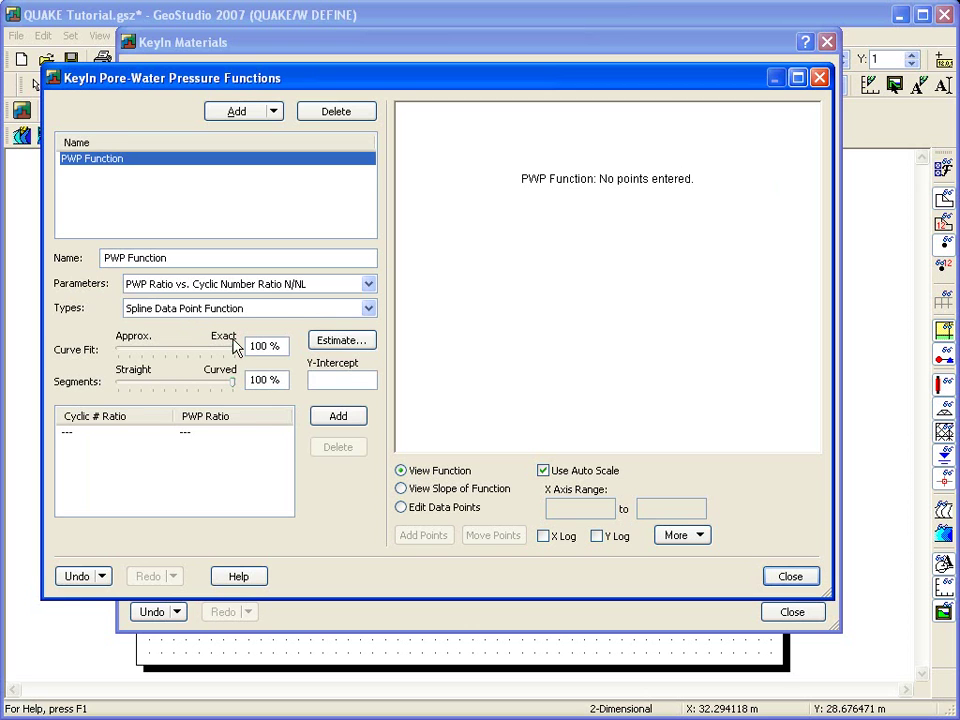
Estimate the PWP Function's points with an N exponent of 0.7 and assign the function to the Foundation material.
click(343, 346)
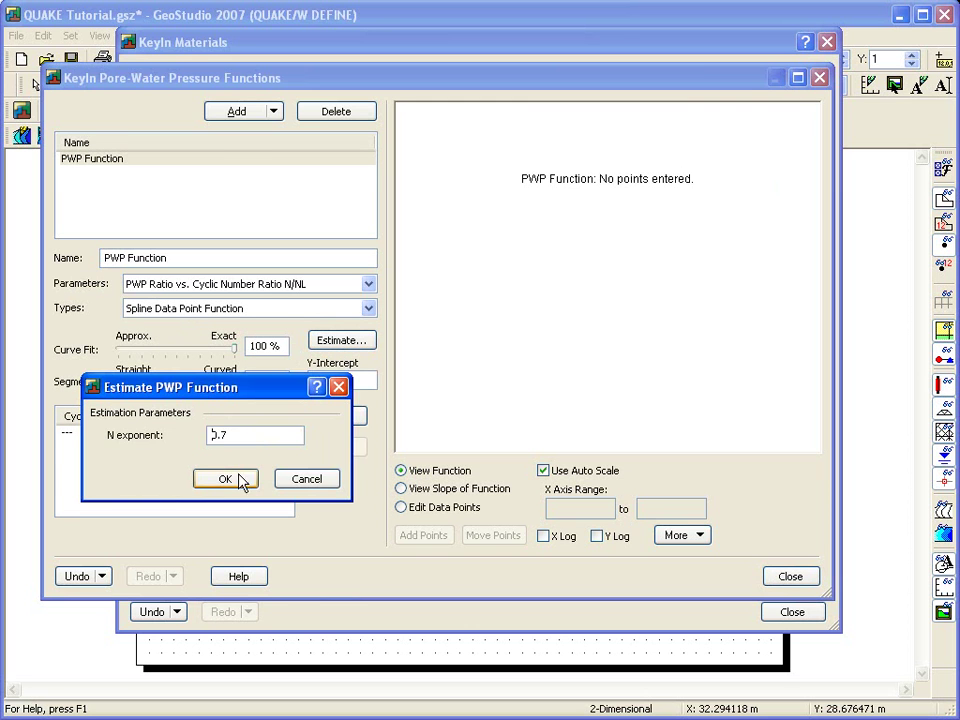
click(240, 477)
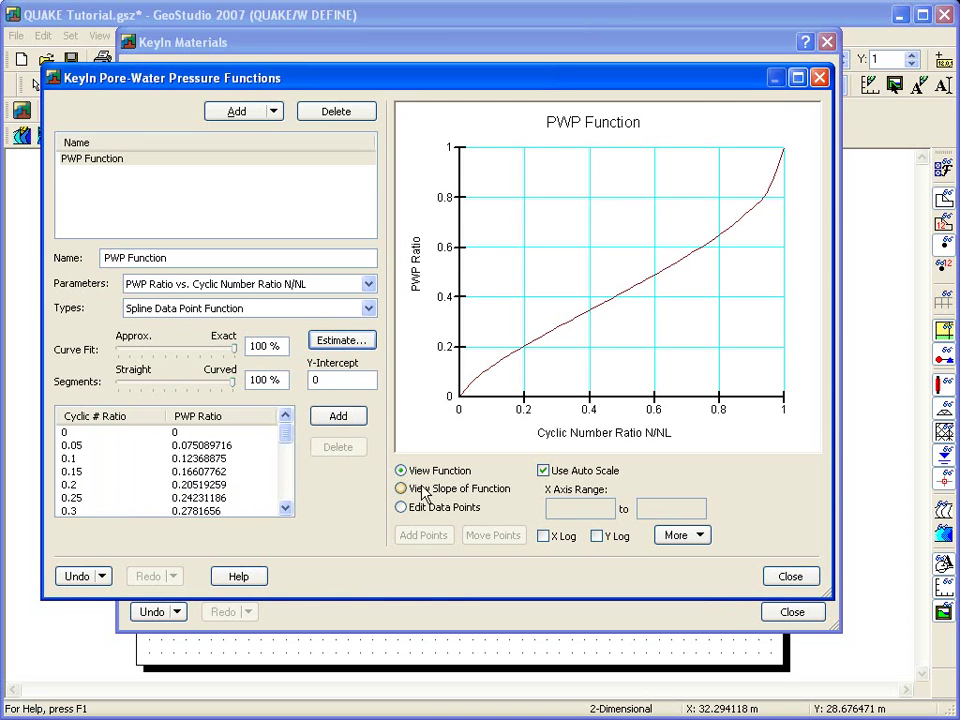
click(788, 577)
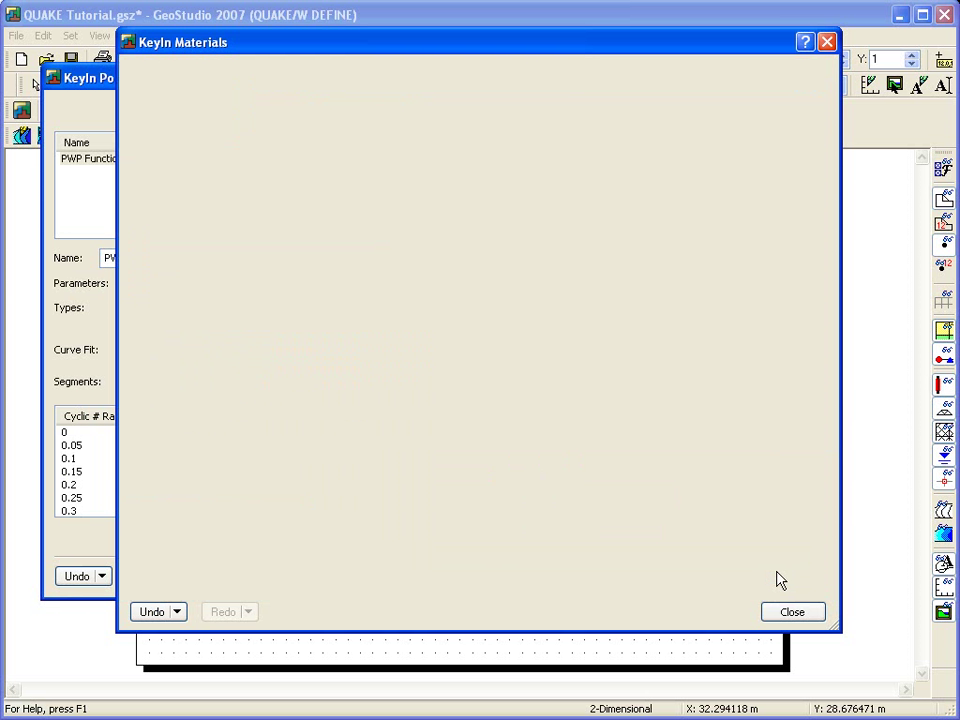
click(389, 404)
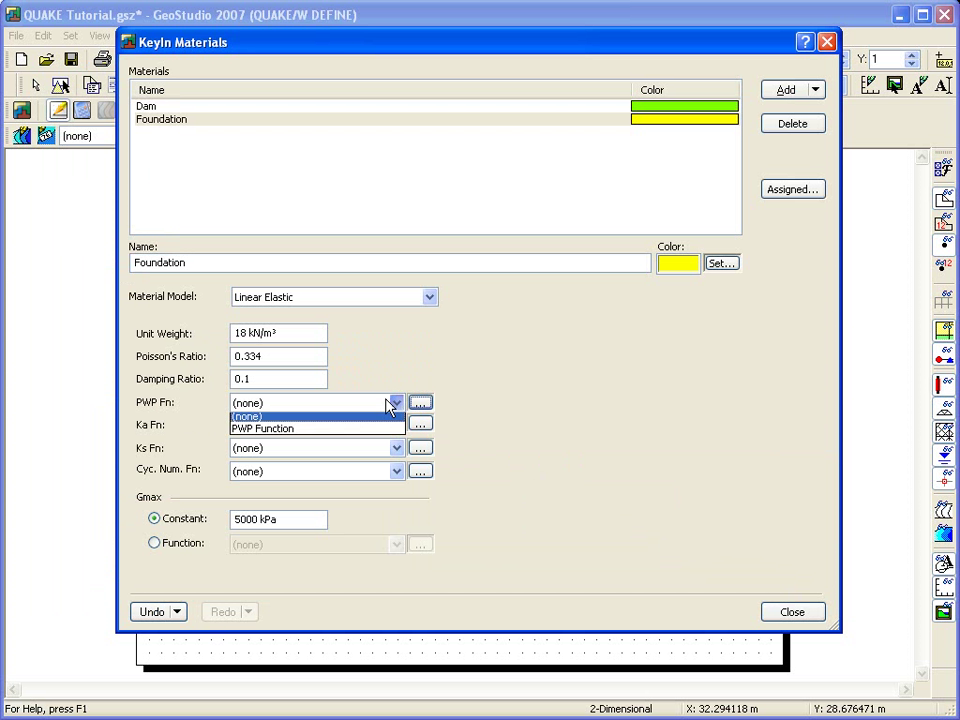
click(320, 433)
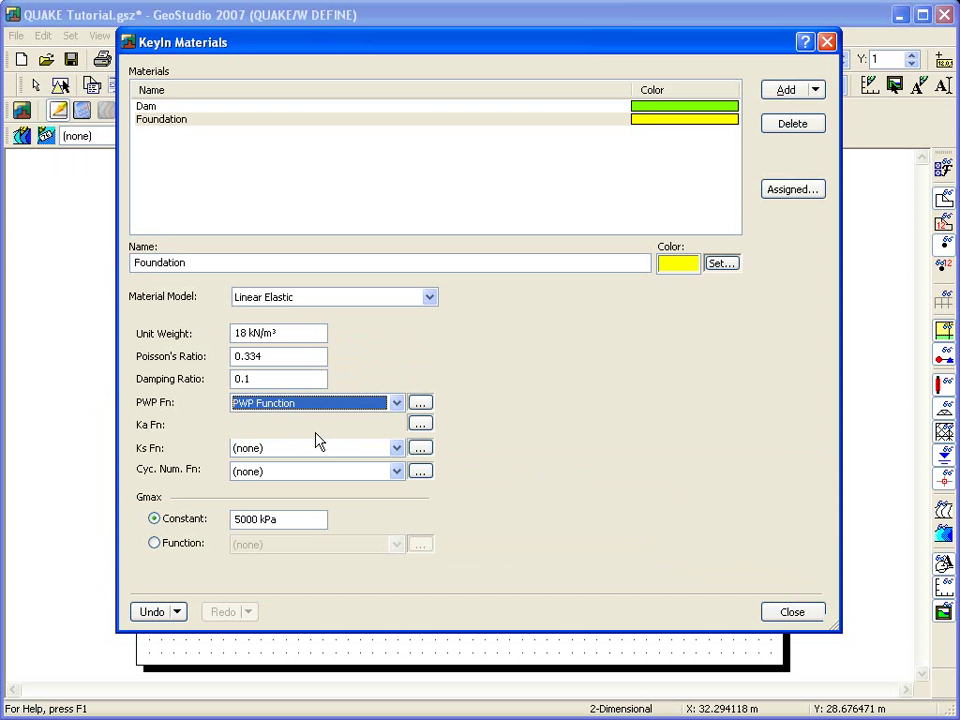
Add a cyclic number function named "Cyclic # Function" of the Spline Data Point Function type.
click(426, 475)
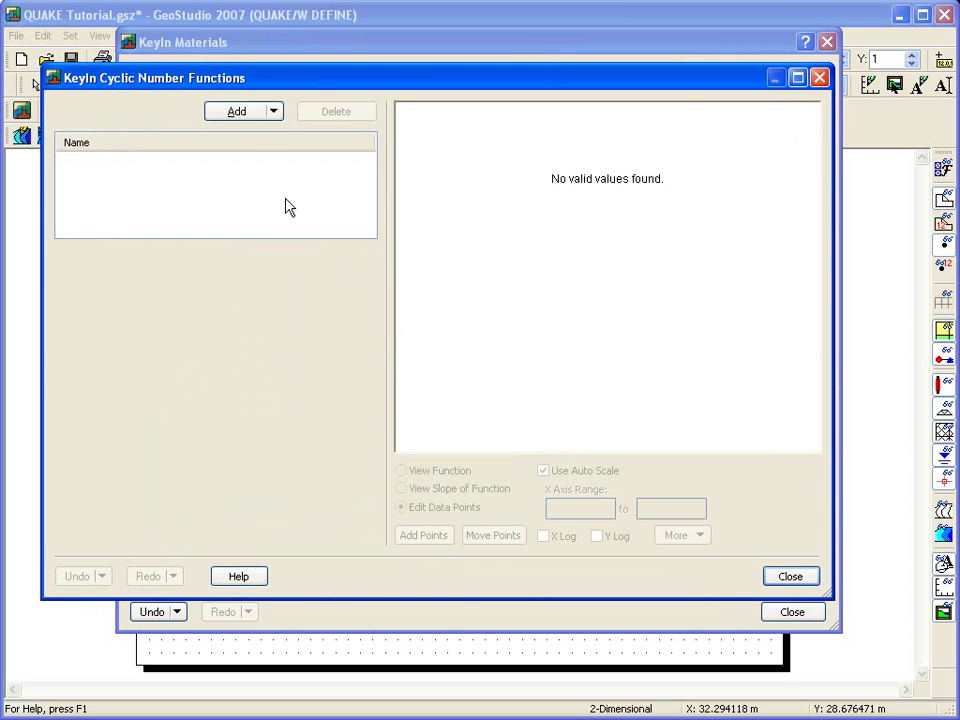
click(240, 112)
double_click(130, 258)
triple_click(130, 258)
key(Delete)
text(Cyclic)
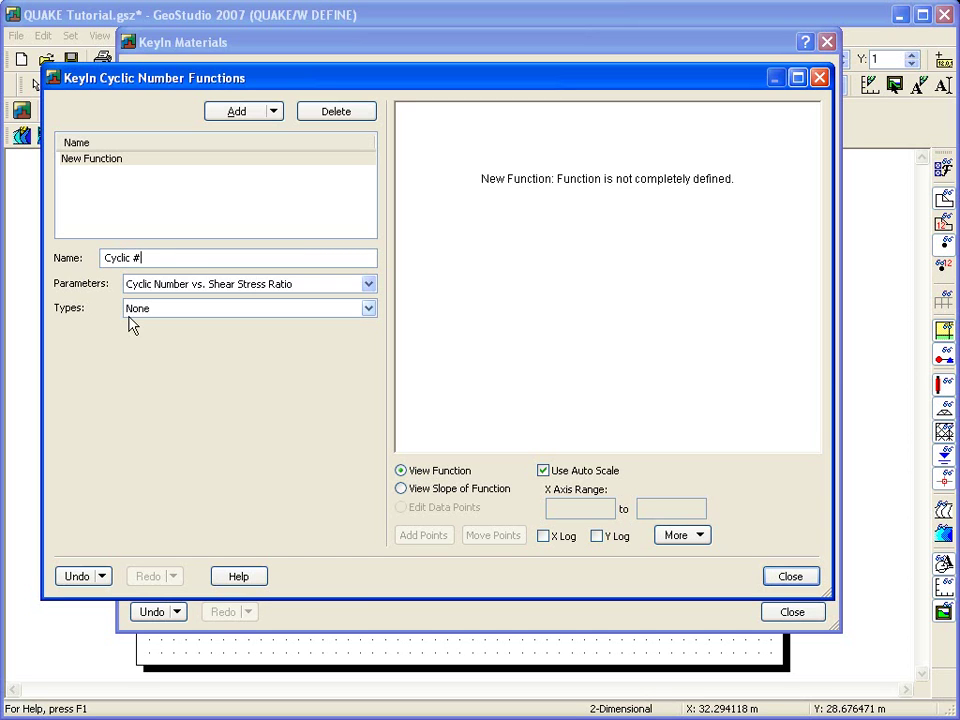
text( # Function)
click(137, 312)
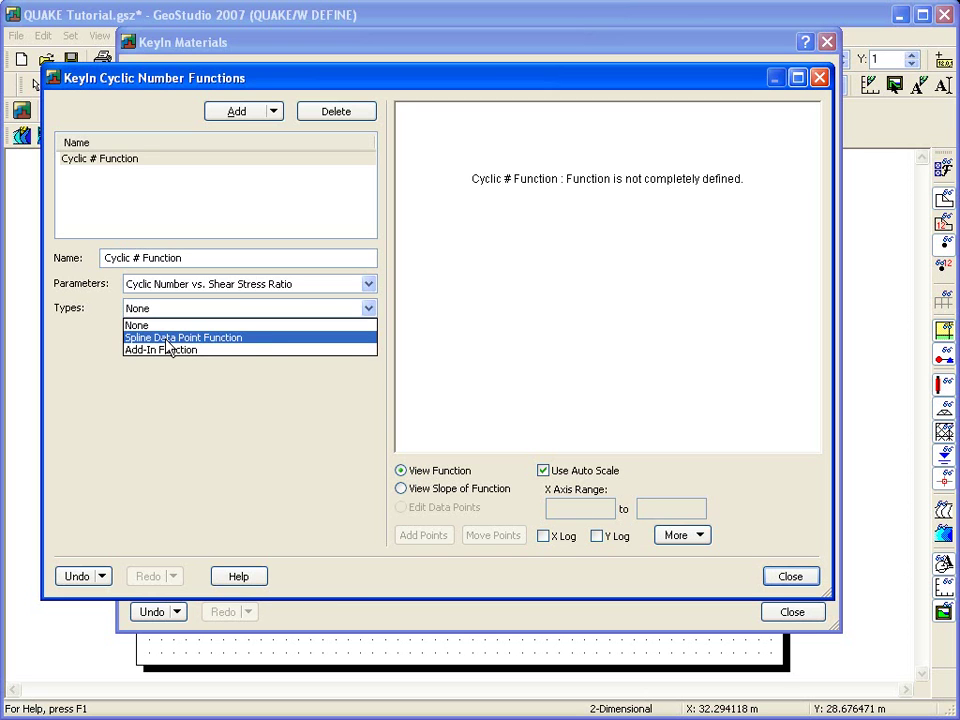
click(165, 338)
Estimate the Cyclic # Function's points, assign the function to the Foundation material and finish defining materials.
click(329, 346)
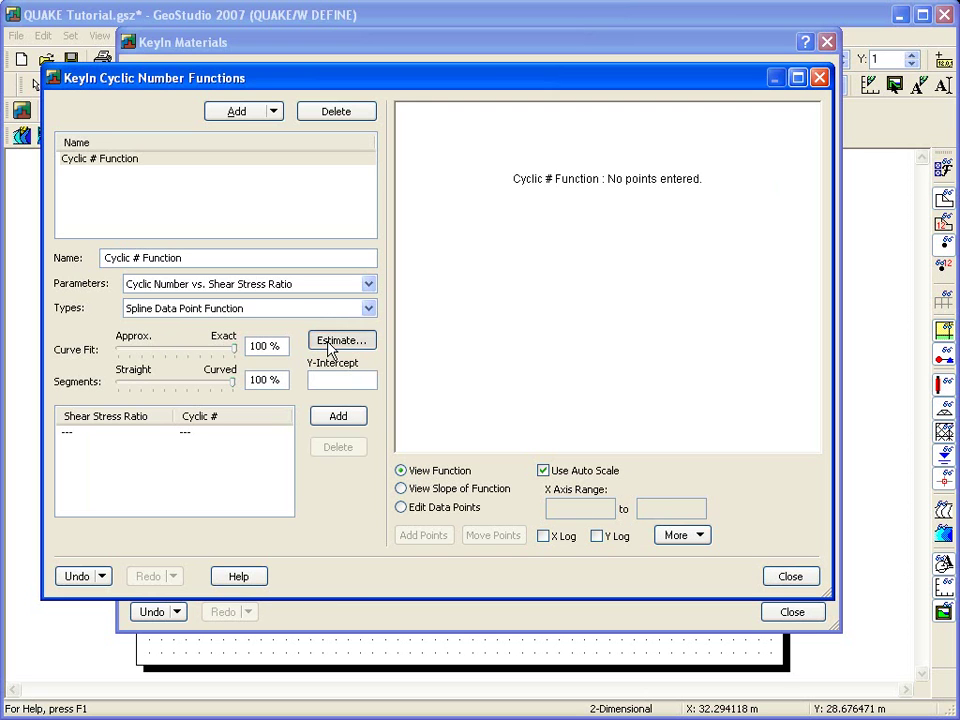
click(226, 470)
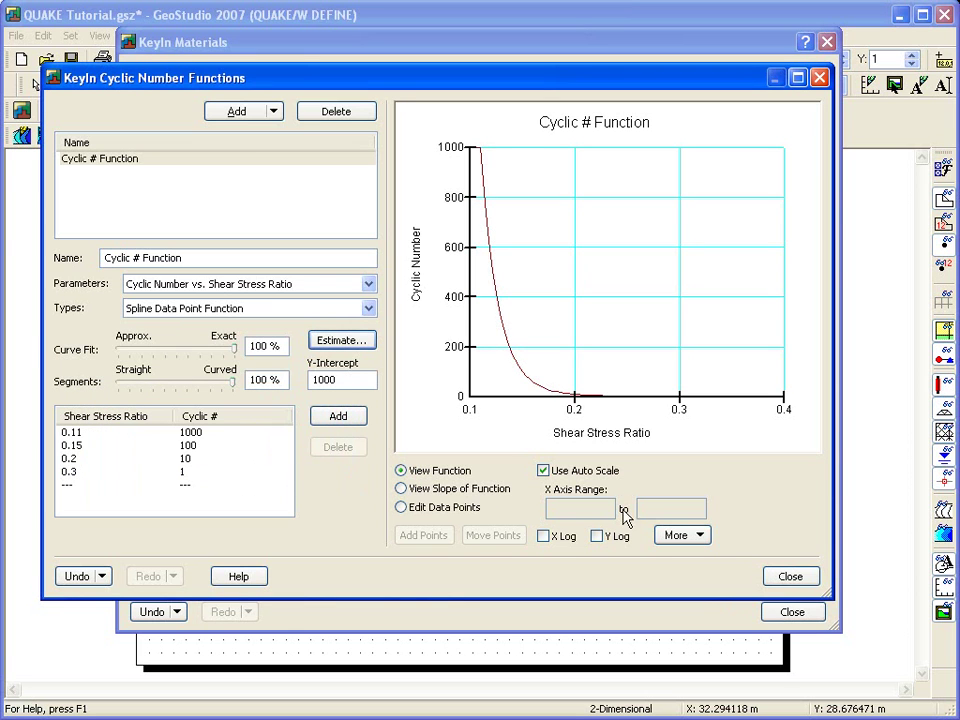
click(790, 577)
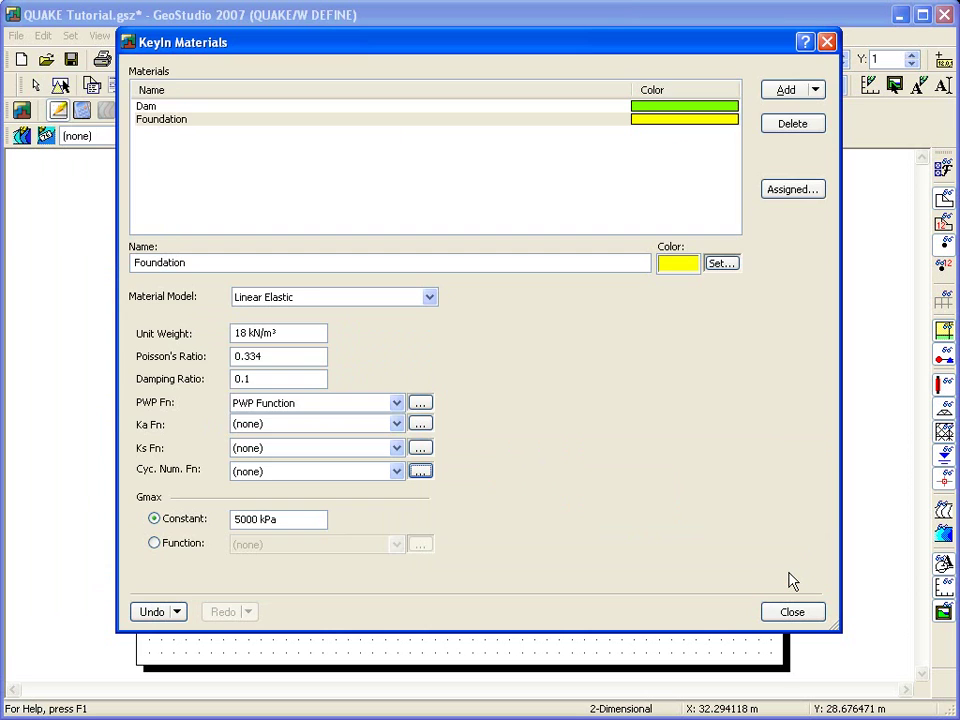
click(397, 473)
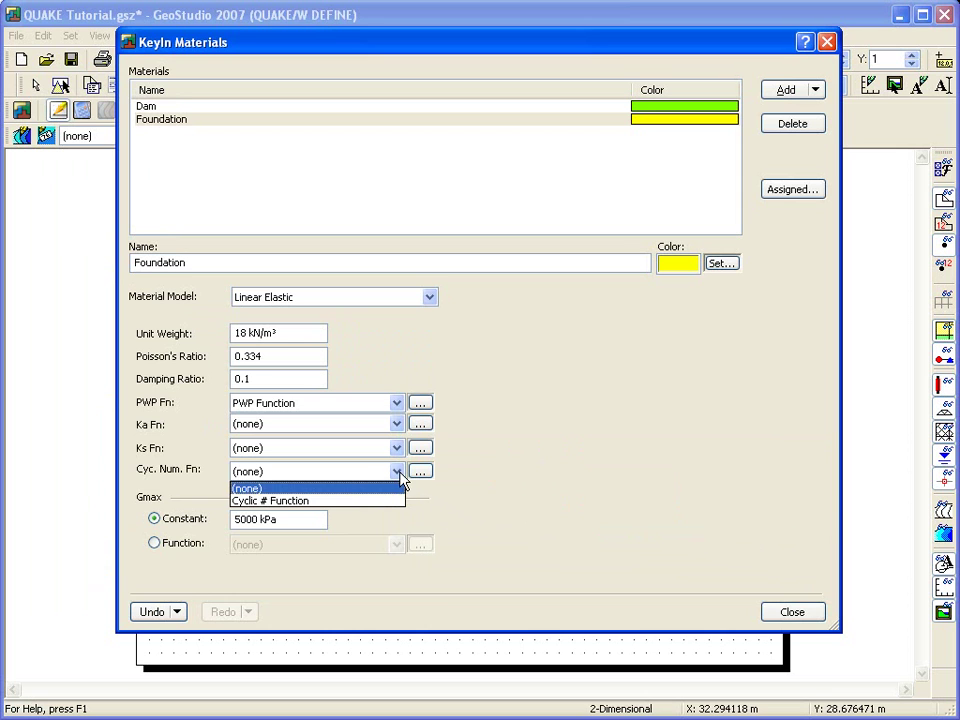
click(348, 502)
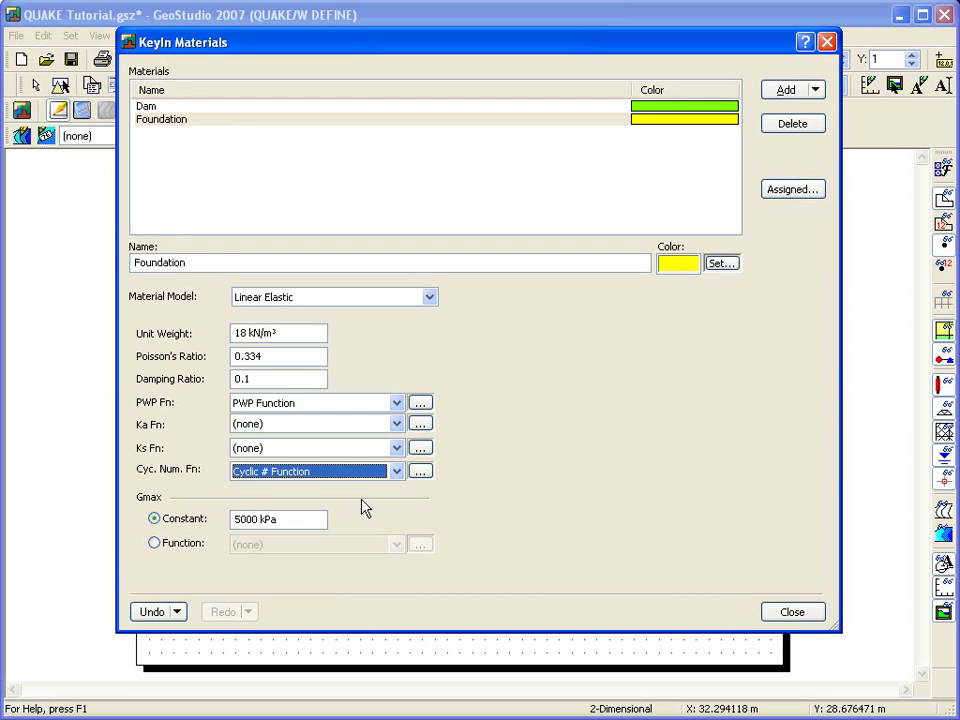
click(778, 617)
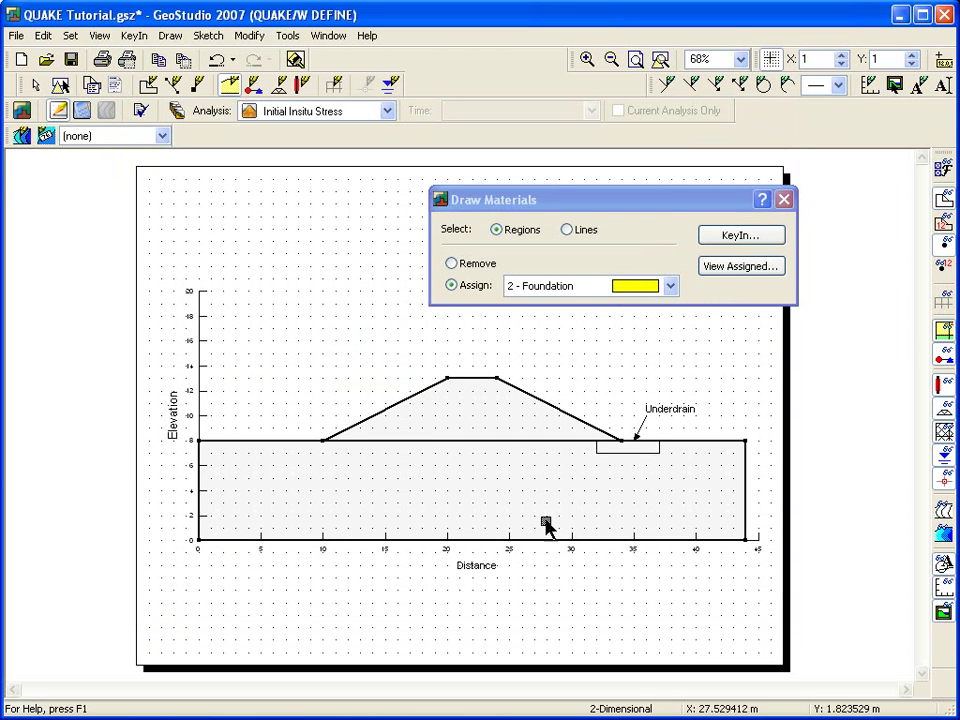
Assign the Foundation material to the lower region and the Dam material to the embankment region, then finish assigning materials.
click(508, 495)
click(669, 285)
click(608, 307)
click(485, 404)
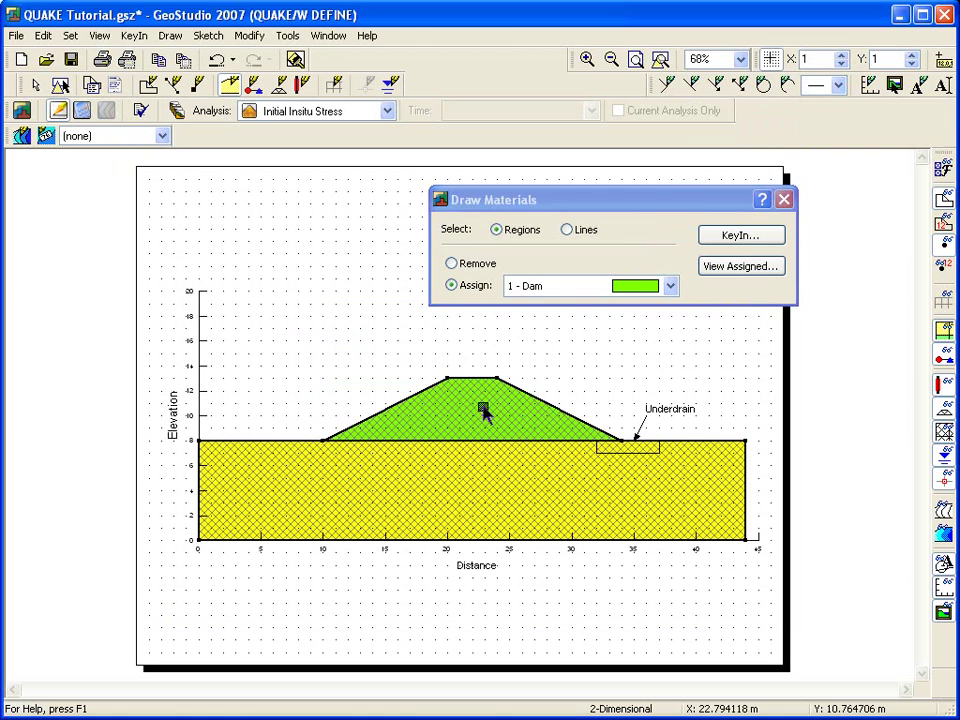
click(784, 200)
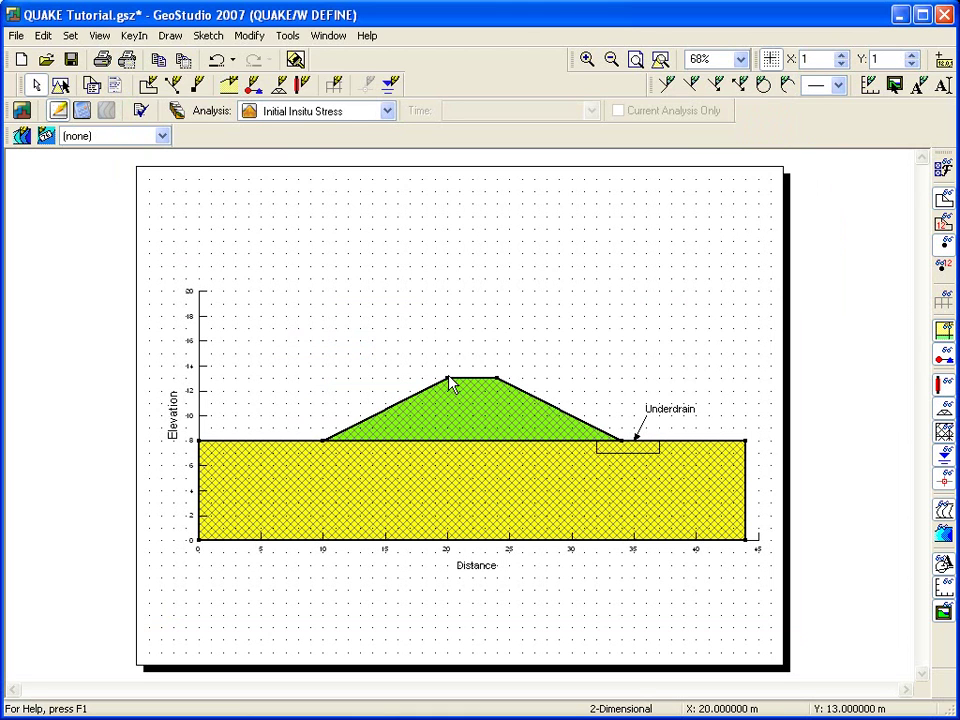
Start drawing the initial water table with a maximum negative pressure head of 5.
click(172, 37)
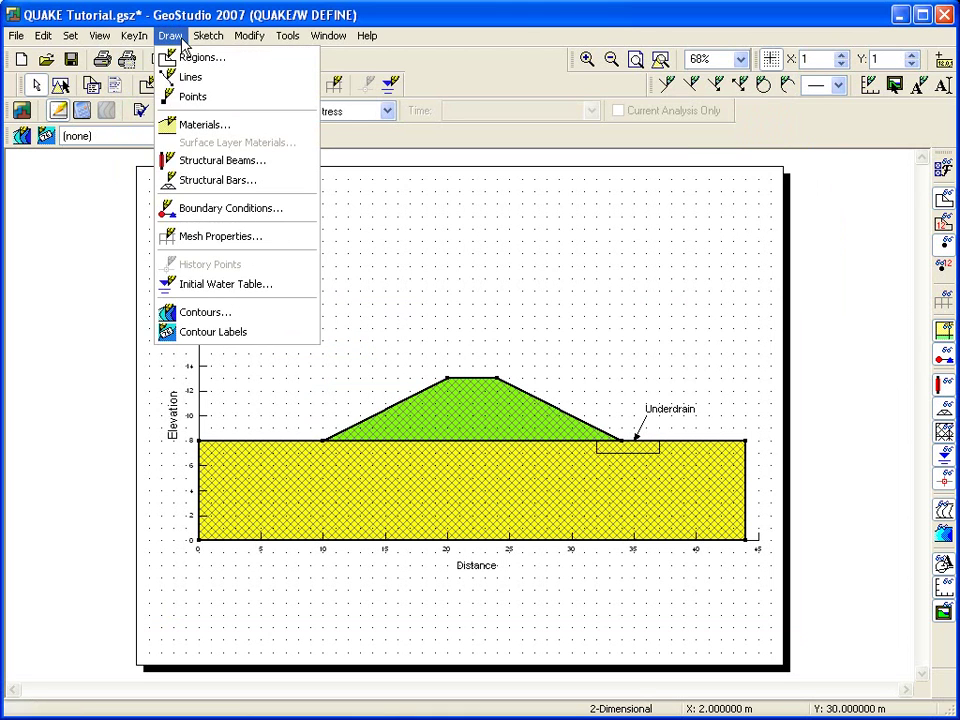
click(235, 286)
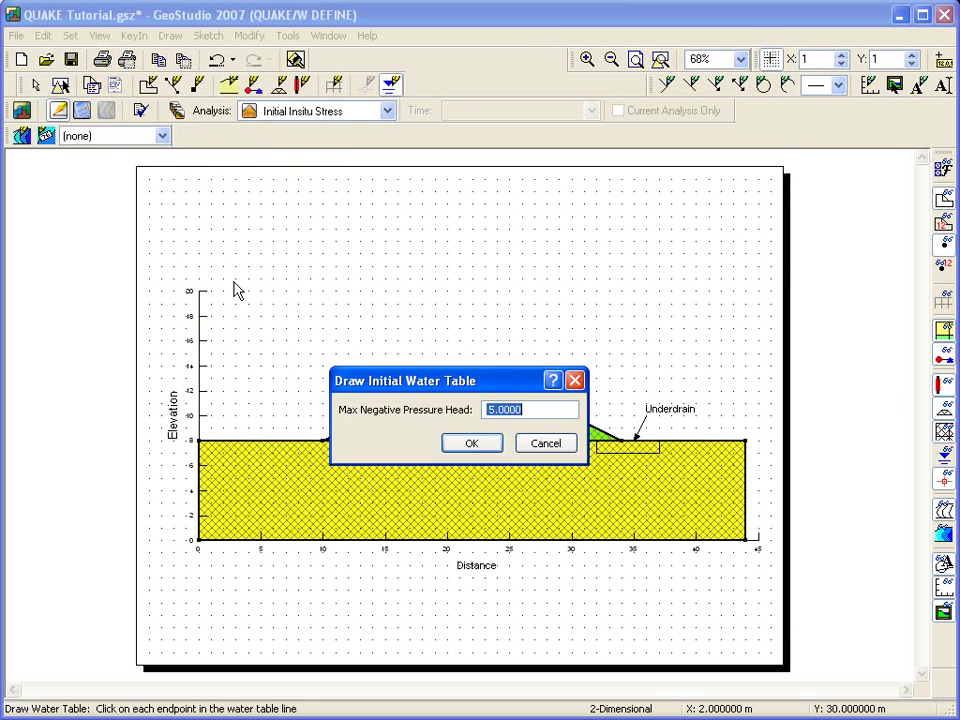
mouse_move(465, 385)
mouse_down()
mouse_move(507, 272)
mouse_move(516, 205)
mouse_up()
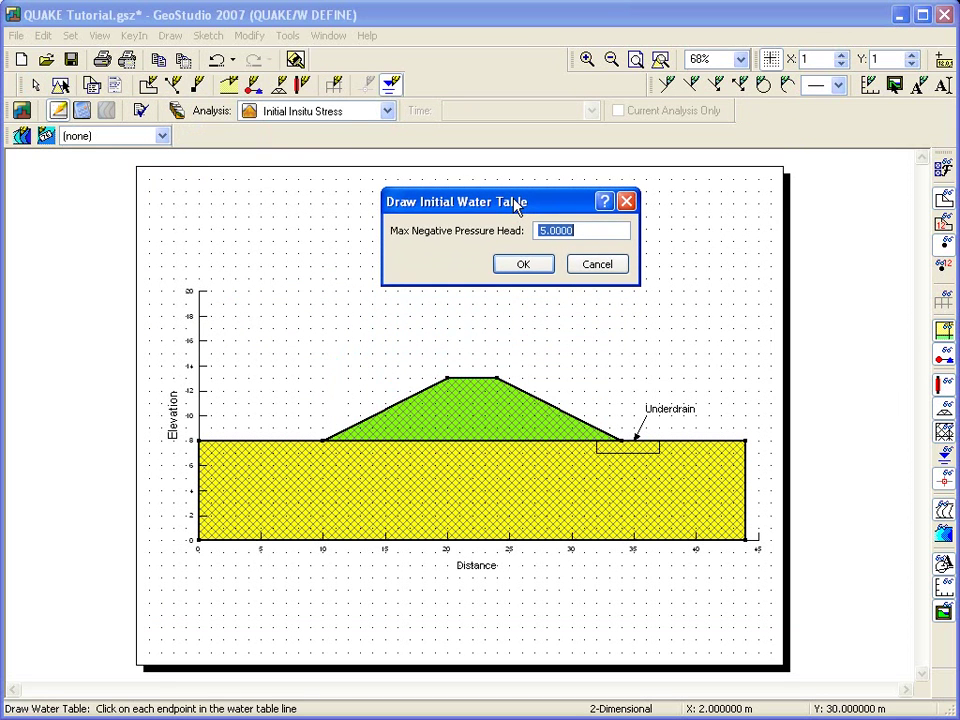
click(520, 266)
text(5)
click(519, 268)
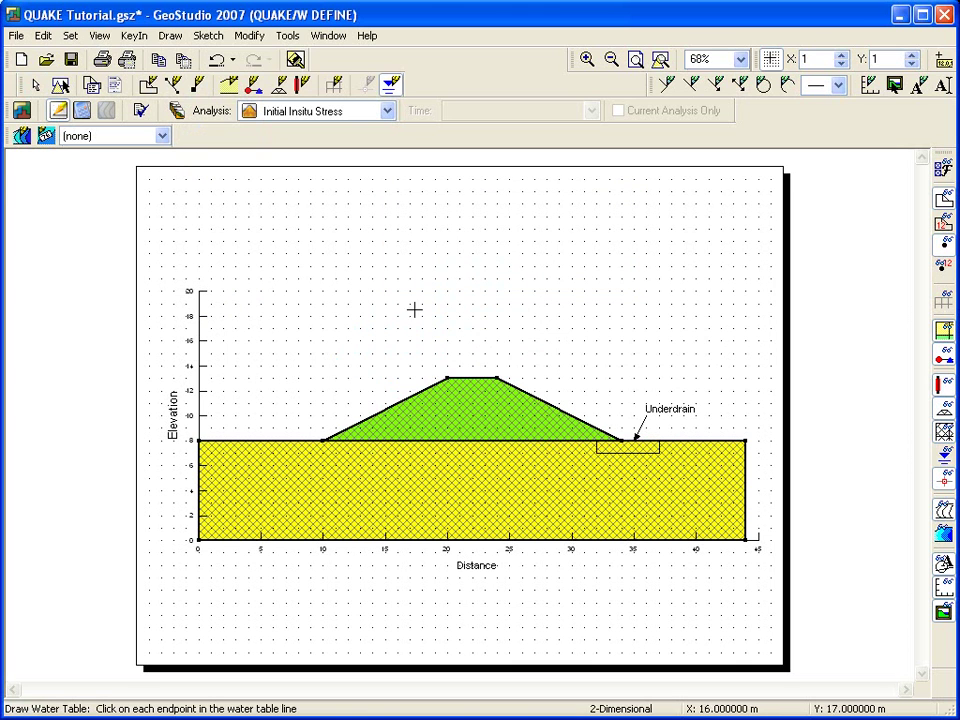
Draw the initial water table through (0, 12), (18, 12), (32, 8) and (44, 8) m and finish the line.
click(198, 391)
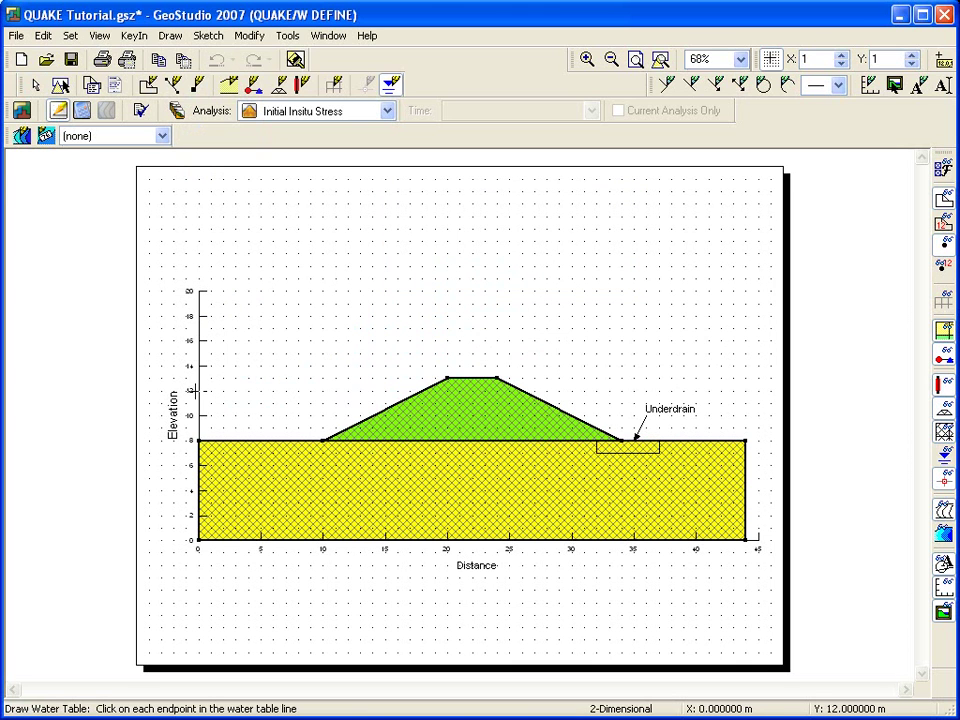
click(421, 391)
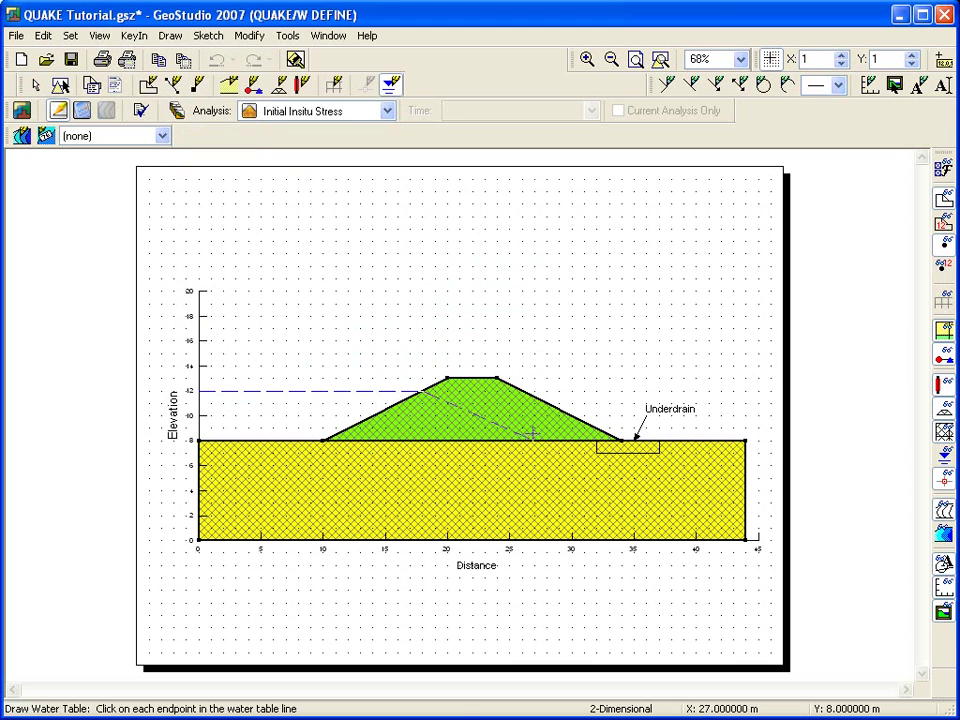
click(620, 440)
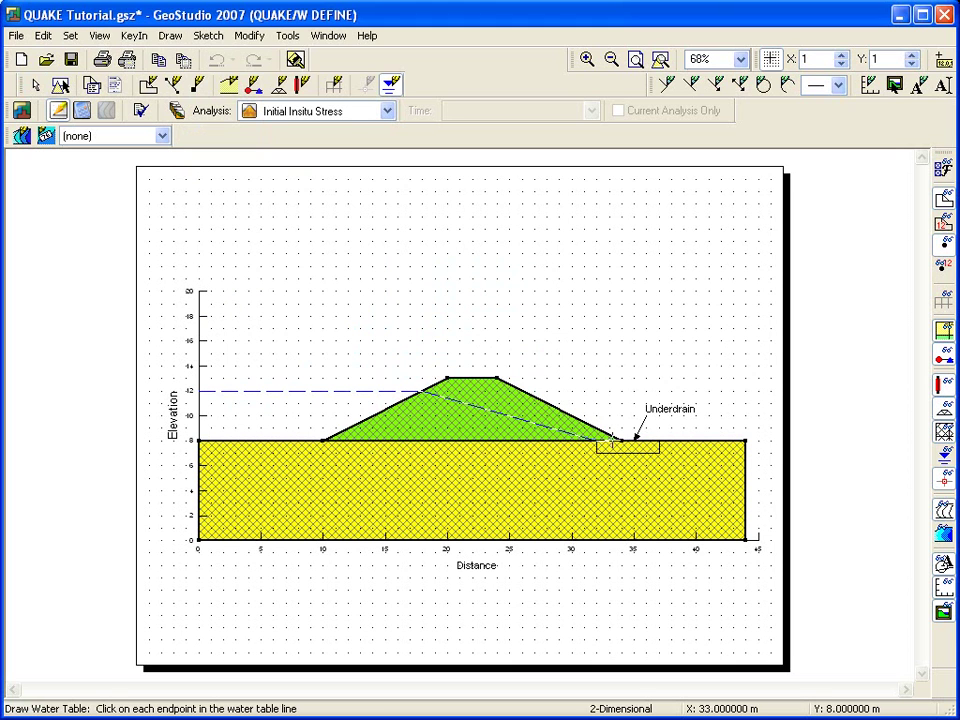
click(745, 440)
right_click(747, 446)
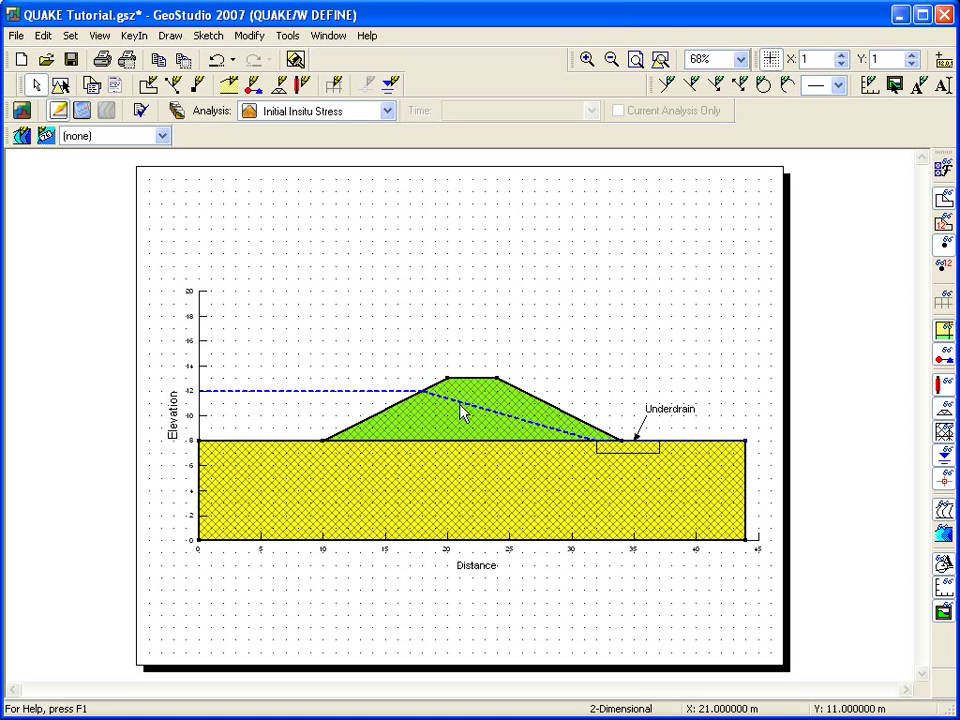
Add a new displacement boundary condition named "Reservoir Pressure".
click(660, 60)
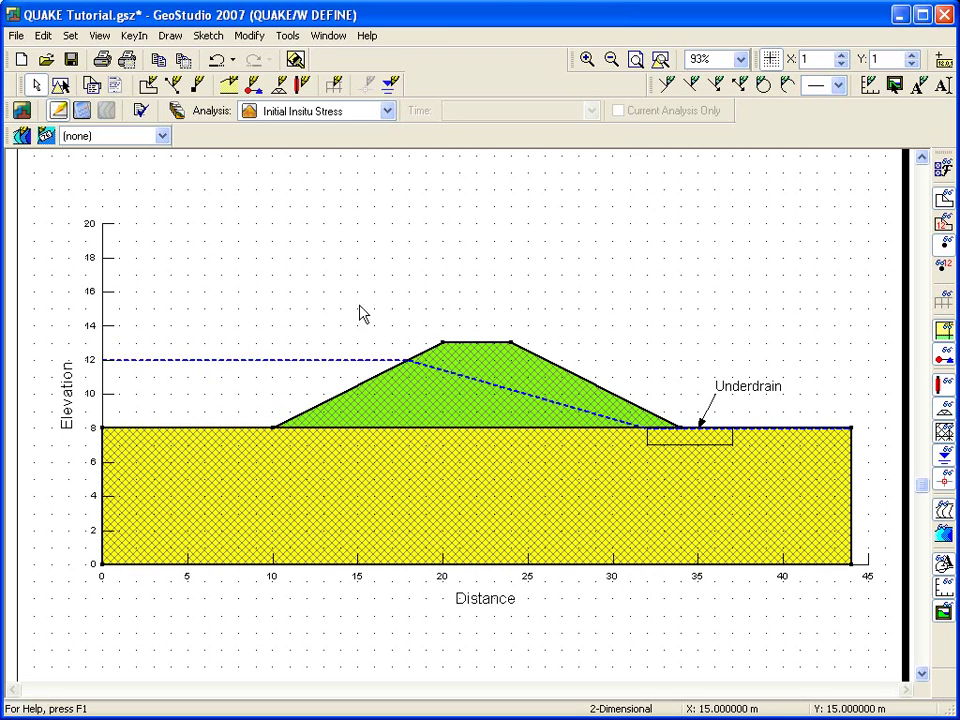
click(170, 36)
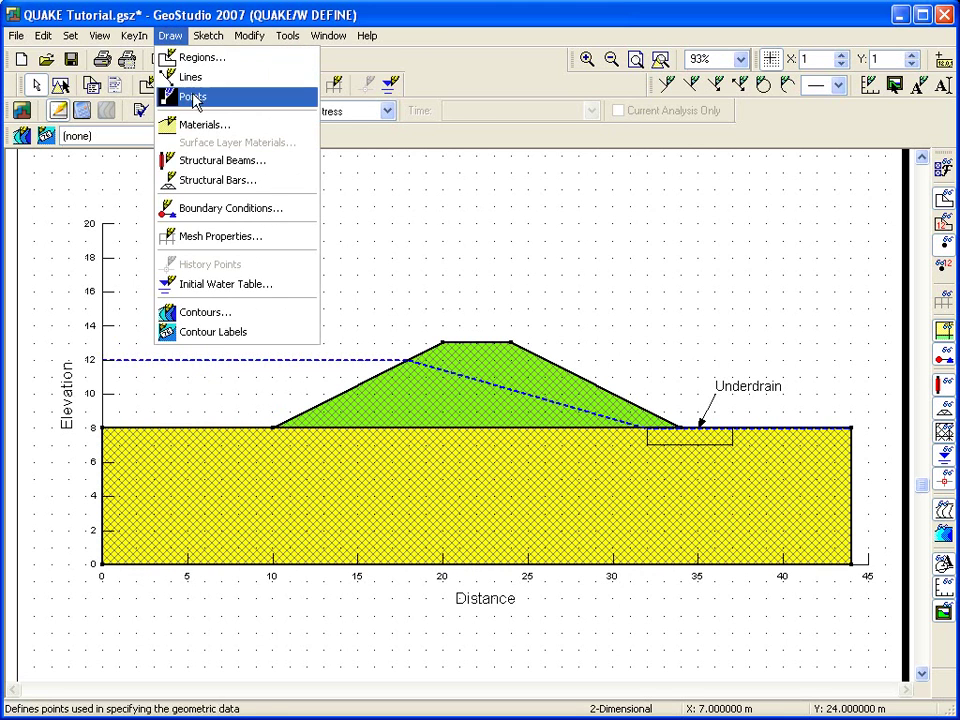
click(216, 209)
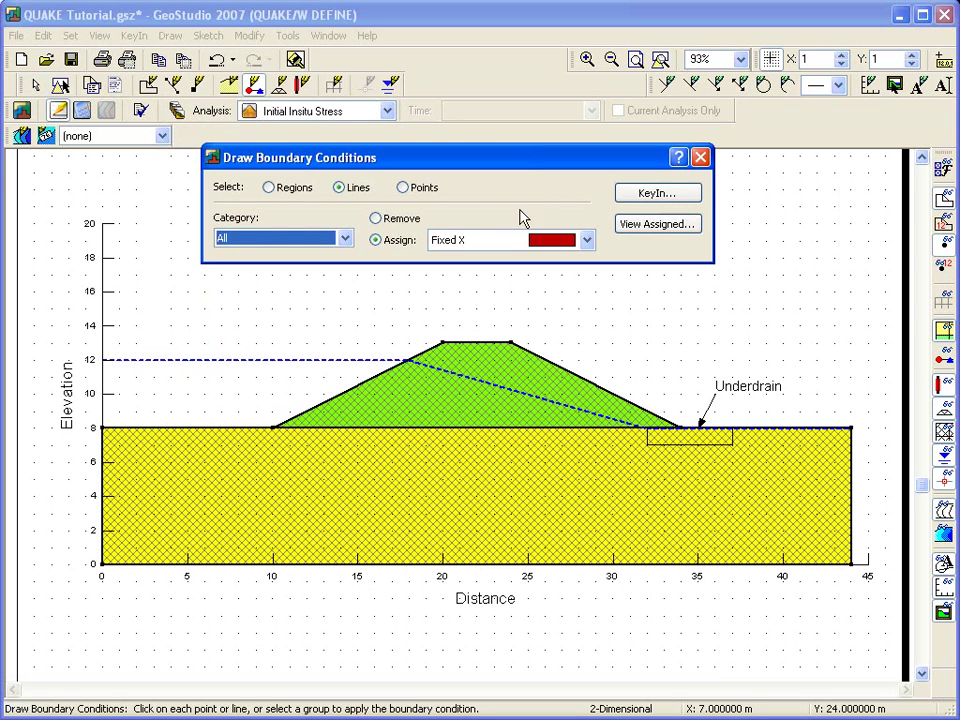
click(633, 194)
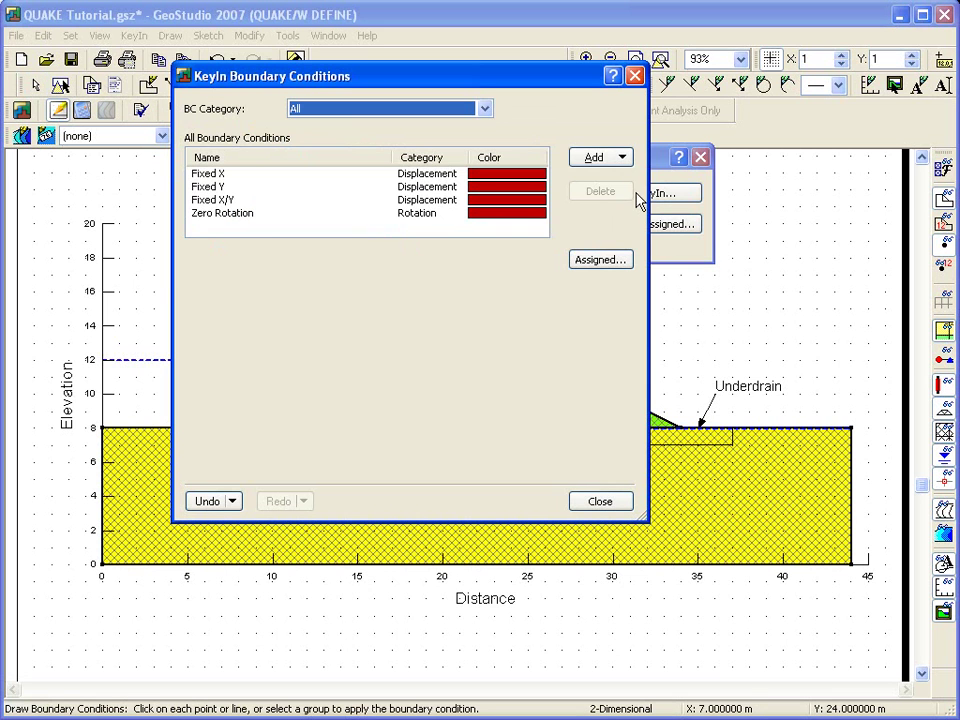
click(628, 162)
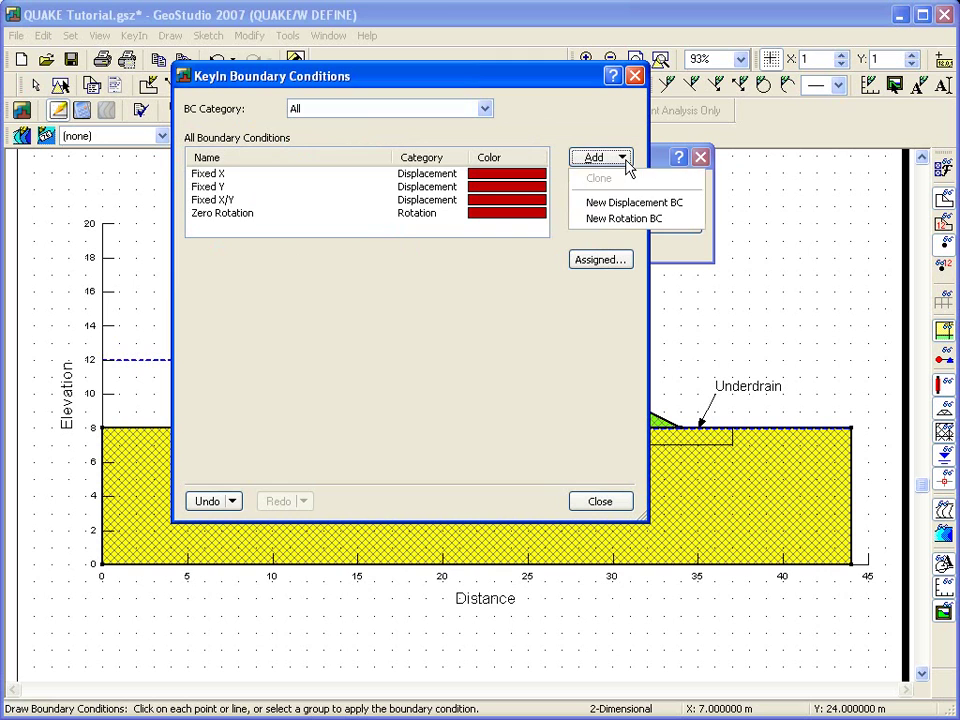
click(625, 204)
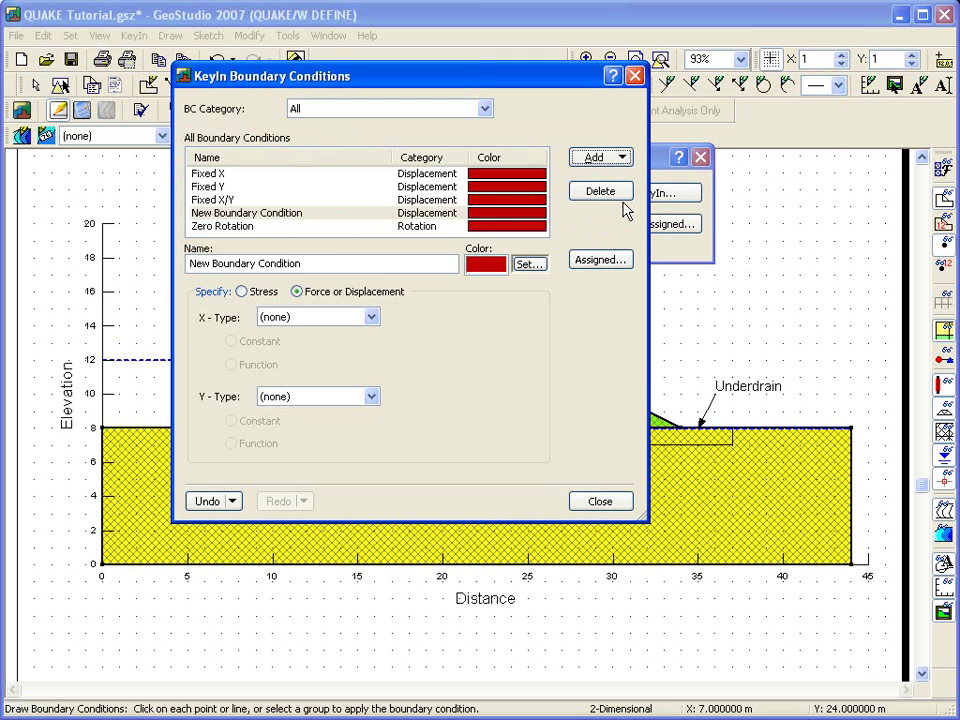
drag(315, 263, 165, 277)
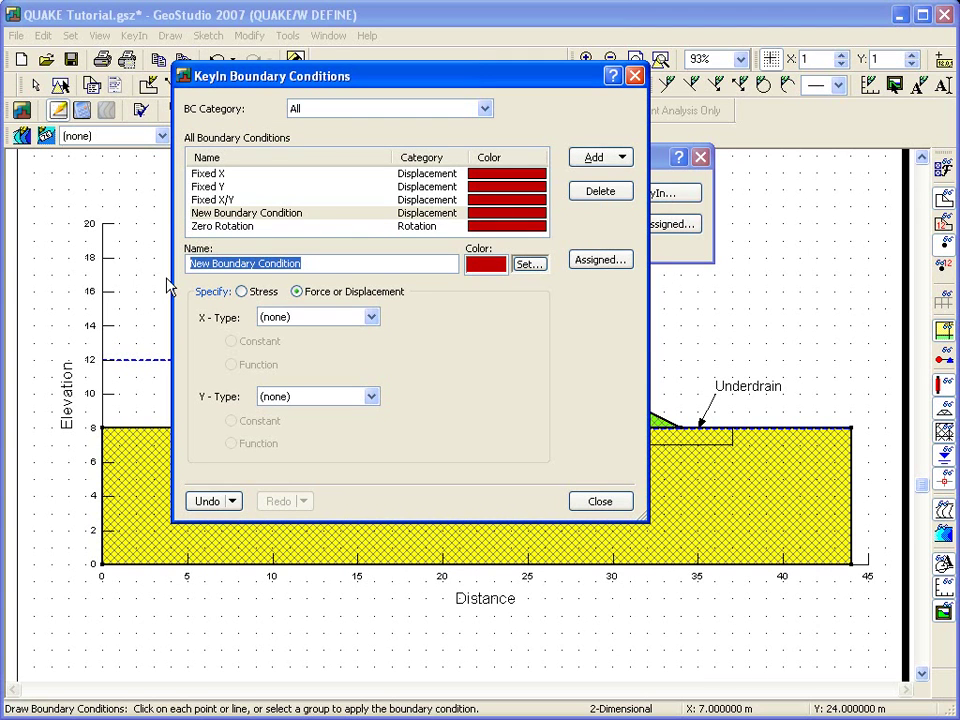
text(Reservoir Pressure)
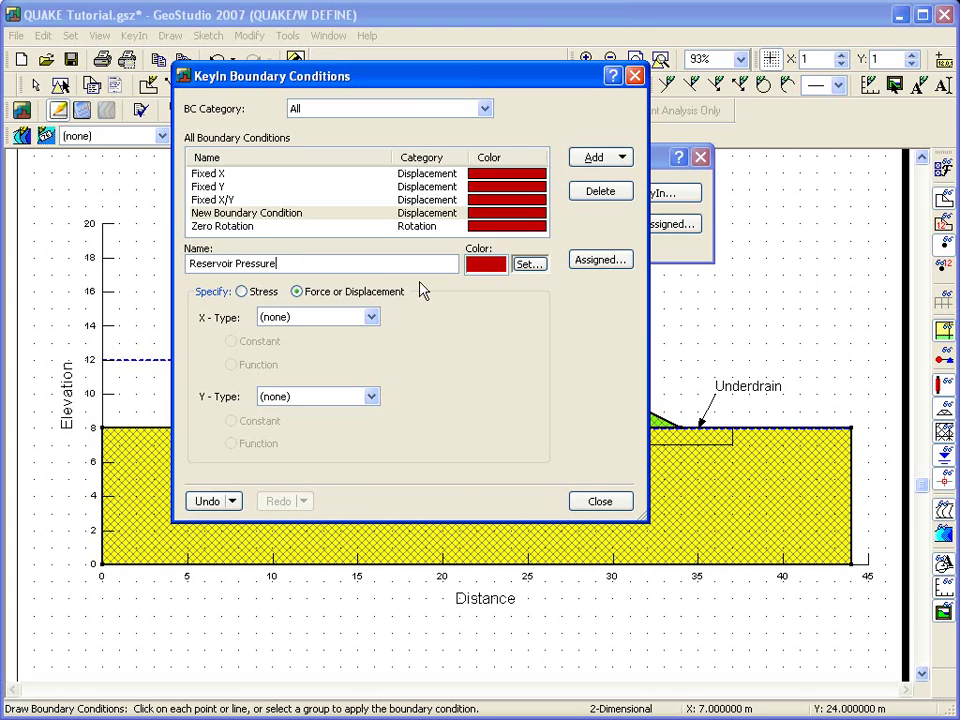
Define Reservoir Pressure as a Hydrostatic Pressure stress with a constant elevation of 12 m and a unit weight of 10 kN/m³.
click(242, 291)
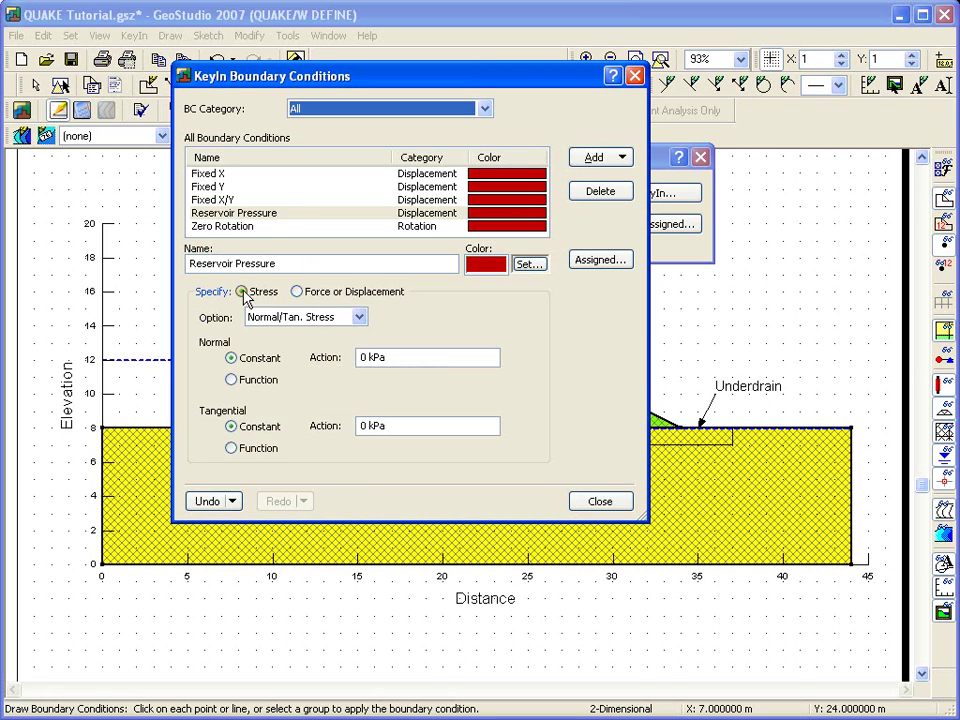
click(359, 317)
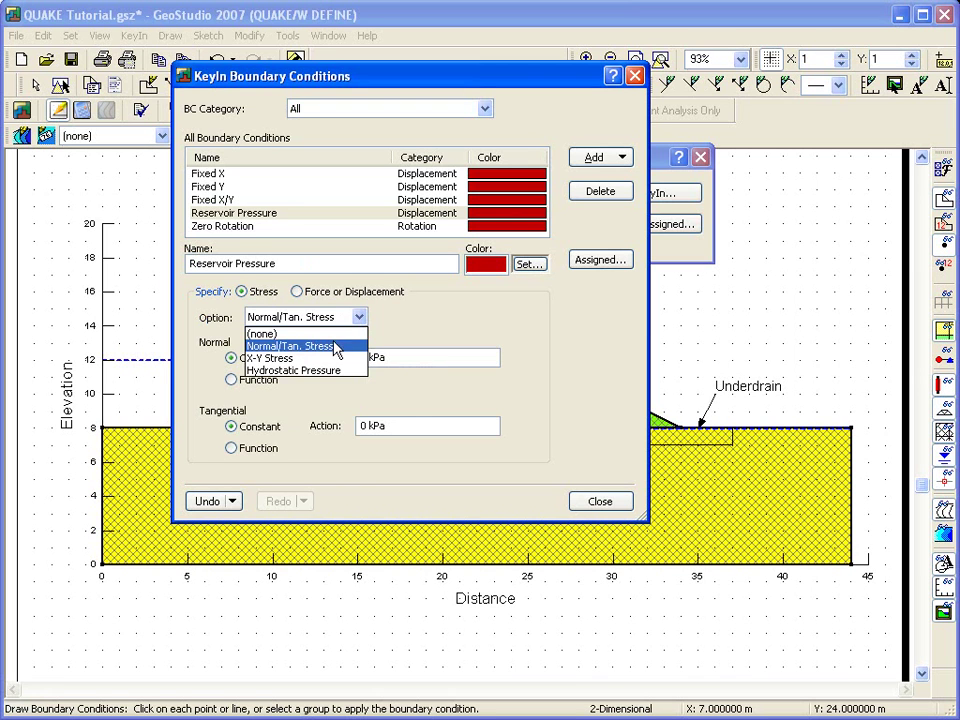
click(322, 370)
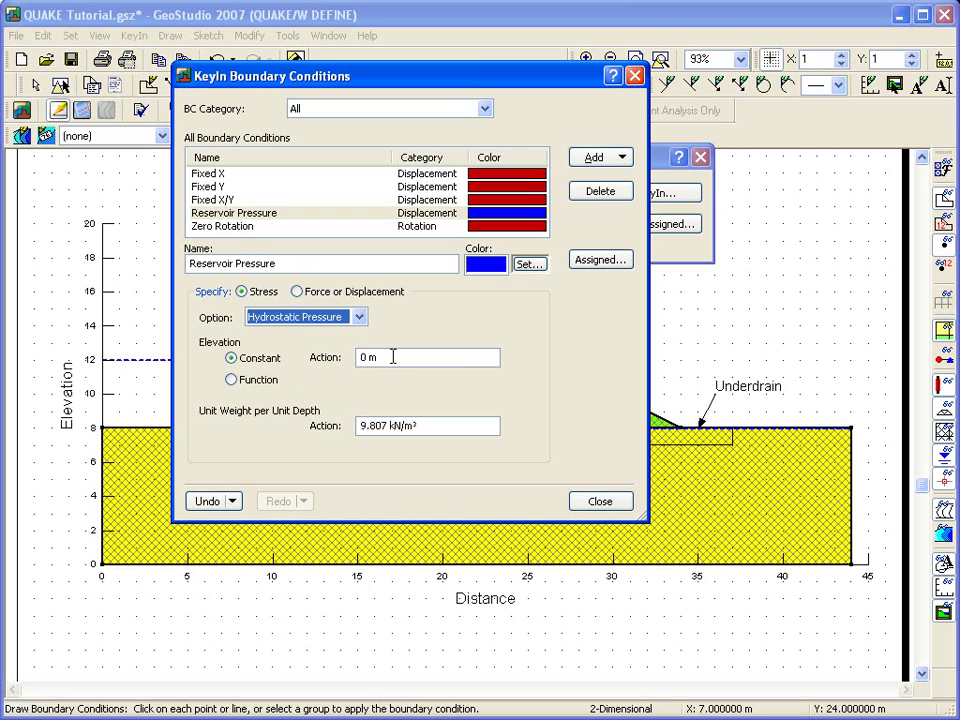
click(366, 358)
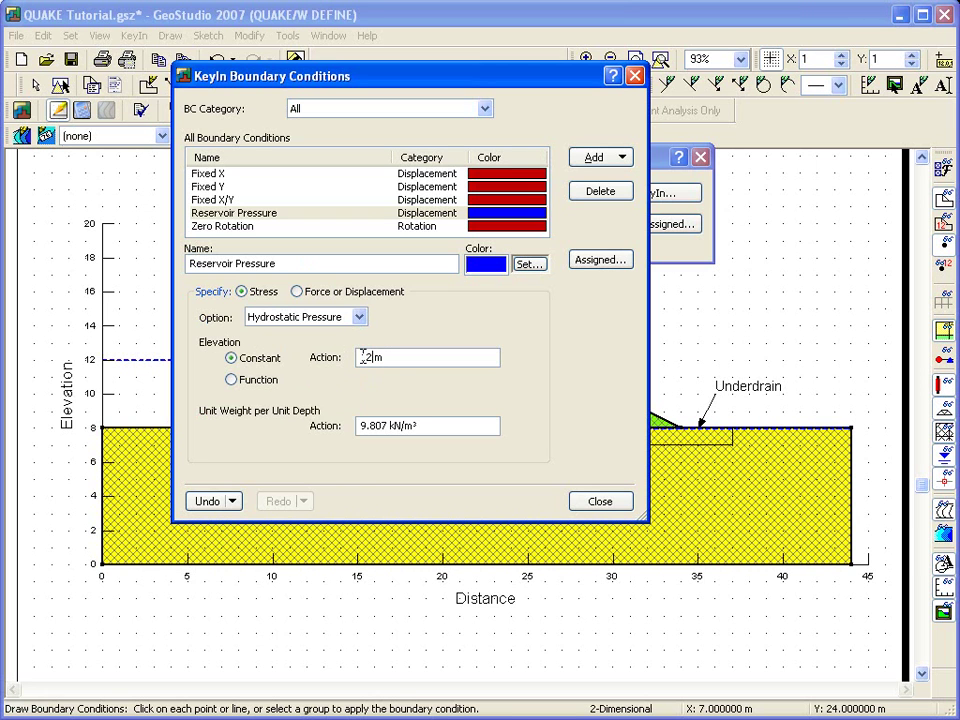
drag(388, 425, 346, 433)
text(10)
click(600, 501)
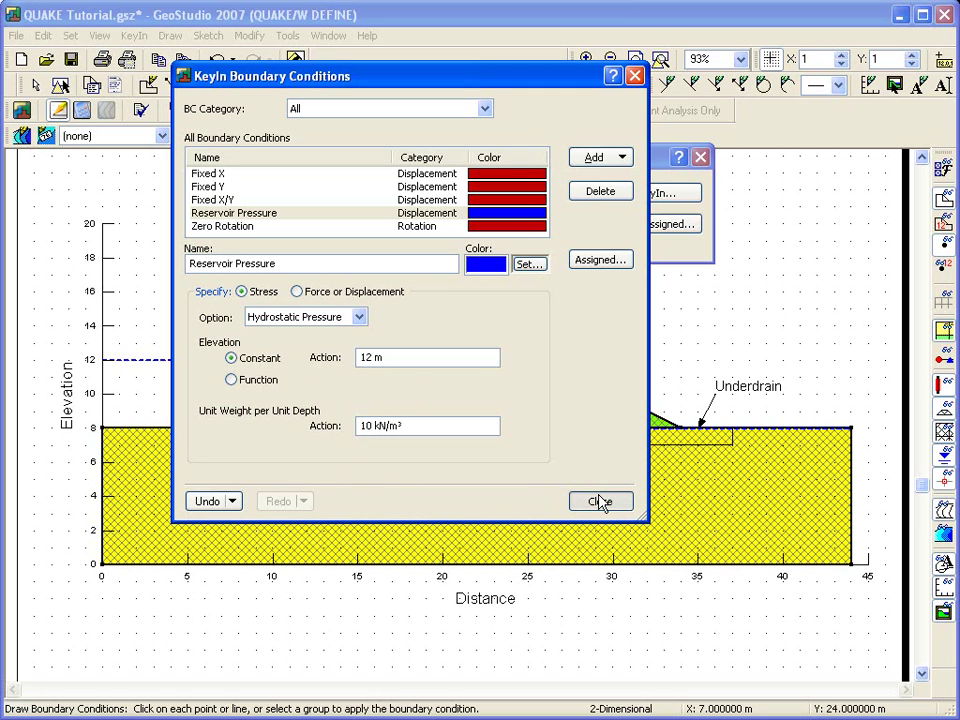
click(600, 501)
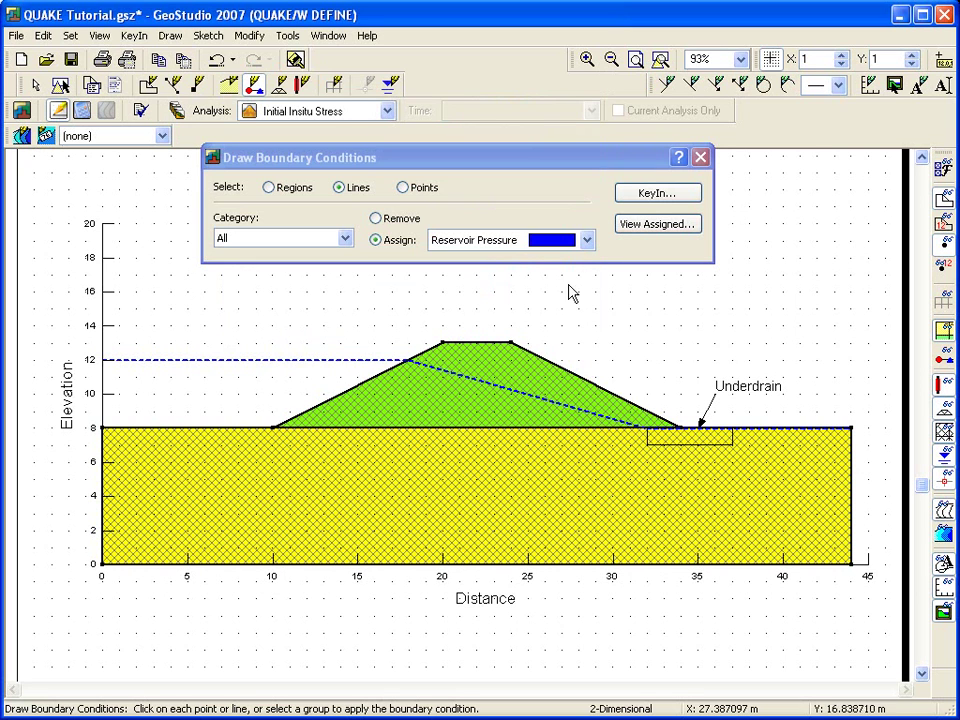
Assign the Fixed X boundary condition to both vertical side edges of the foundation.
click(587, 245)
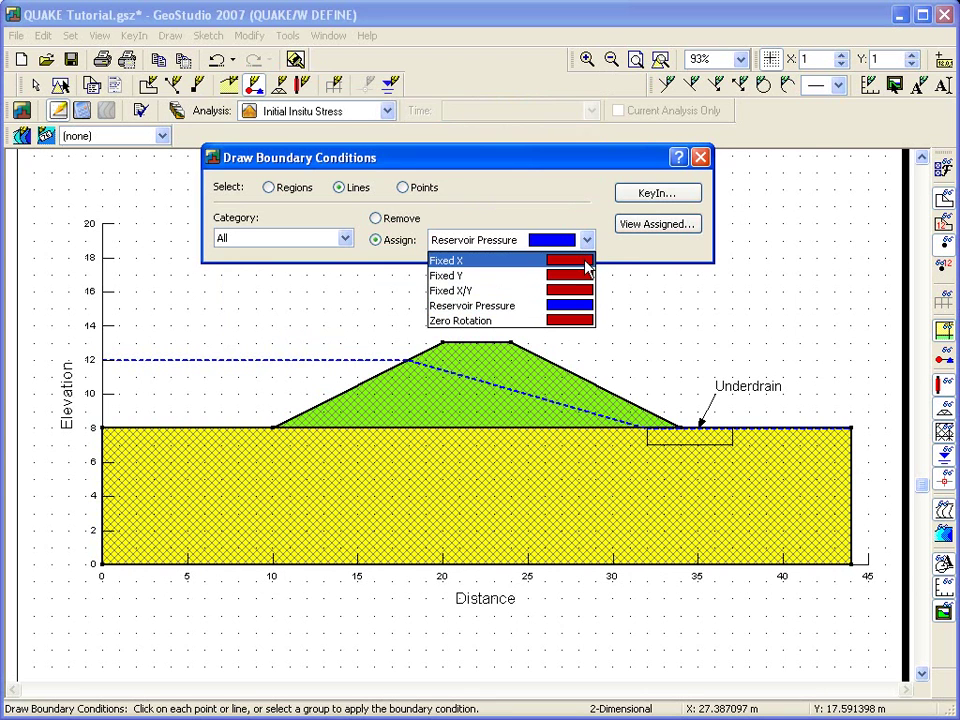
click(583, 261)
click(108, 550)
drag(810, 373, 876, 583)
Assign the Fixed X/Y boundary condition to the bottom edge of the foundation.
click(545, 240)
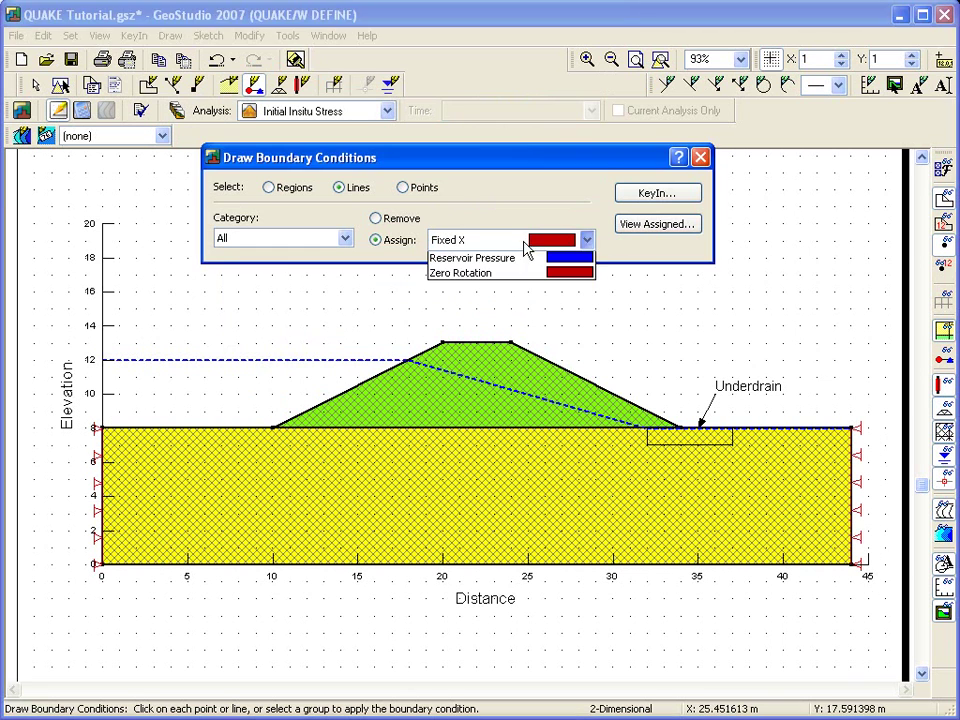
click(521, 289)
drag(60, 552, 870, 618)
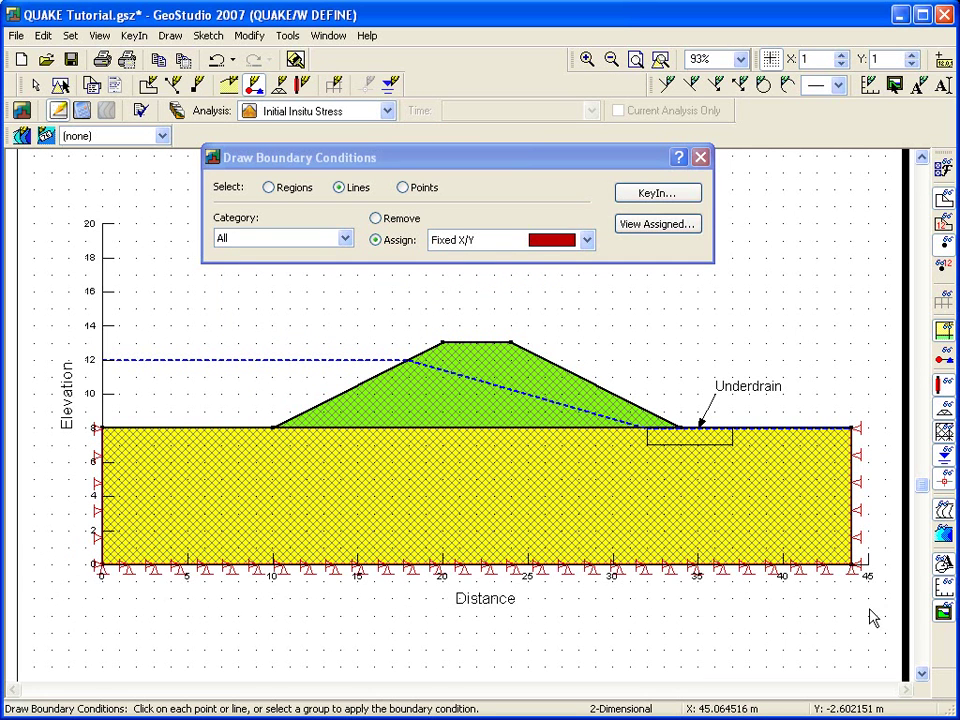
Assign Reservoir Pressure to the upstream embankment slope and upstream foundation surface, then finish assigning boundary conditions.
click(496, 245)
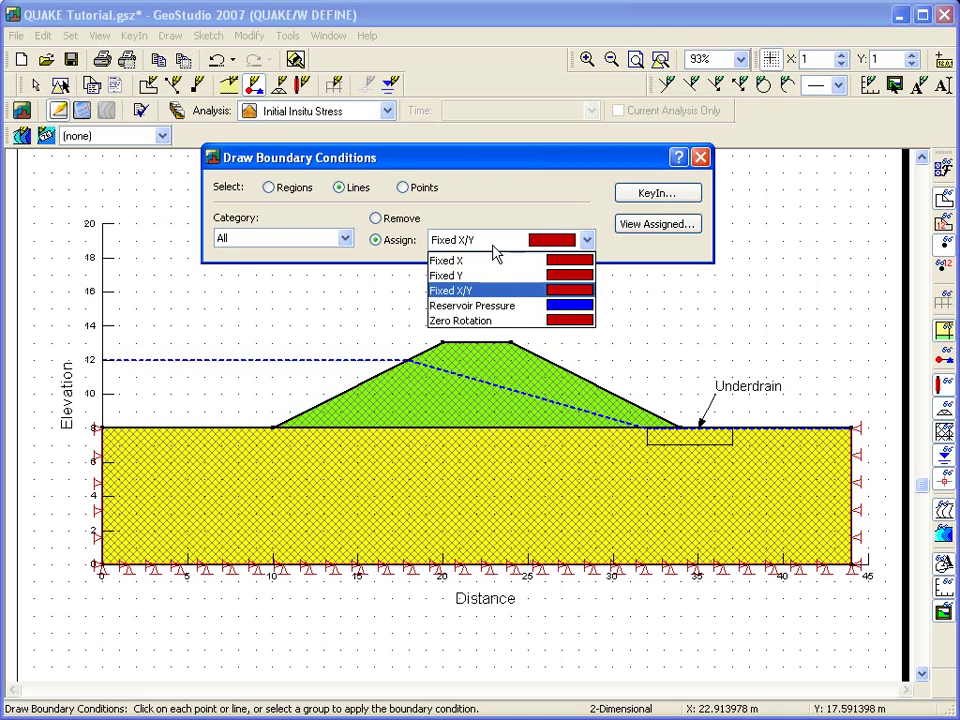
click(480, 306)
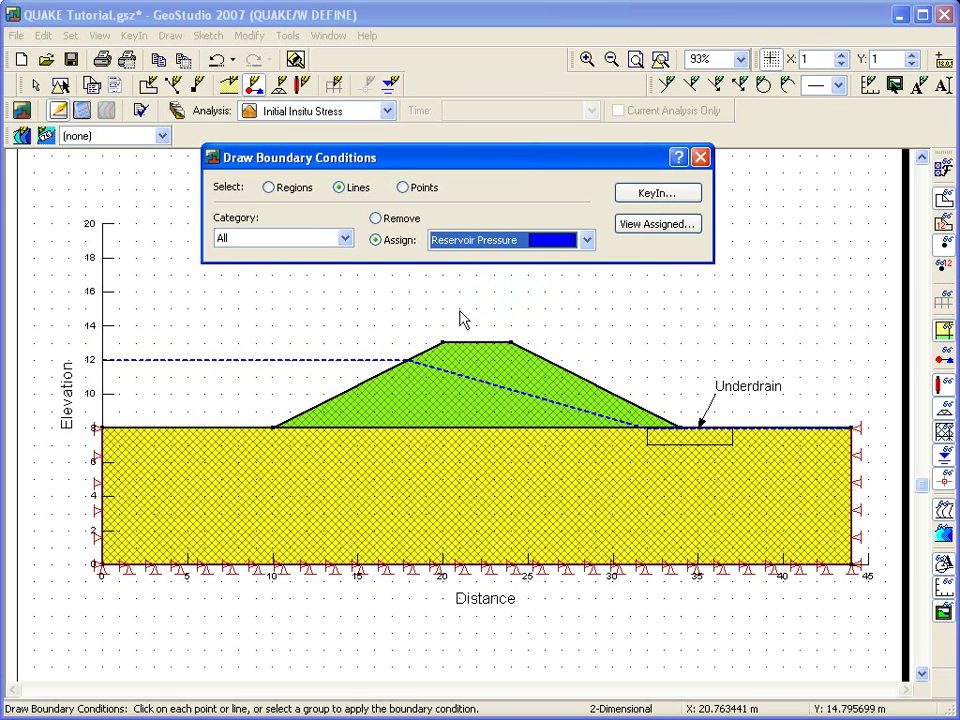
click(341, 395)
click(233, 430)
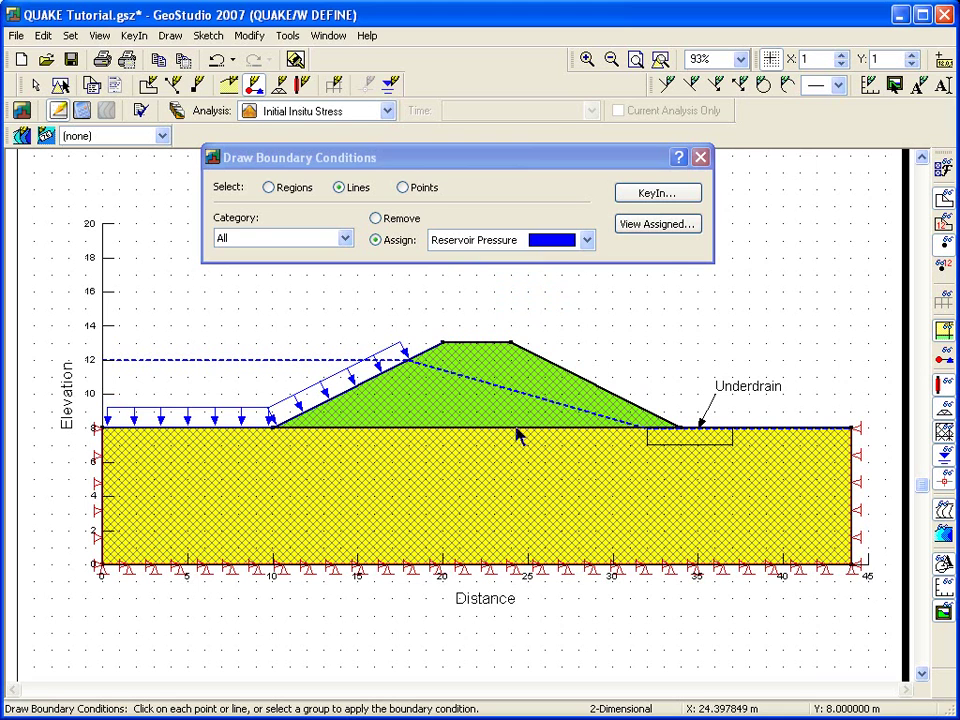
click(700, 157)
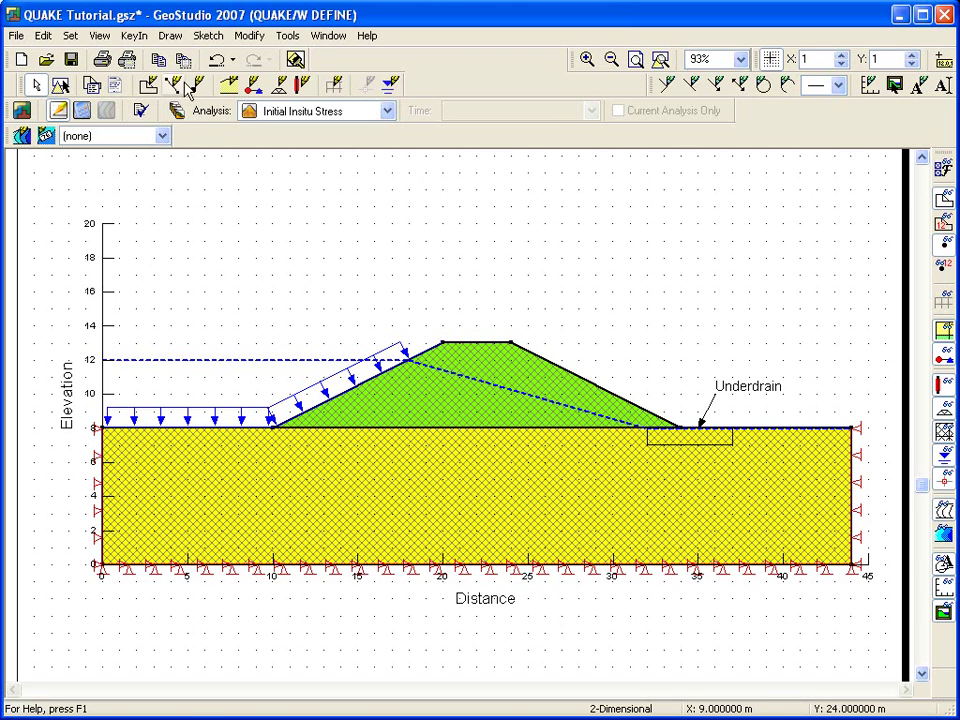
Set the mesh's approximate global element size to 3 m and select the foundation region.
click(170, 36)
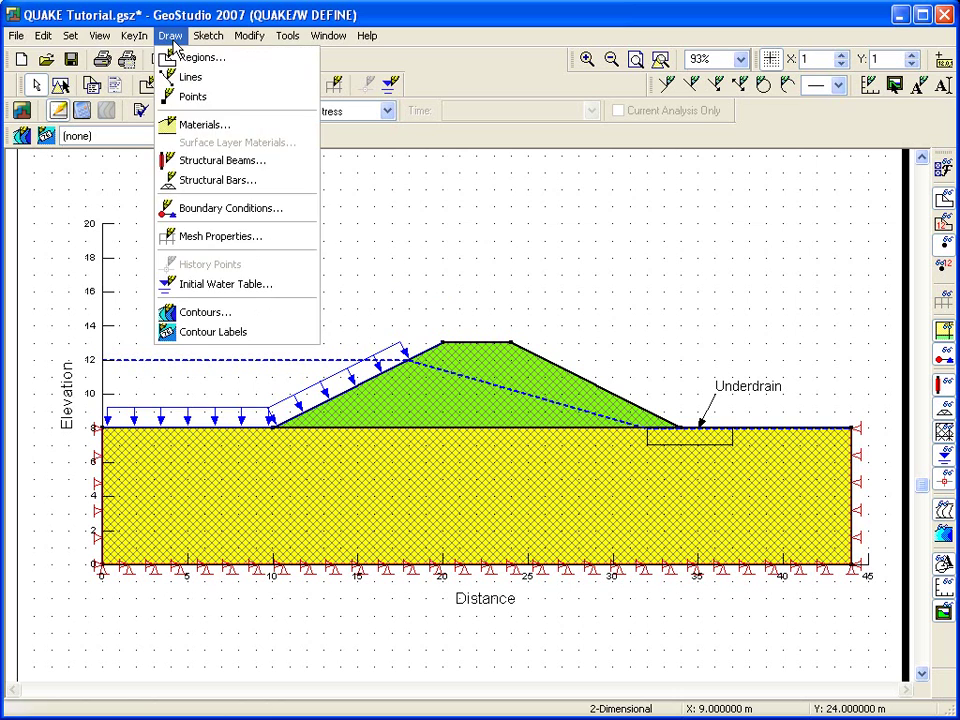
click(231, 237)
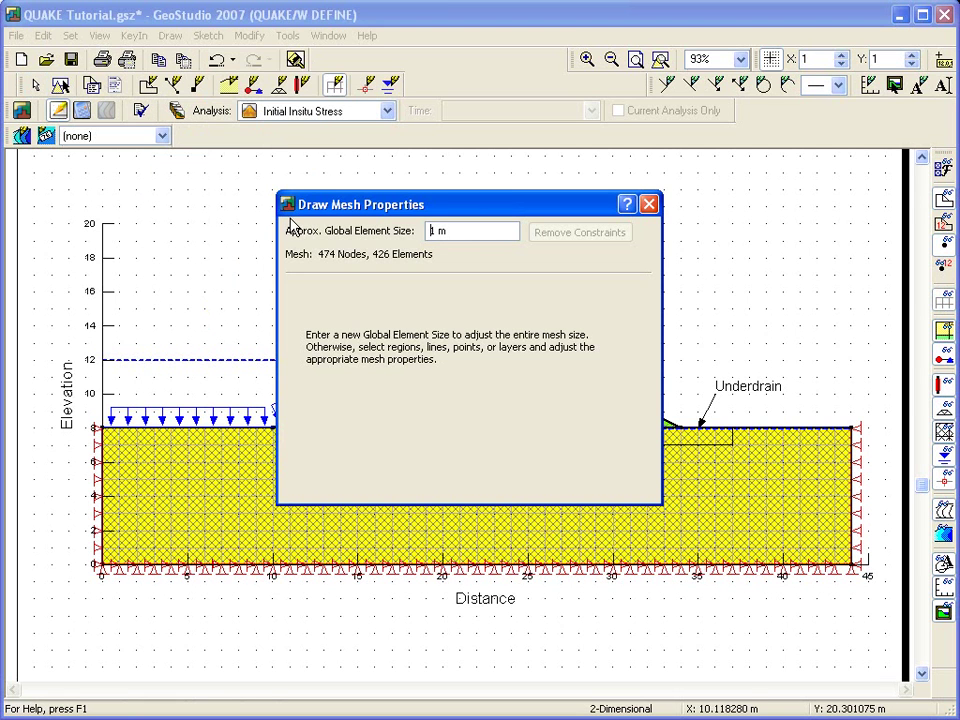
mouse_move(381, 207)
mouse_down()
mouse_move(529, 92)
mouse_move(593, 90)
mouse_up()
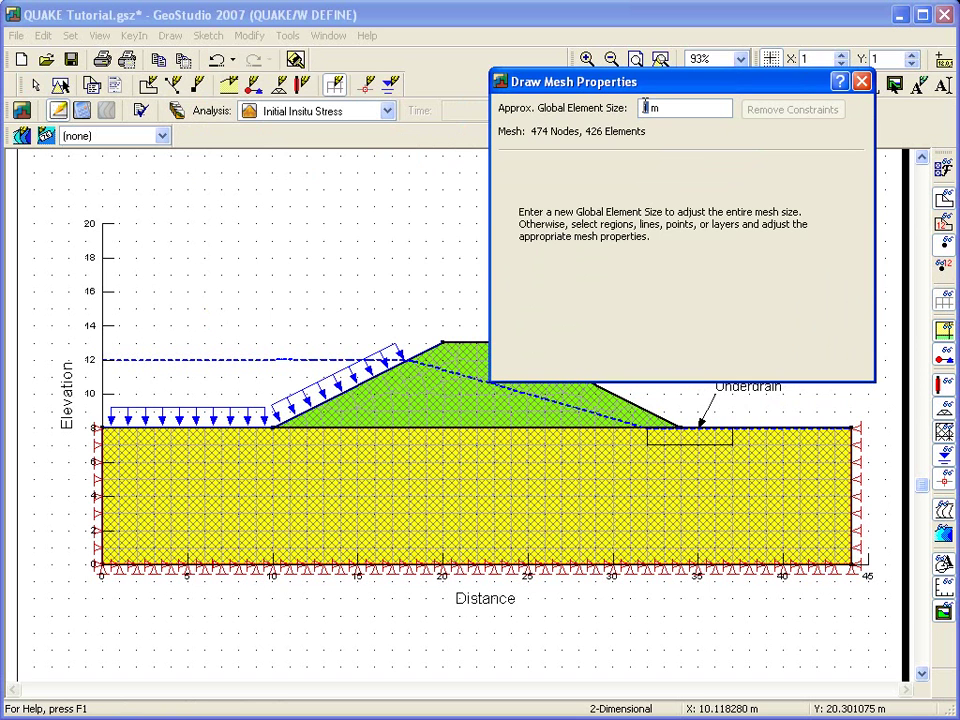
text(3)
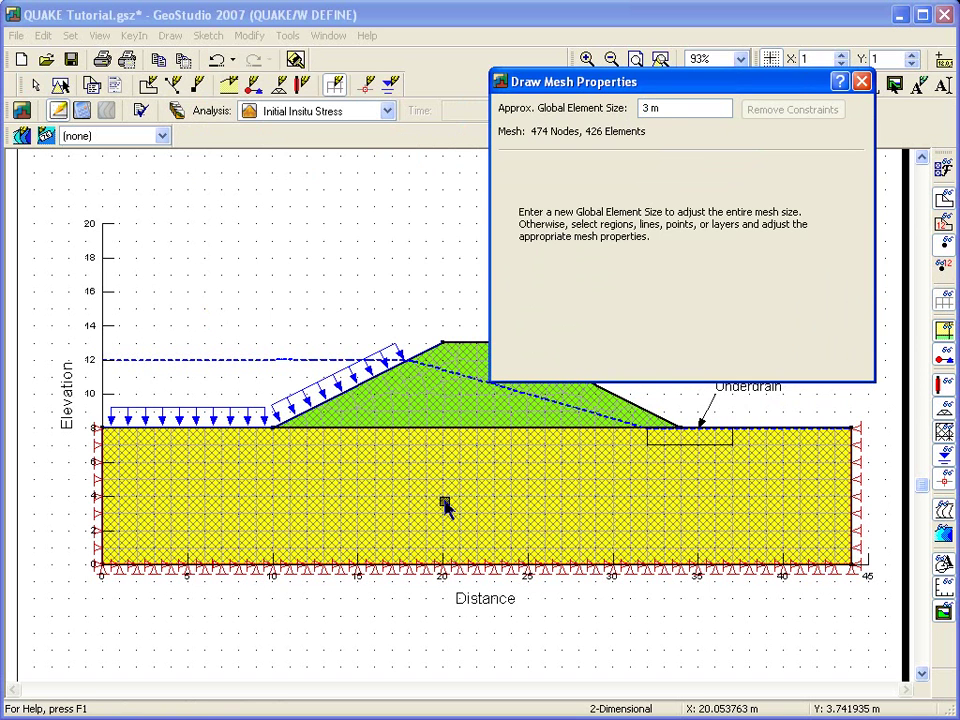
click(445, 505)
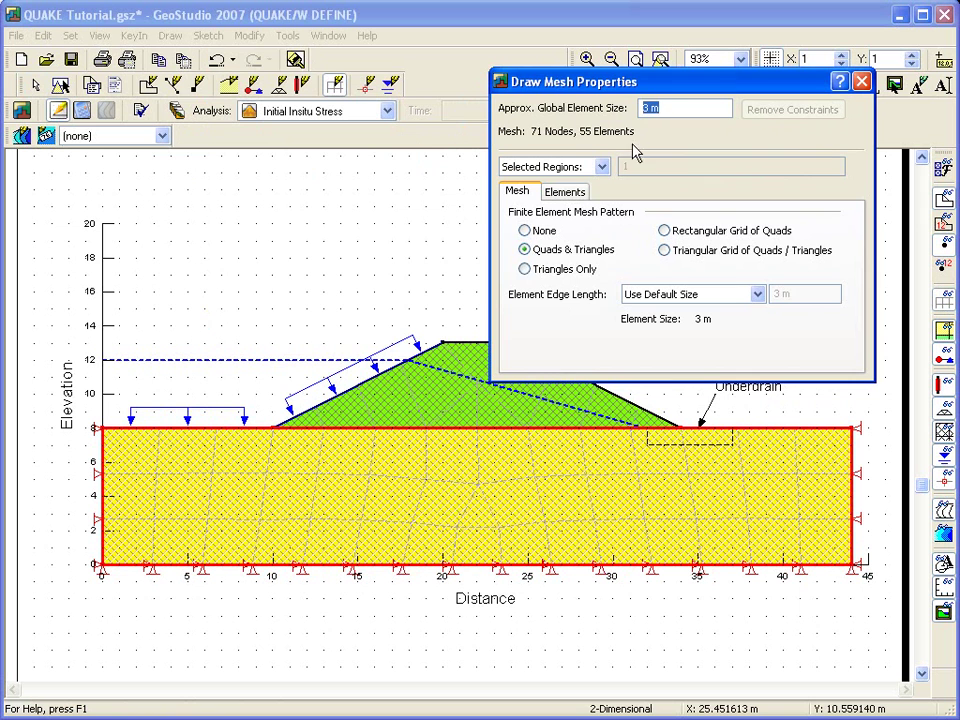
Set the mesh's approximate global element size to 1 m, finish the mesh properties, and briefly display the mesh on the model.
text(1)
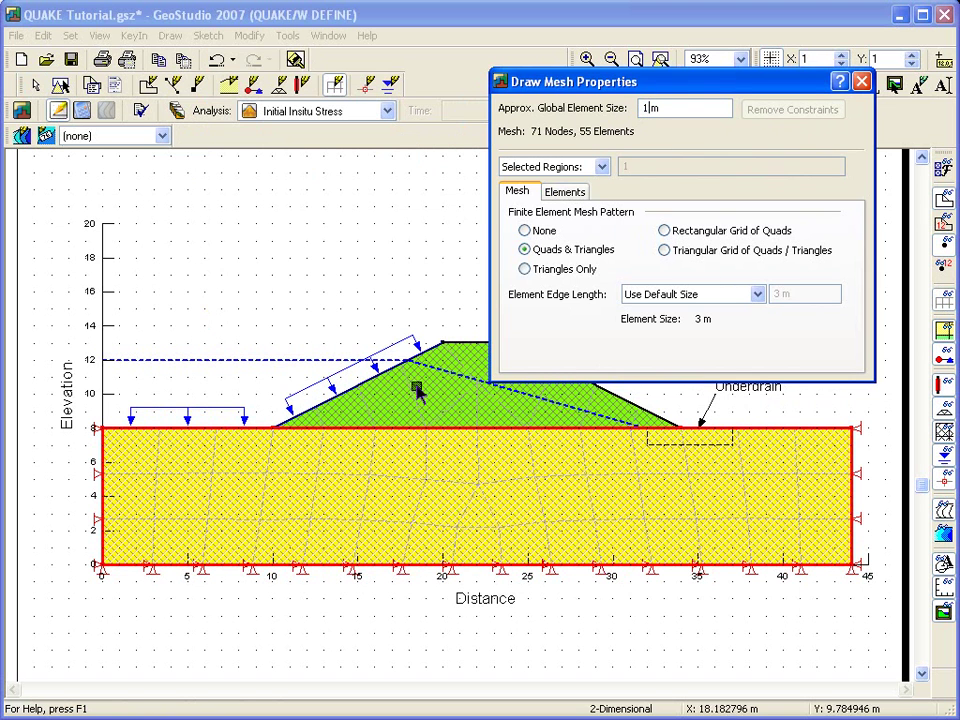
click(407, 473)
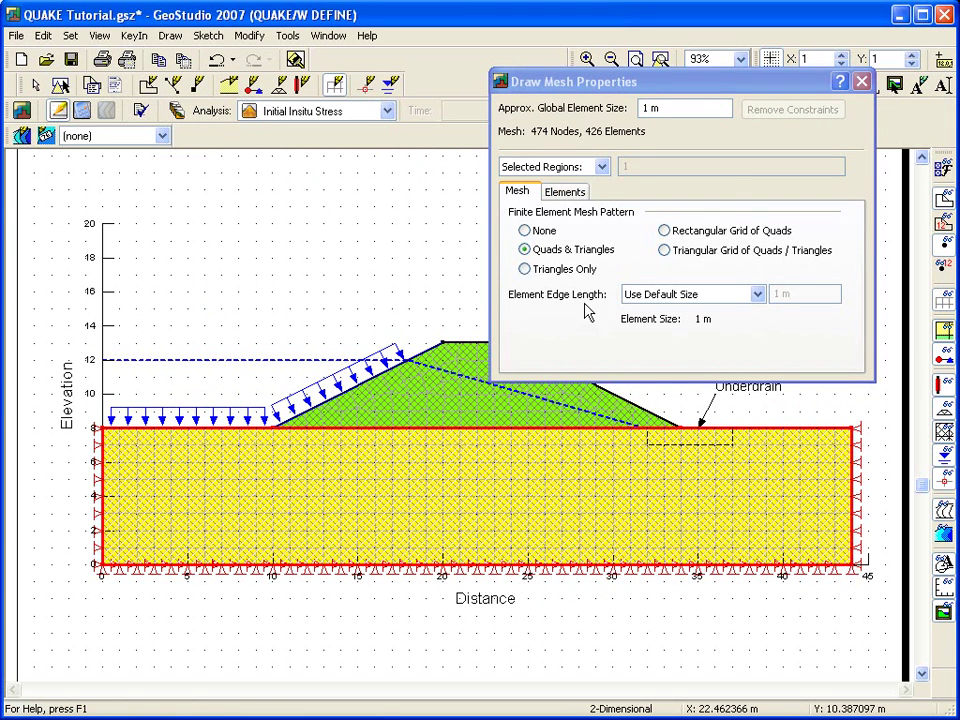
click(864, 82)
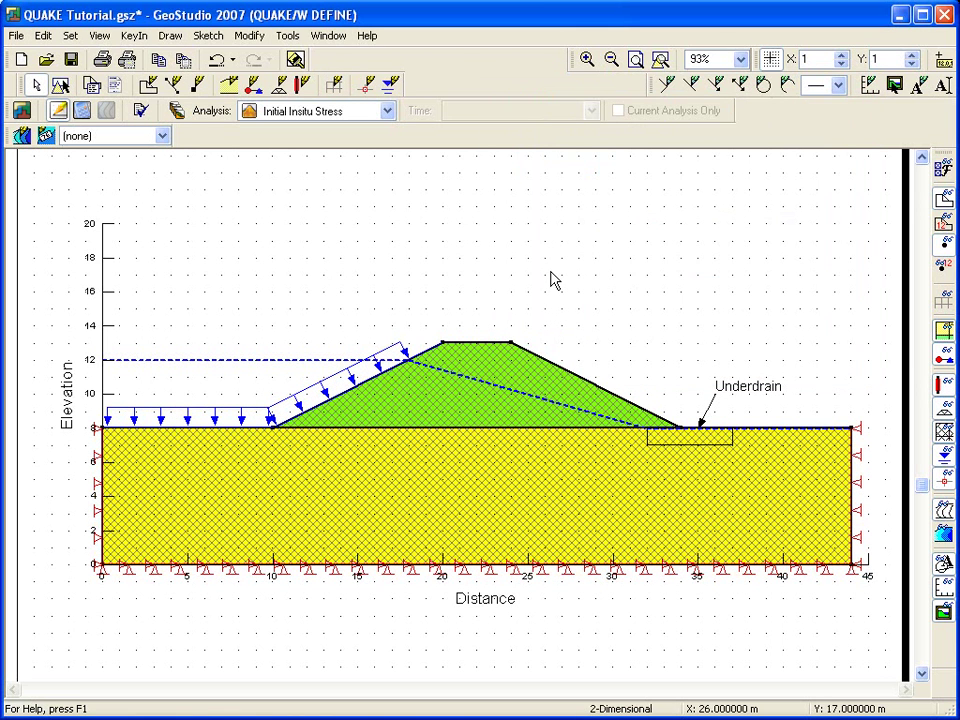
click(942, 303)
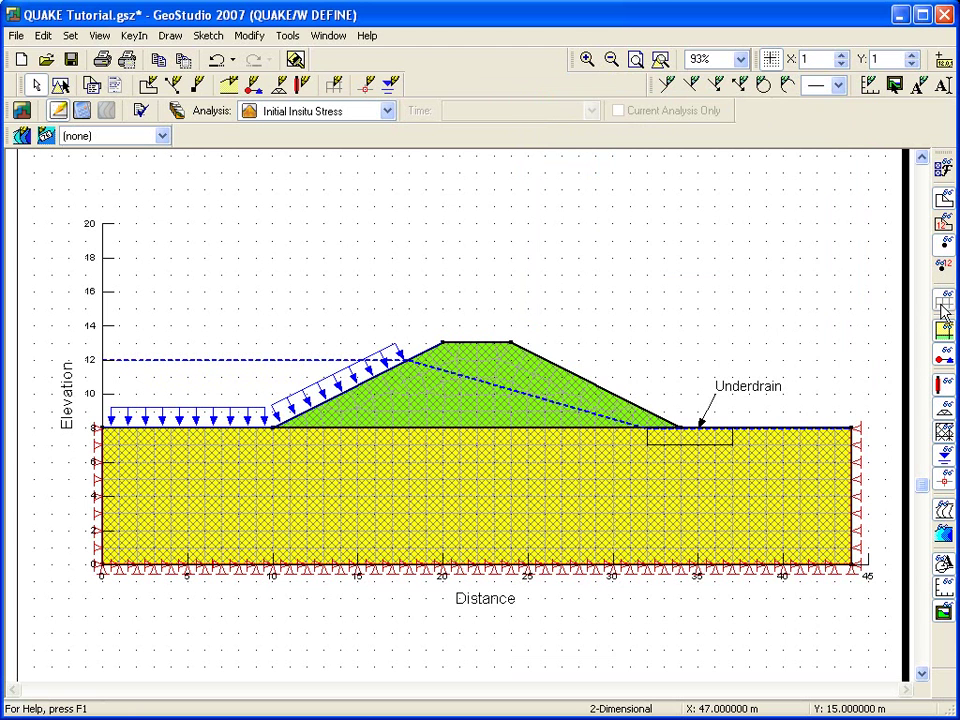
click(942, 303)
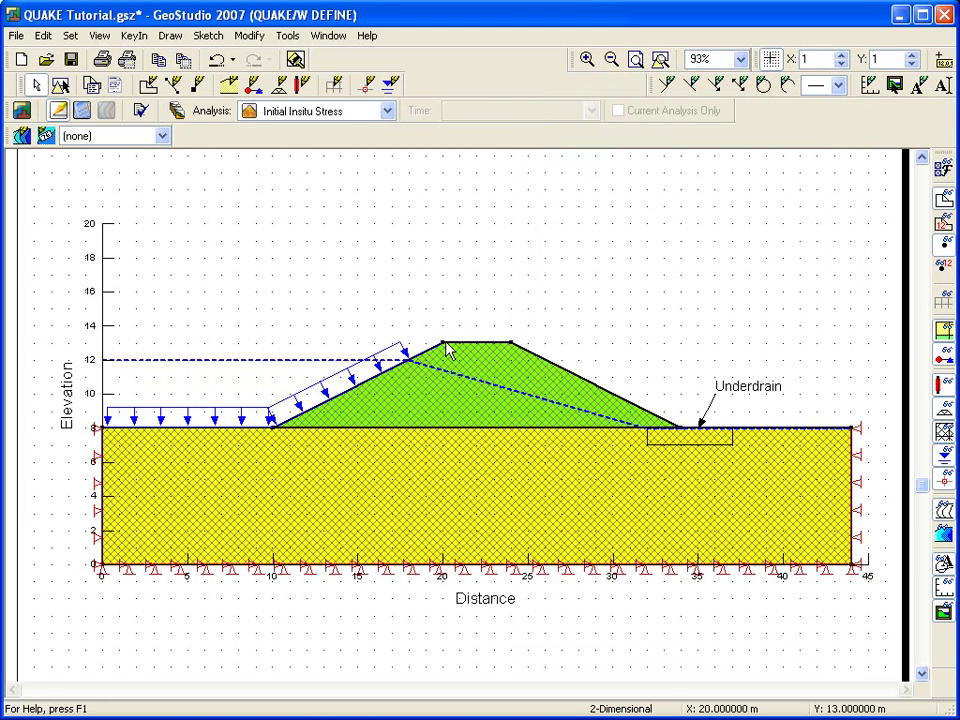
Run Verify/Optimize on the model data to check it for errors and warnings.
click(287, 35)
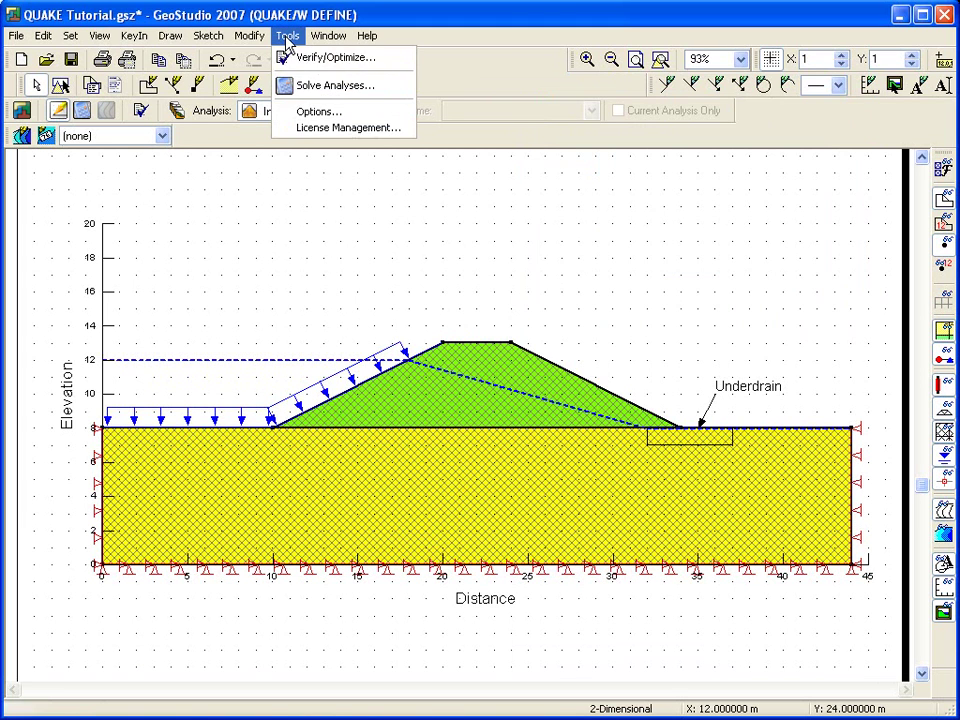
click(296, 60)
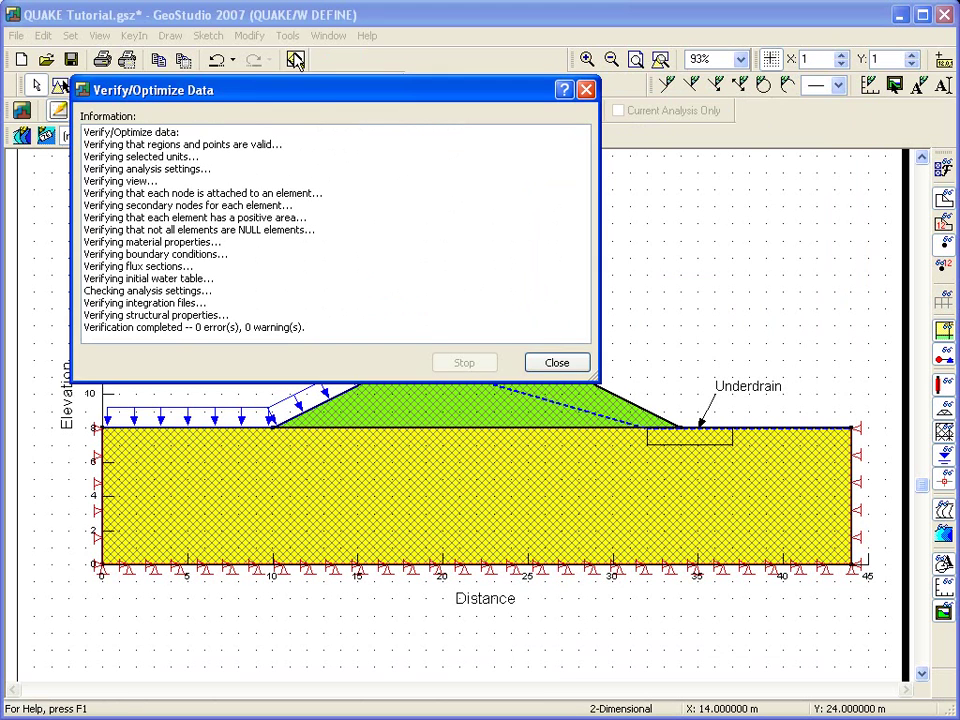
click(554, 363)
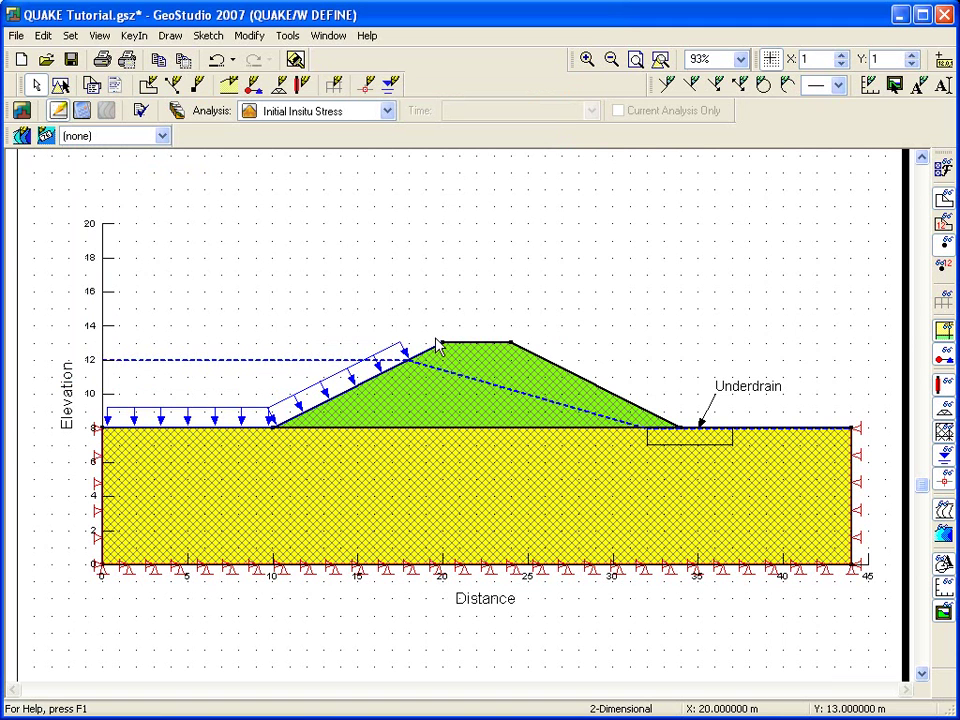
Solve the Initial Insitu Stress analysis, saving the current changes to QUAKE Tutorial.gsz beforehand.
click(81, 110)
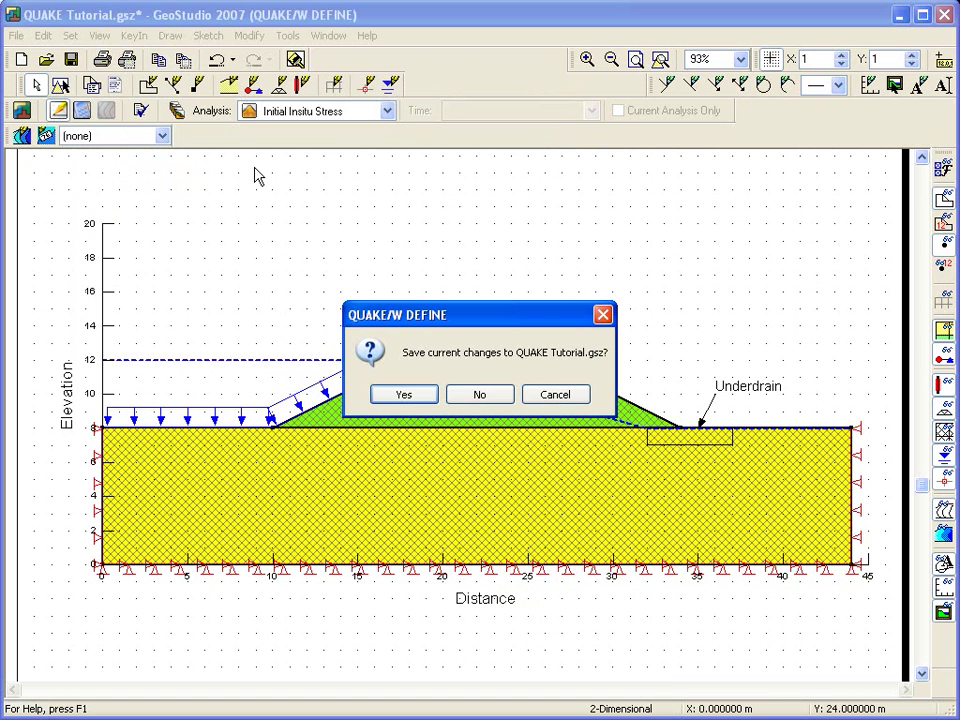
click(406, 393)
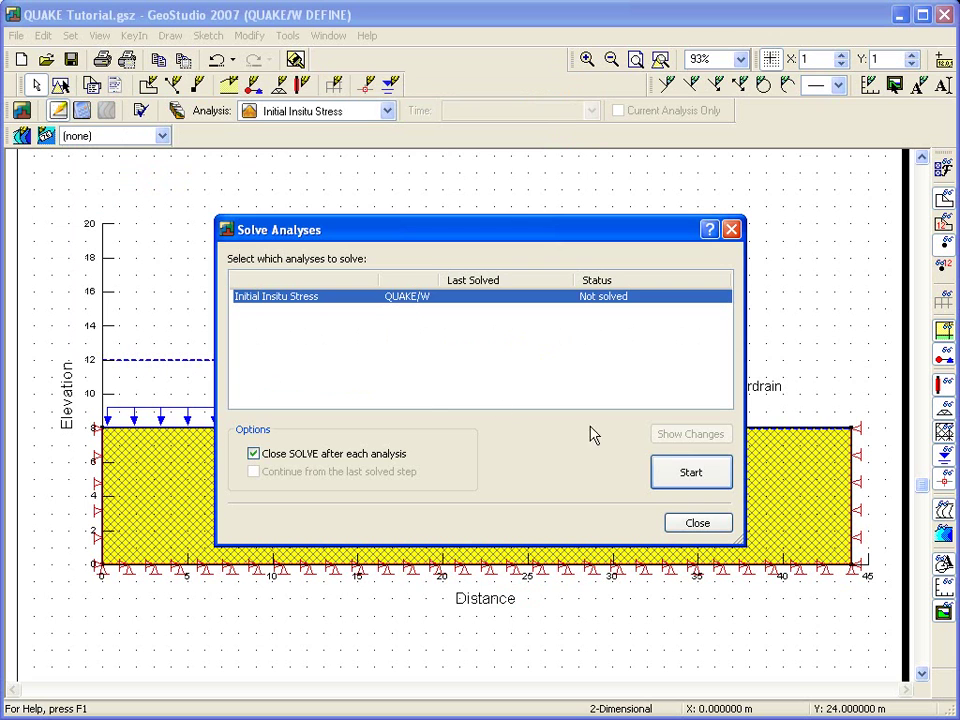
click(691, 472)
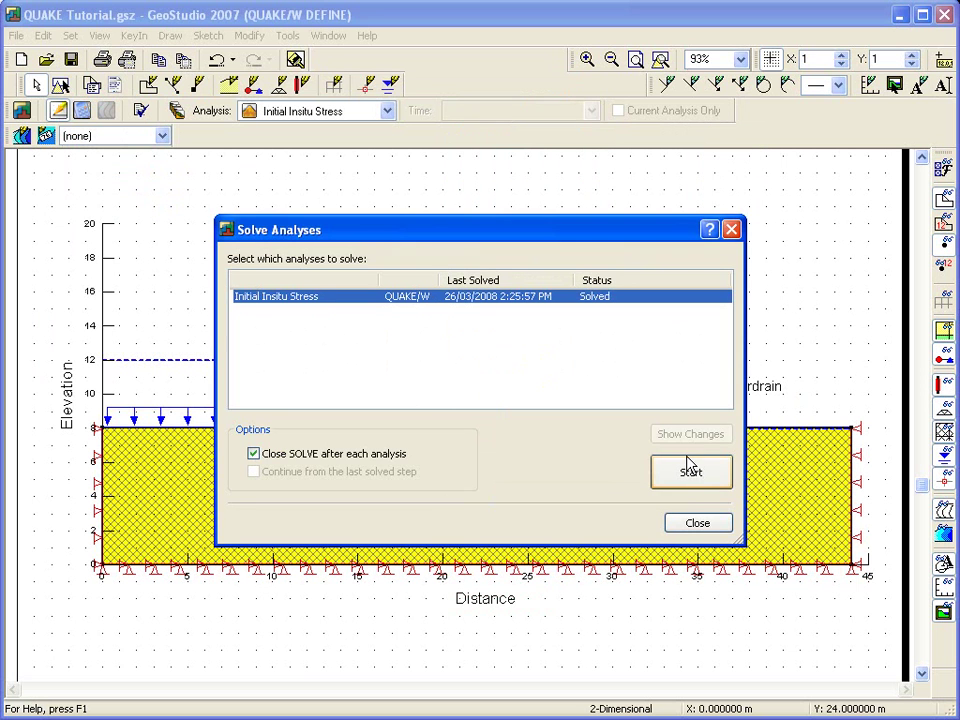
click(737, 235)
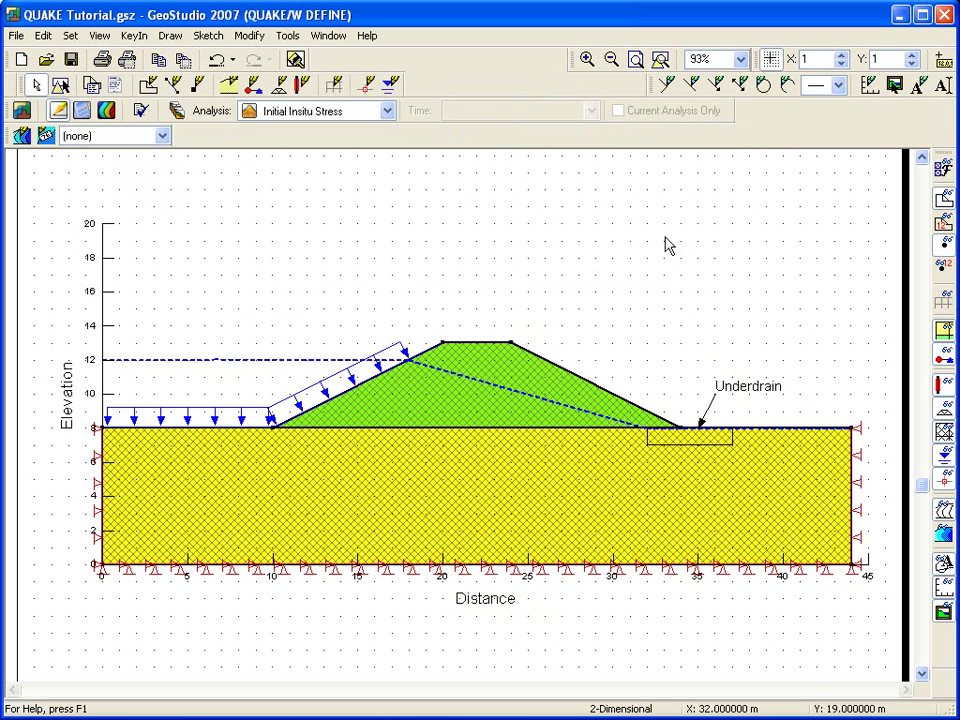
Open the contour results and label the 20, 40, 60, 80 and 100 Y-Total Stress contours.
click(108, 111)
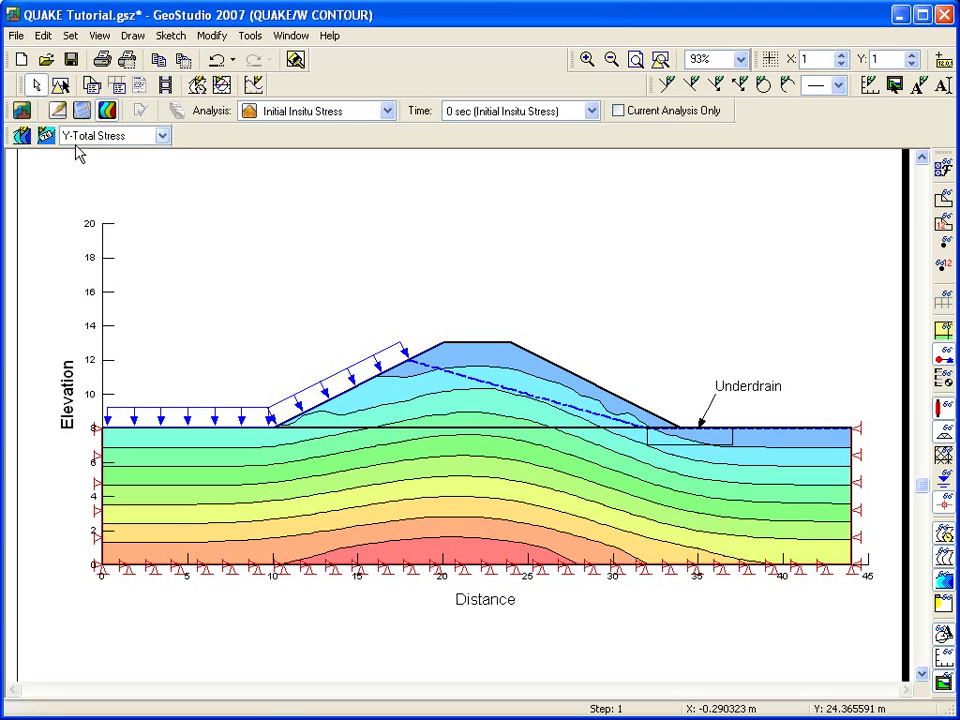
click(46, 135)
click(402, 377)
click(378, 408)
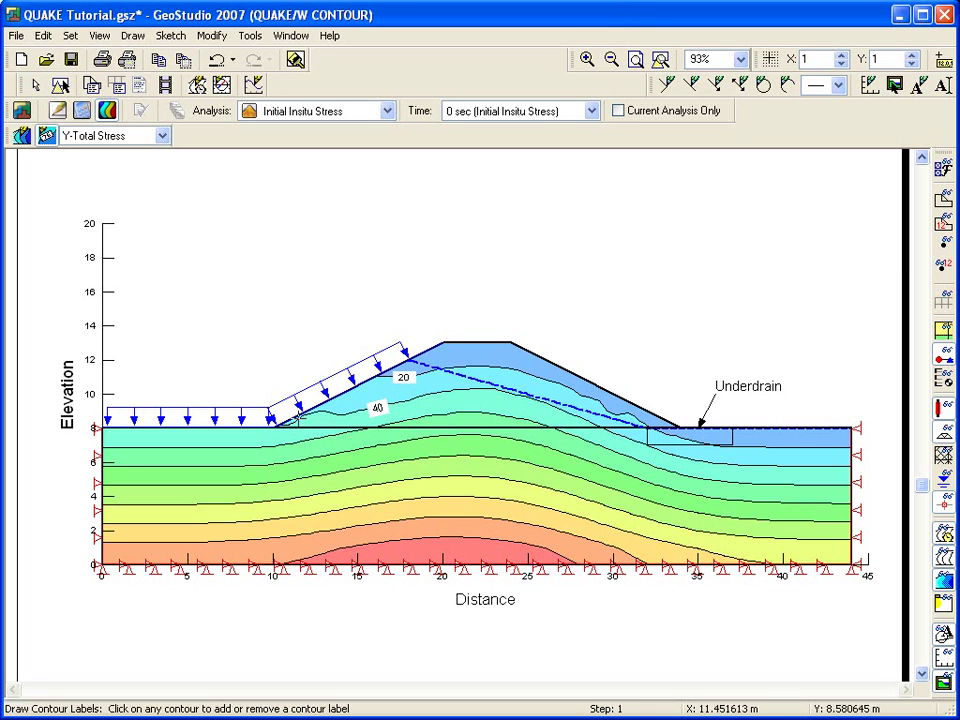
click(244, 448)
click(240, 467)
click(233, 483)
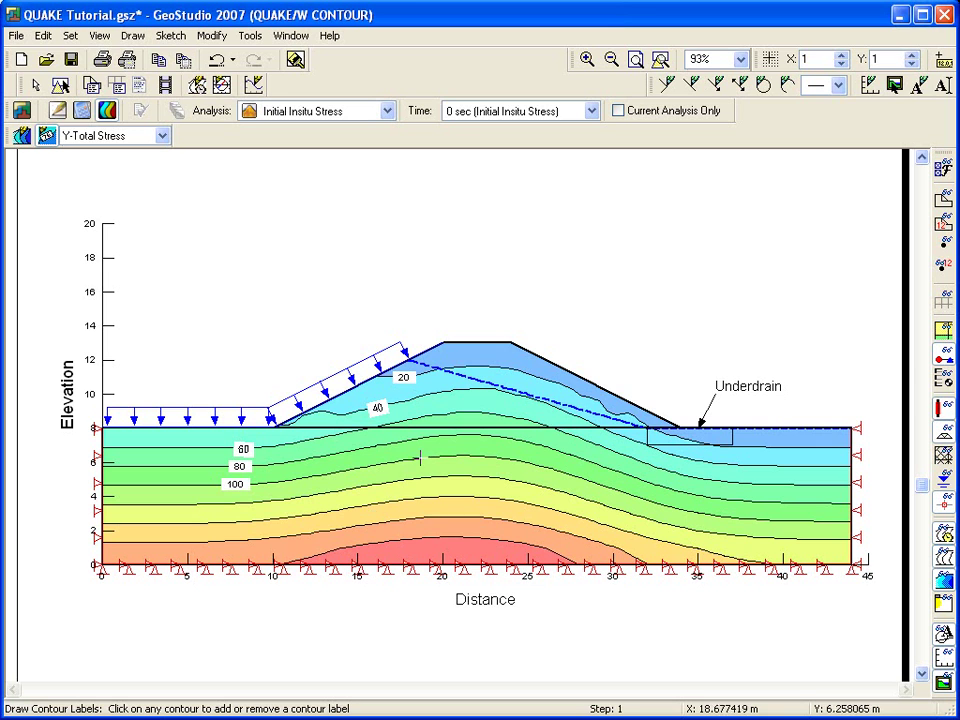
key(Escape)
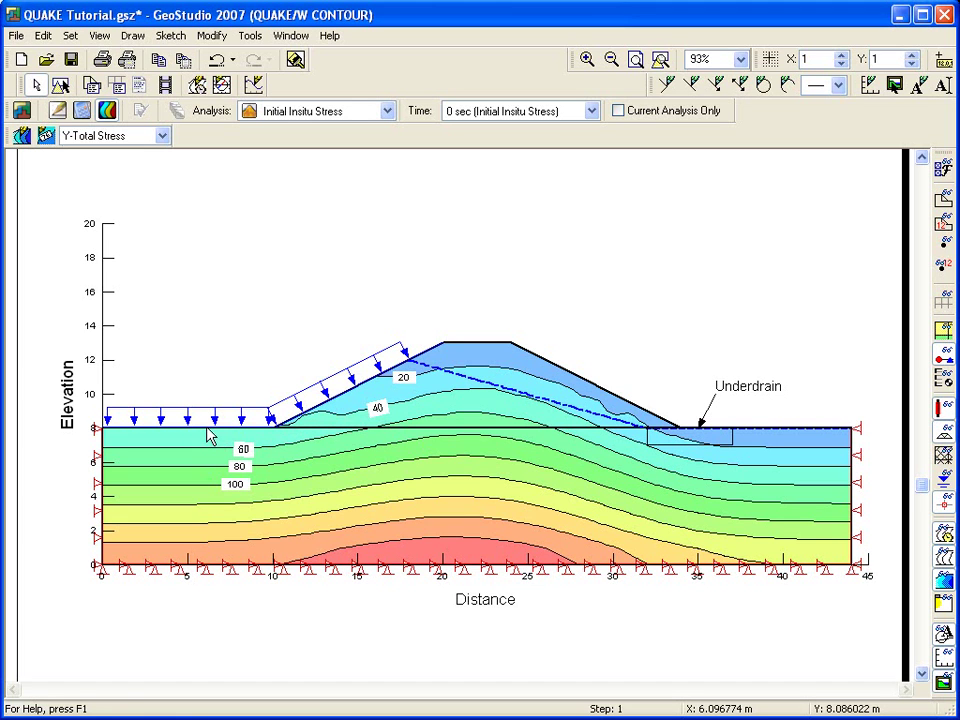
Display the Pore-Water Pressure contours and label the 0, 20 and 60 contour lines.
click(162, 136)
click(157, 165)
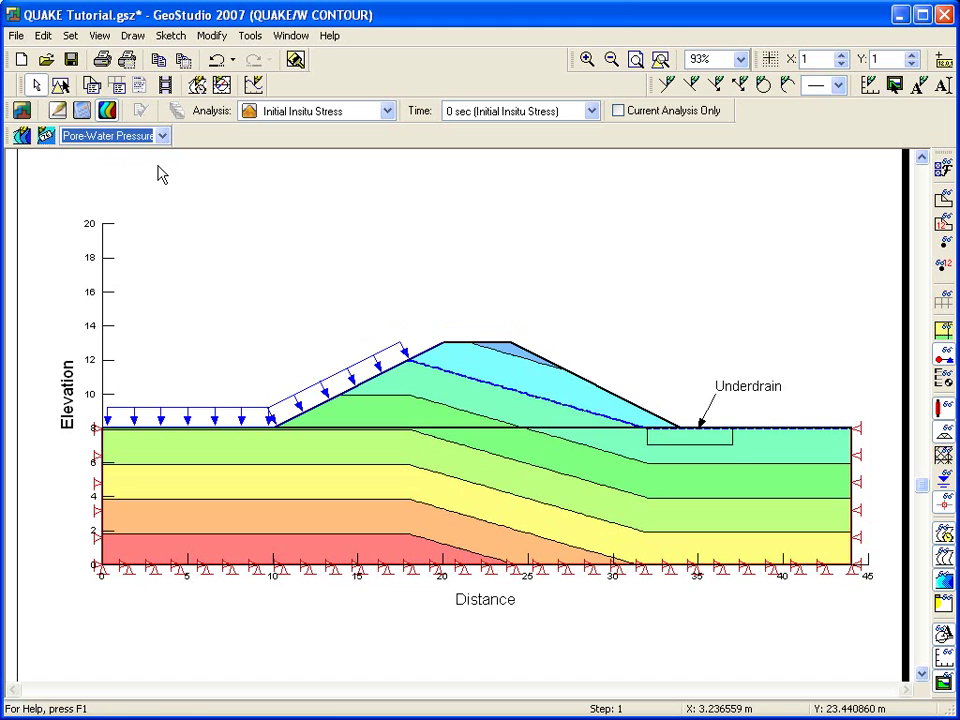
click(46, 136)
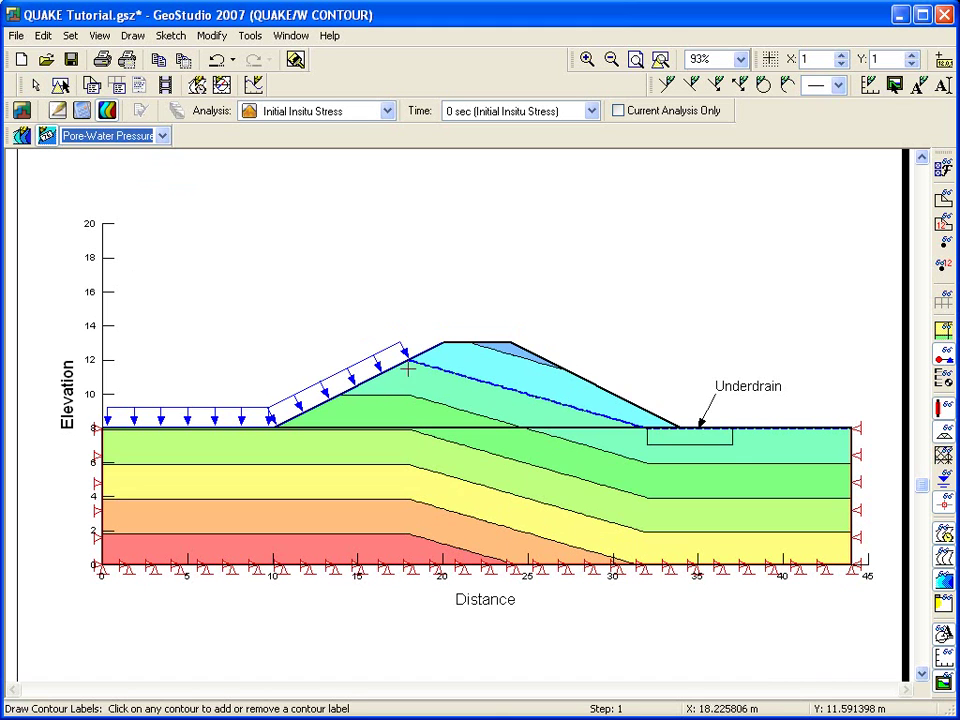
click(439, 372)
click(388, 394)
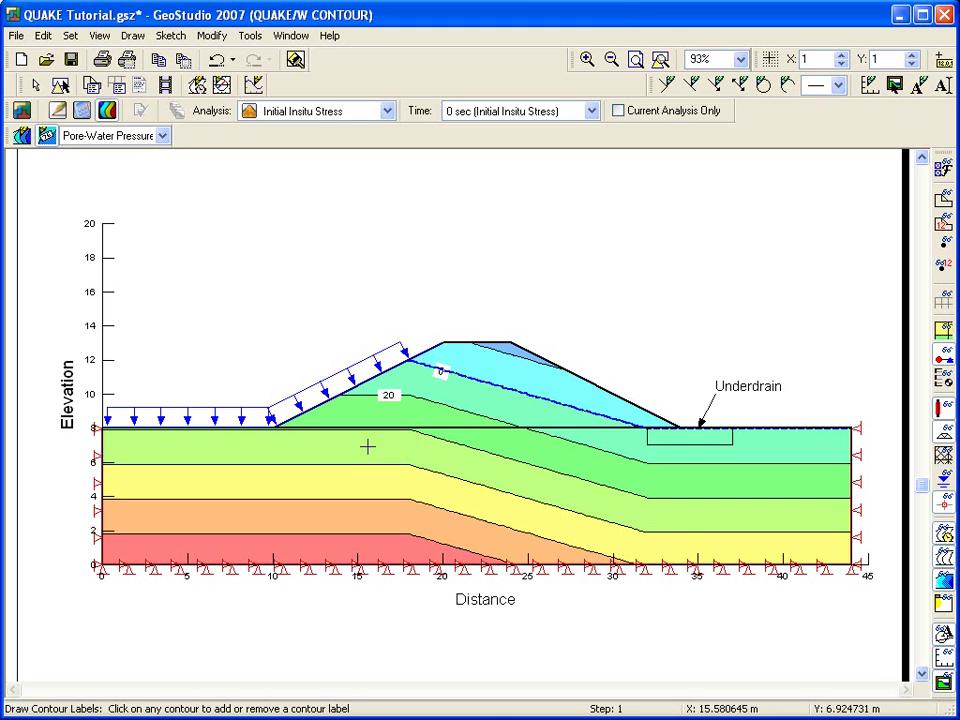
click(345, 464)
key(Escape)
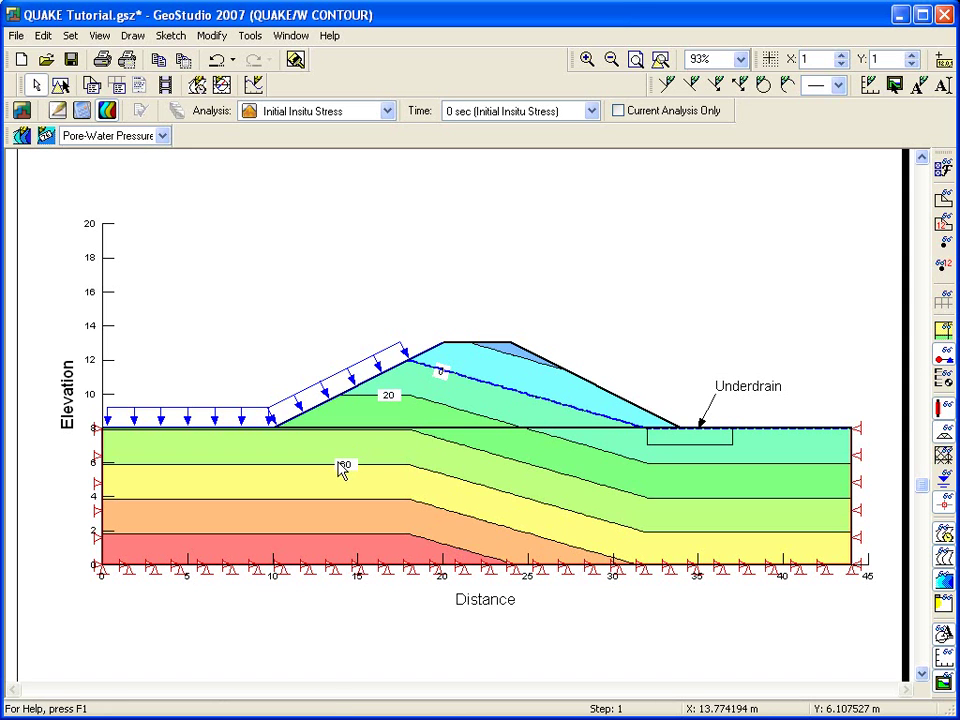
Add a new contour definition and name it "Vertical effective stress".
click(133, 36)
click(126, 57)
drag(553, 165, 455, 157)
click(431, 193)
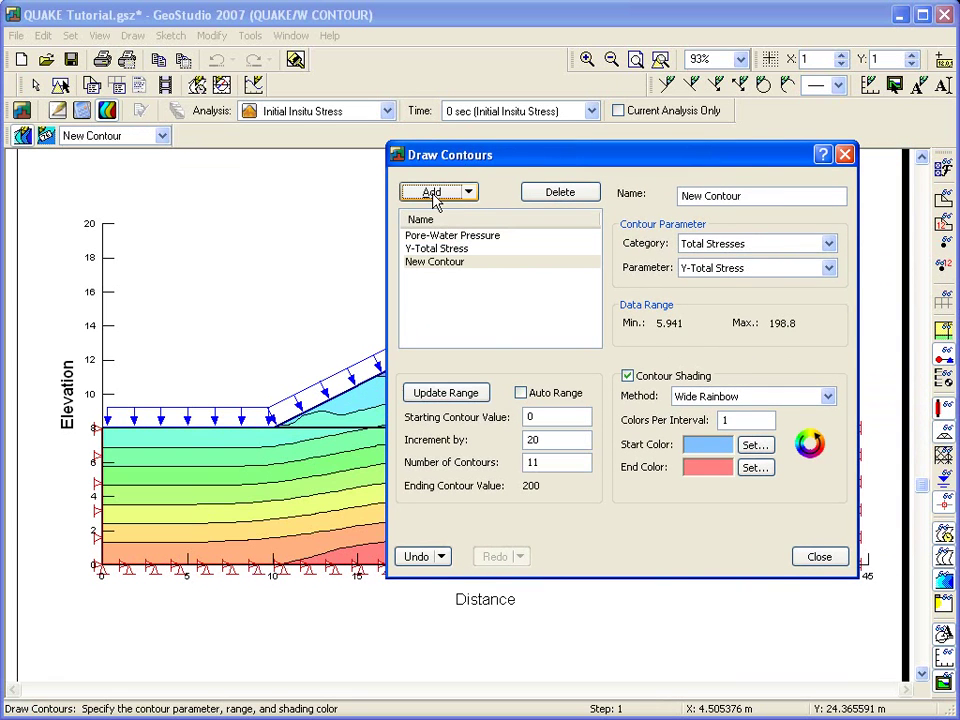
drag(754, 193, 670, 203)
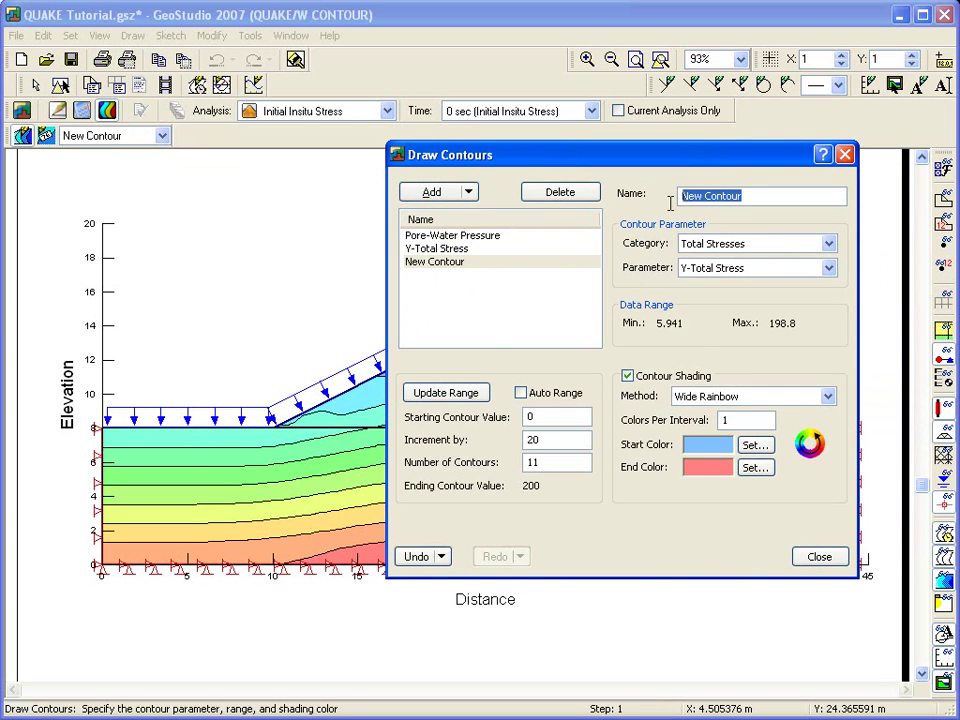
text(Vertical effective stt)
key(BackSpace)
text(ress)
Set the new contour's category to Effective Stresses and its parameter to Y-Effective Stress, then finish the contour definitions.
click(700, 244)
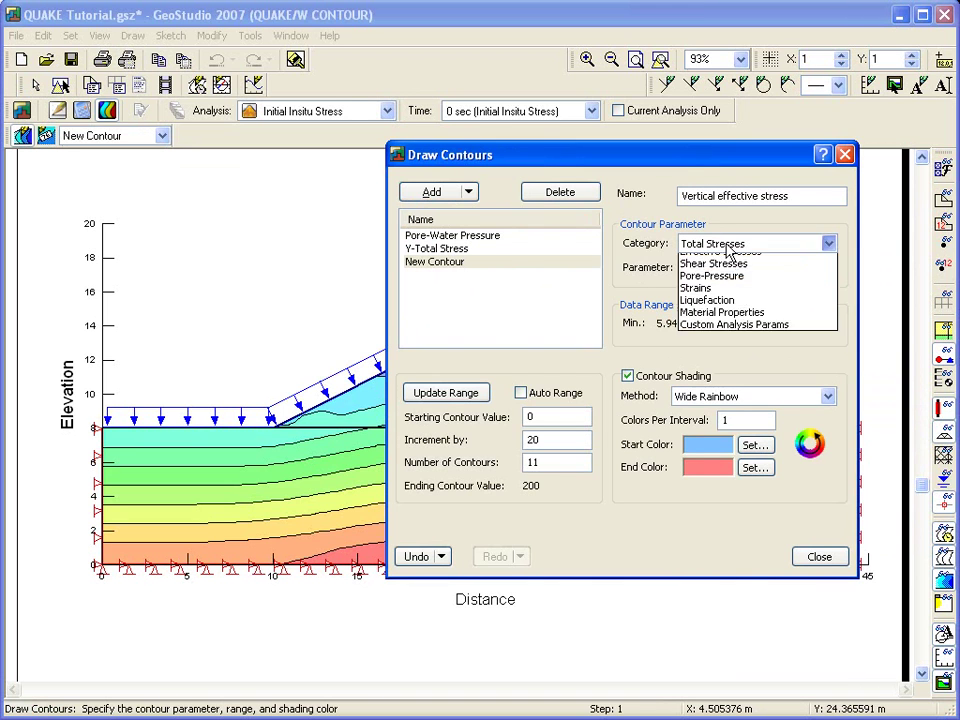
click(733, 311)
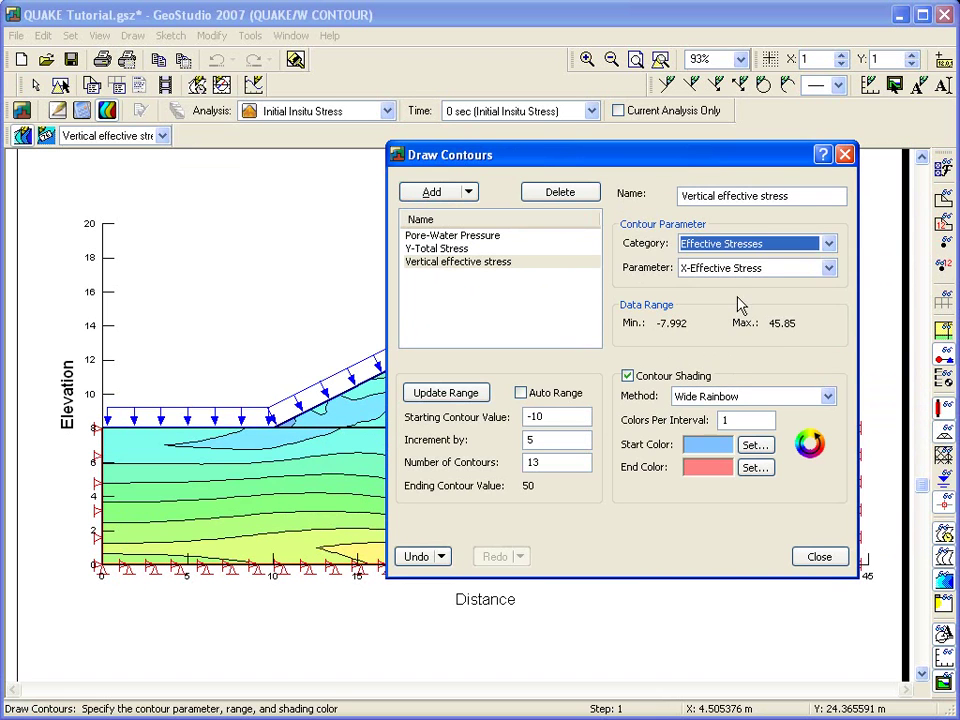
click(753, 270)
click(749, 298)
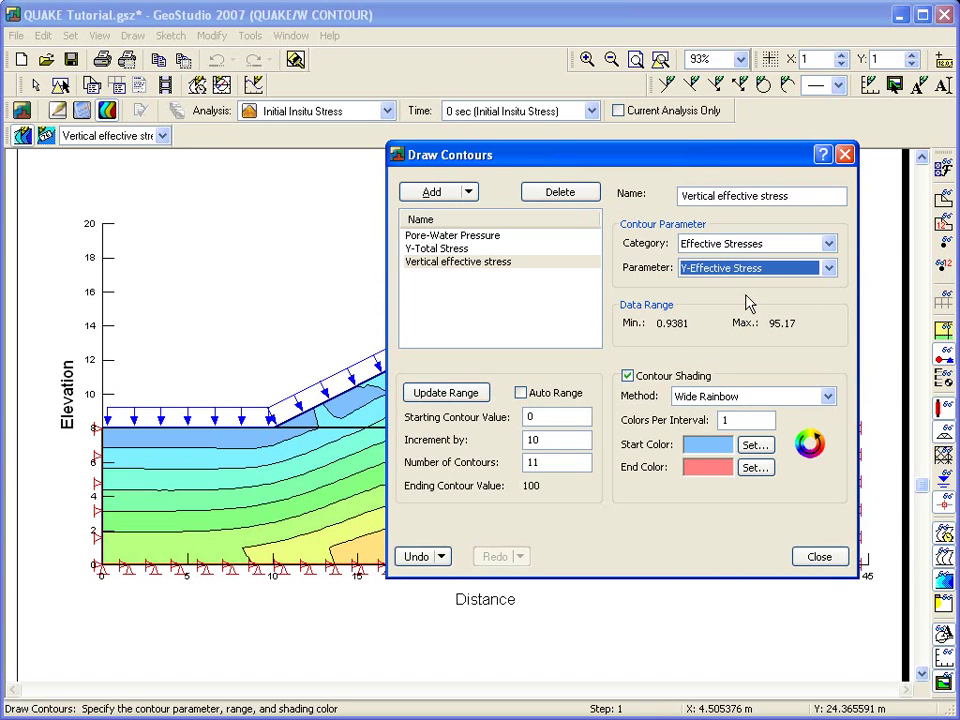
click(824, 560)
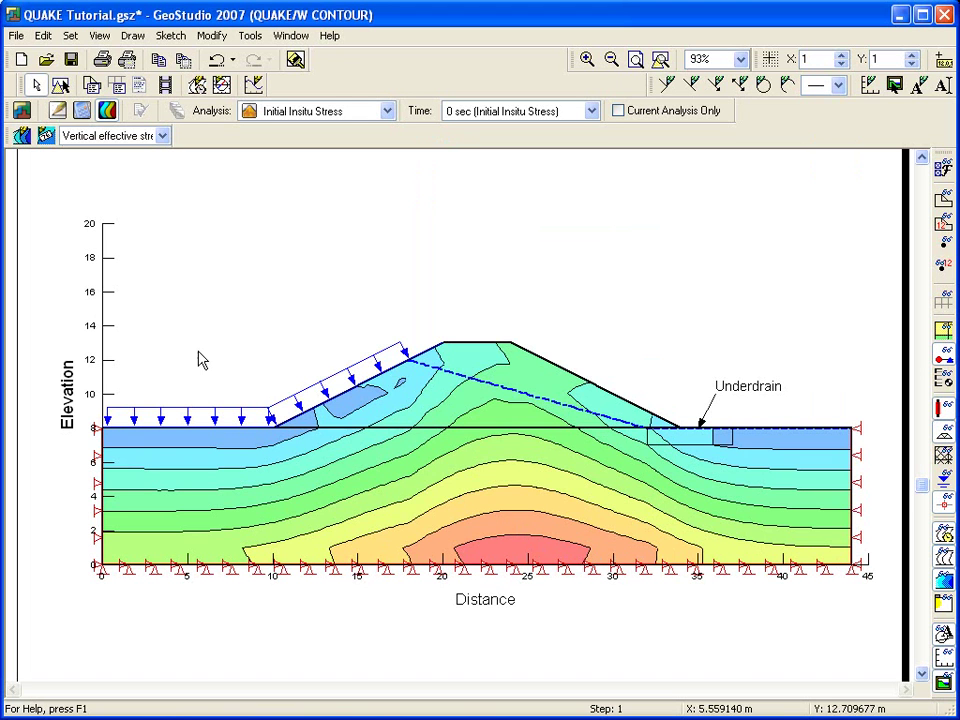
Return to model definition and clone the Initial Insitu Stress analysis.
click(57, 110)
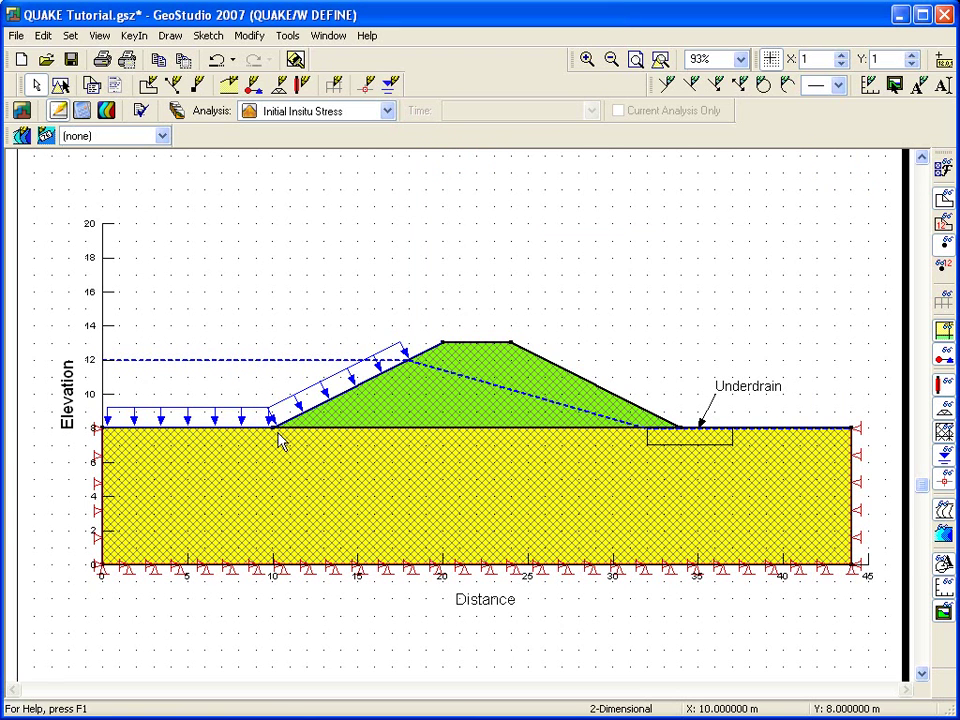
click(132, 36)
click(150, 60)
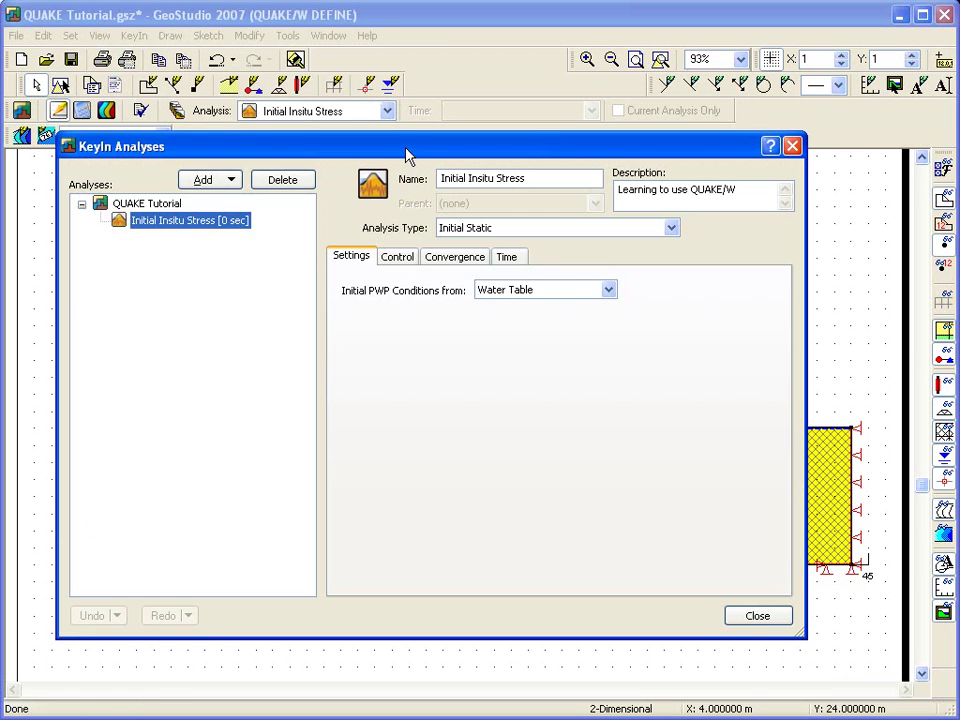
drag(407, 155, 411, 109)
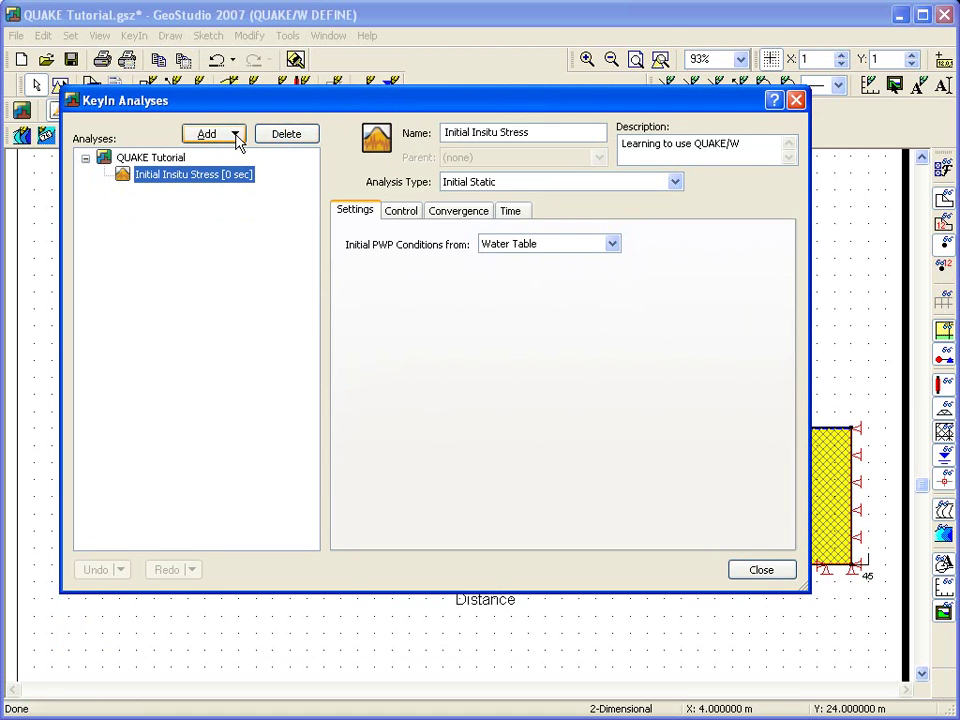
click(236, 135)
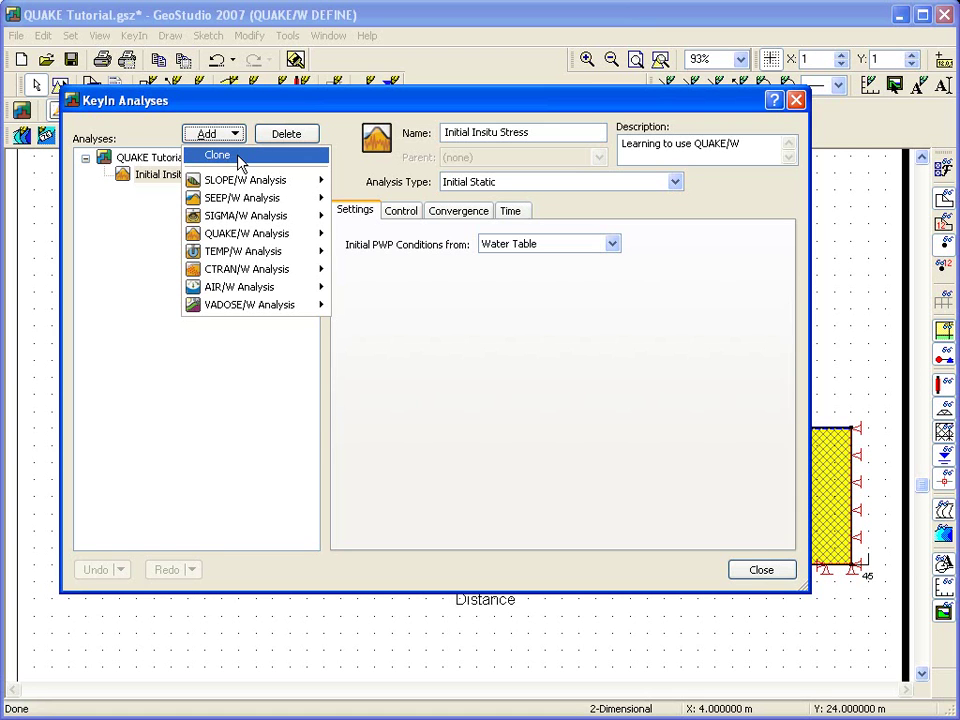
click(238, 156)
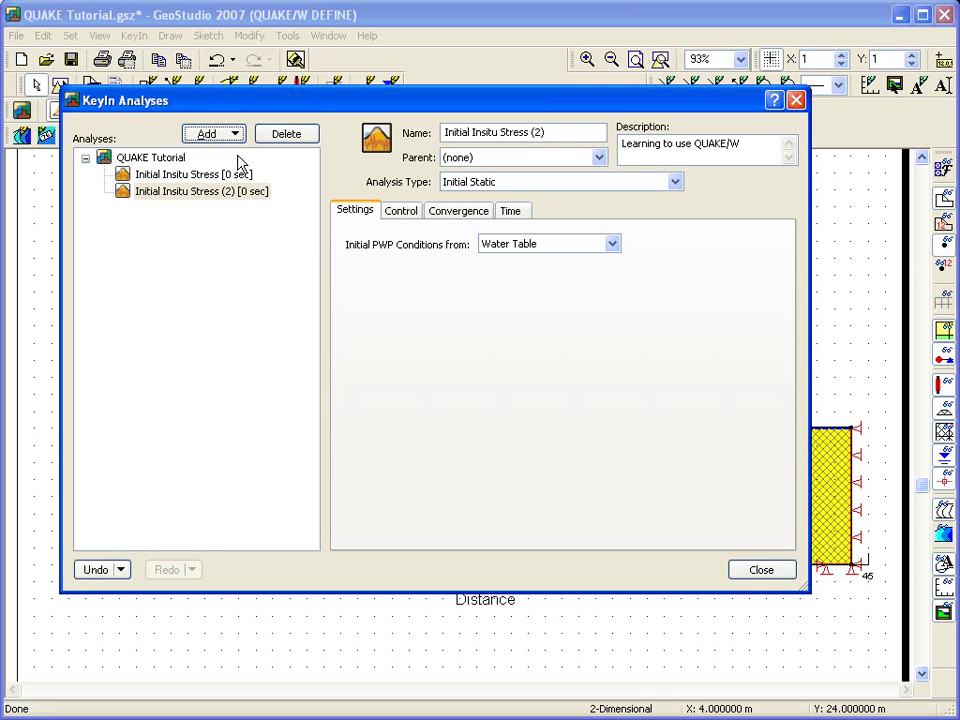
click(244, 197)
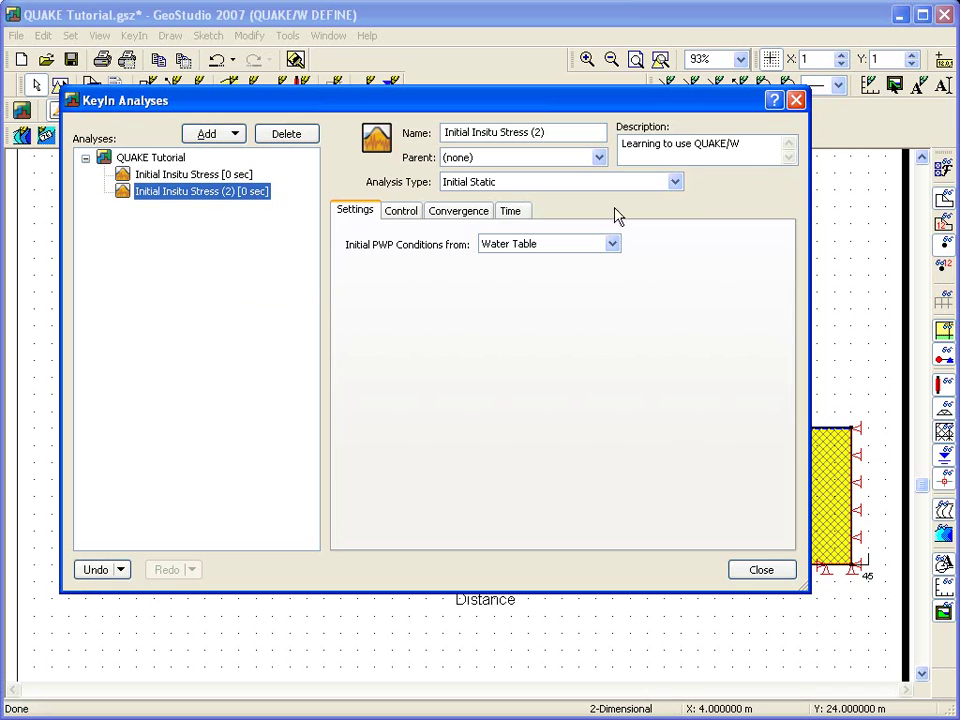
Set the cloned analysis type to Equivalent Linear Dynamic and rename the analysis "Dynamic Analysis".
click(676, 182)
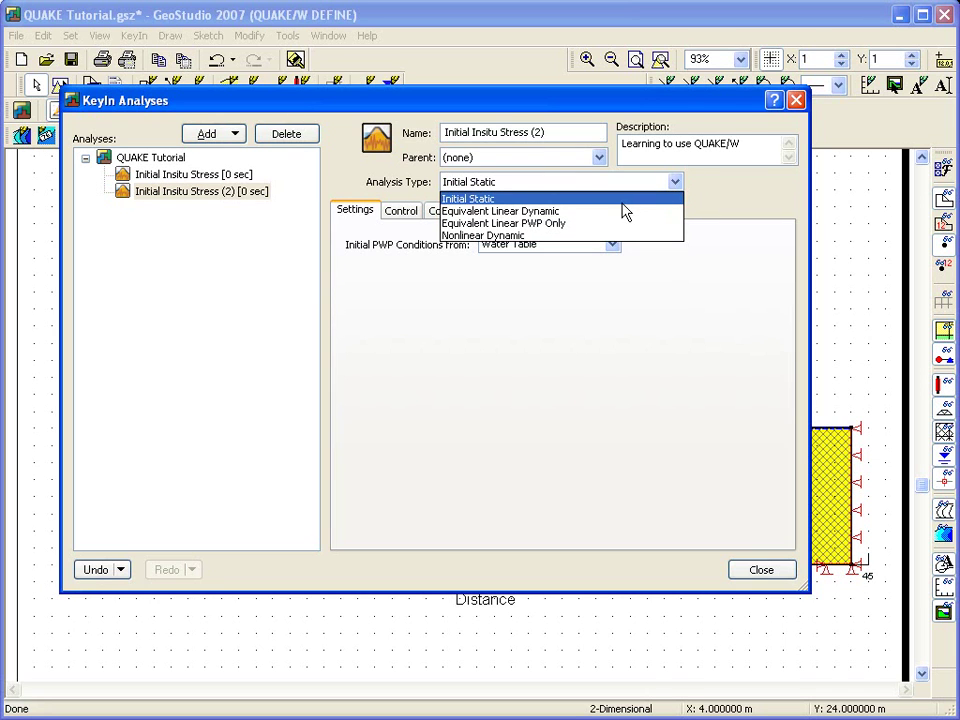
click(550, 211)
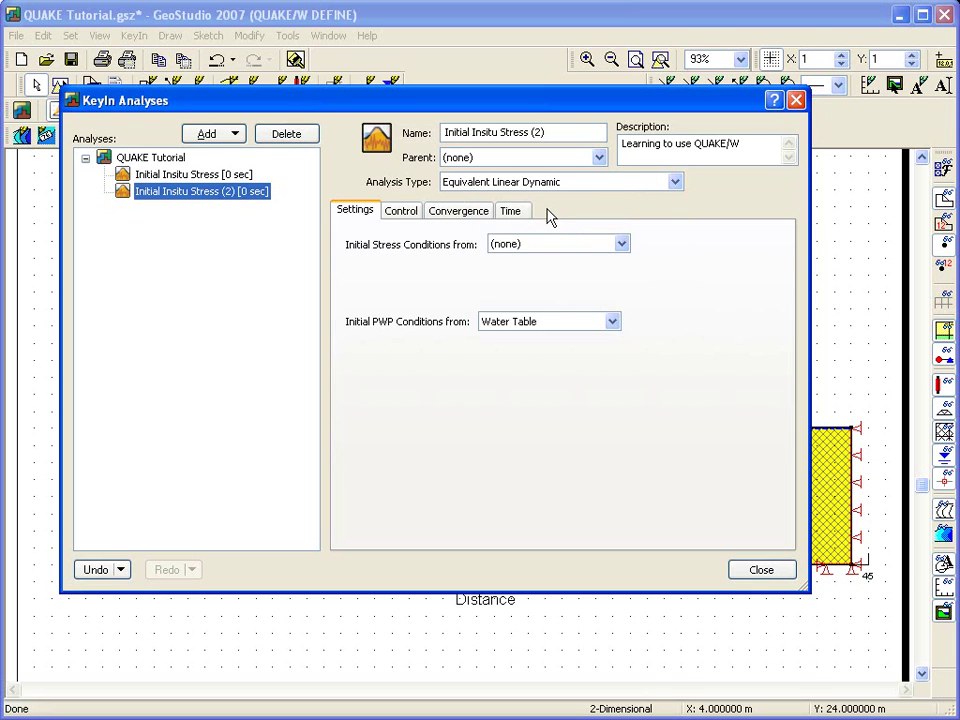
click(538, 133)
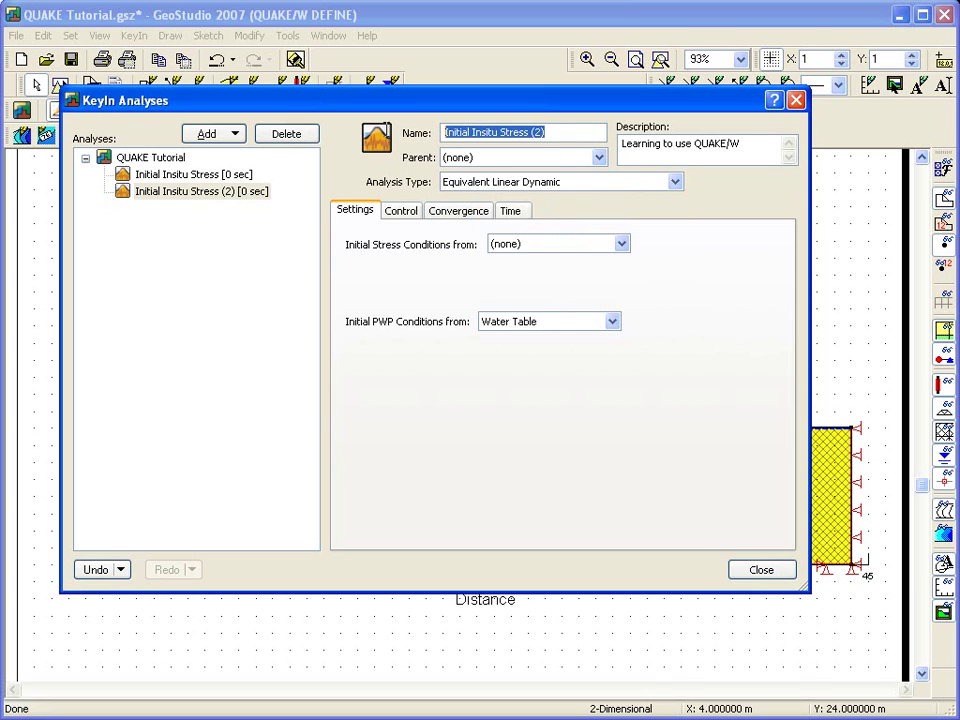
text(Dynamic Analysis)
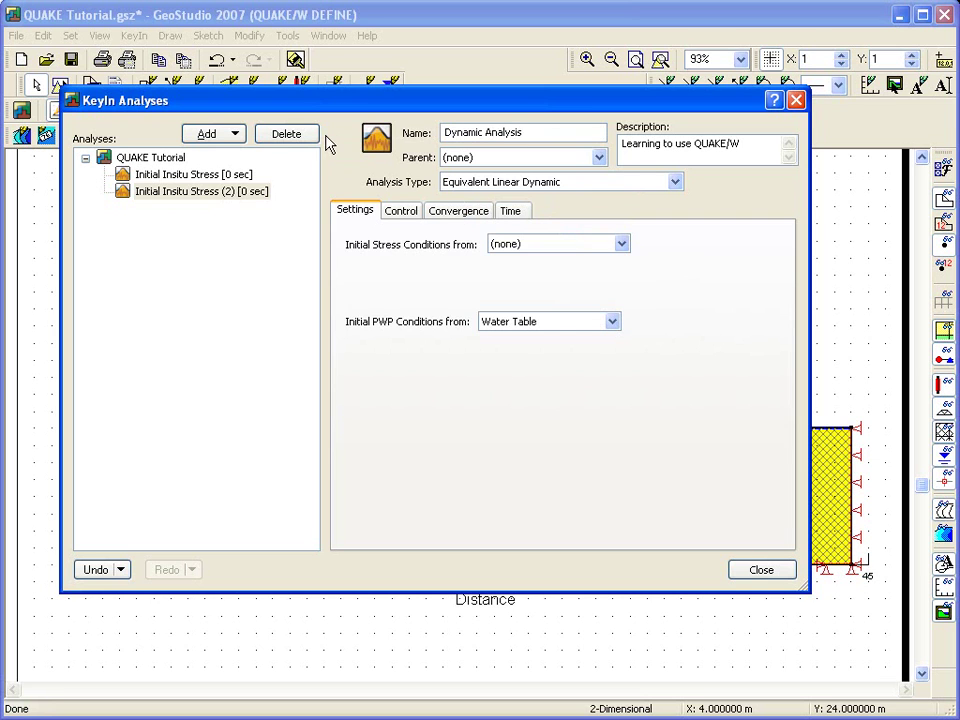
Make Initial Insitu Stress the parent of Dynamic Analysis and take its initial stress and PWP conditions from the Parent Analysis.
click(599, 158)
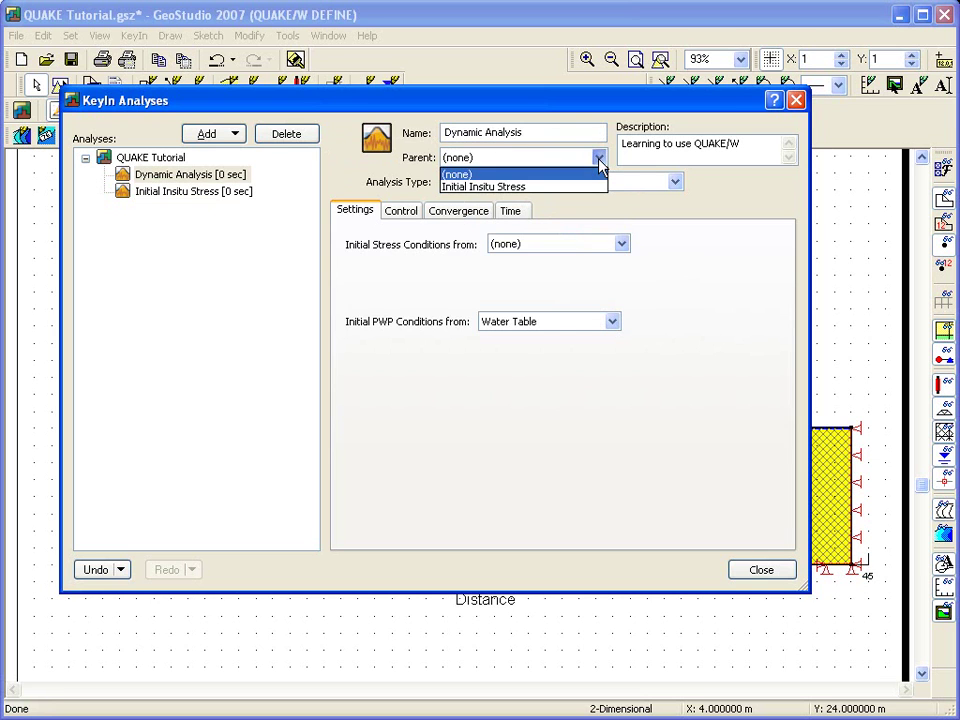
click(545, 187)
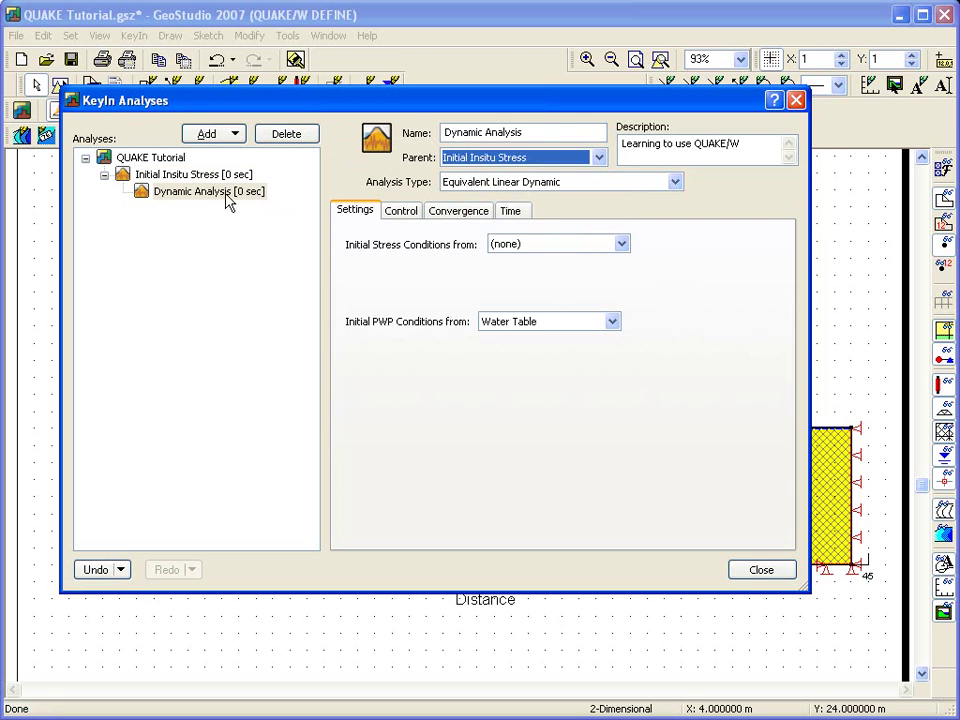
click(620, 245)
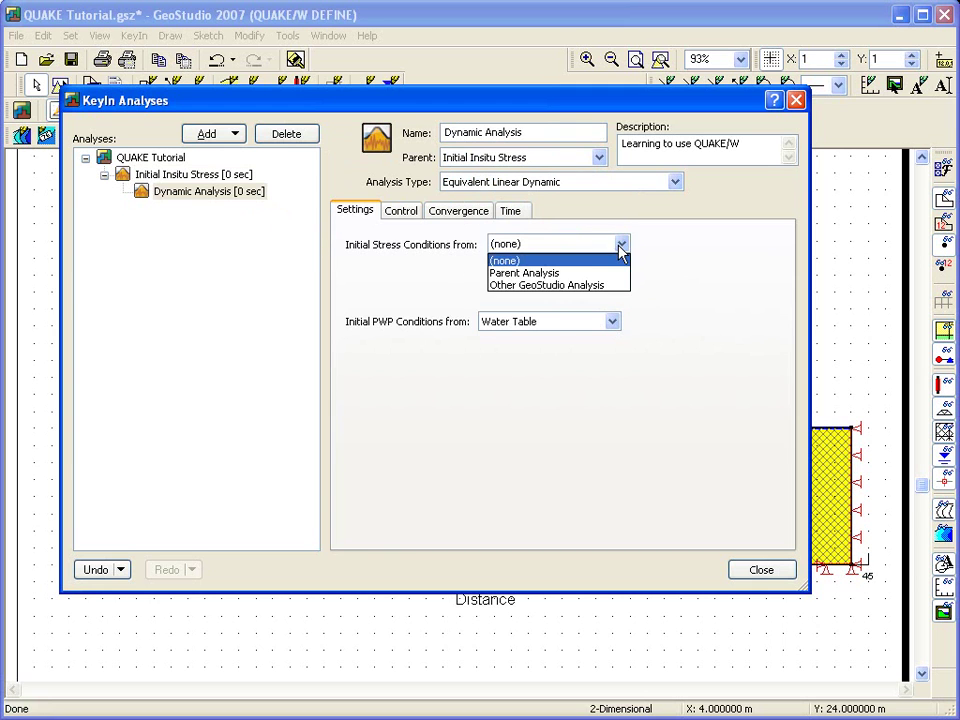
click(600, 273)
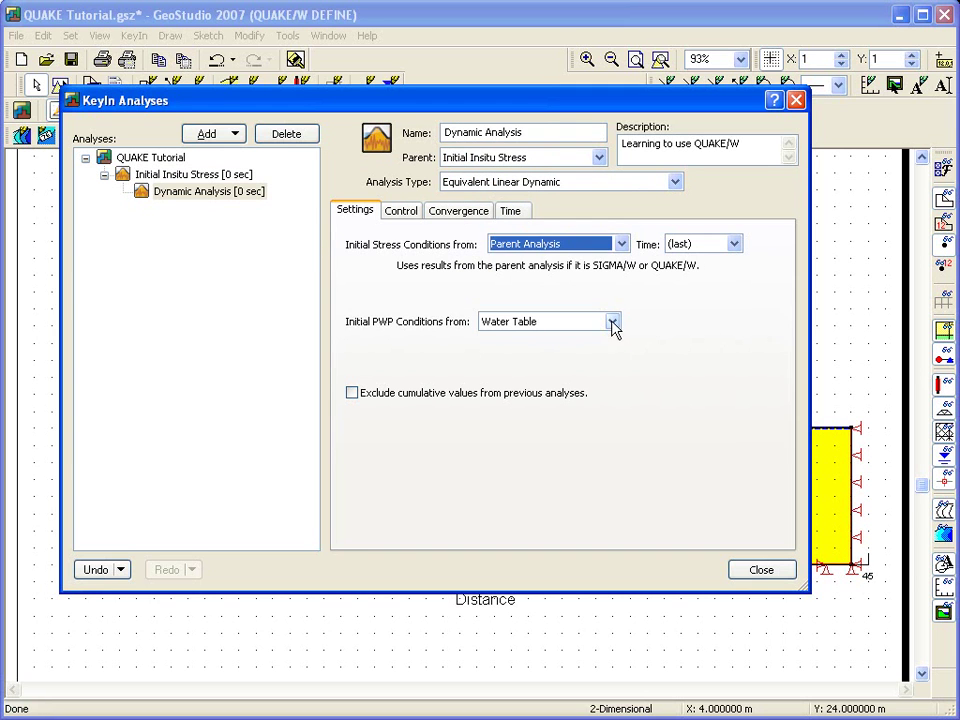
click(612, 322)
click(596, 351)
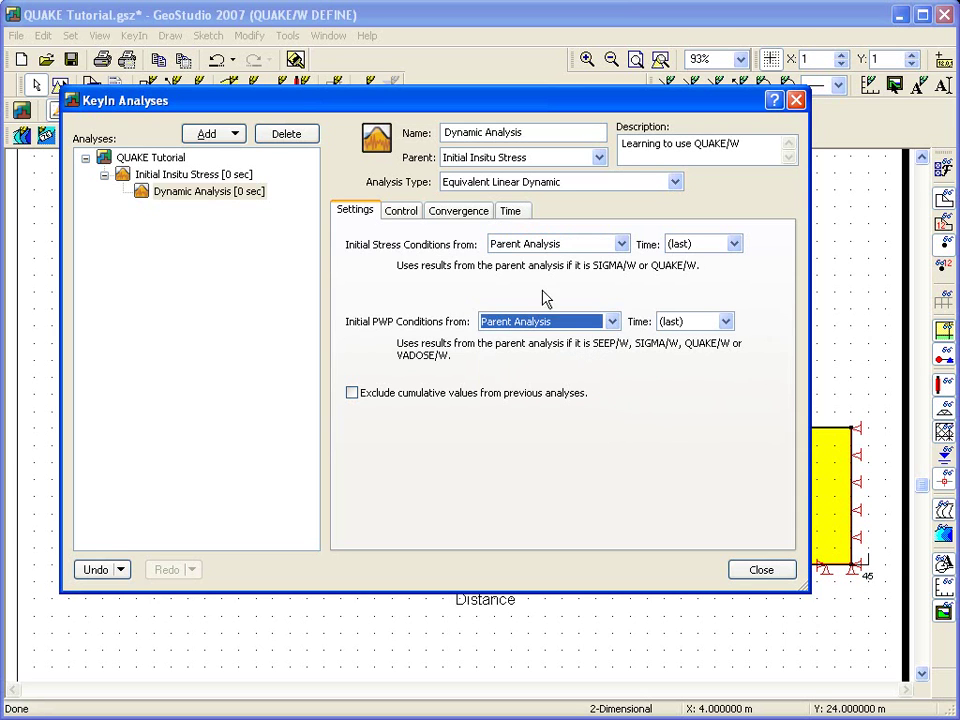
Import Example.acc as the horizontal earthquake record for the time steps of Dynamic Analysis.
click(516, 212)
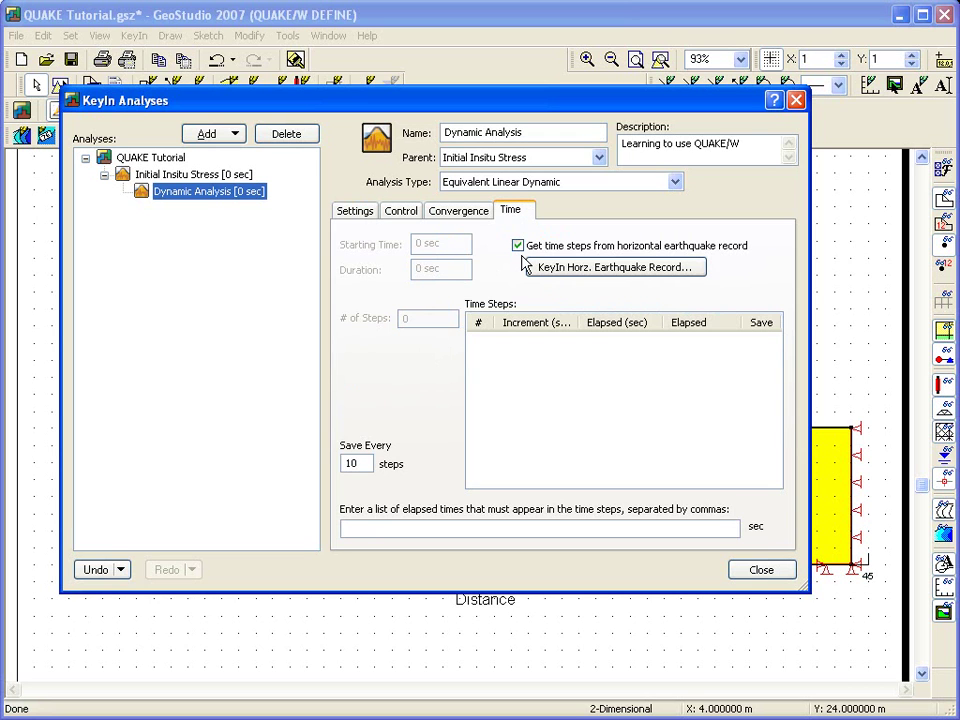
click(613, 268)
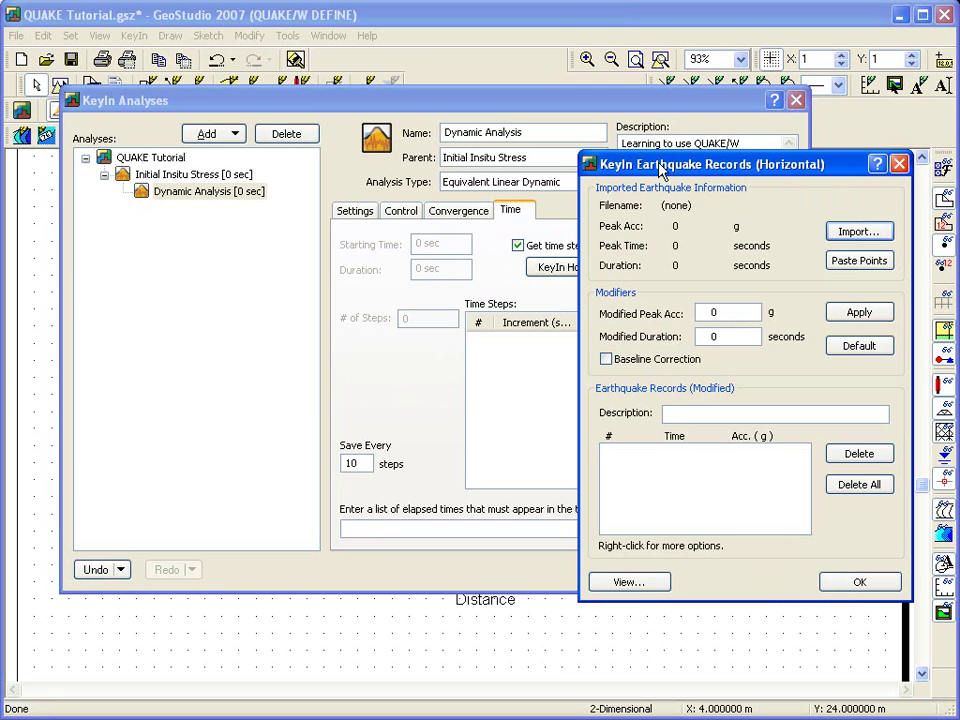
drag(659, 172, 569, 157)
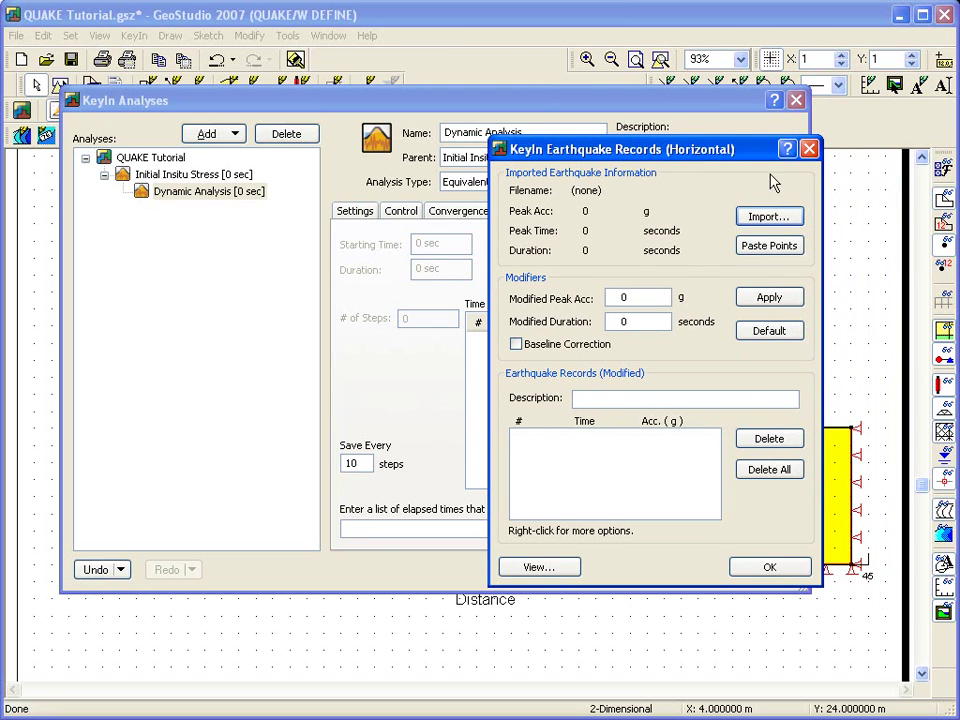
click(765, 218)
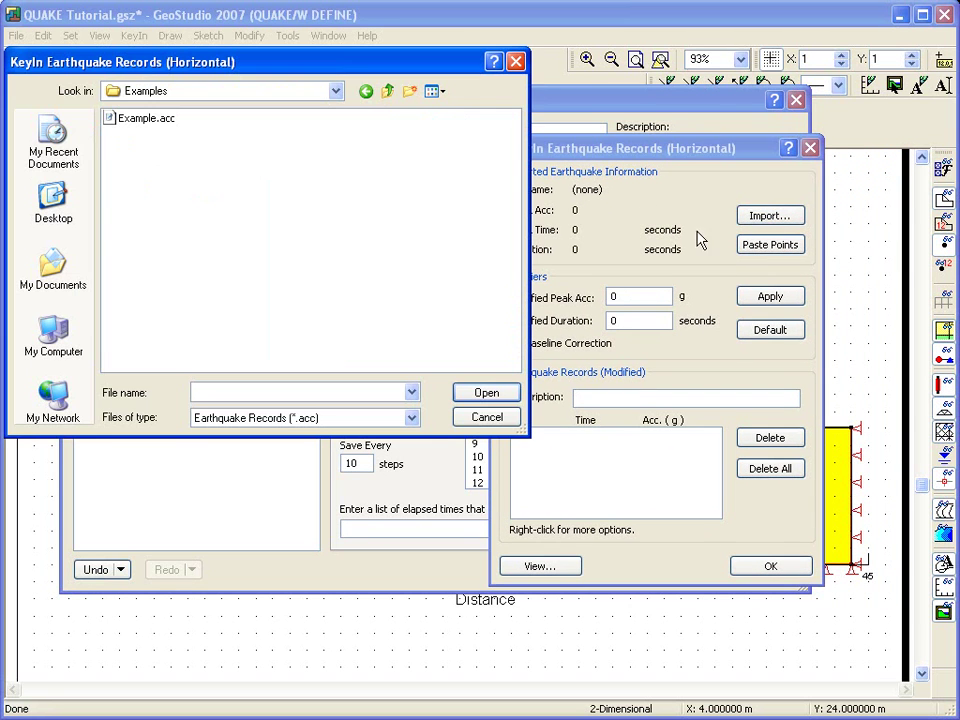
click(140, 121)
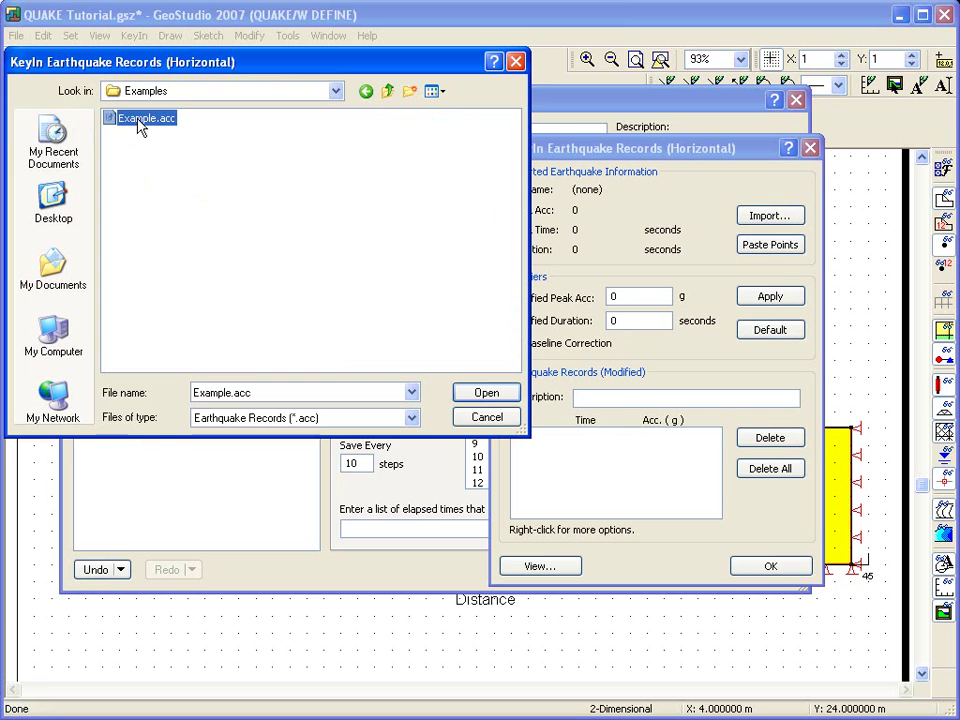
click(486, 392)
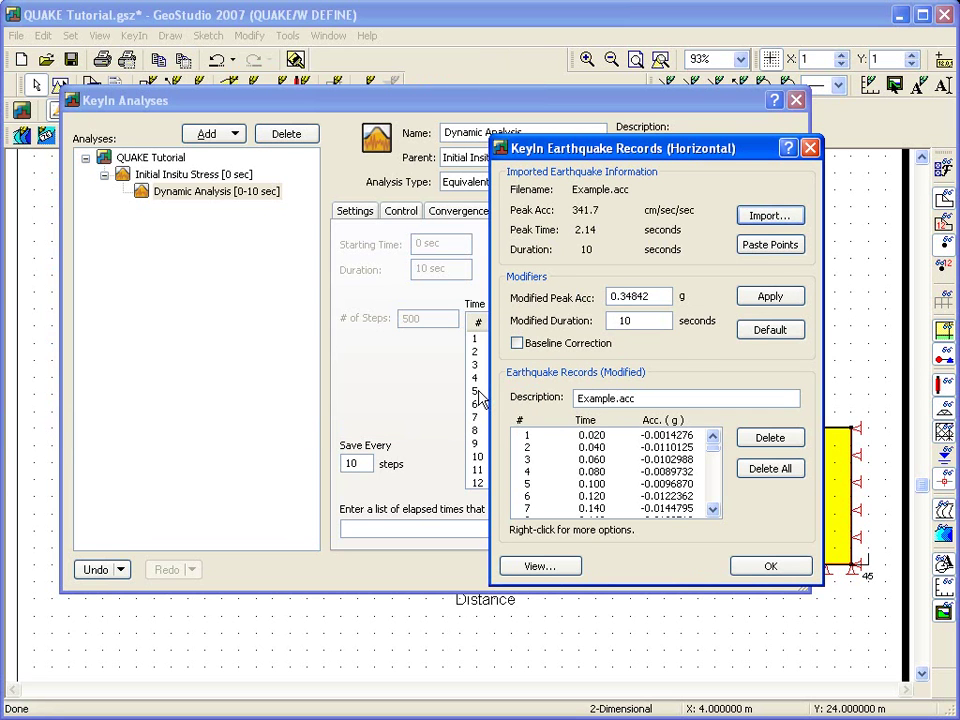
Look through the imported acceleration records, then set the modified peak acceleration to 0.12 g and apply it.
click(635, 471)
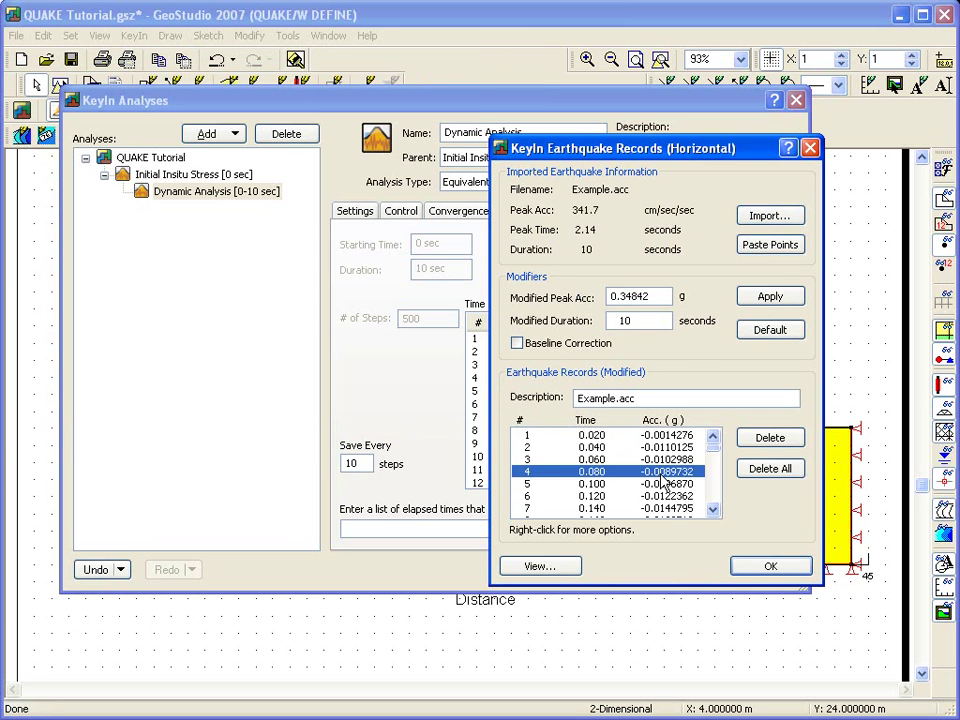
scroll(663, 484, down, 2)
scroll(663, 483, down, 3)
scroll(663, 483, up, 5)
scroll(663, 484, up, 1)
drag(652, 295, 600, 305)
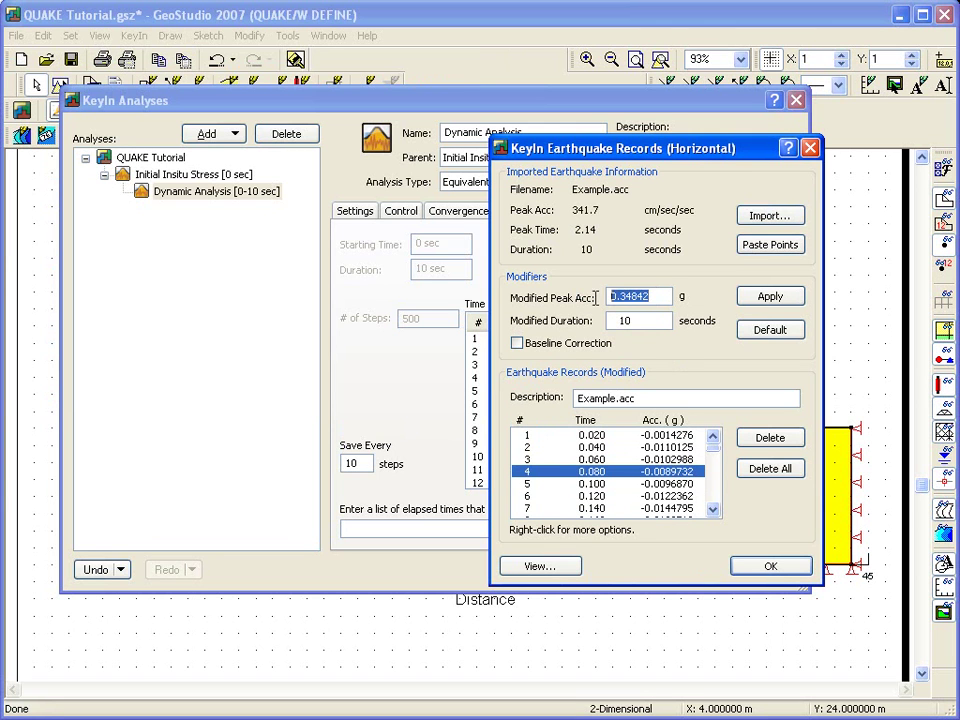
text(0.12)
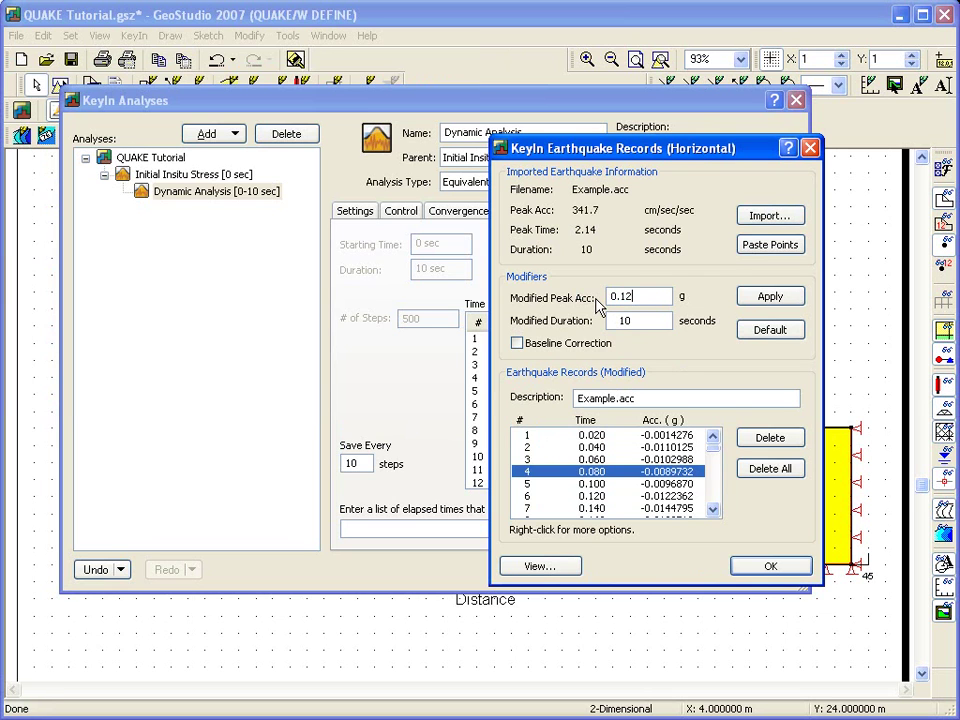
click(765, 298)
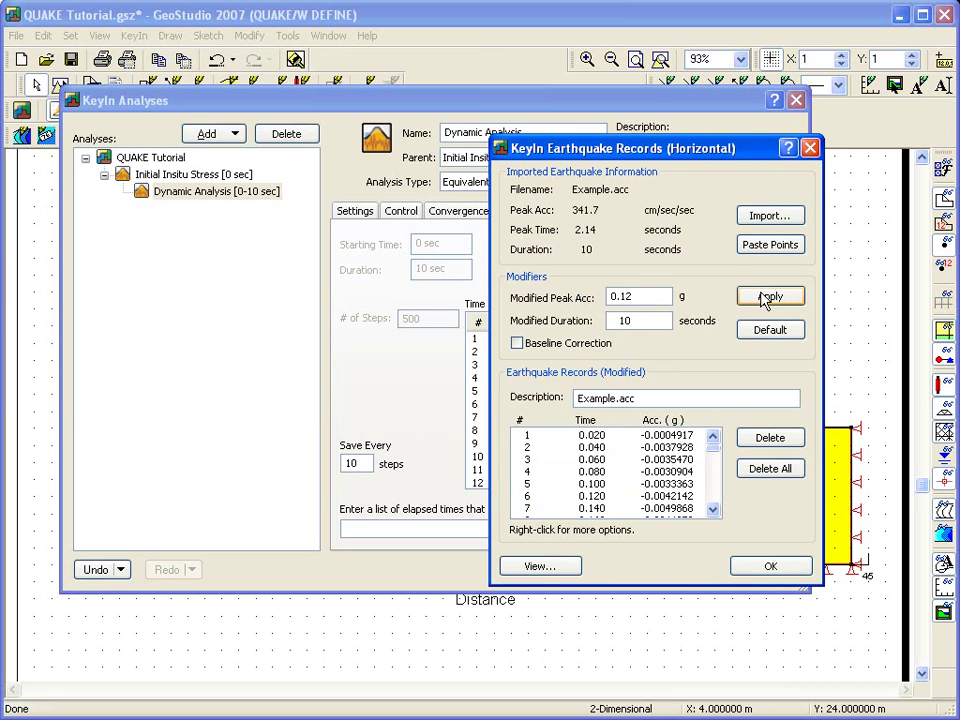
View the modified earthquake record's graph, accept the record, and check the time steps to the end before closing the analysis definitions.
click(541, 568)
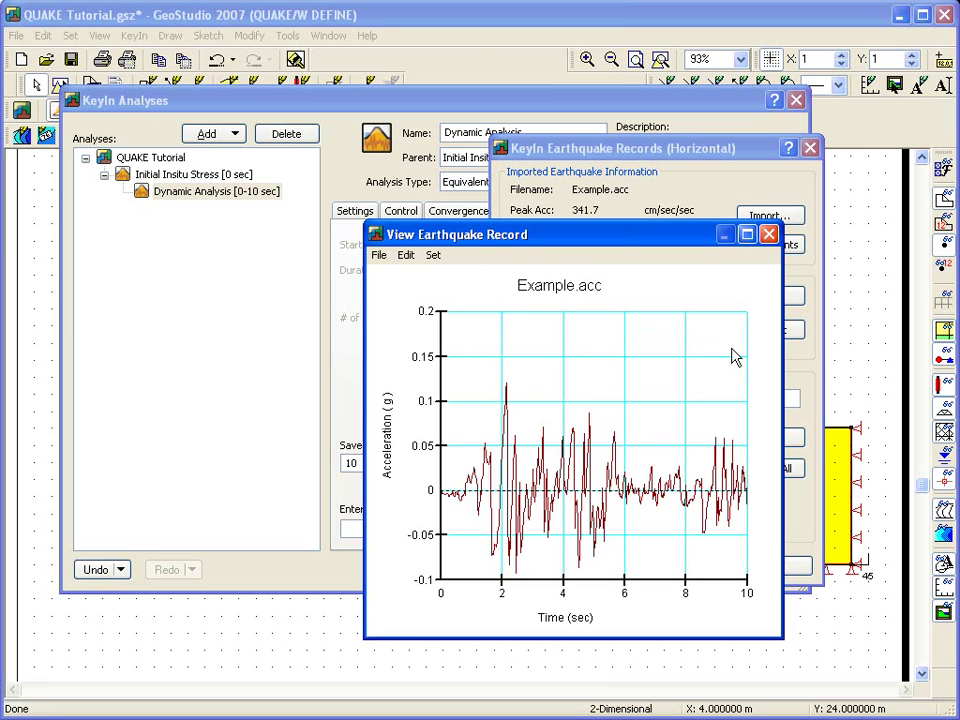
click(769, 235)
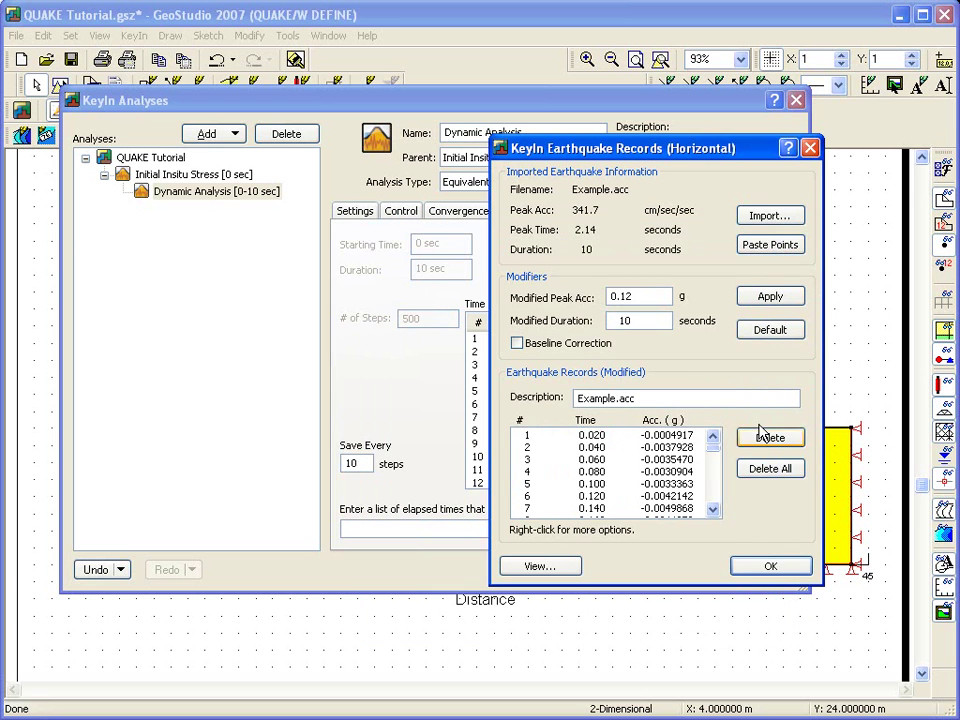
click(762, 568)
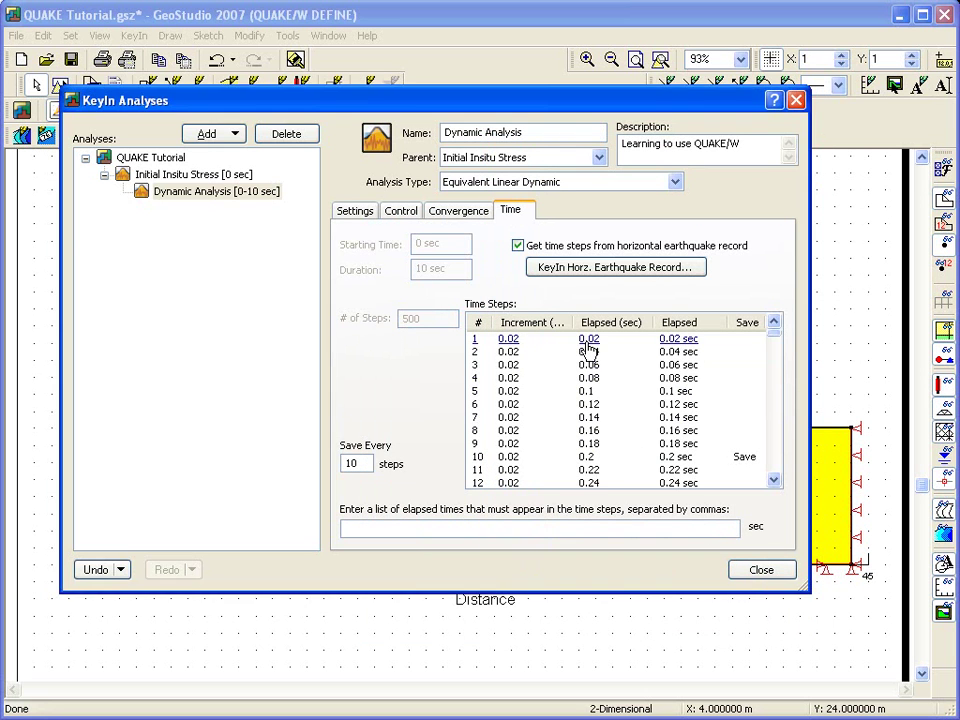
drag(774, 334, 774, 476)
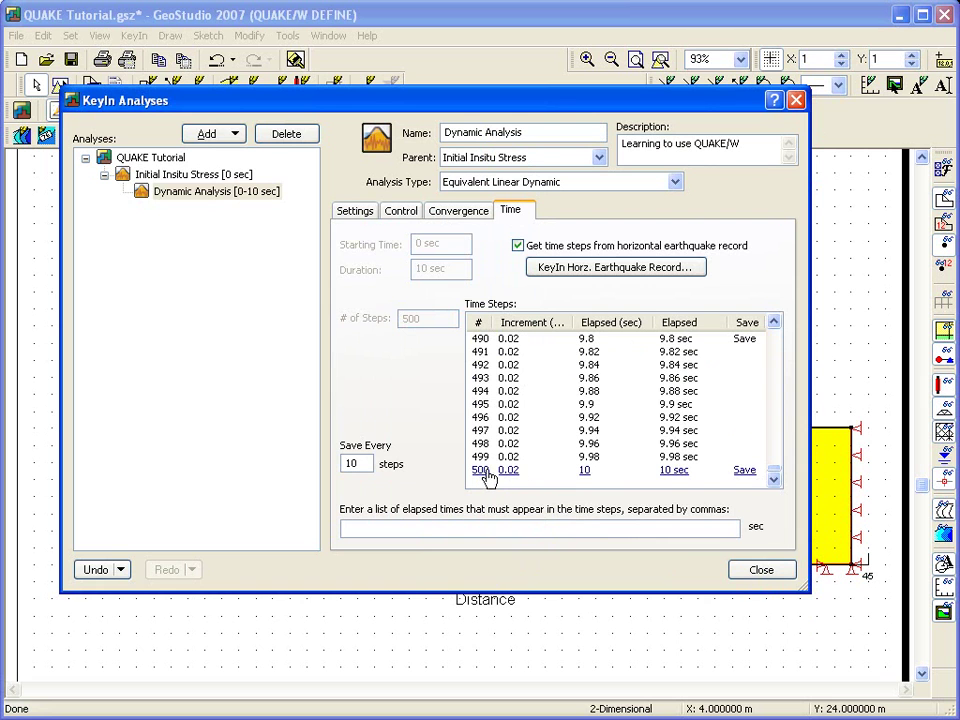
click(757, 570)
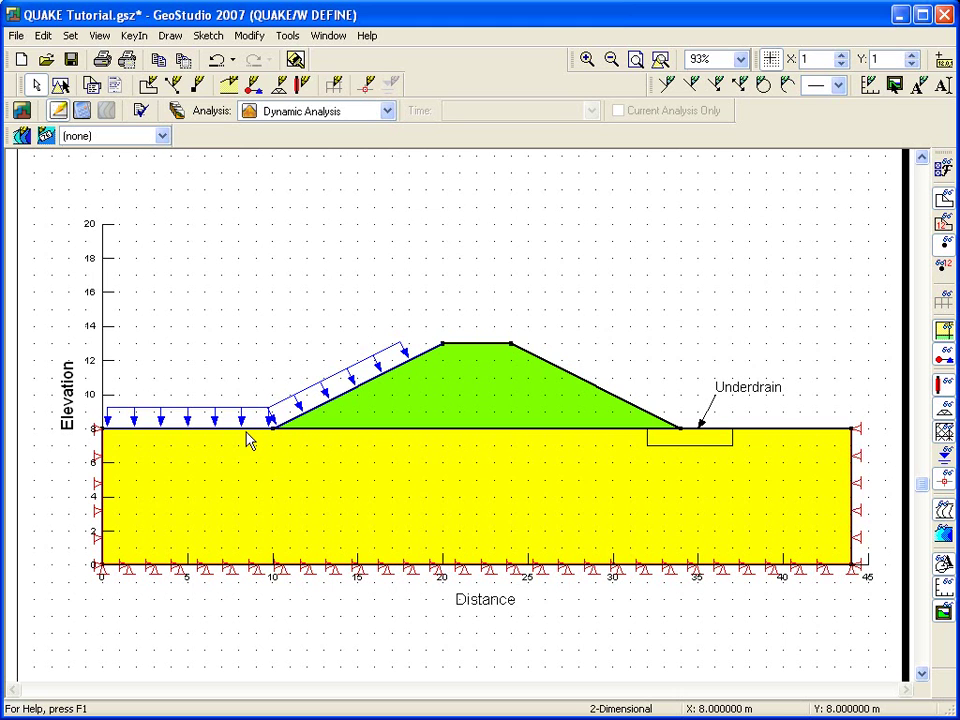
Assign the Fixed Y boundary condition to the left and right vertical edges of the foundation in Dynamic Analysis.
click(253, 85)
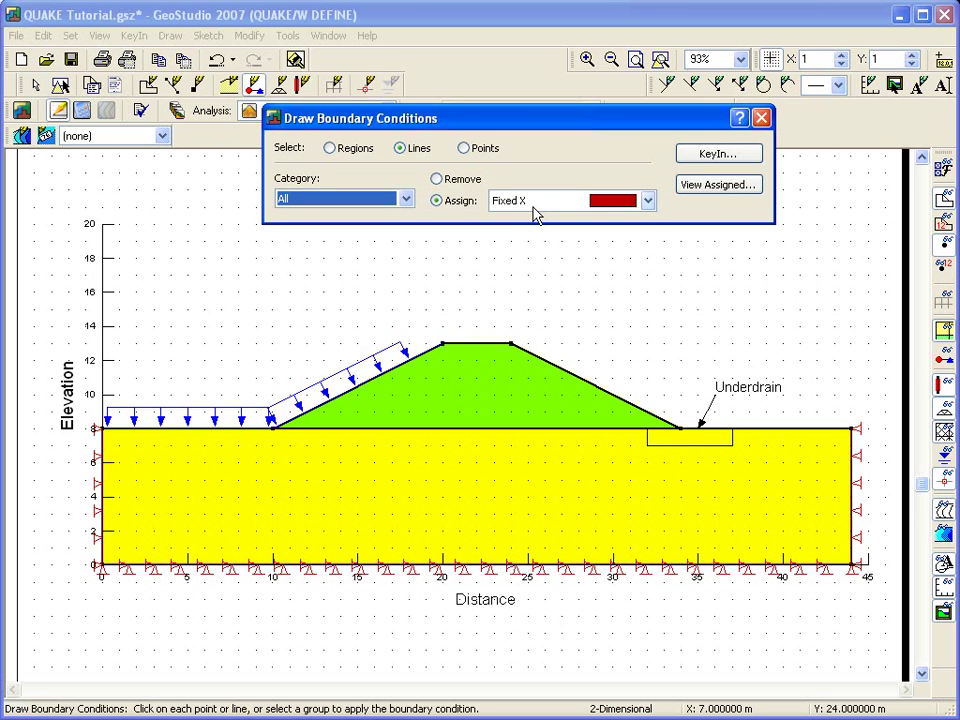
click(647, 203)
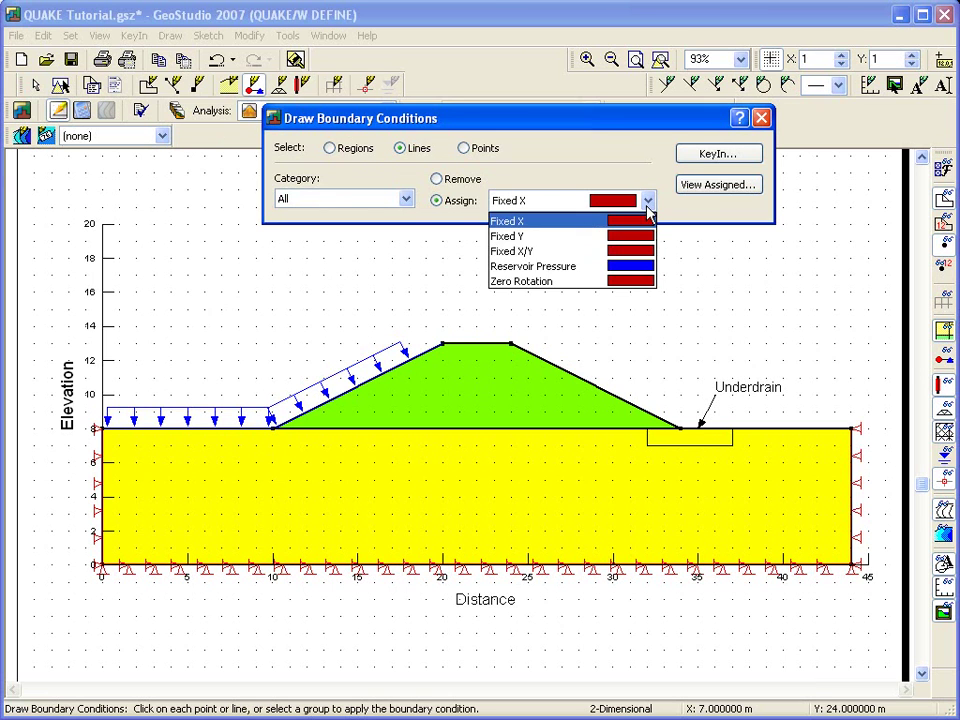
click(649, 239)
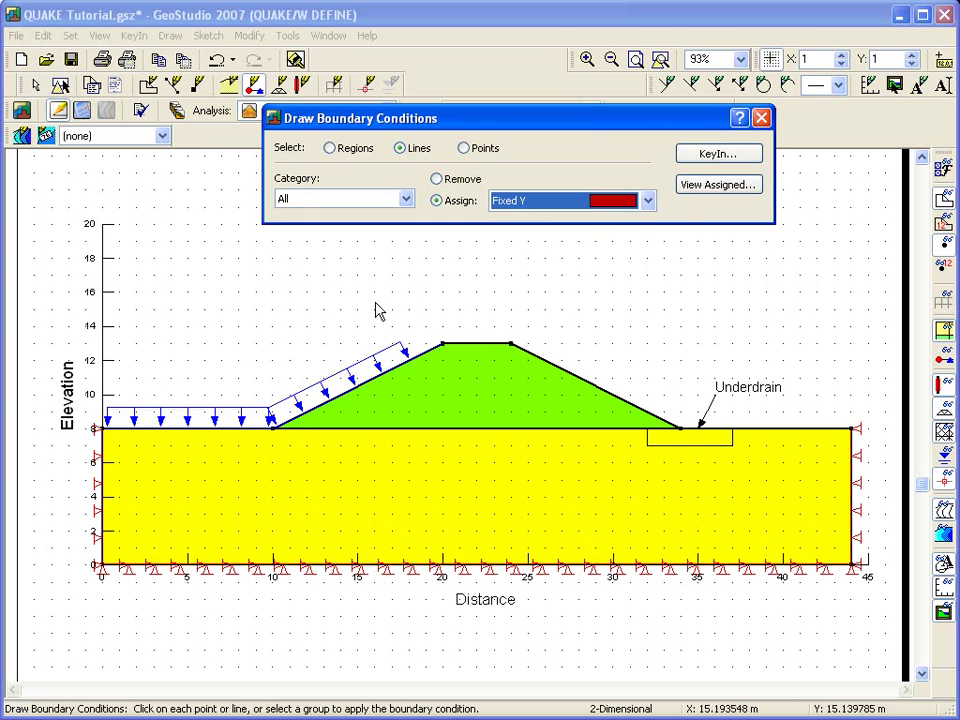
click(104, 499)
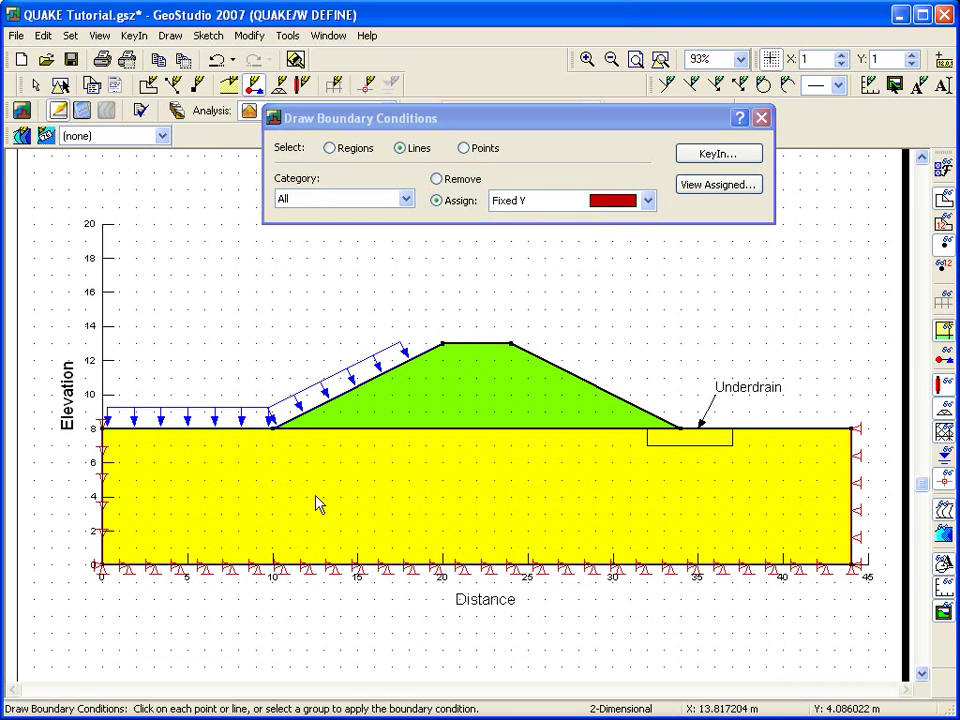
click(851, 504)
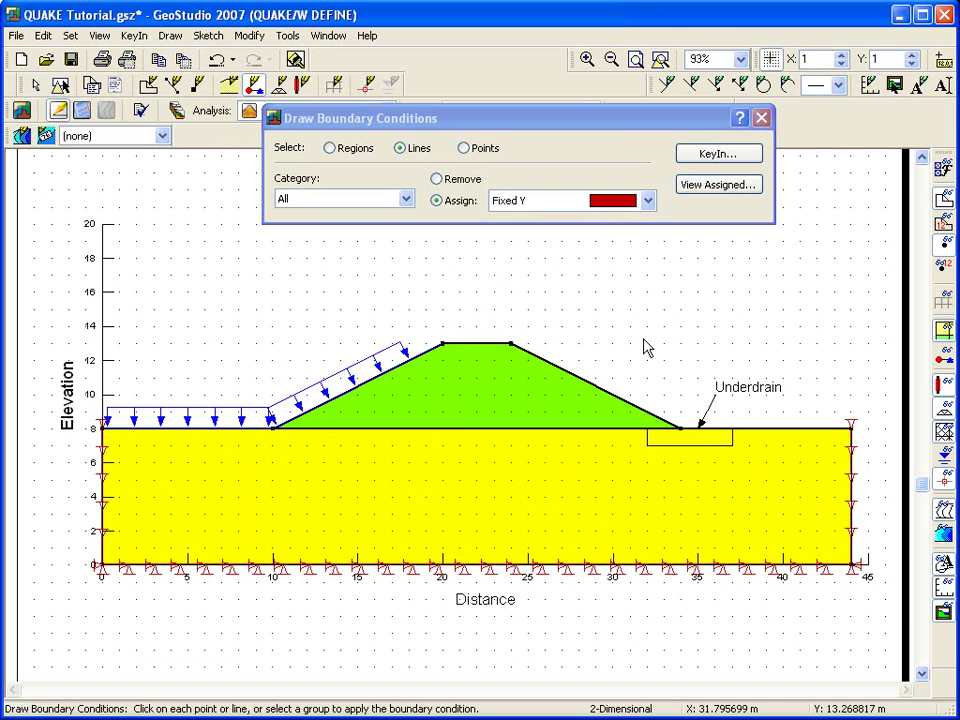
Remove the reservoir pressure boundary condition from the upstream embankment slope and the ground surface left of it.
click(436, 179)
click(290, 424)
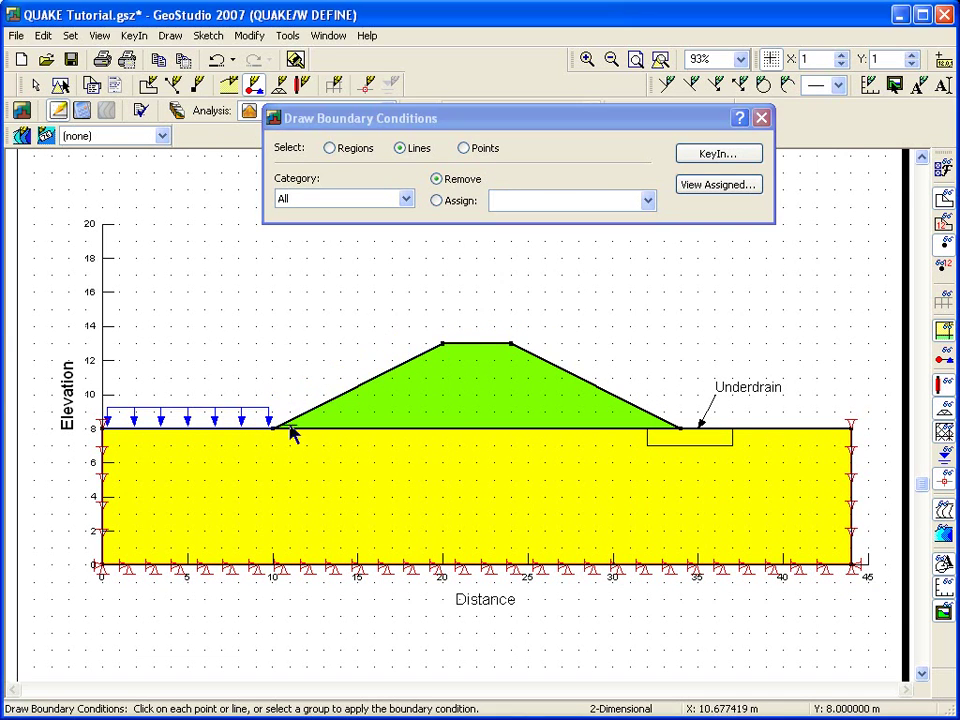
click(244, 430)
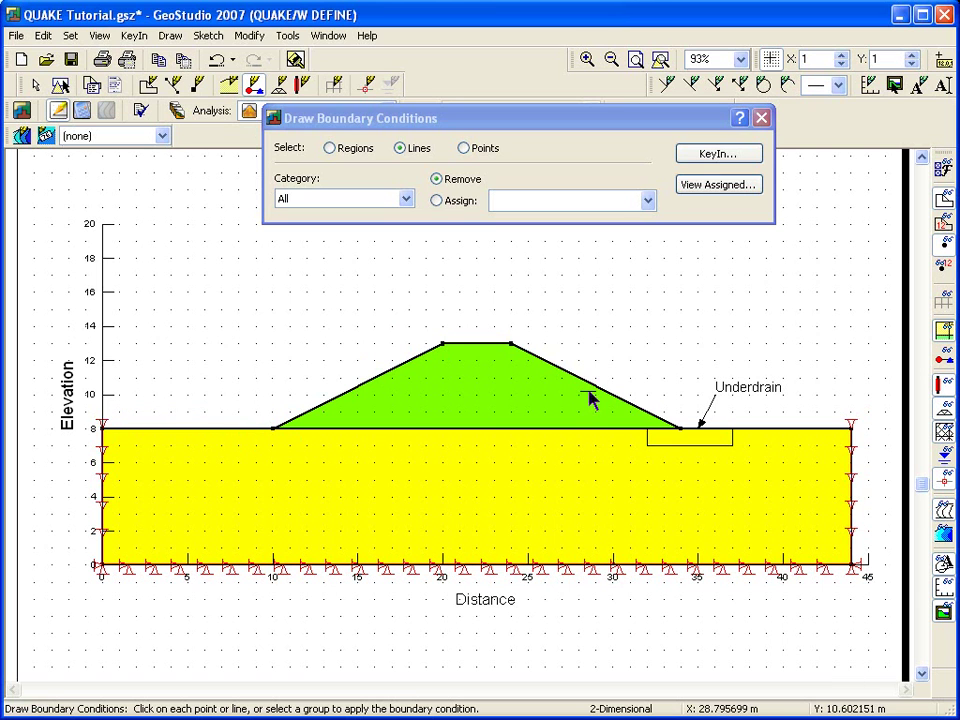
click(758, 121)
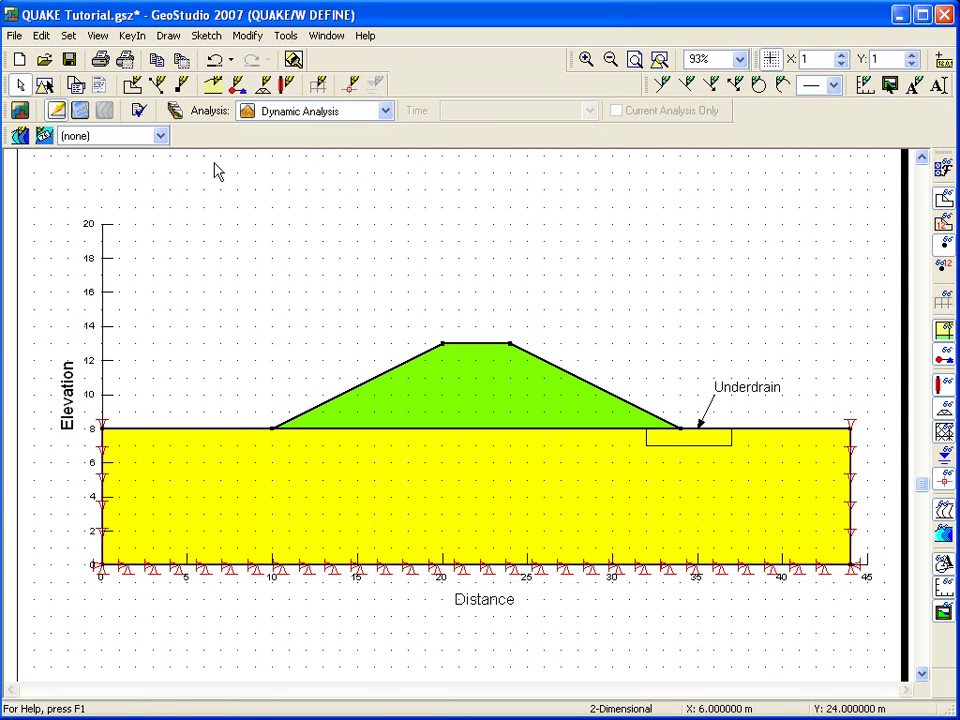
Draw a point on the foundation's base line at X 22 m, Y 0 m, below the embankment.
click(170, 37)
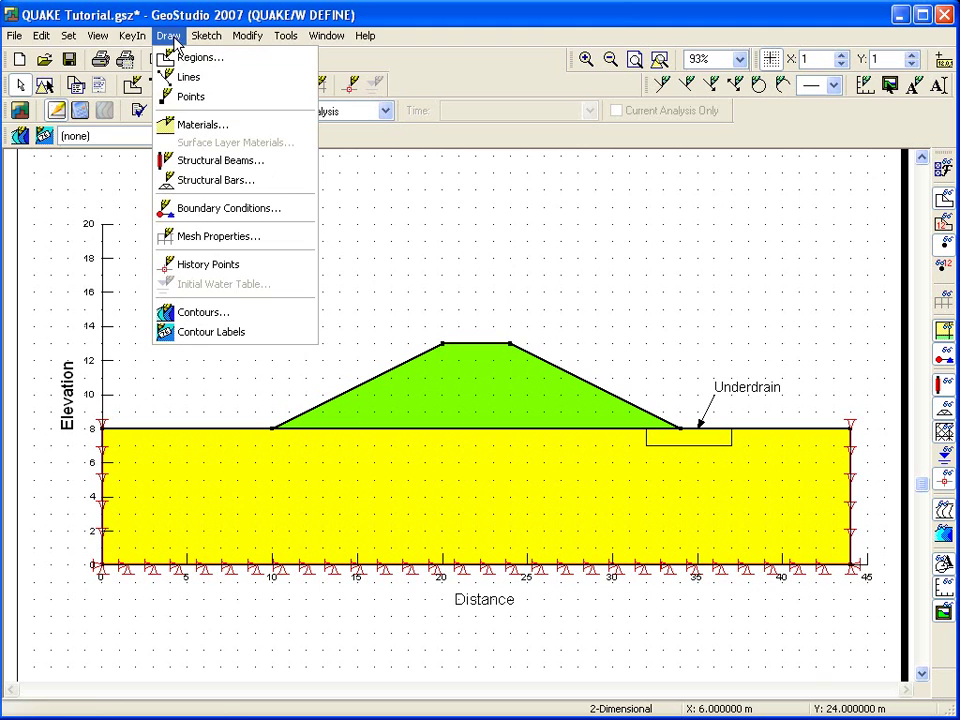
click(190, 97)
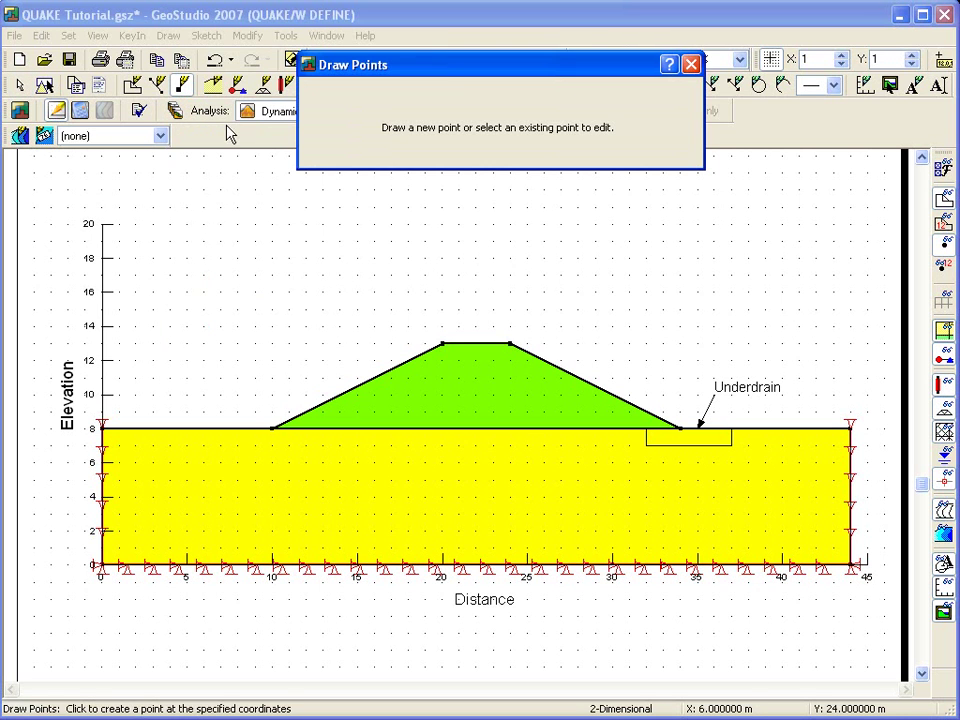
click(476, 565)
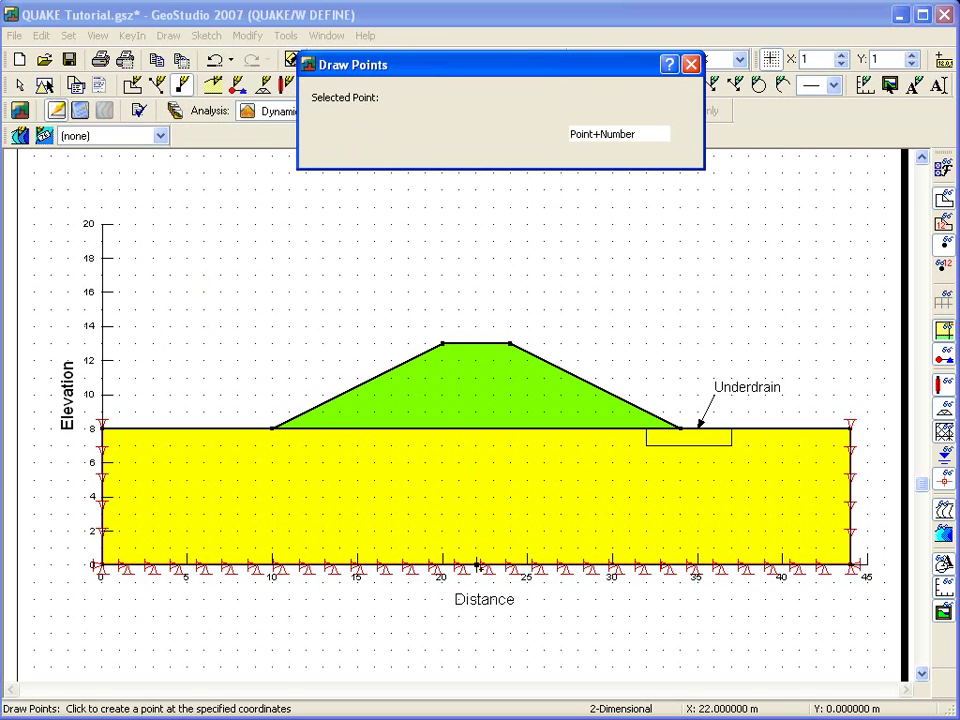
Mark history points in Dynamic Analysis at the foundation's base point (22, 0) and the embankment's upstream crest corner (20, 13).
click(691, 64)
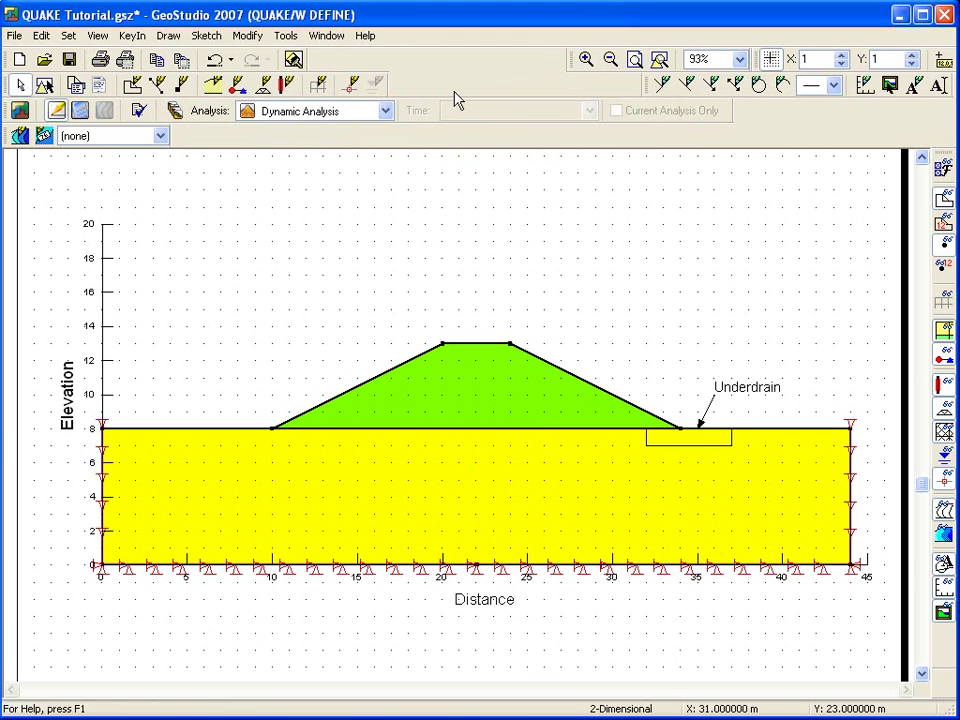
click(168, 35)
click(200, 264)
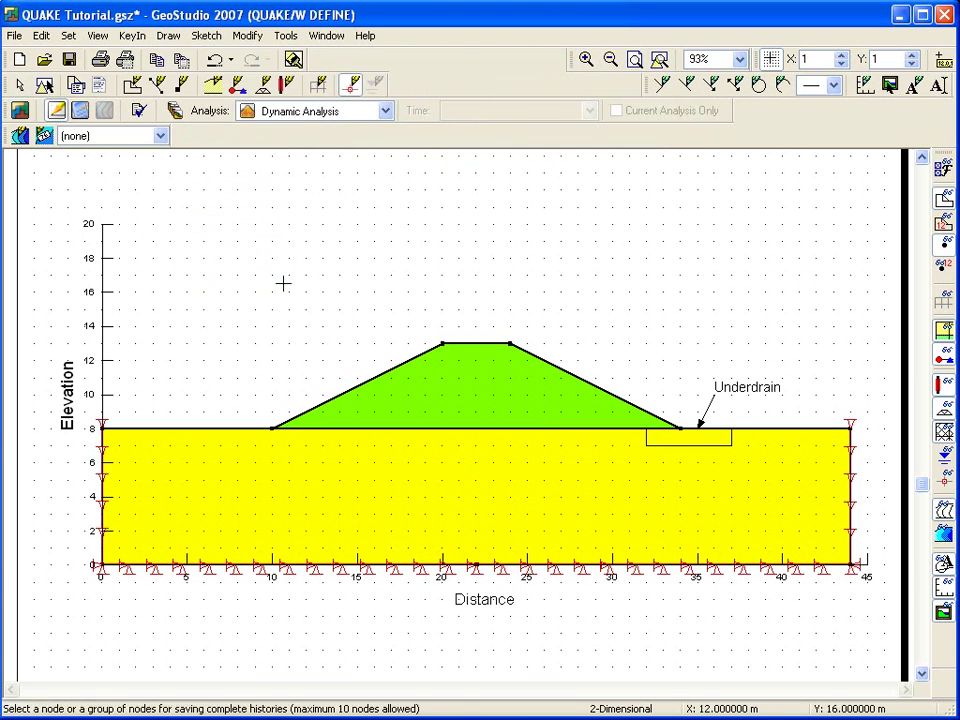
click(476, 565)
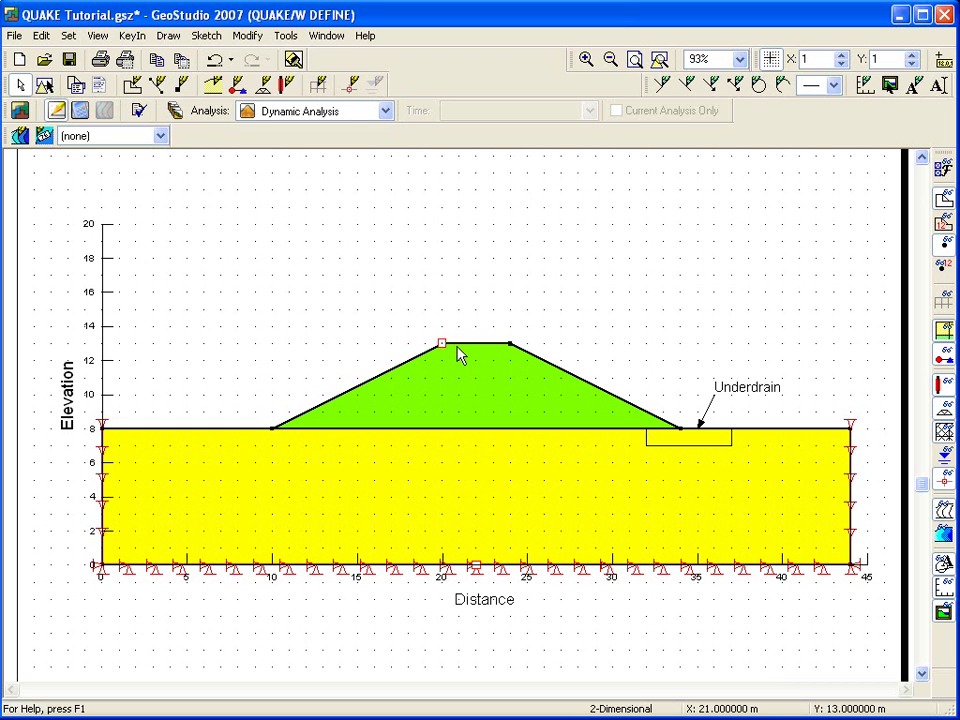
Solve the Dynamic Analysis and close the solver dialog.
click(82, 117)
click(403, 398)
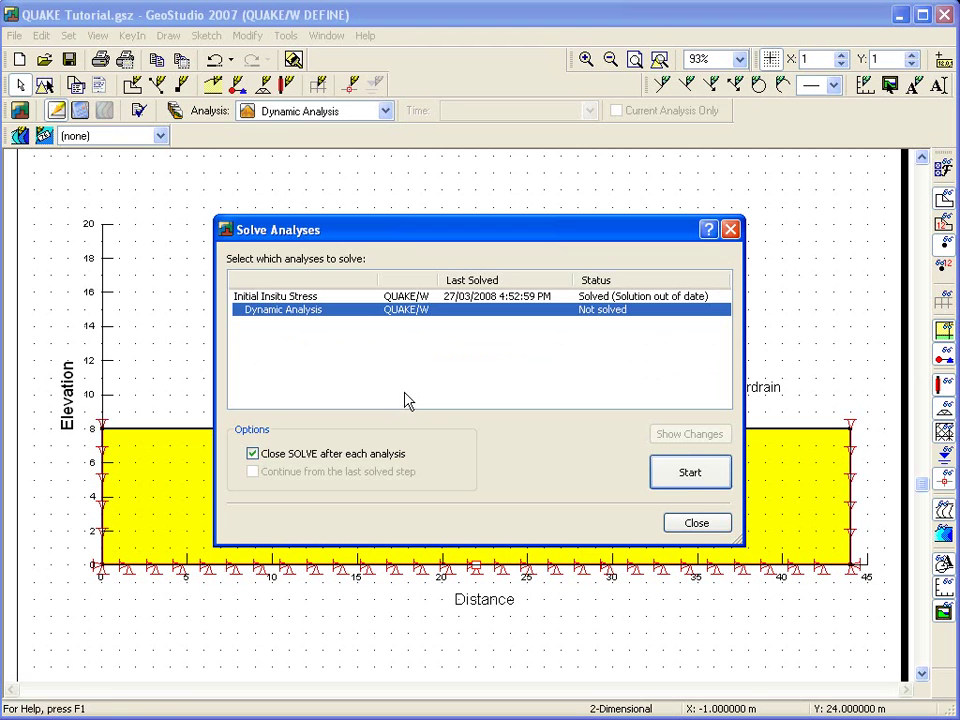
click(677, 467)
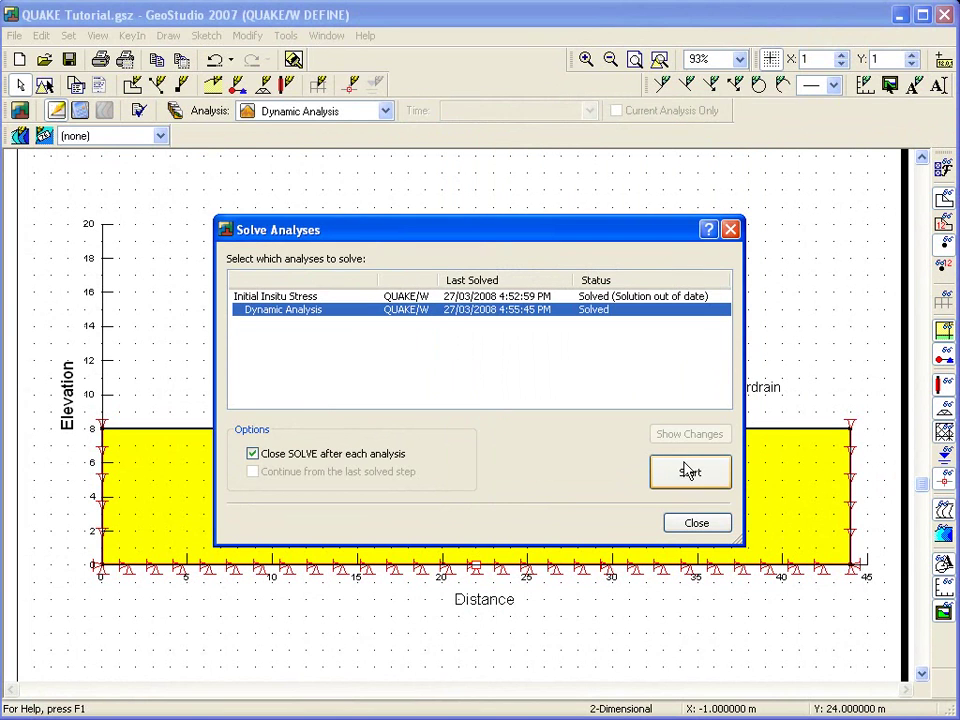
click(690, 522)
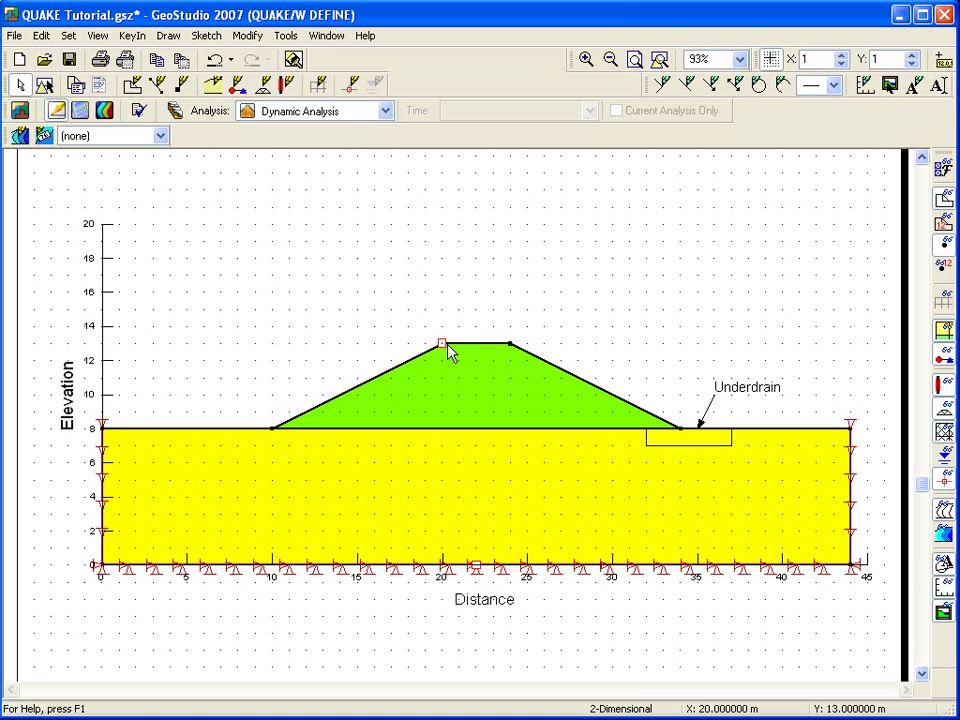
View the Initial Insitu Stress analysis setup for comparison and return to Dynamic Analysis.
click(385, 111)
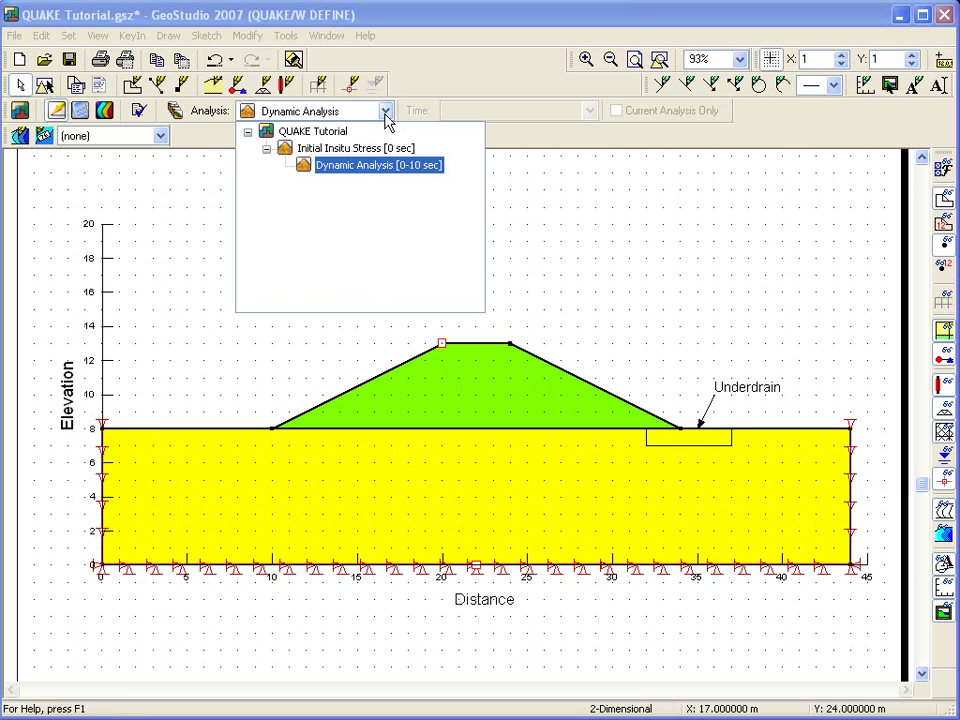
click(385, 149)
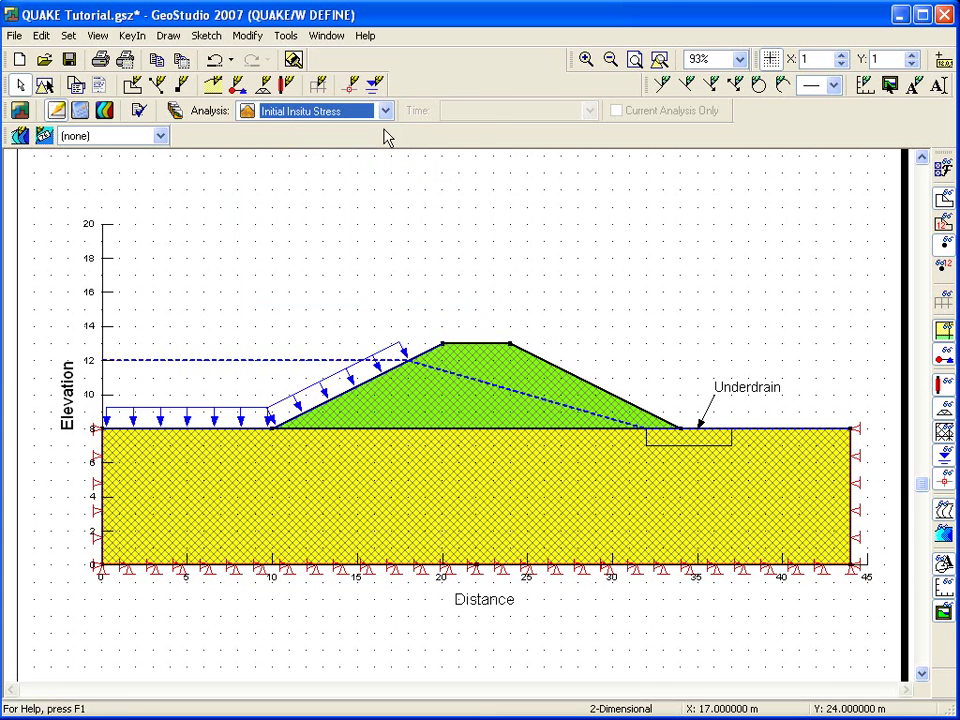
click(385, 111)
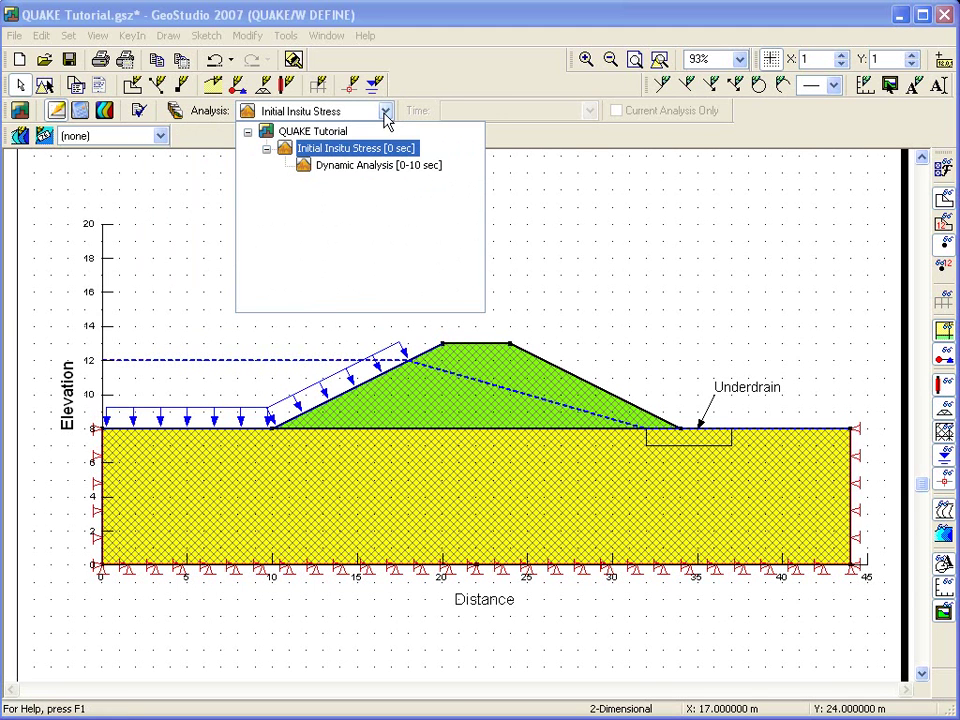
click(398, 174)
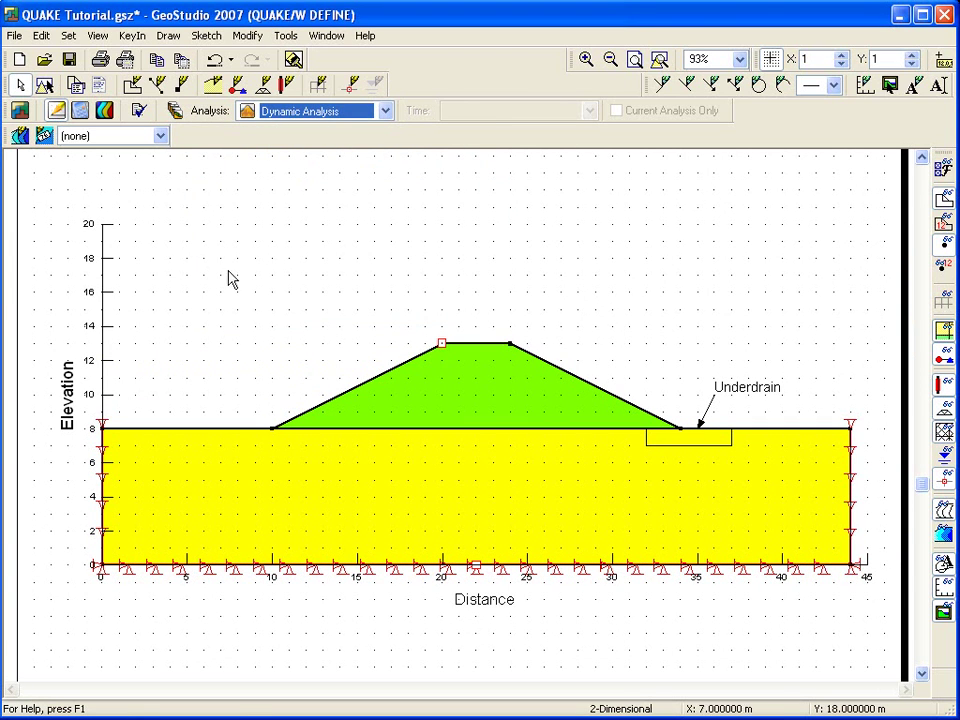
Show the Dynamic Analysis contour results and add a graph named "X-acceleration versus time".
click(106, 112)
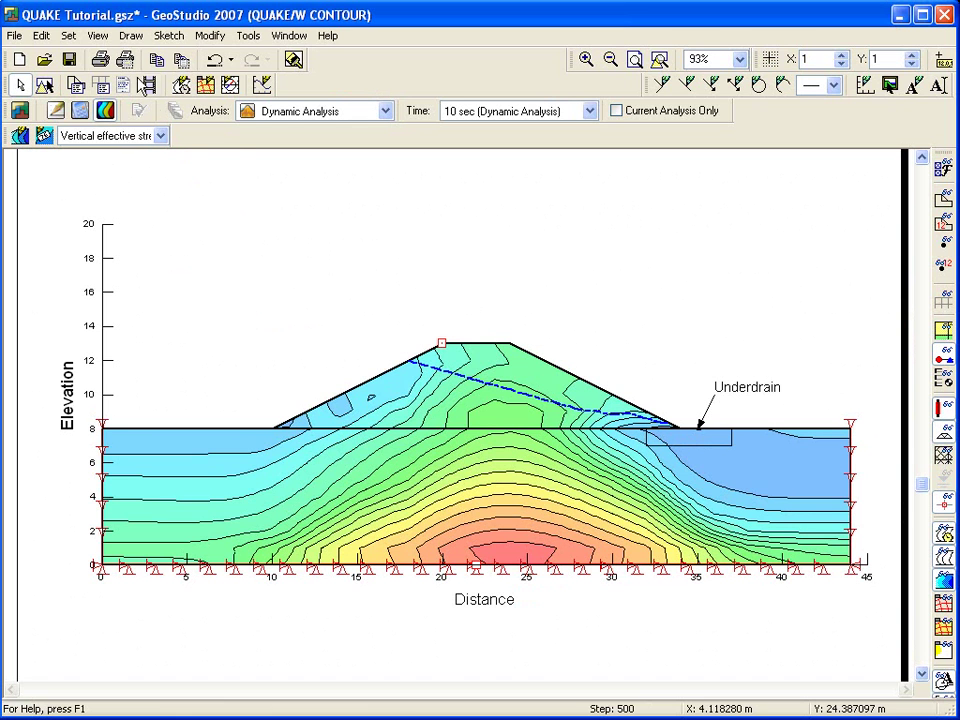
click(133, 37)
click(160, 174)
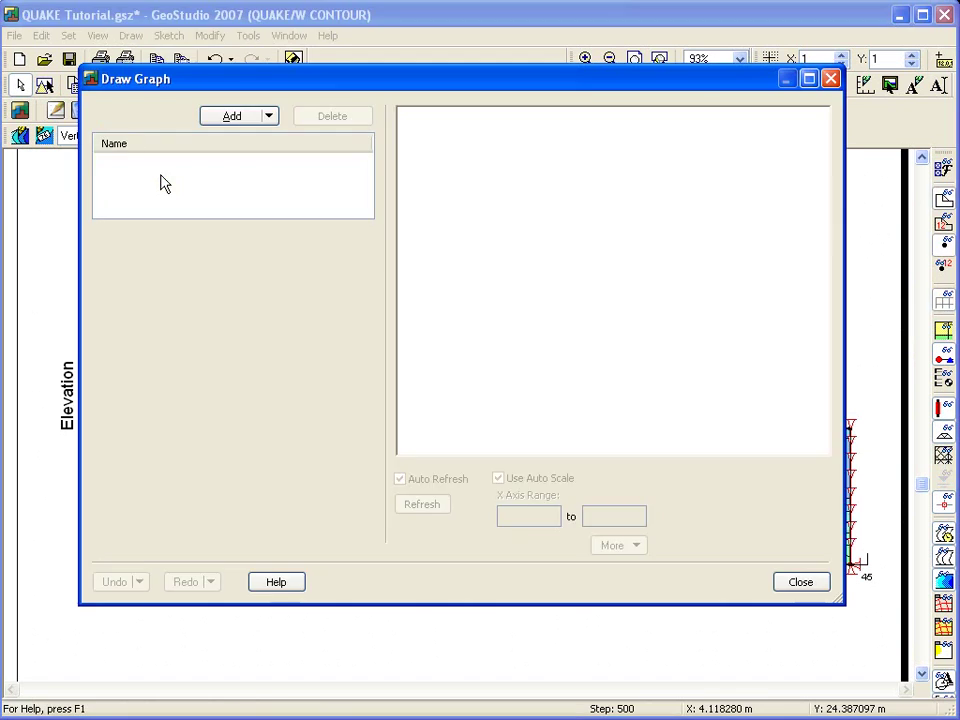
click(251, 120)
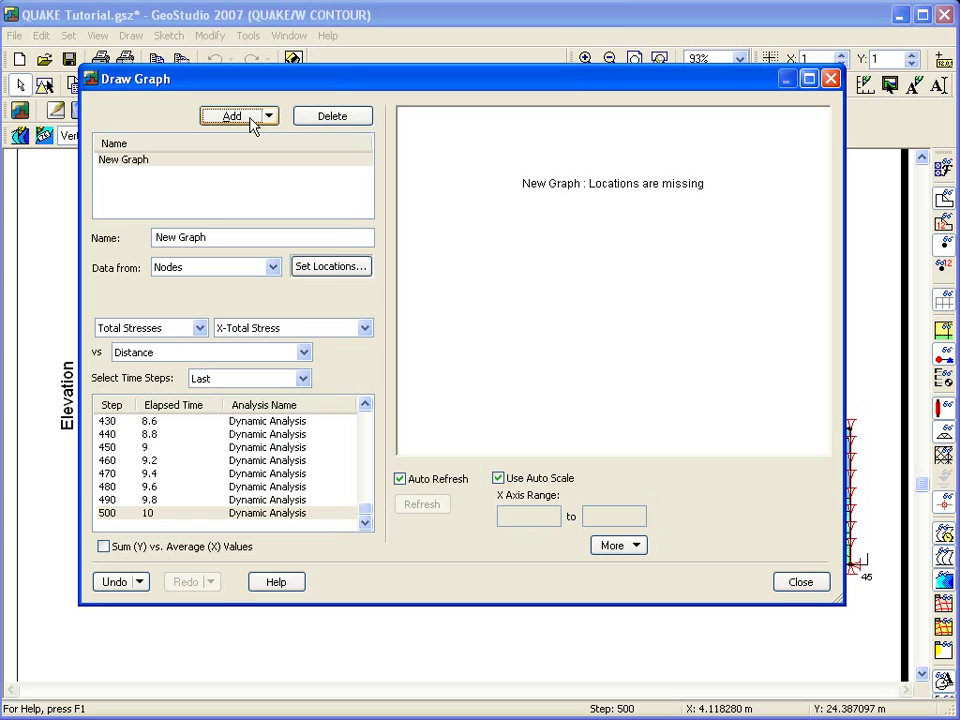
mouse_move(221, 238)
mouse_down()
mouse_move(158, 238)
mouse_move(208, 238)
mouse_up()
key(BackSpace)
key(BackSpace)
text(X-acceler)
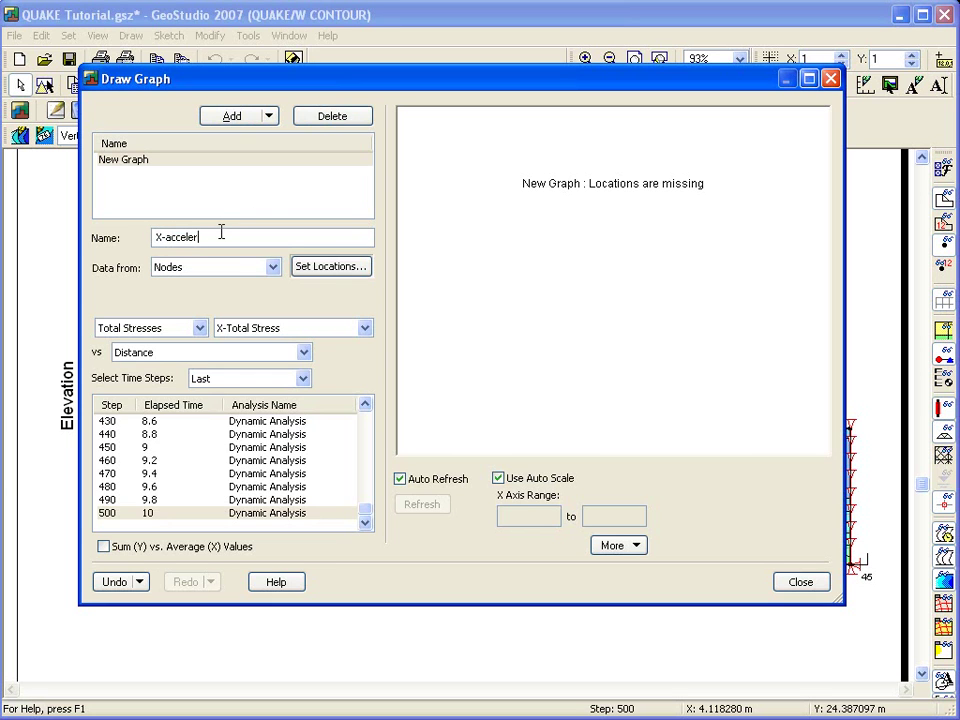
text(ation versus time)
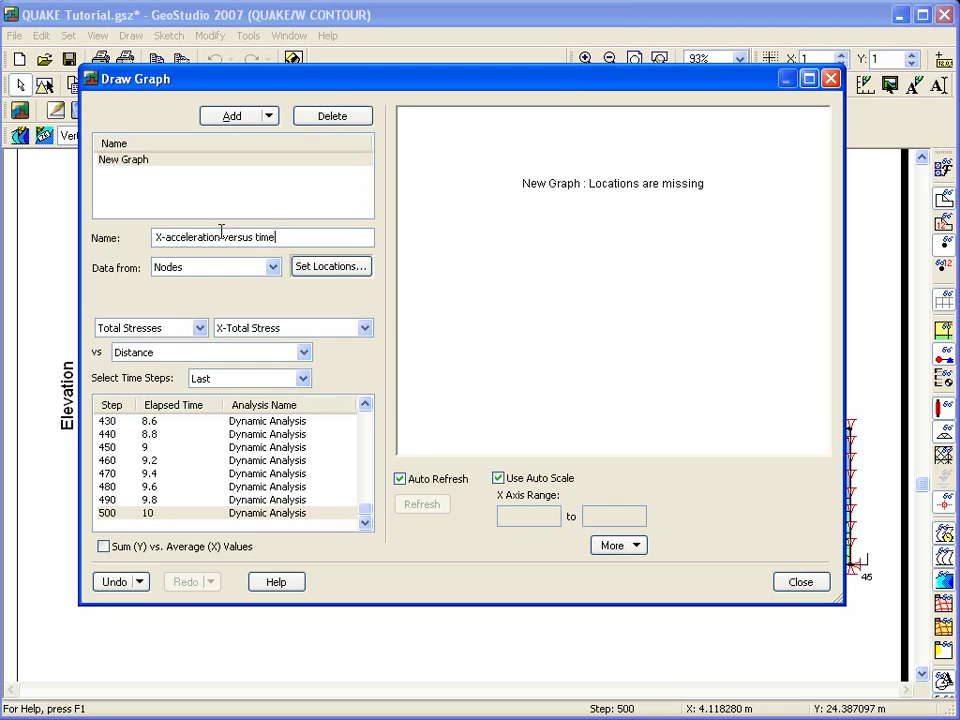
Plot X-Acceleration against time in the graph, using the history point at the embankment's upstream crest corner.
click(272, 268)
click(217, 297)
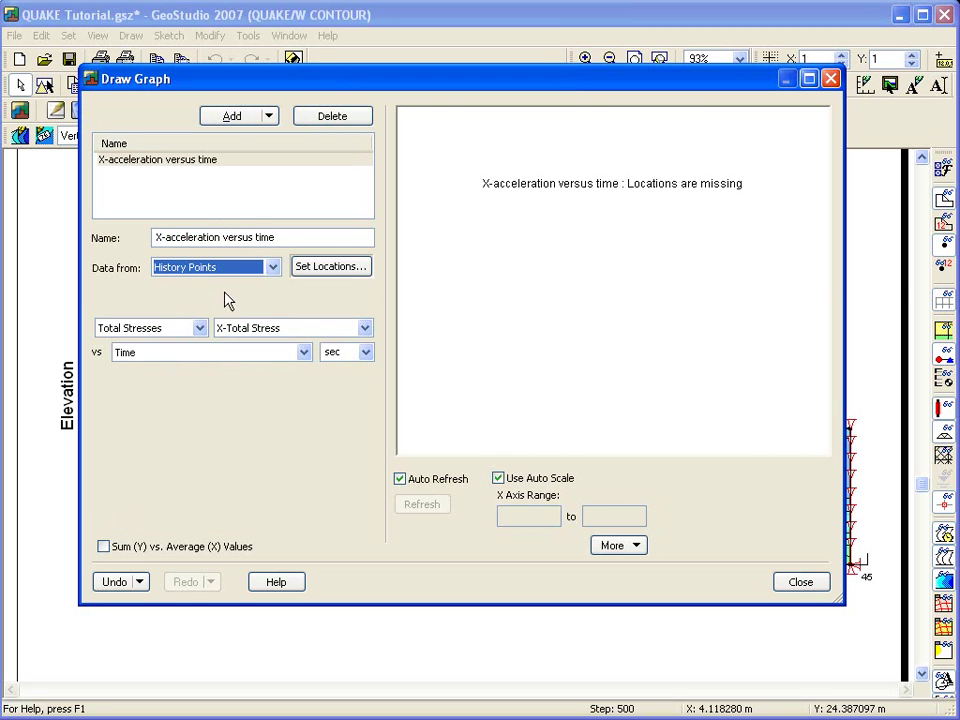
click(348, 270)
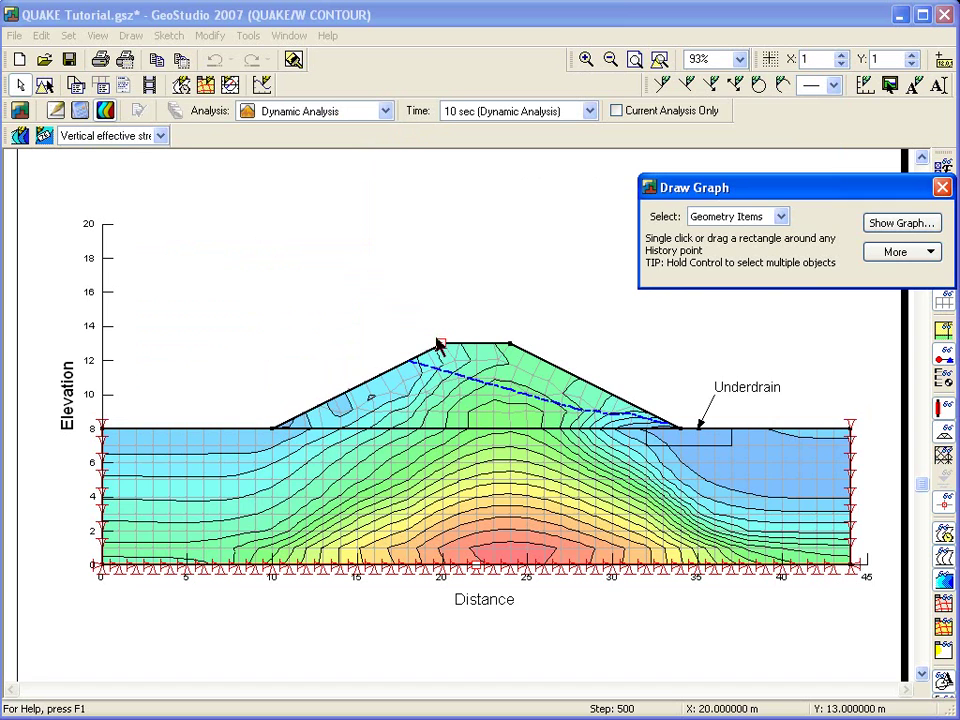
click(440, 345)
click(886, 226)
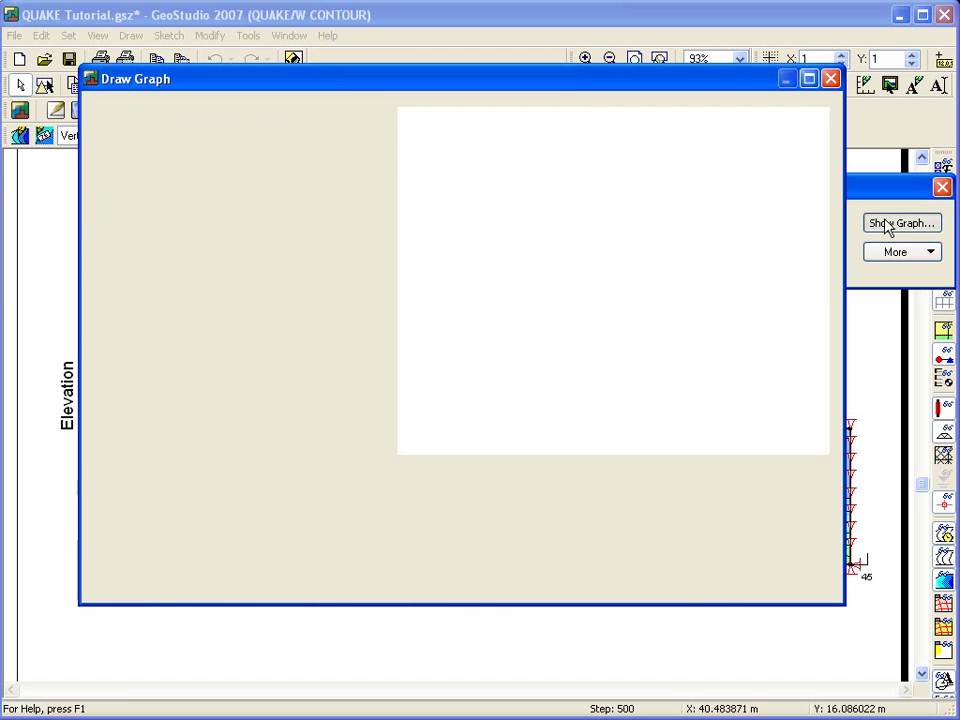
click(200, 330)
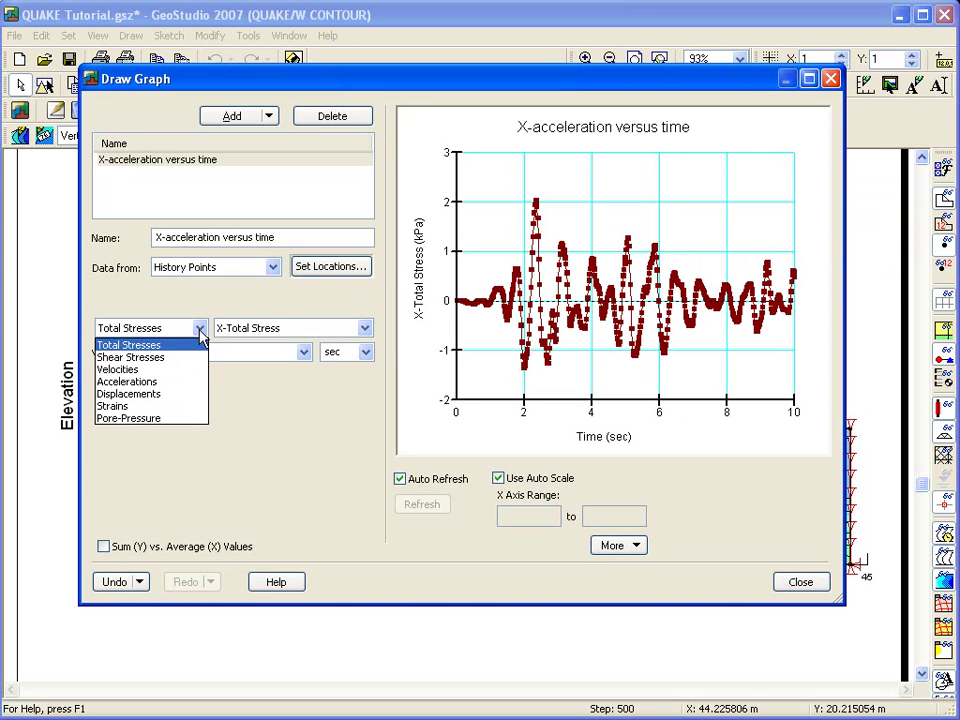
click(135, 382)
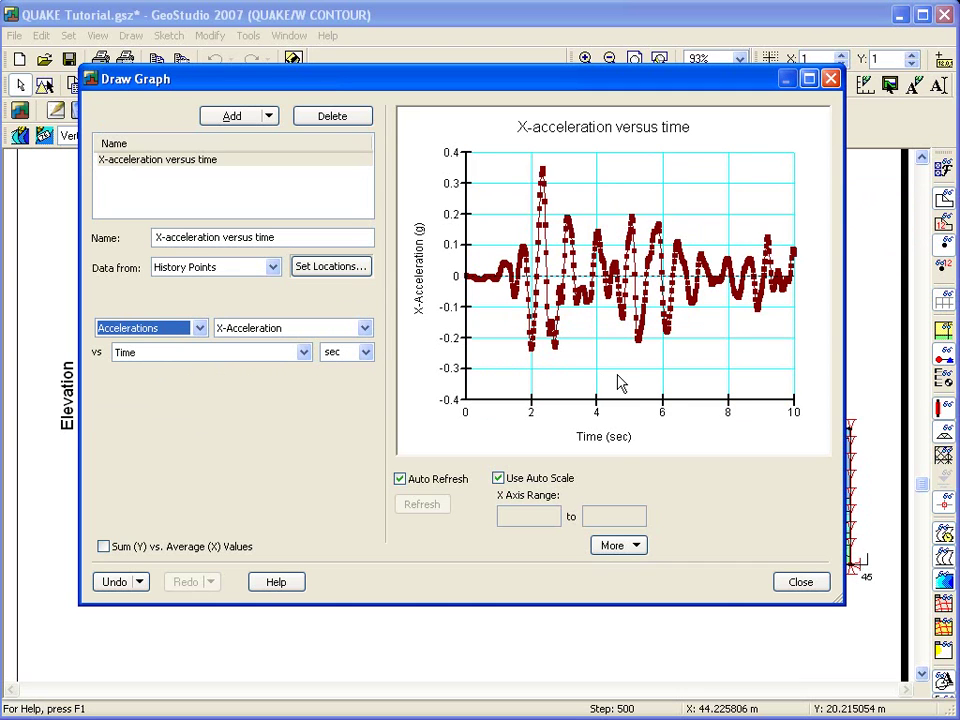
Turn off symbols in the options of the X-acceleration graph.
click(620, 549)
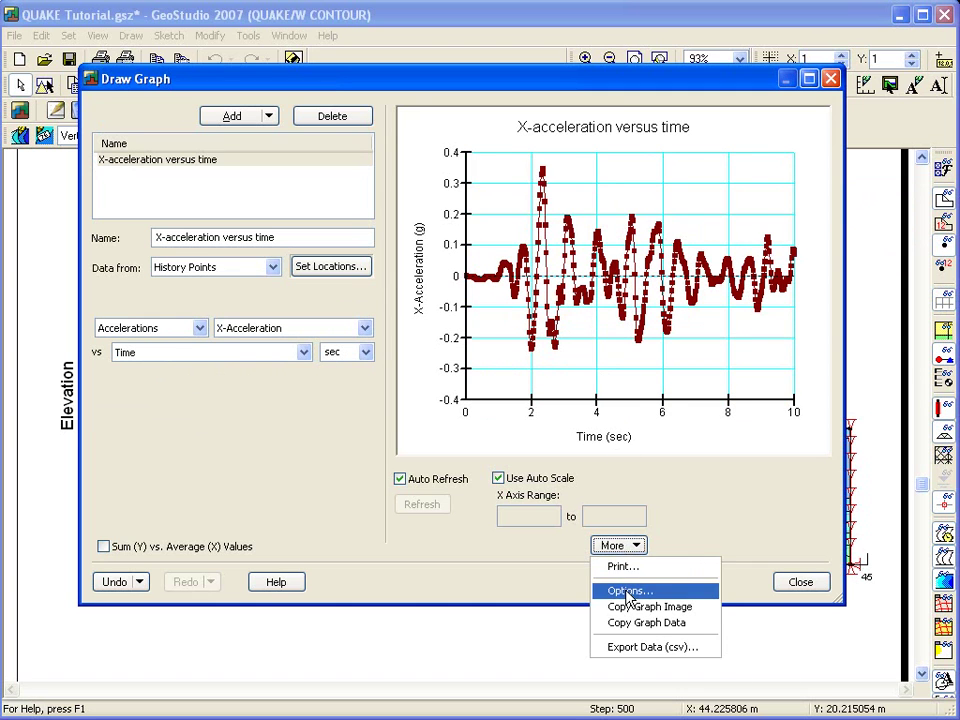
click(629, 592)
click(268, 444)
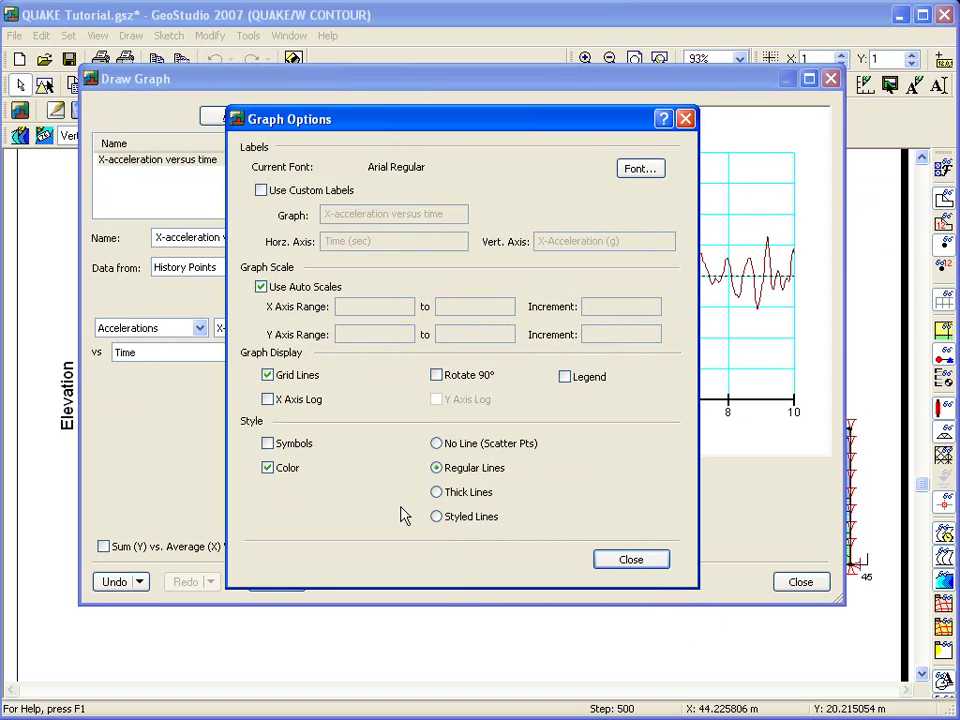
click(620, 560)
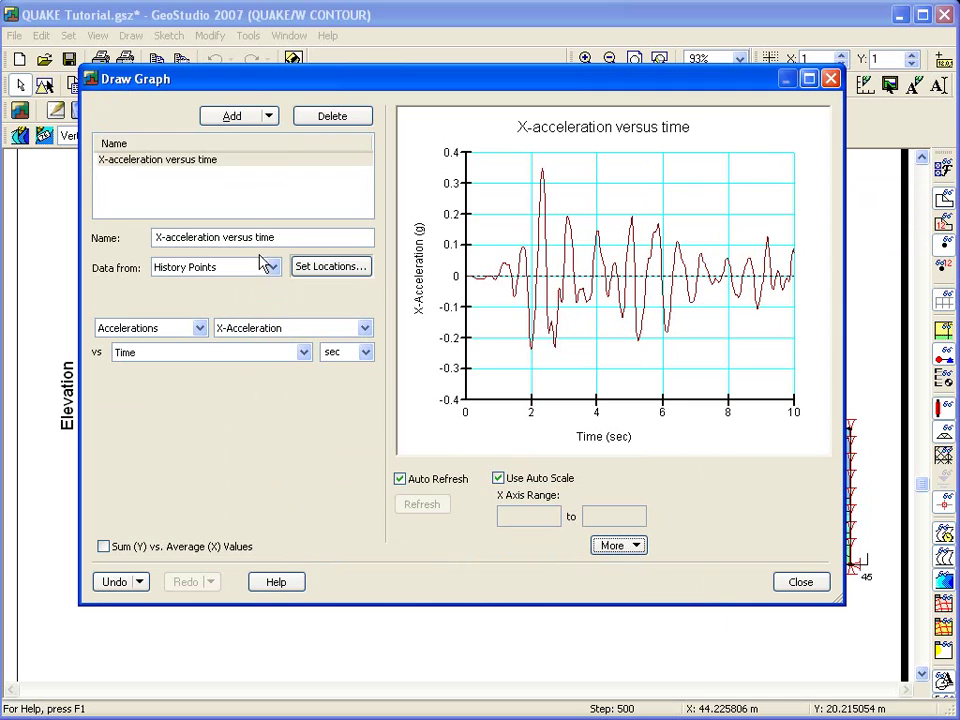
Clone the graph as "X-acceleration versus time at base" and set its location to the history point on the foundation's base.
click(270, 119)
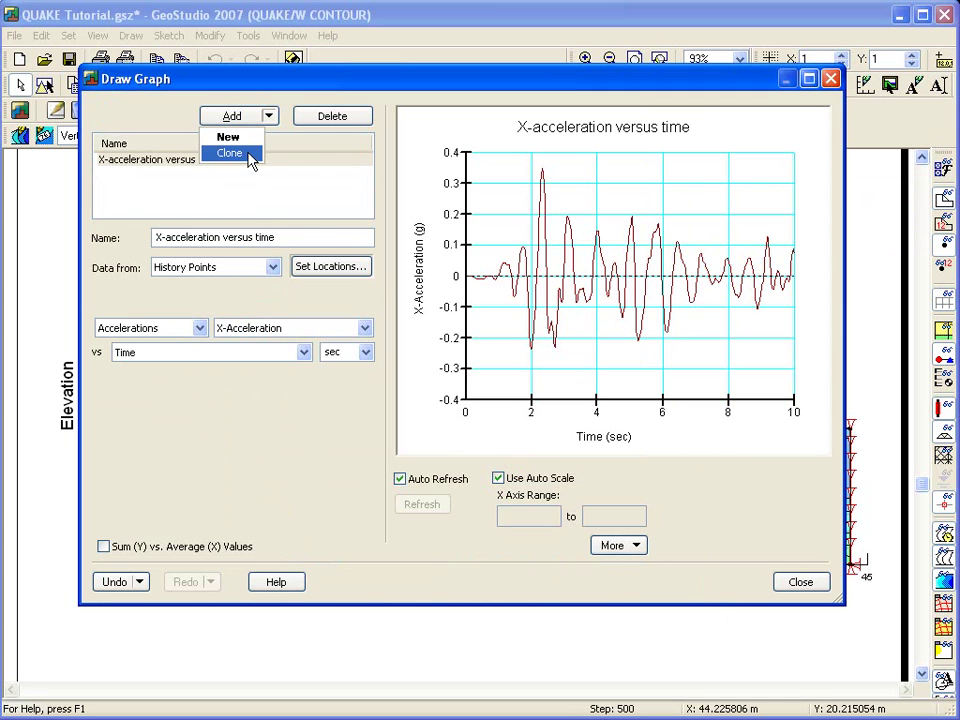
click(251, 160)
double_click(314, 233)
text(at base)
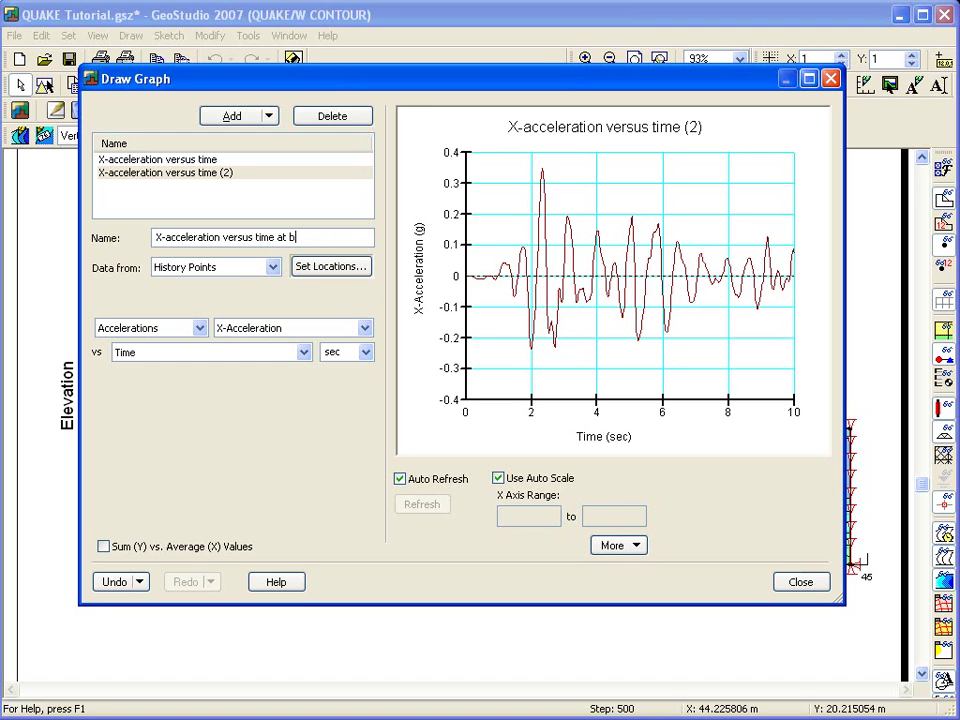
click(324, 268)
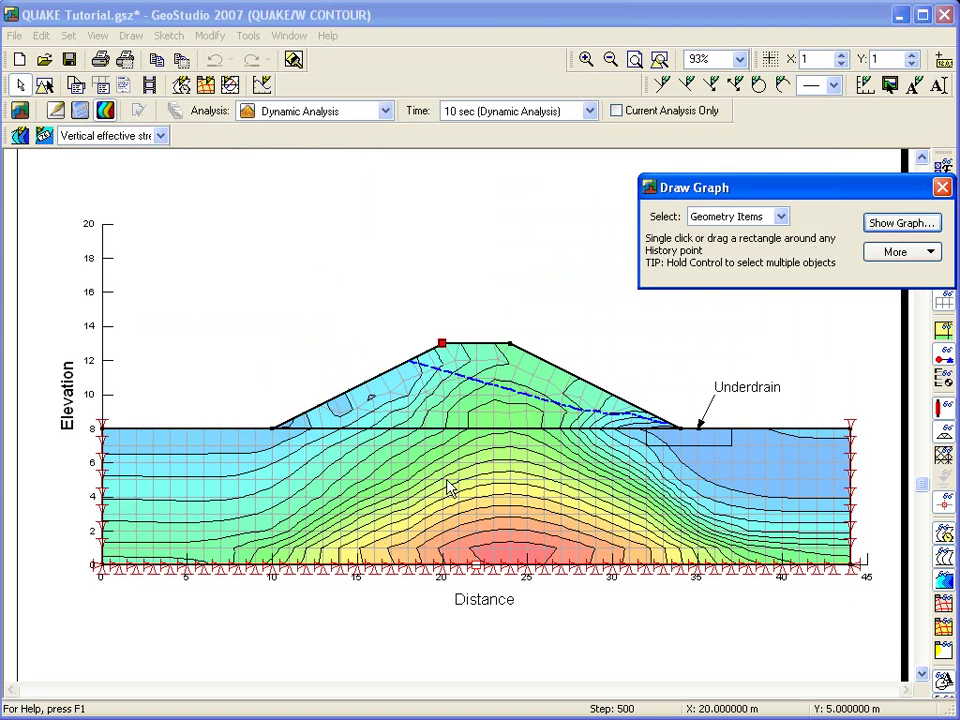
click(477, 566)
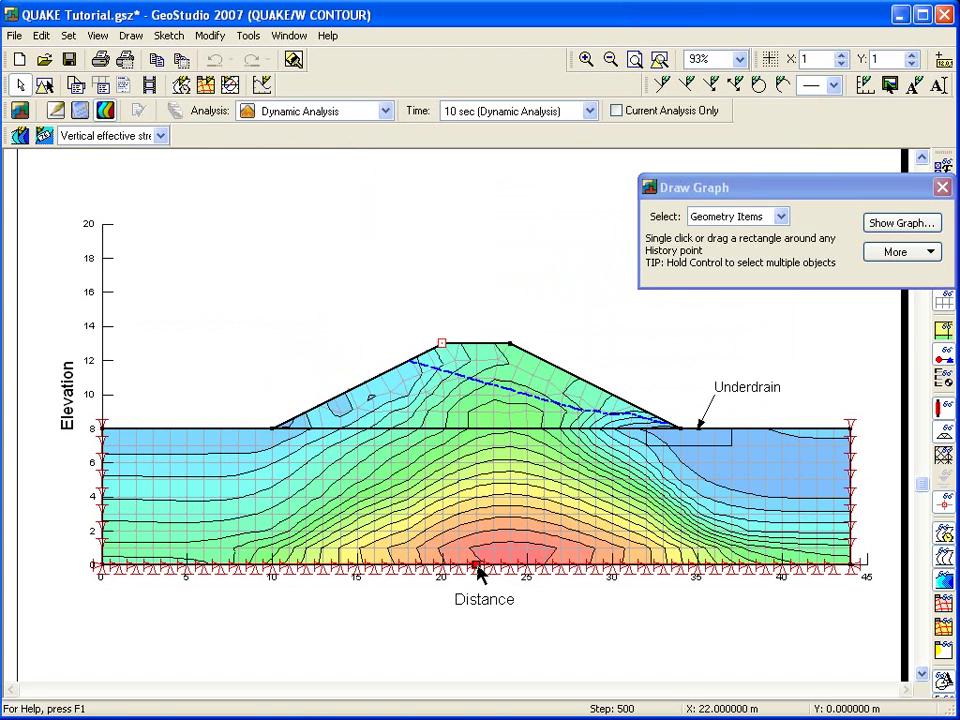
click(889, 225)
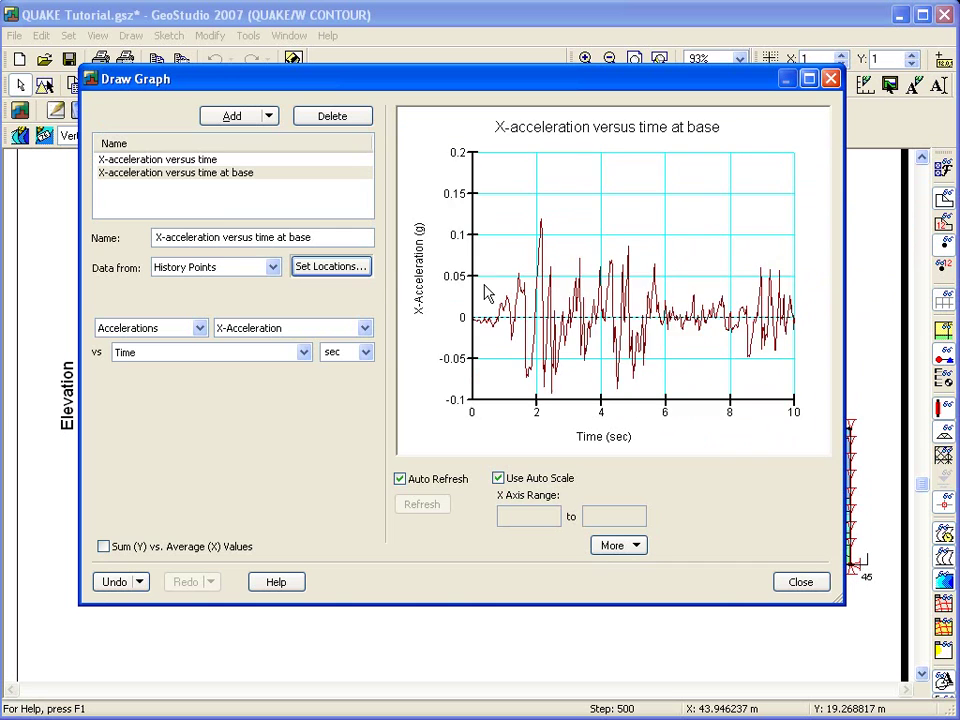
Compare the crest and base X-acceleration curves in one plot, ending with only the base graph selected.
ctrl+click(189, 162)
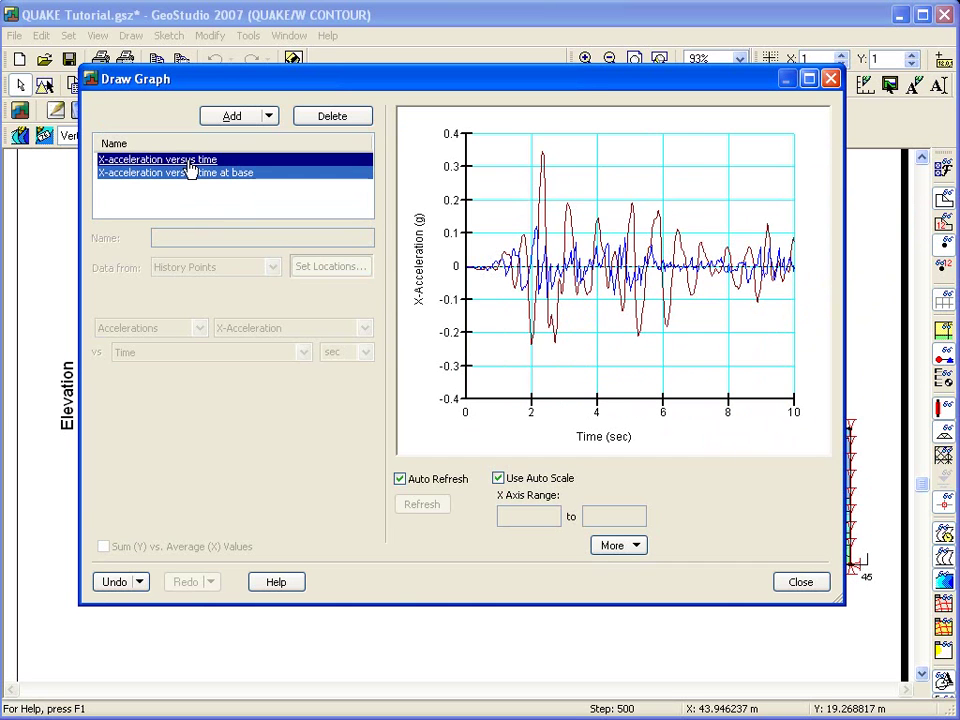
mouse_move(547, 163)
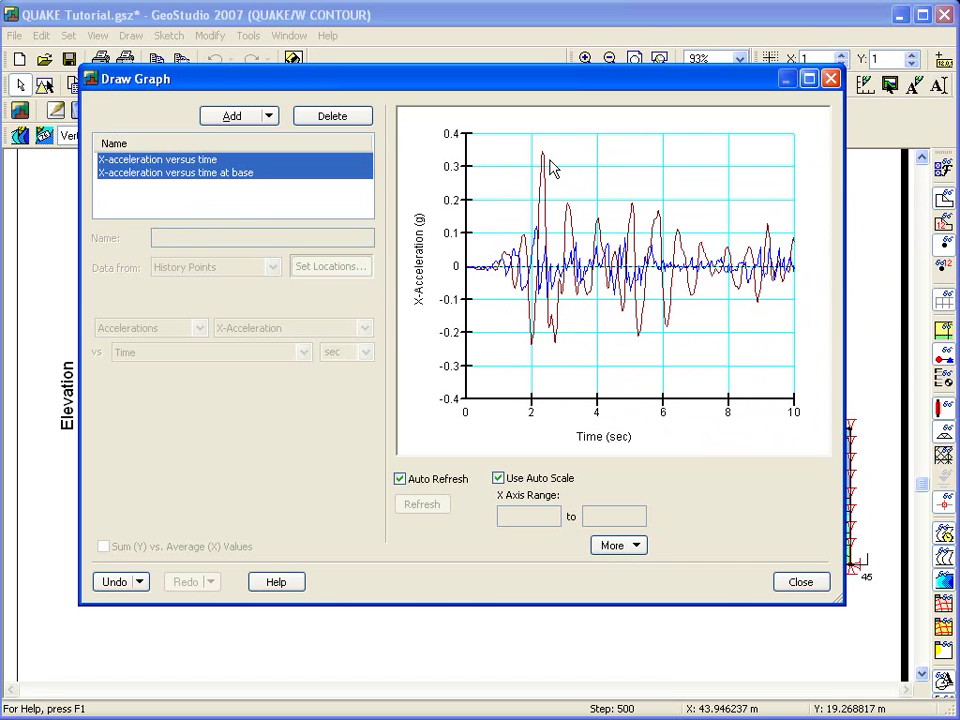
click(425, 150)
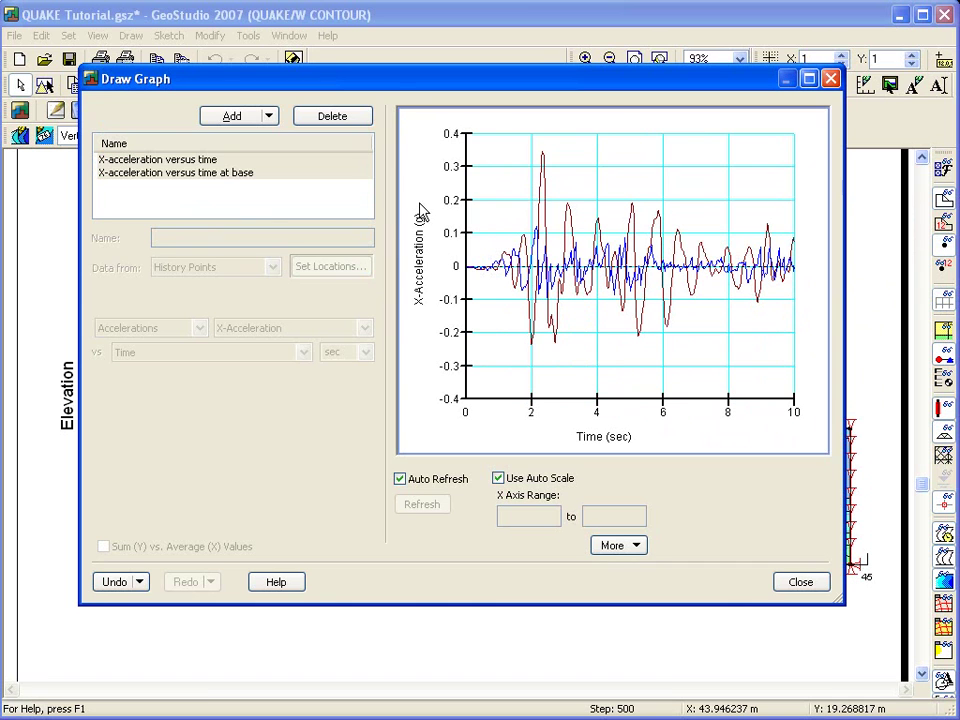
click(257, 175)
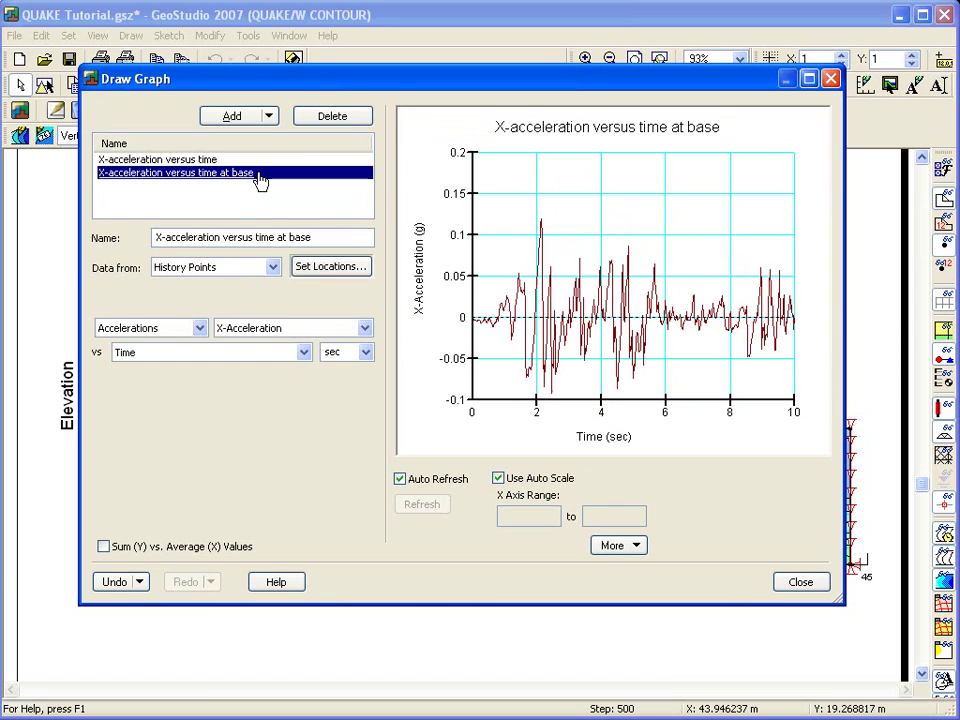
Add a new graph named "Relative lateral displacements".
click(232, 116)
drag(210, 237, 124, 238)
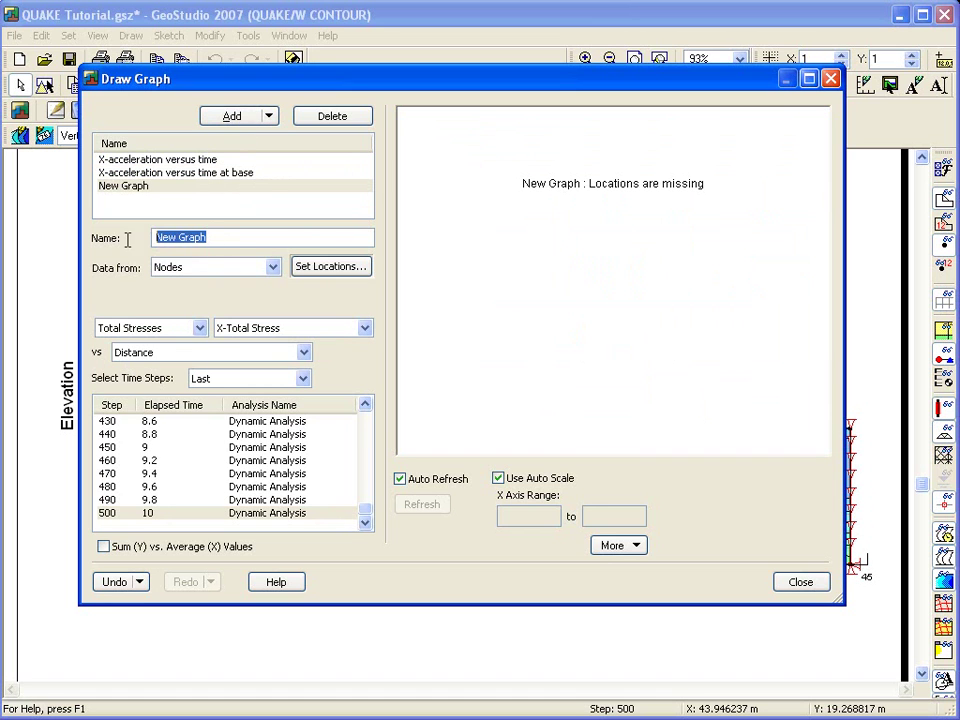
text(Rel)
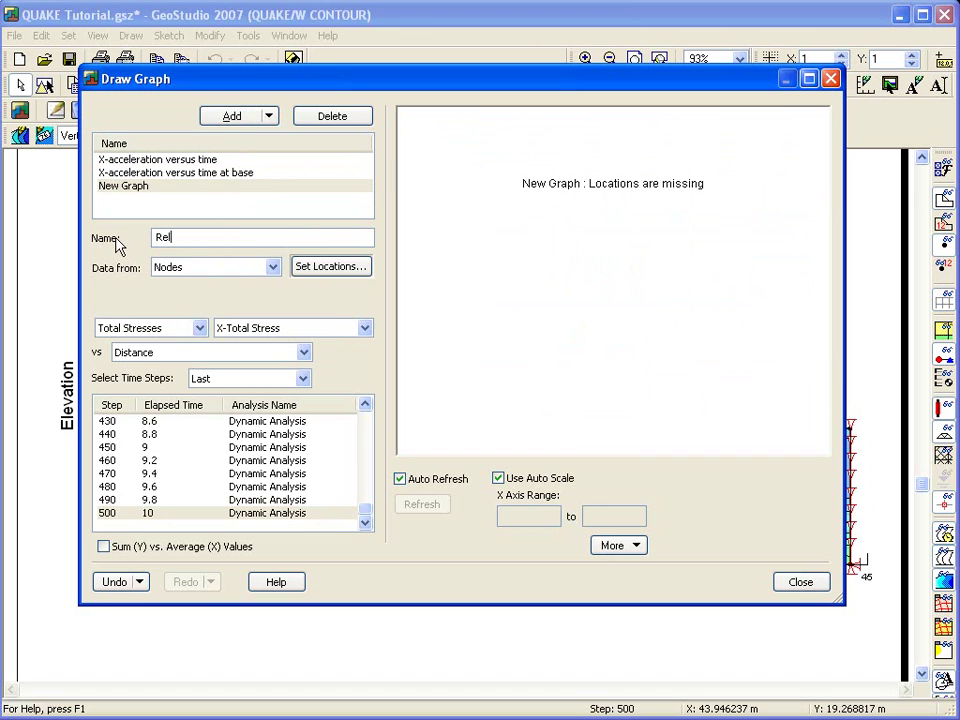
text(ative lateral displacements)
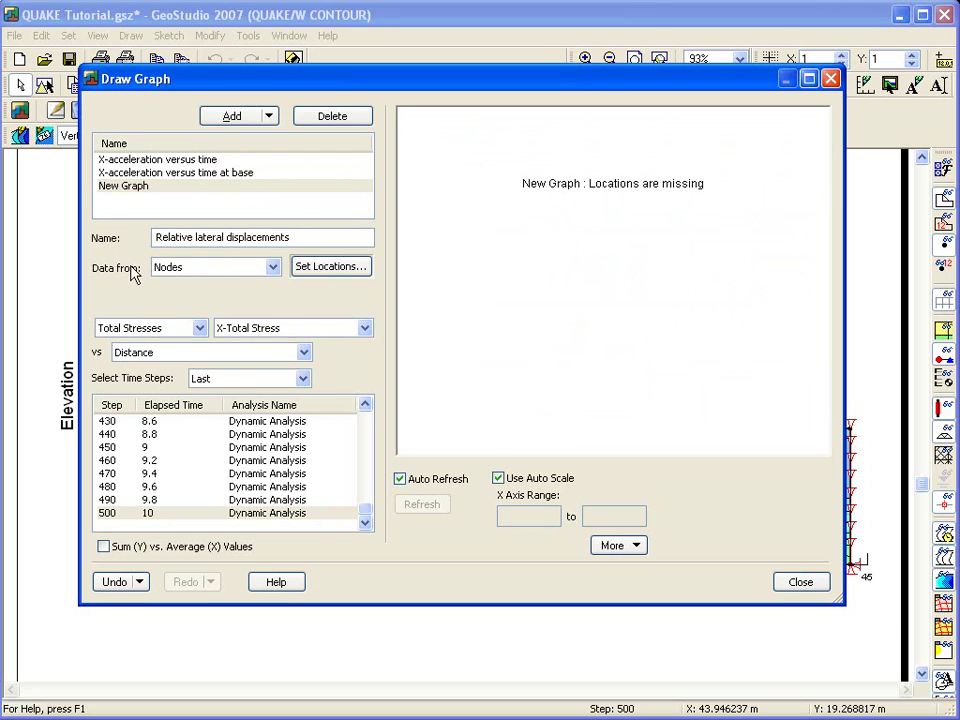
Plot Relative X-Displacement versus Y for all time steps, using the nodes on the vertical section at about X = 22 m through the crest.
click(199, 328)
click(152, 424)
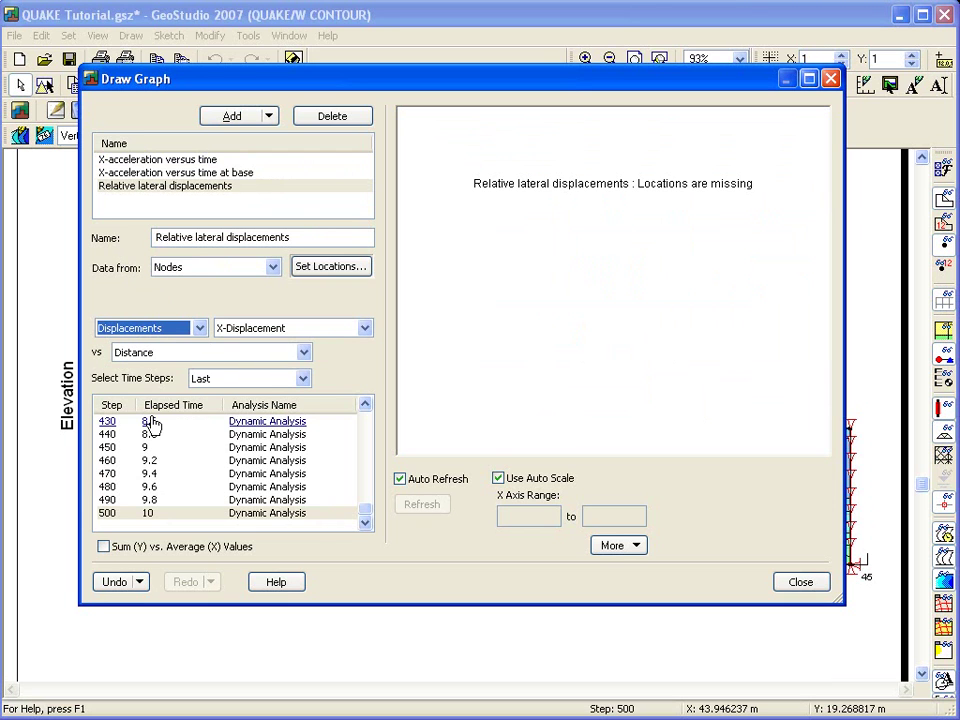
click(305, 330)
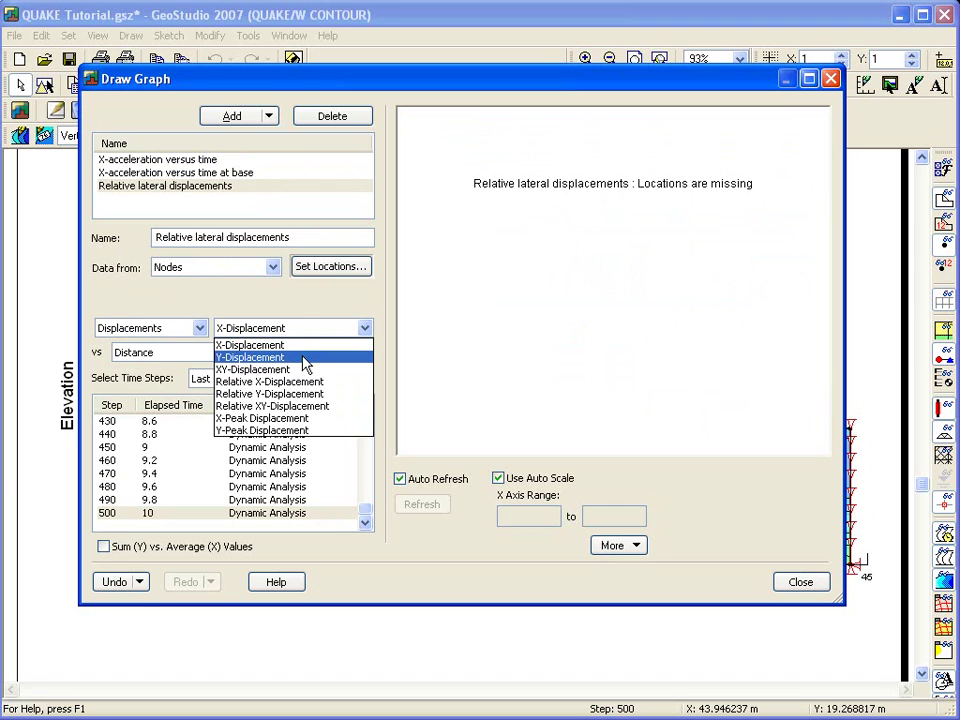
click(306, 385)
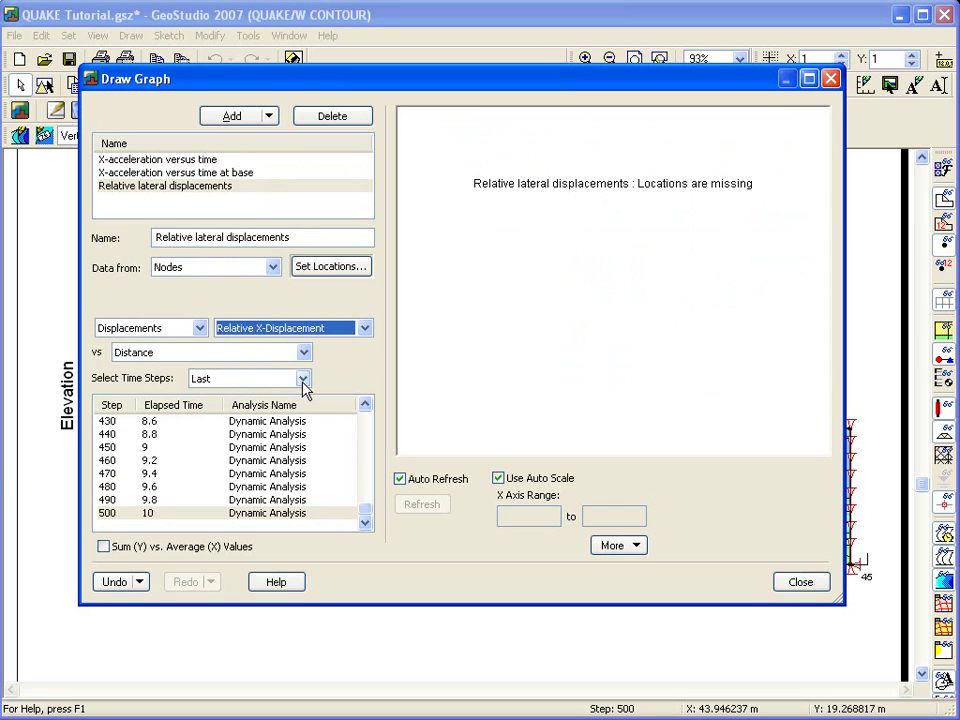
click(303, 352)
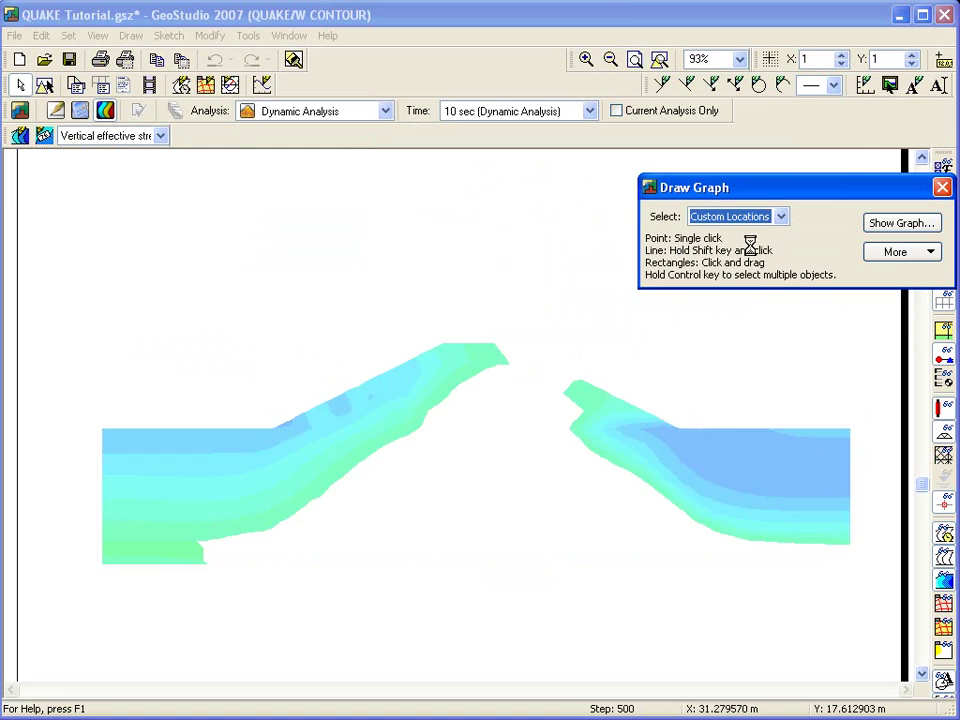
drag(467, 321, 479, 570)
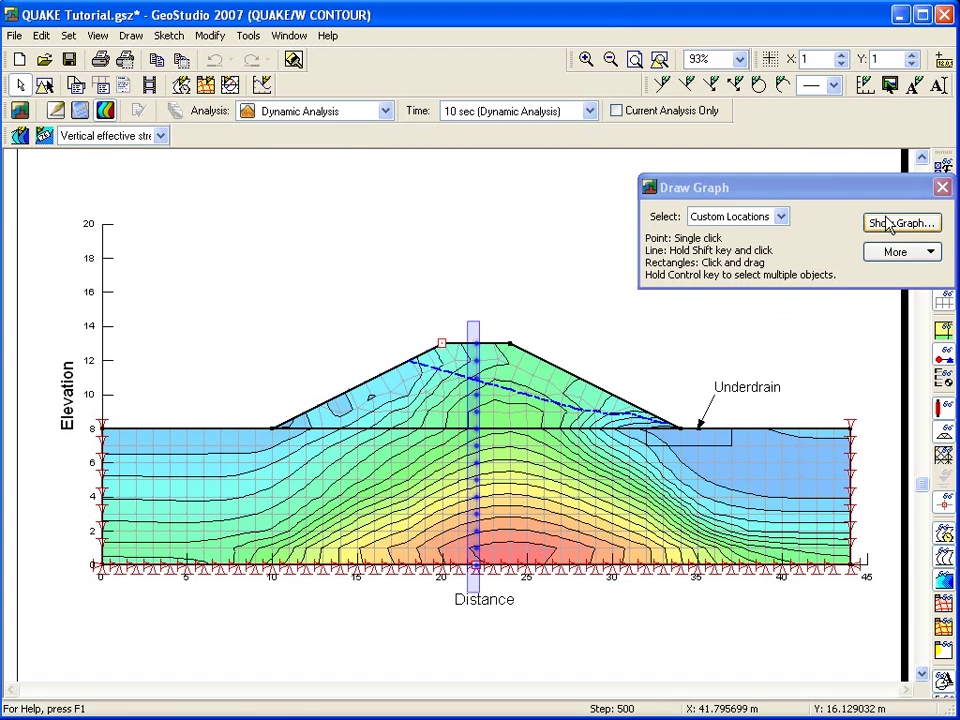
click(888, 224)
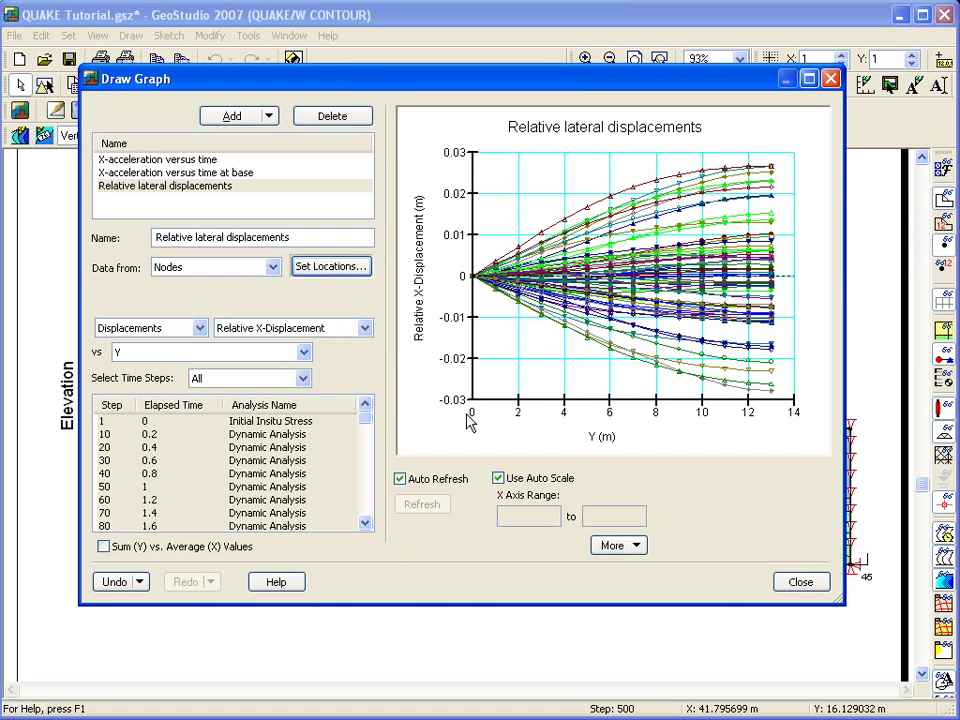
Rotate the relative lateral displacements graph by 90° in its options and close the graph window.
click(623, 556)
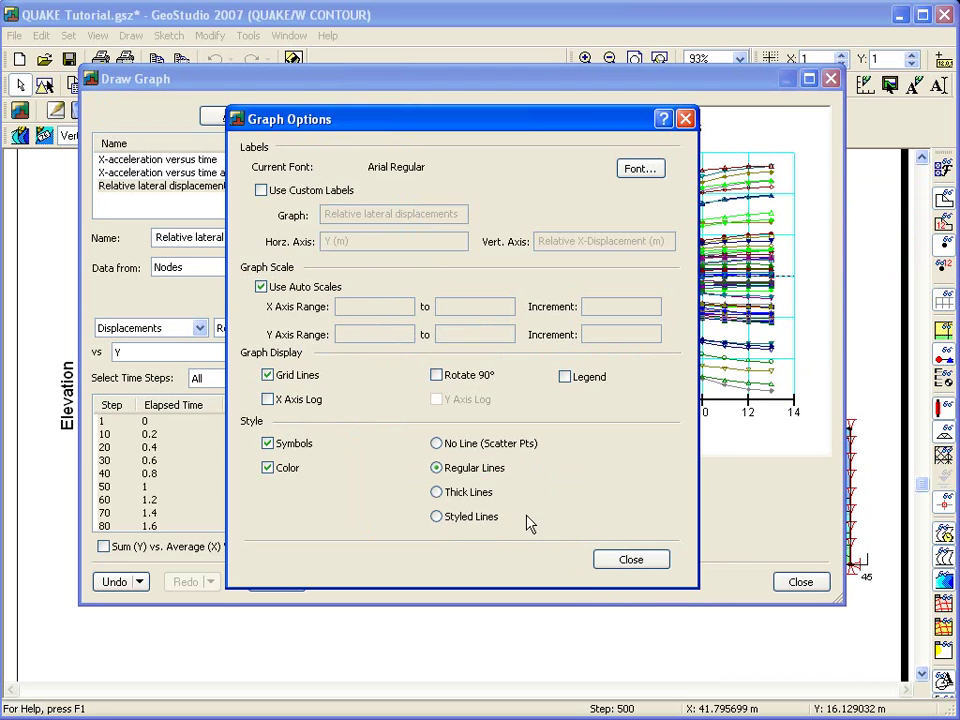
click(436, 375)
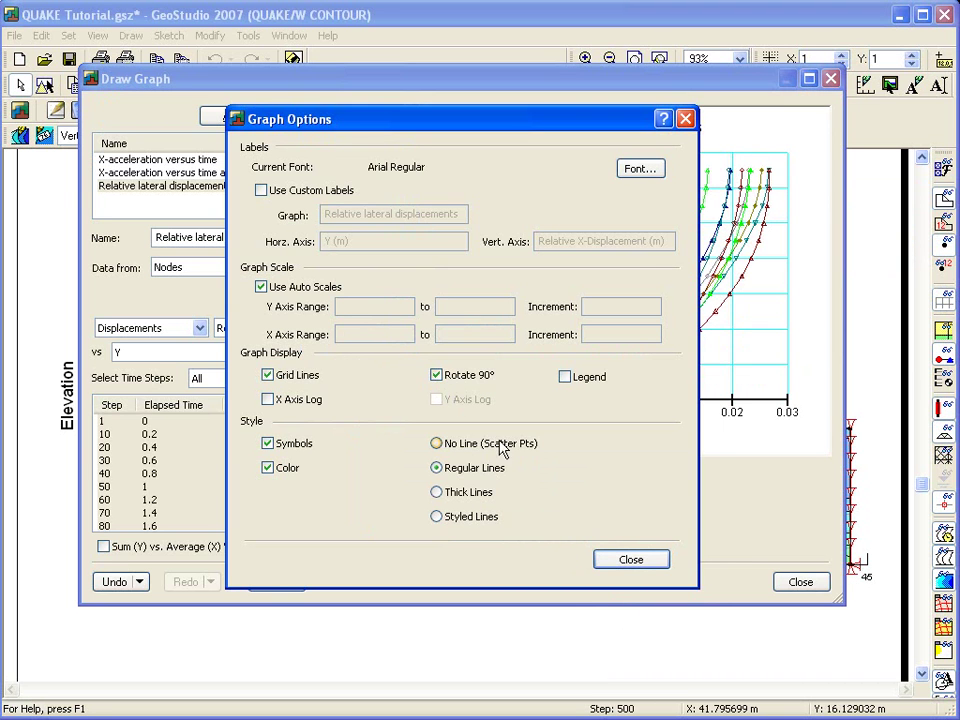
click(624, 560)
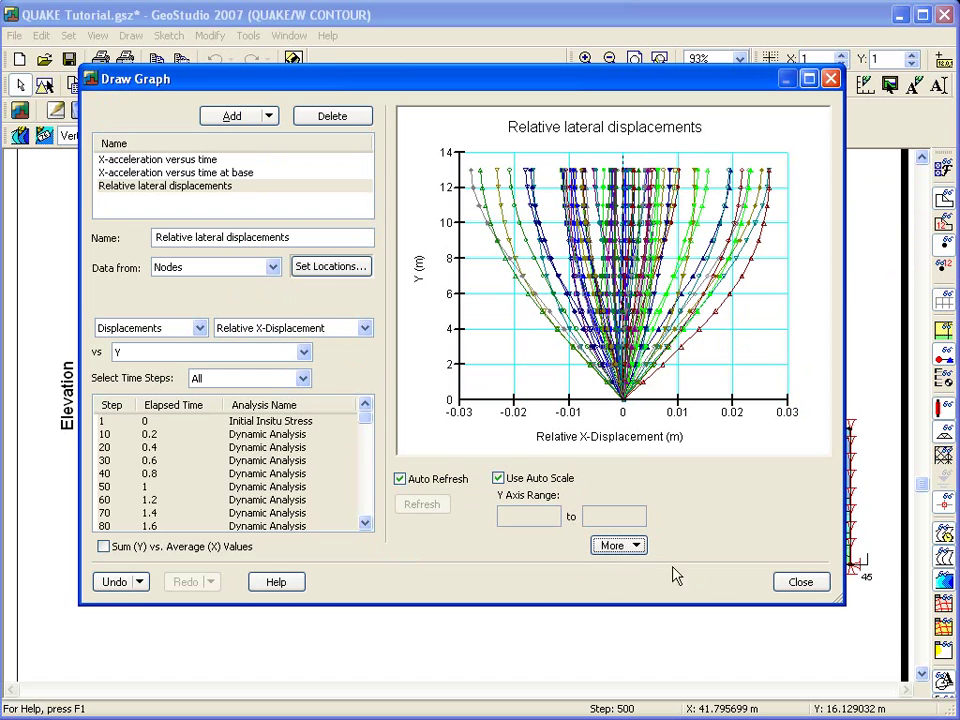
click(799, 582)
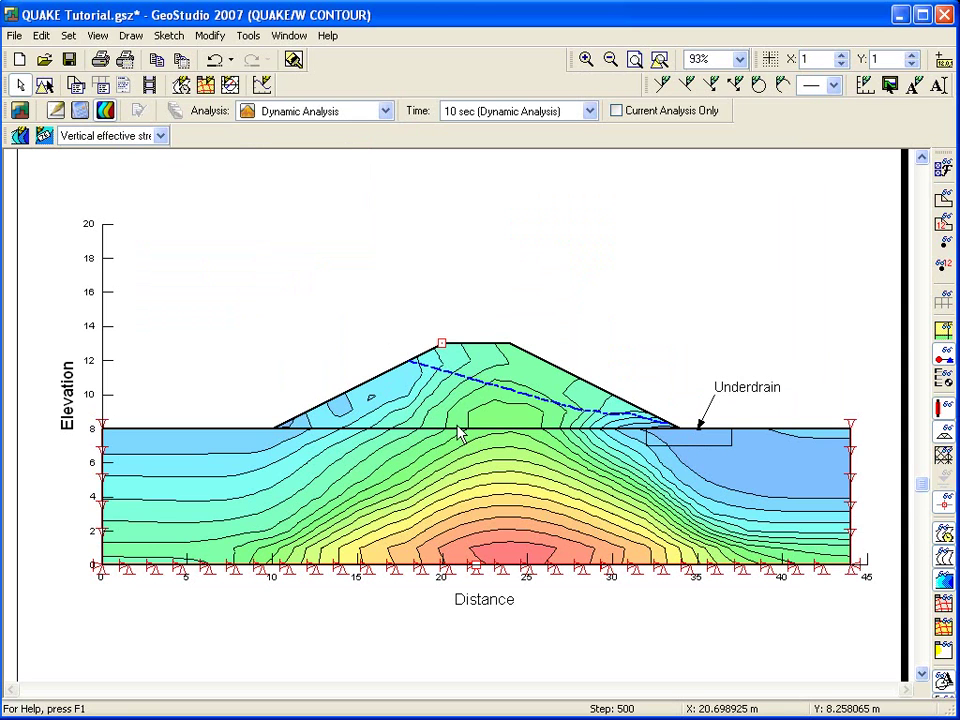
Draw the relative motion displacements as a deformed mesh over the contoured embankment.
click(126, 37)
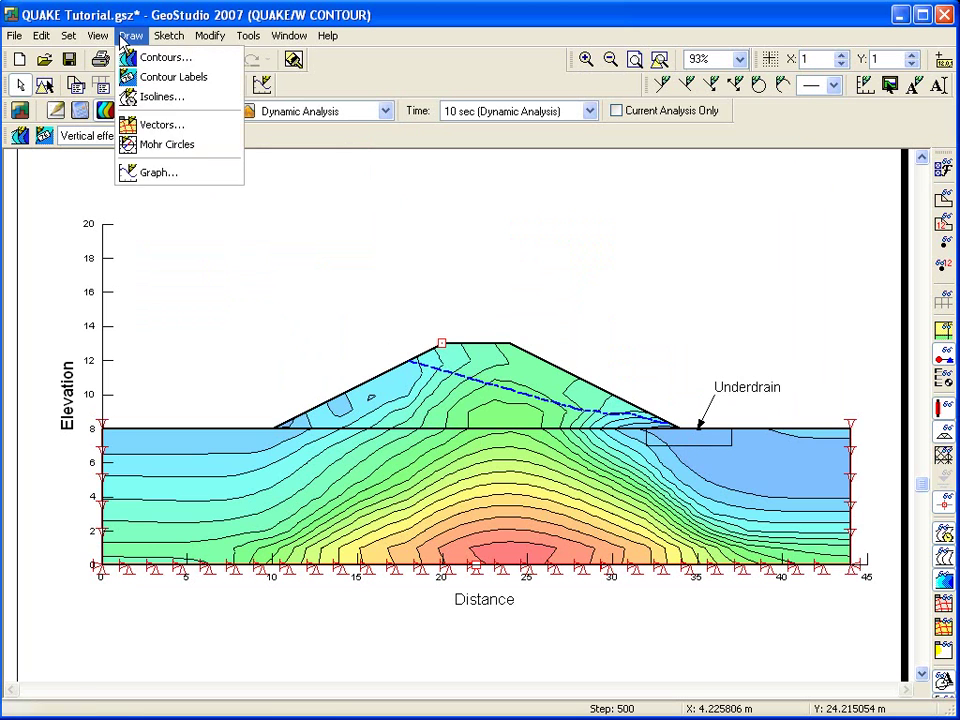
click(158, 125)
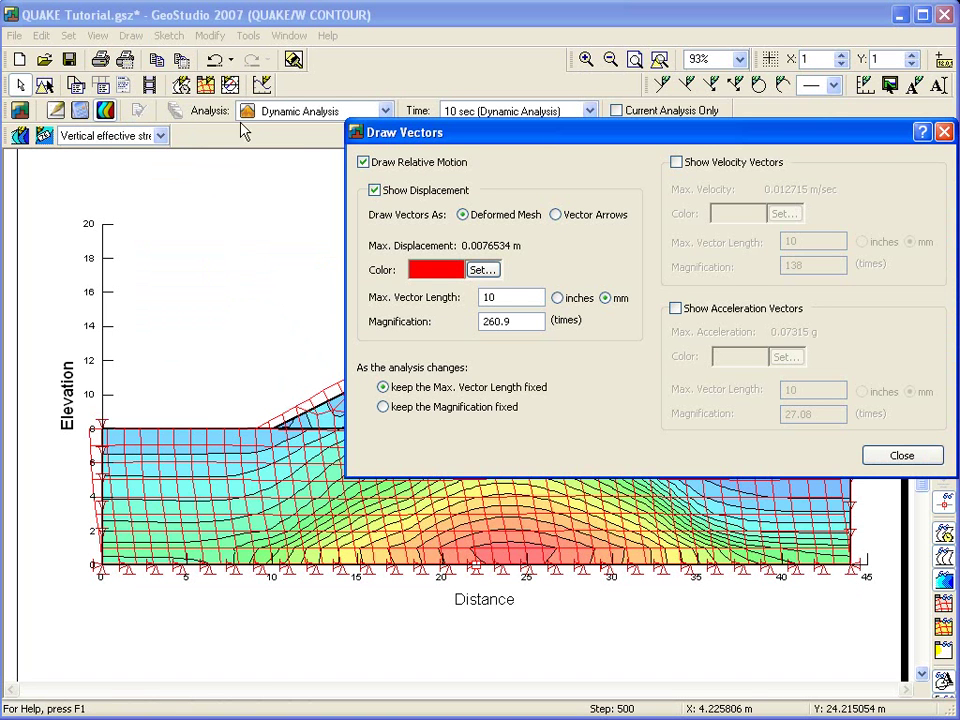
click(363, 163)
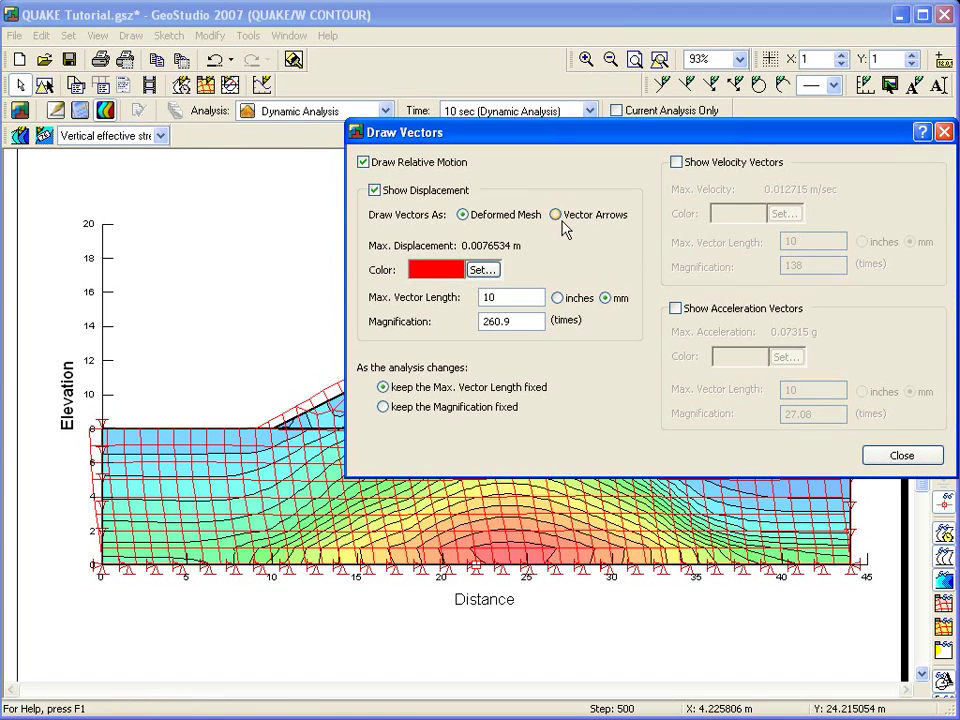
click(895, 457)
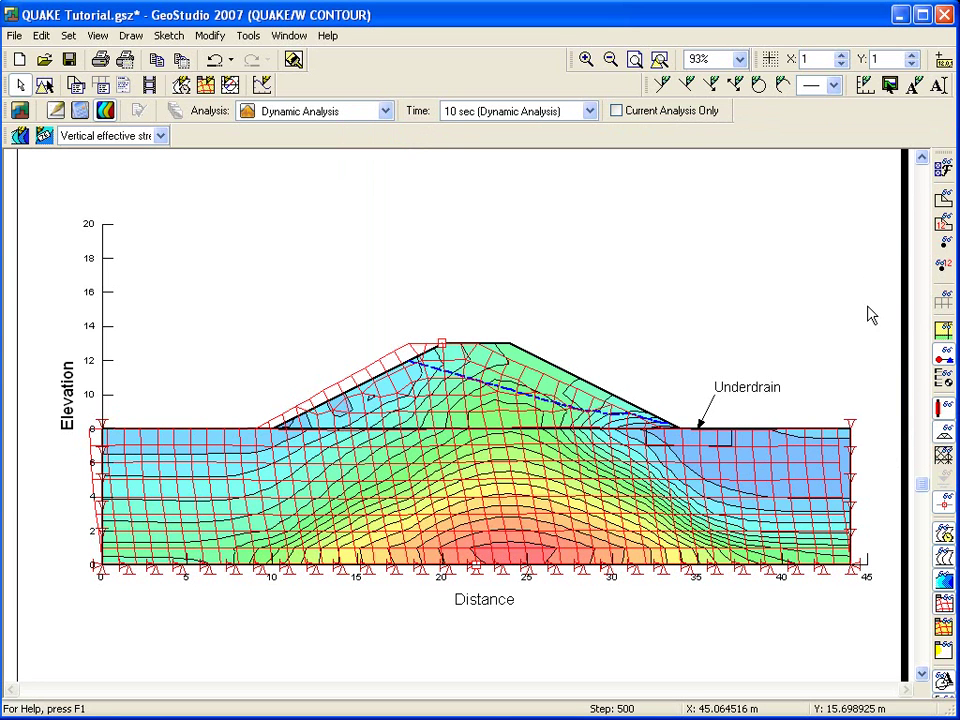
Hide the axes, the DEFINE sketch and the boundary conditions in the display preferences.
click(944, 168)
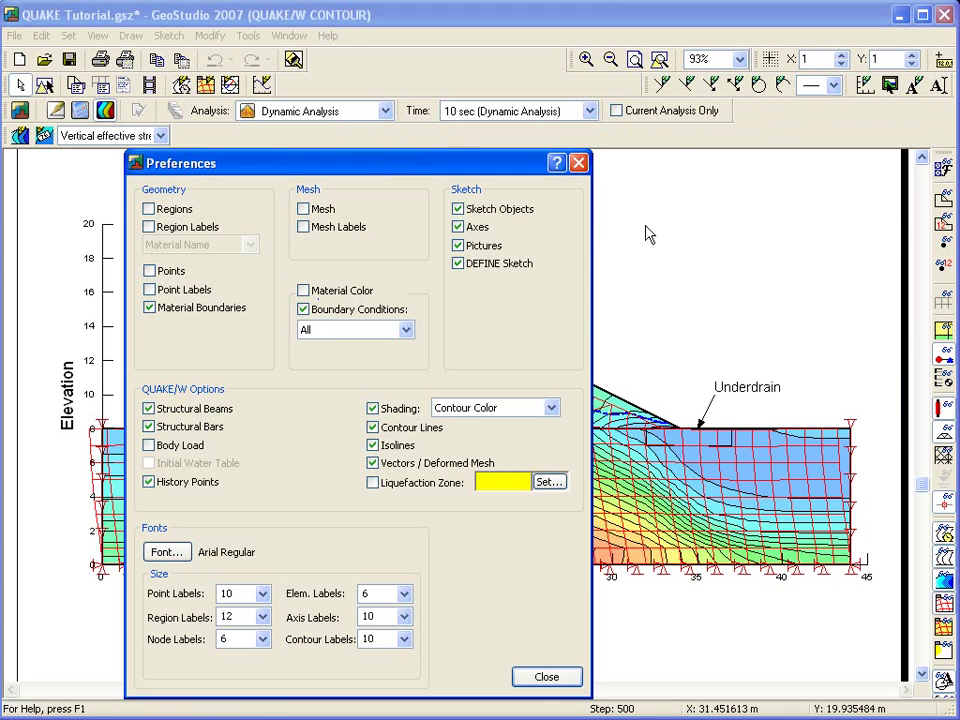
click(460, 228)
click(461, 263)
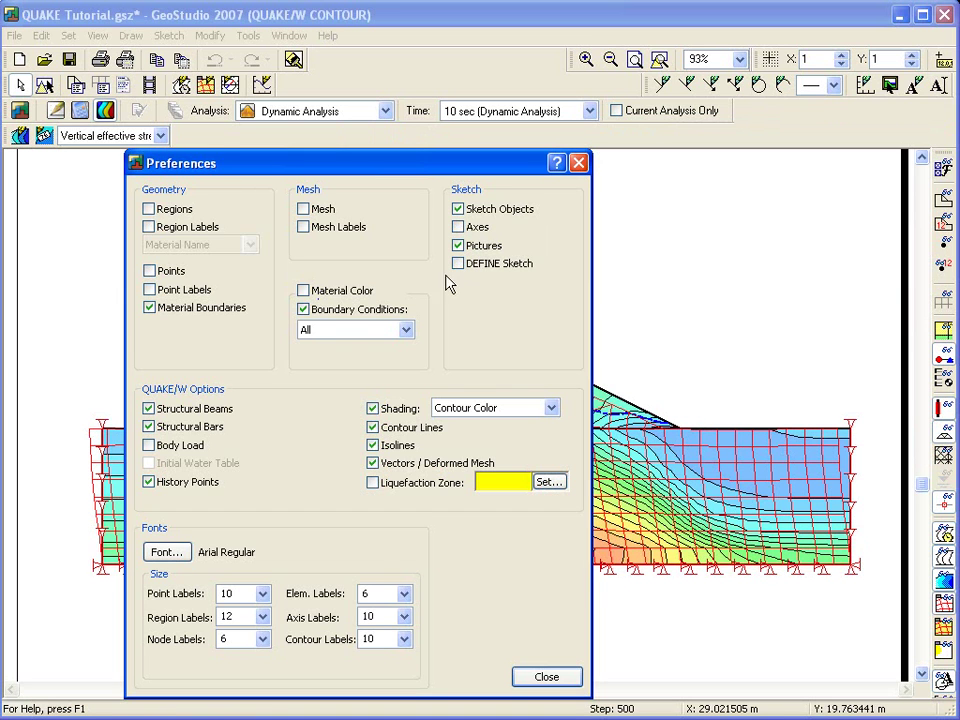
click(333, 311)
click(547, 676)
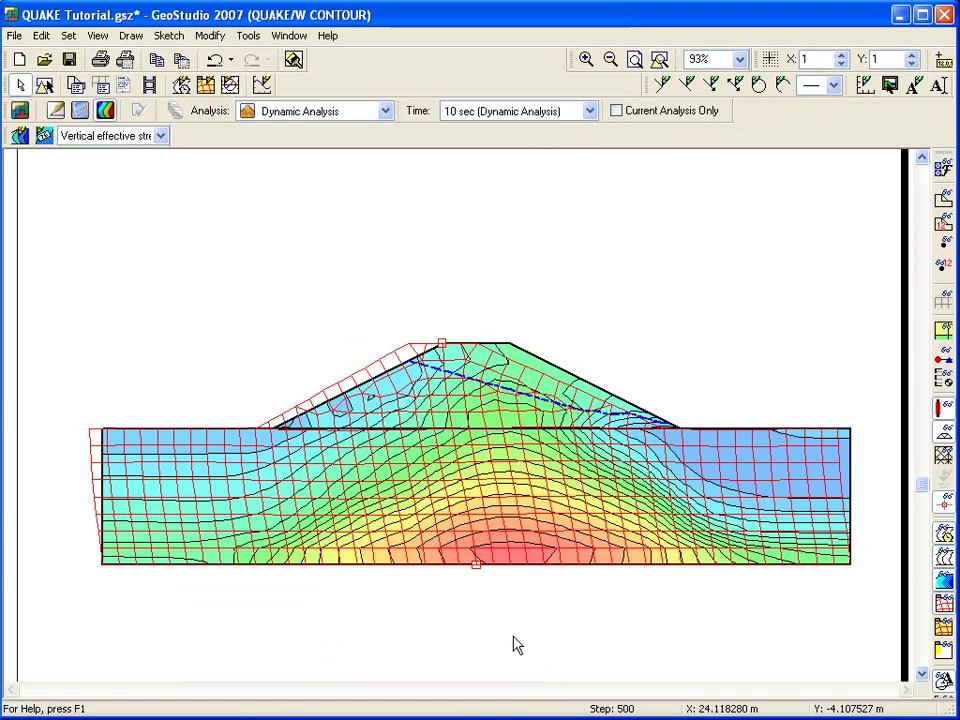
Create a movie of all time steps, save it as "quake movie.avi", and close the player and movie settings once it has played.
click(100, 37)
click(118, 127)
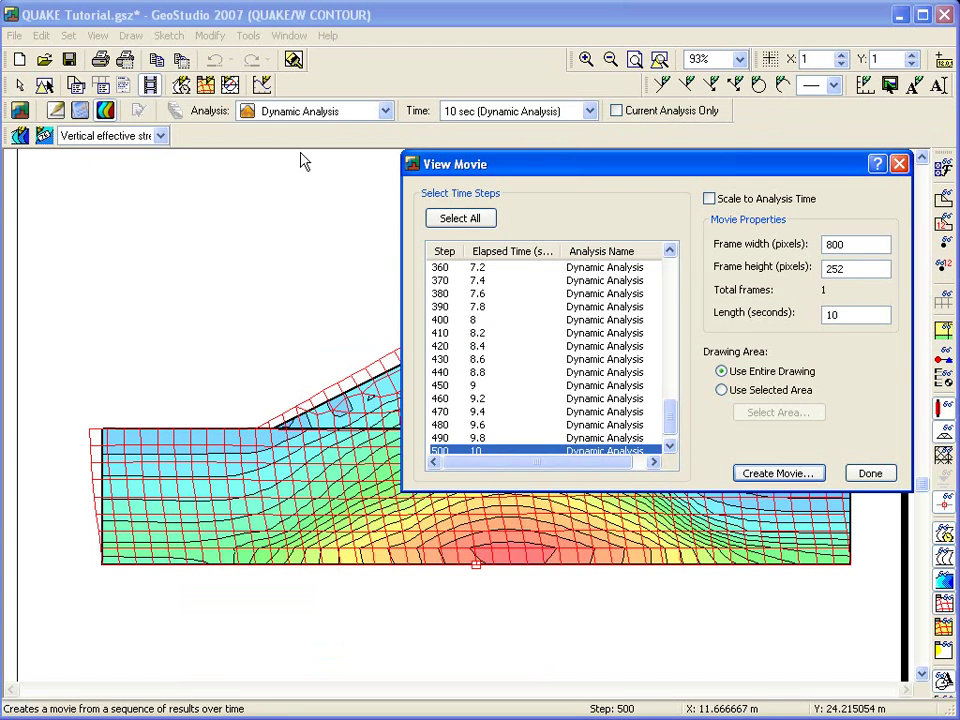
click(460, 220)
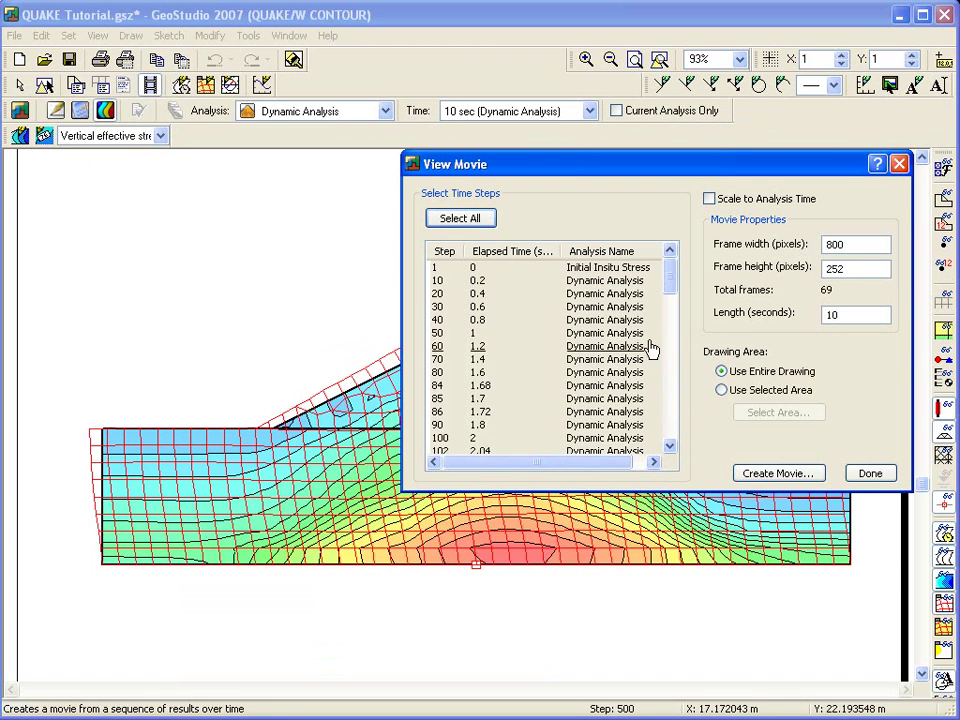
click(762, 472)
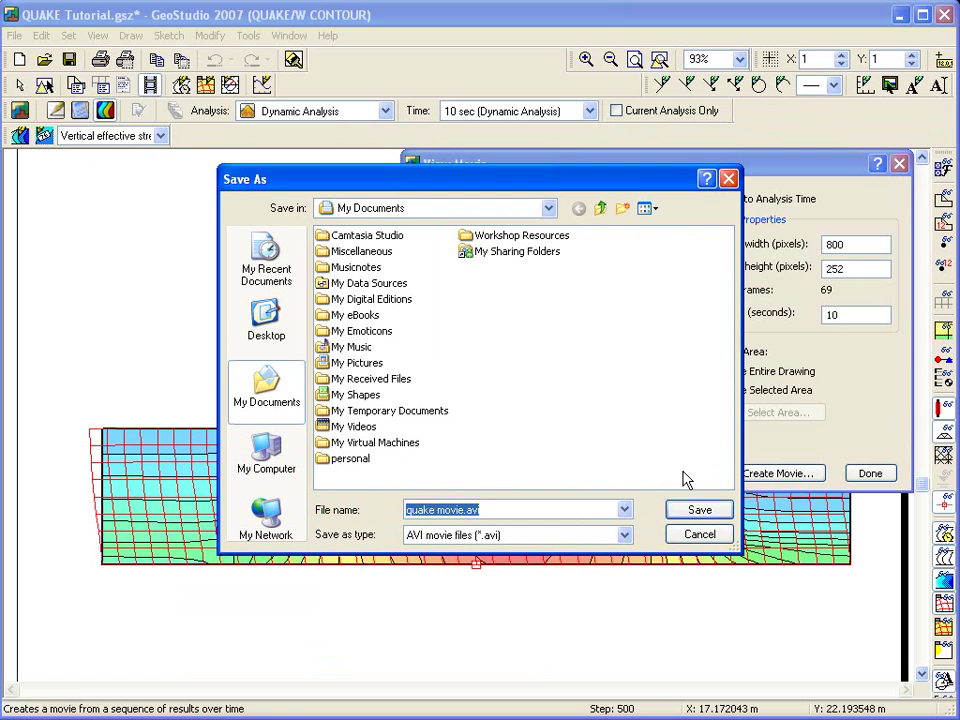
click(692, 510)
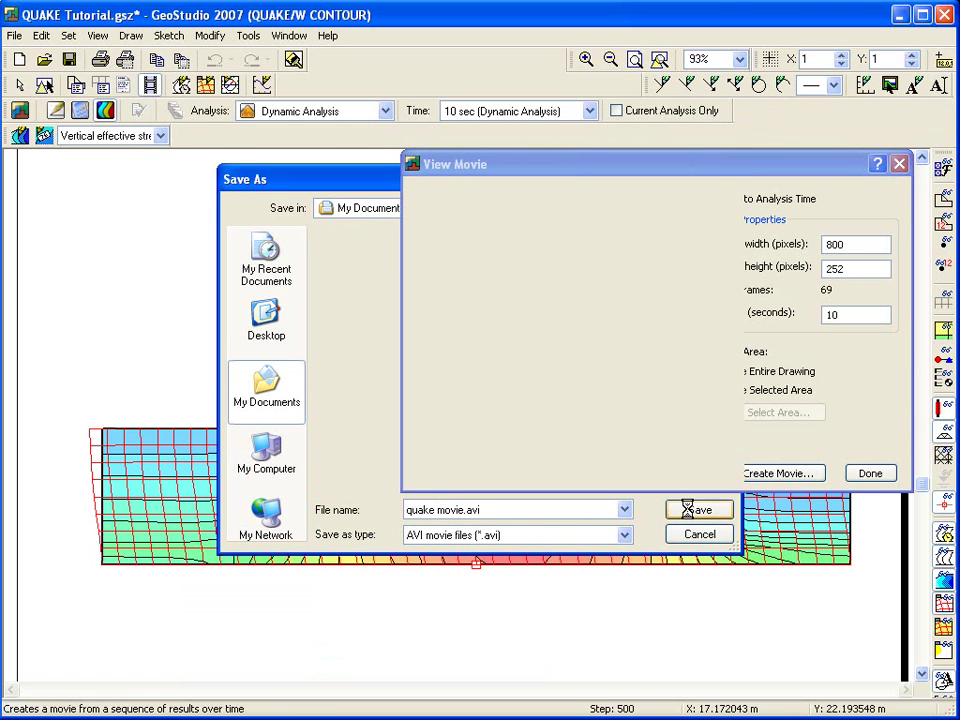
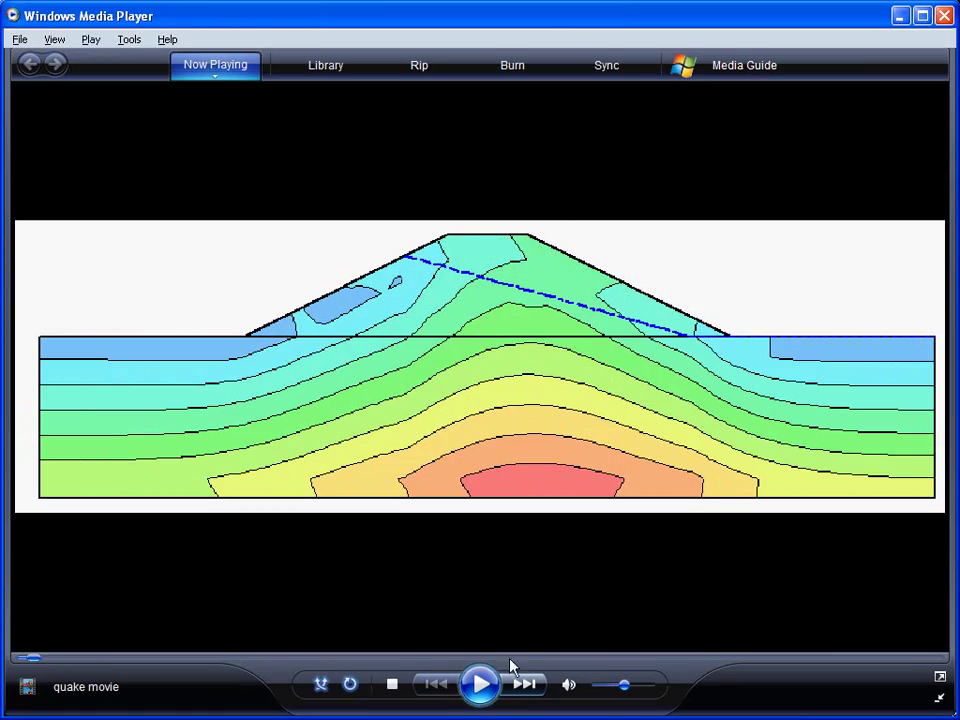
click(945, 20)
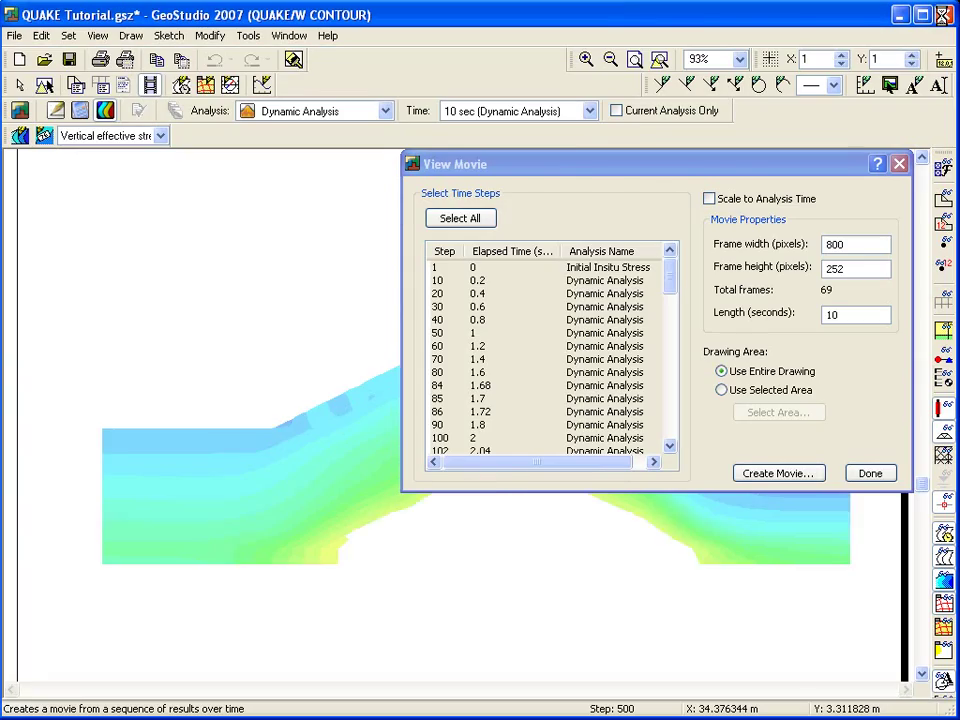
click(866, 472)
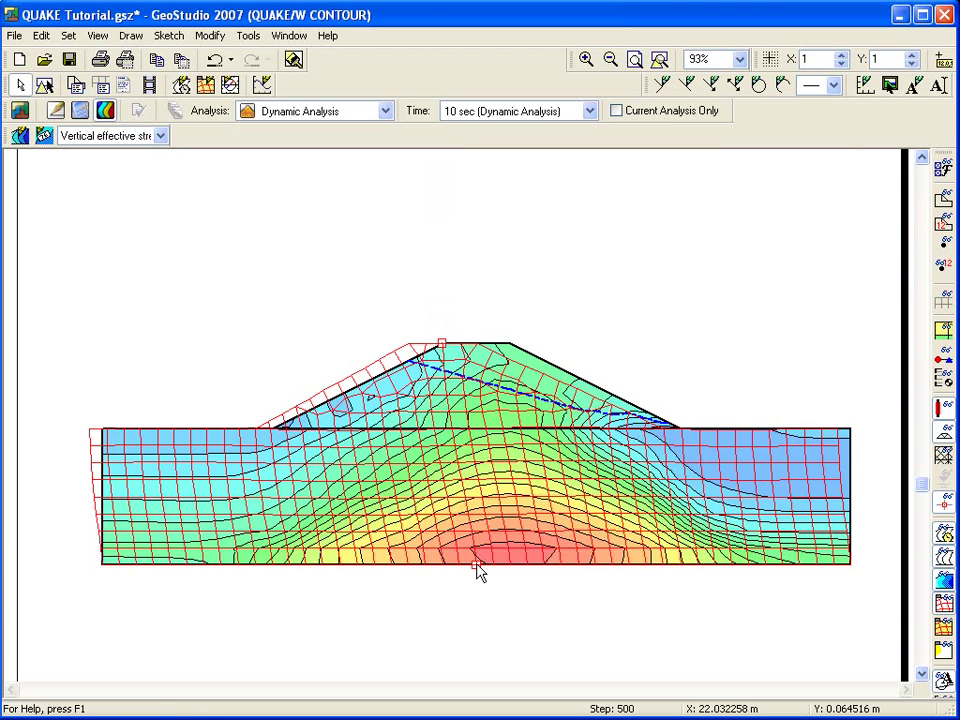
Turn off the deformed mesh, contour lines and isolines, and display the liquefaction zone.
click(943, 605)
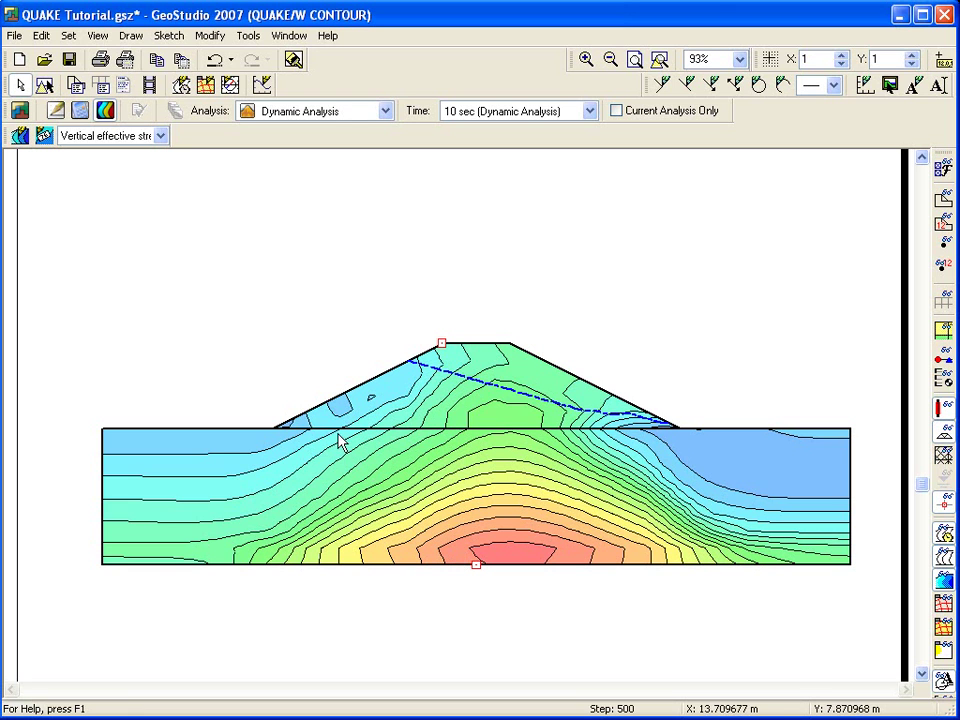
click(98, 35)
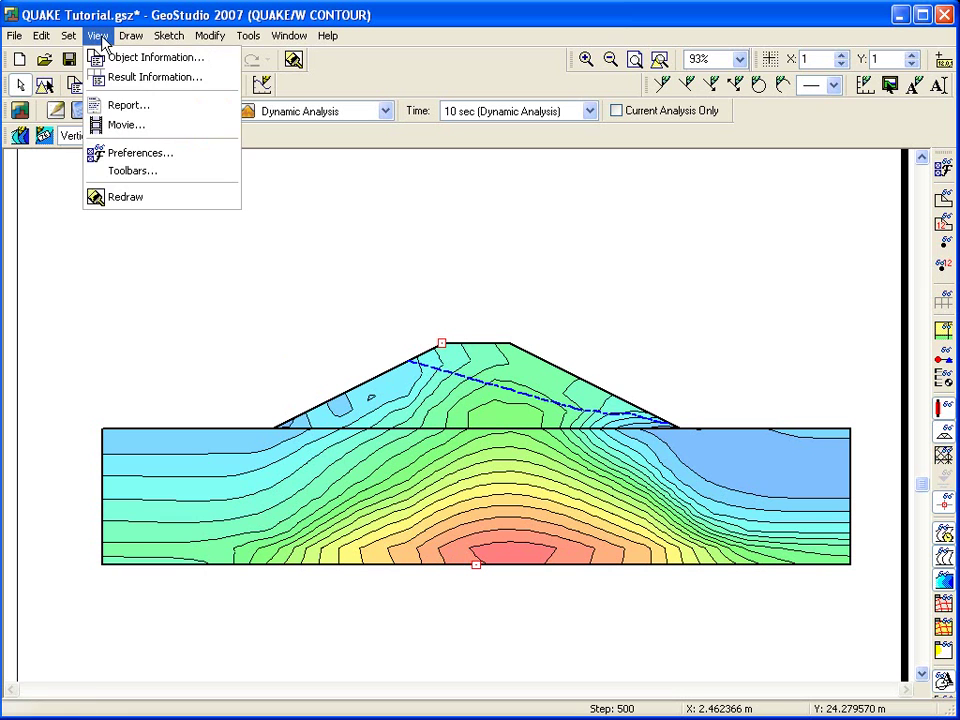
click(140, 154)
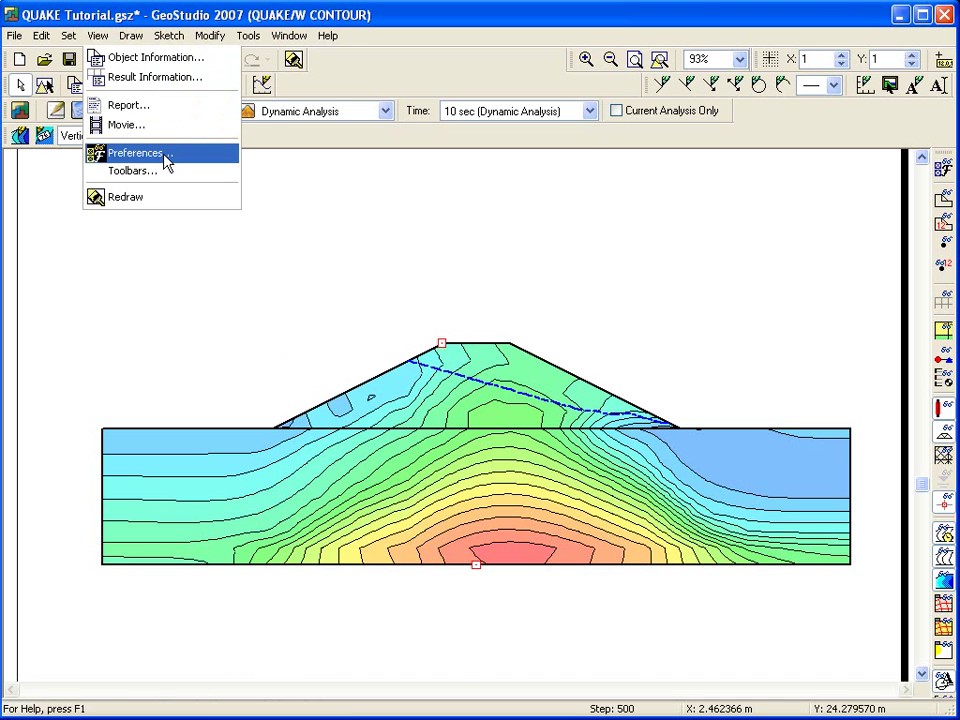
drag(207, 170, 323, 80)
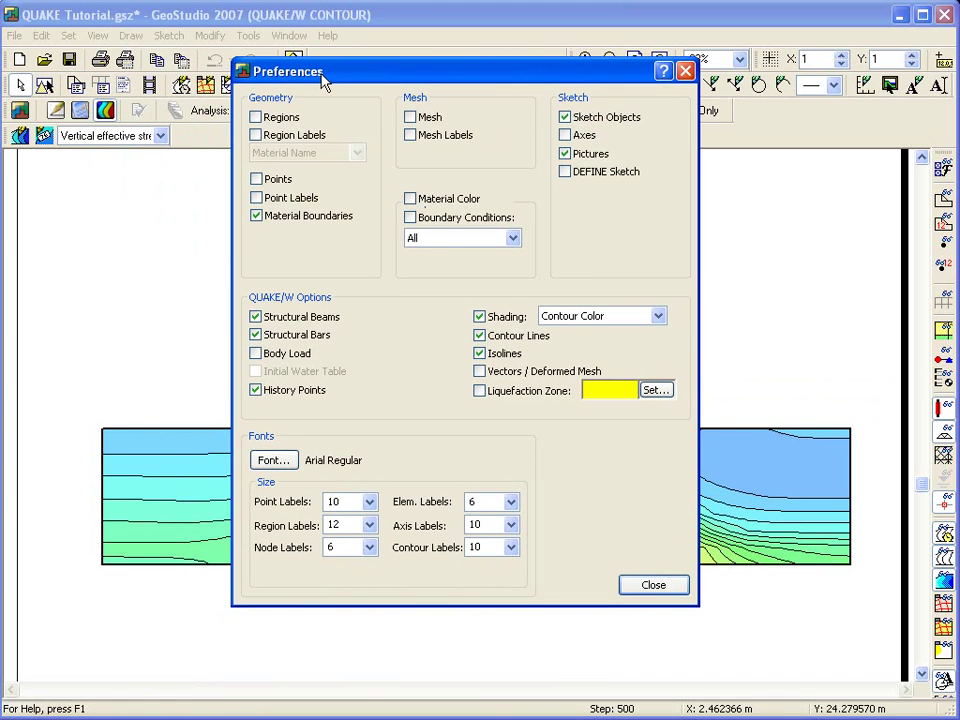
click(480, 390)
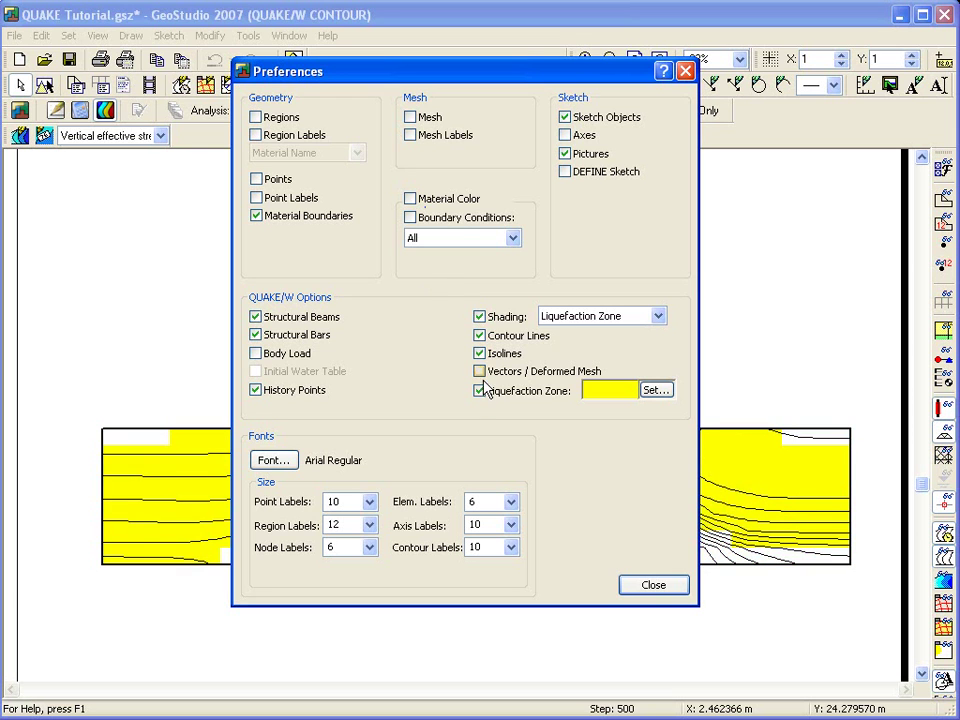
click(480, 336)
click(480, 353)
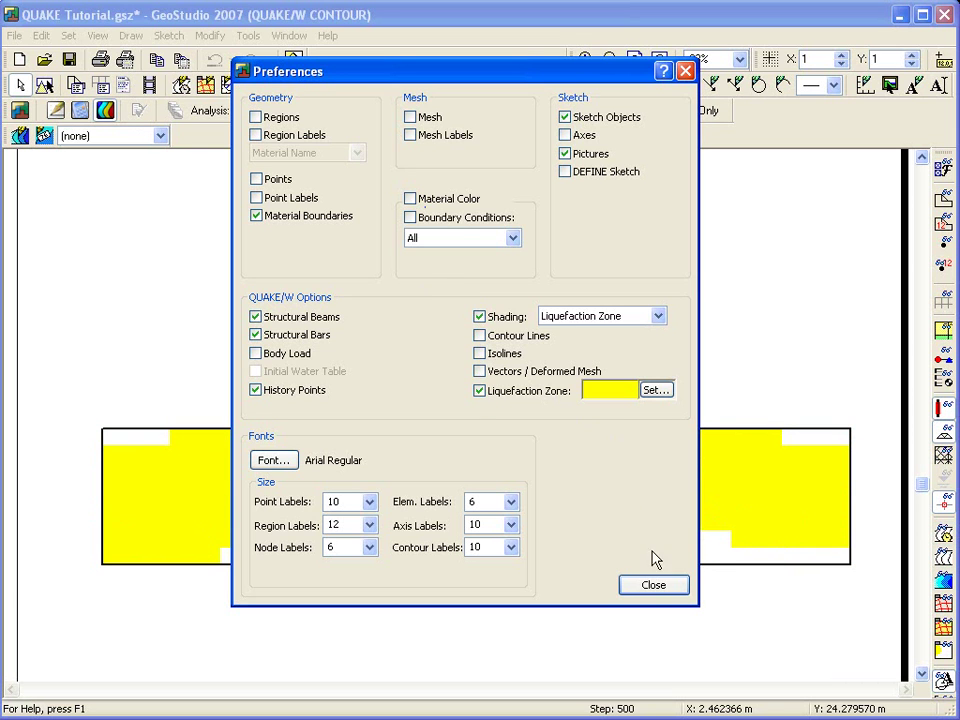
click(654, 586)
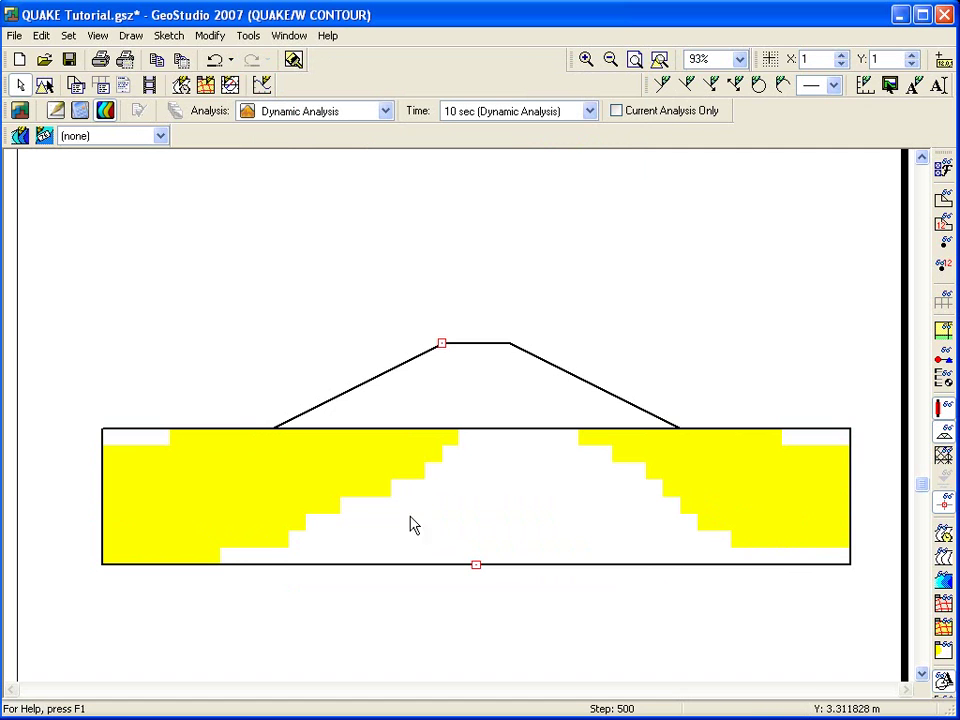
Add a new contour named "excess pore-water pressures" to the Dynamic Analysis results.
click(137, 38)
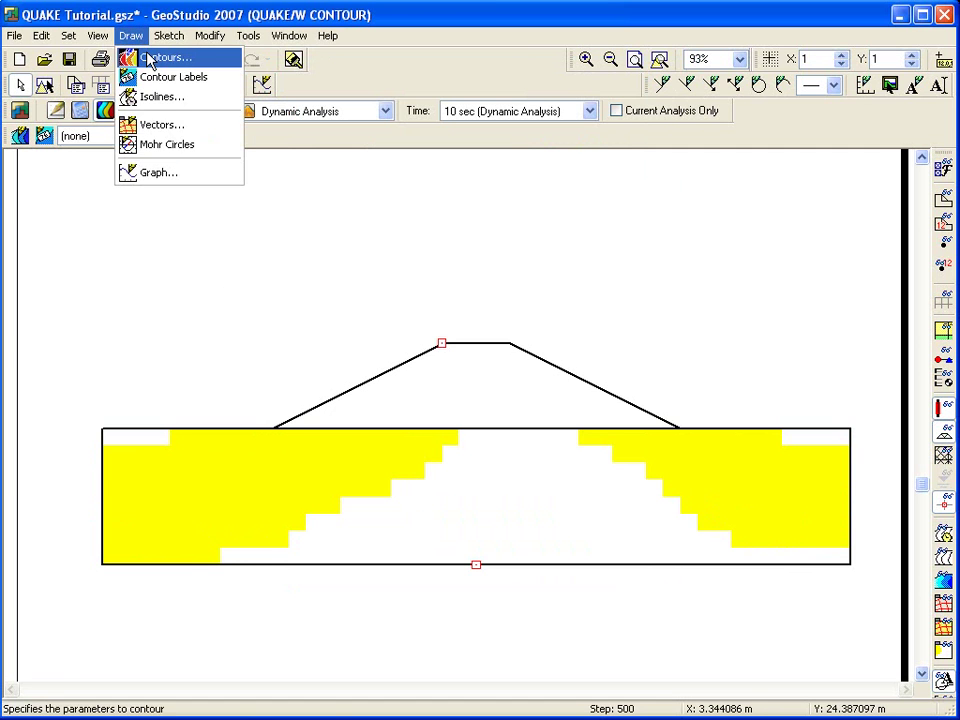
click(135, 57)
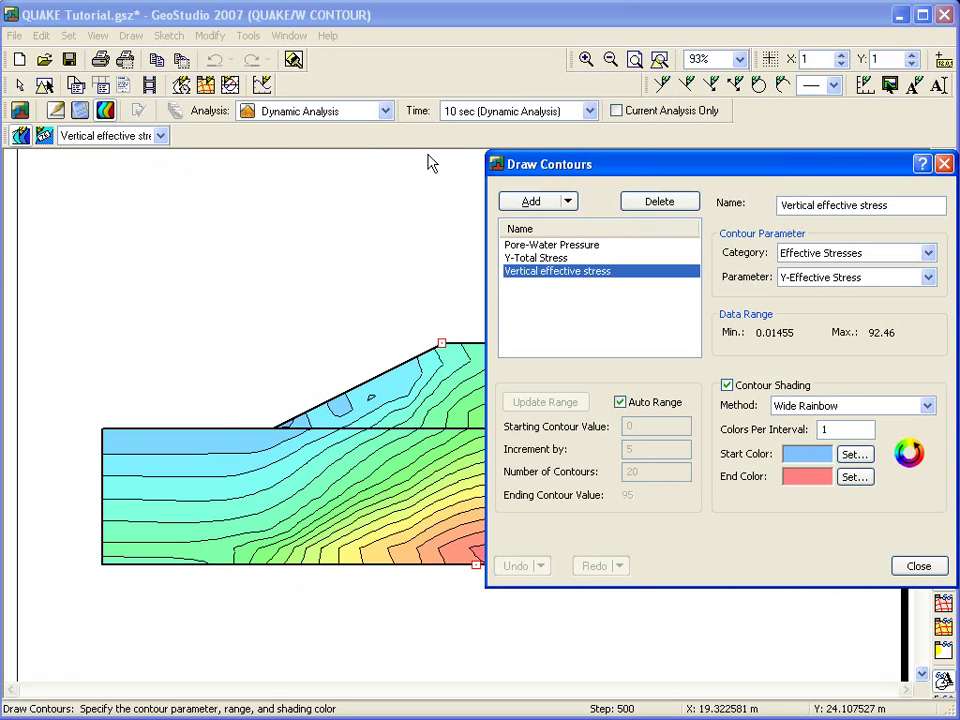
click(531, 201)
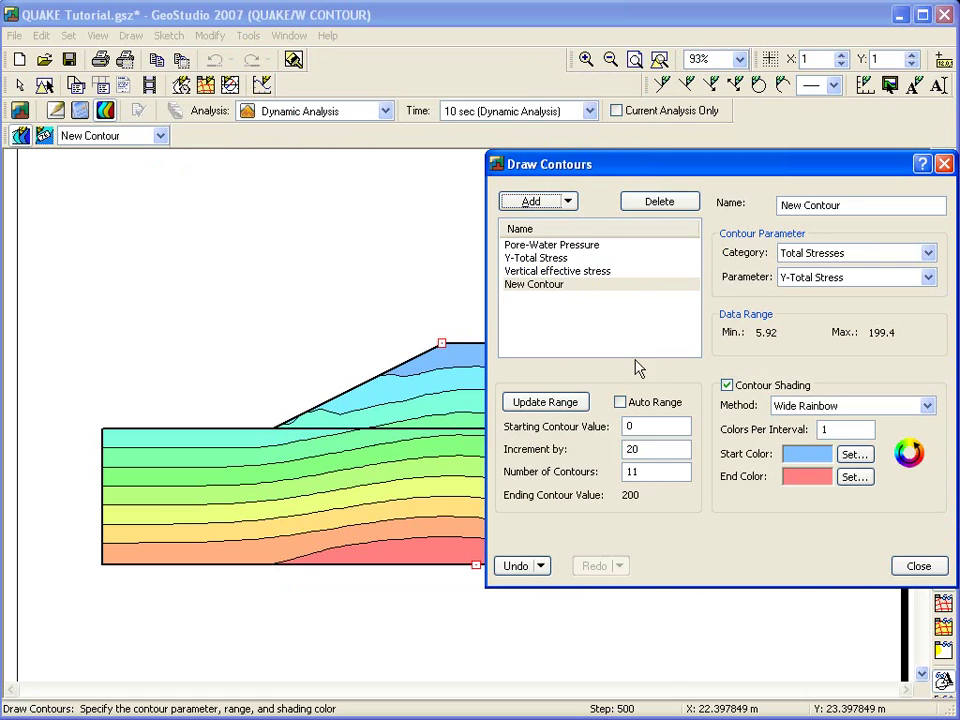
key(Tab)
text(ex)
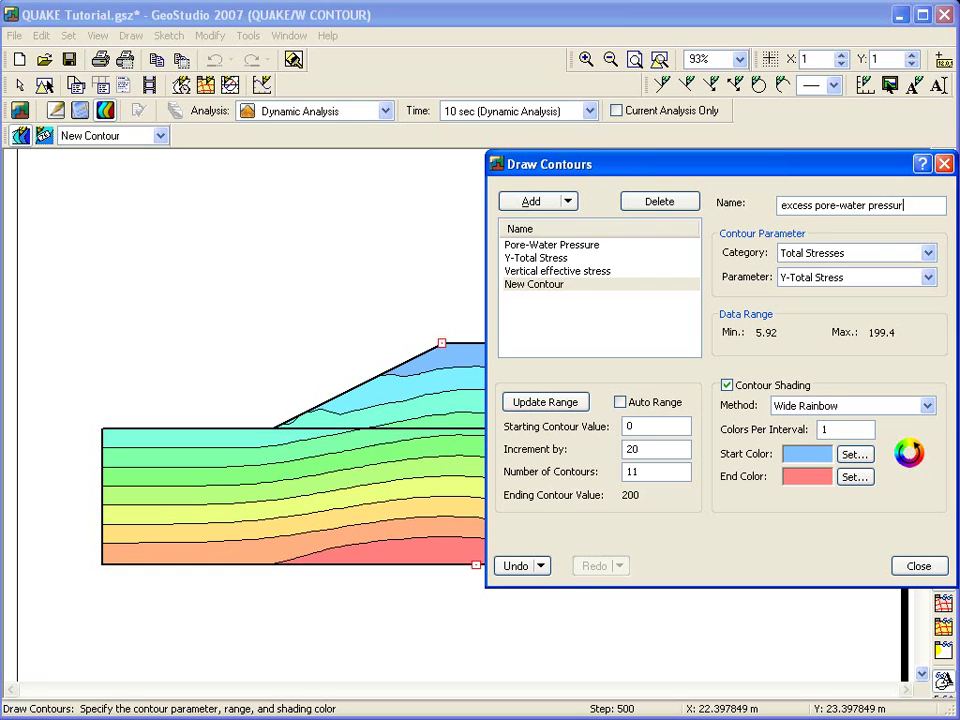
text(cess pore-water pressures)
Set the new contour's category to Pore-Pressure and its parameter to Excess PWP, and close the contour settings to show the whole embankment.
click(818, 258)
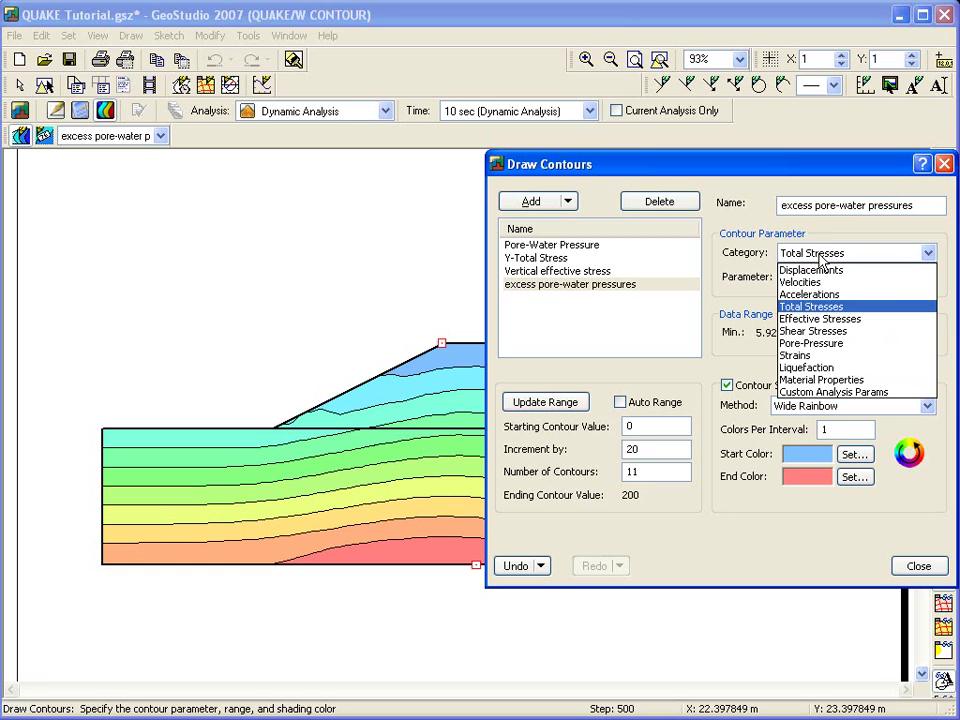
click(812, 343)
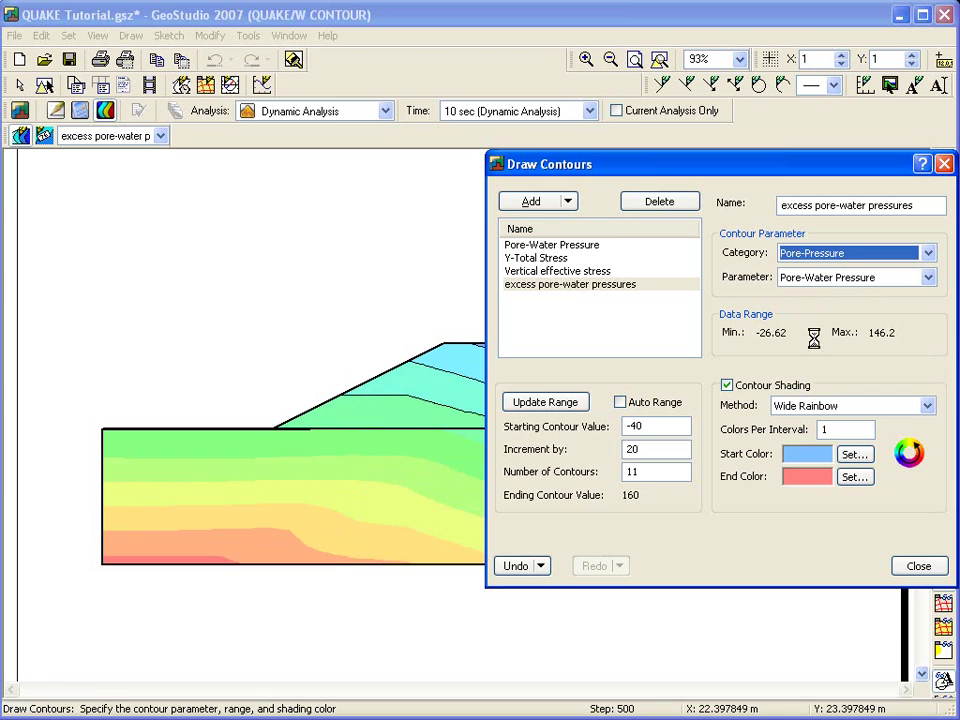
click(823, 280)
click(813, 306)
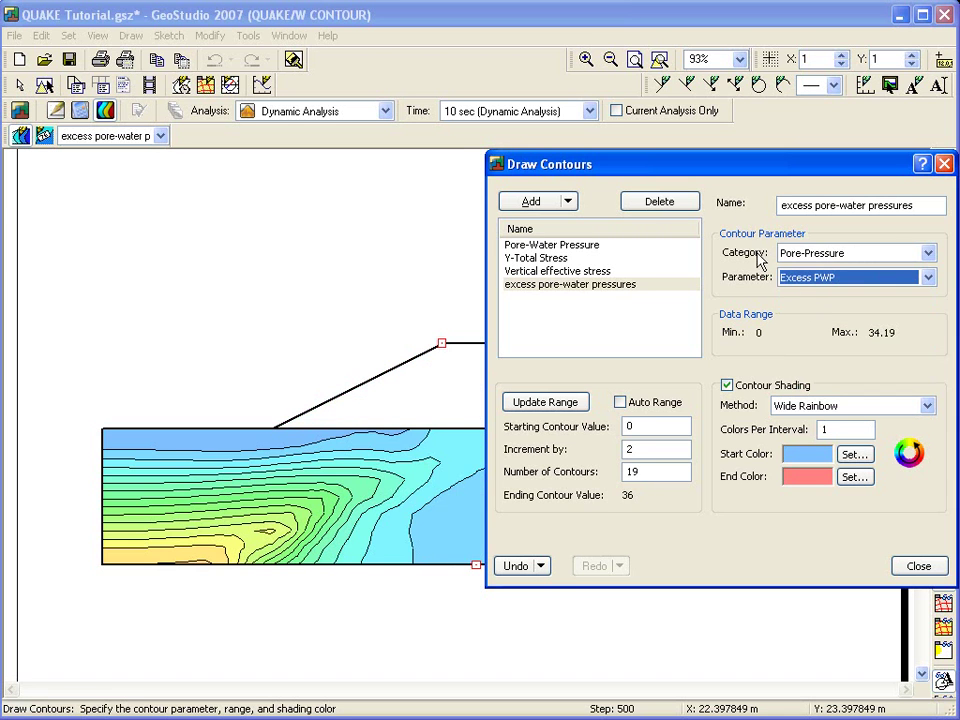
drag(742, 173, 395, 42)
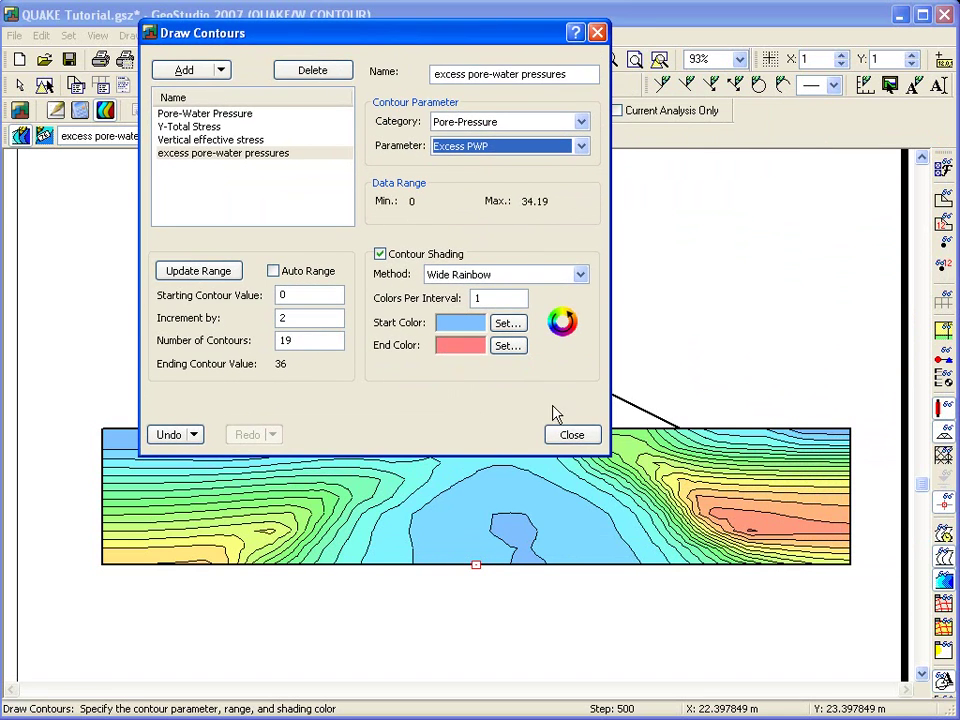
click(566, 434)
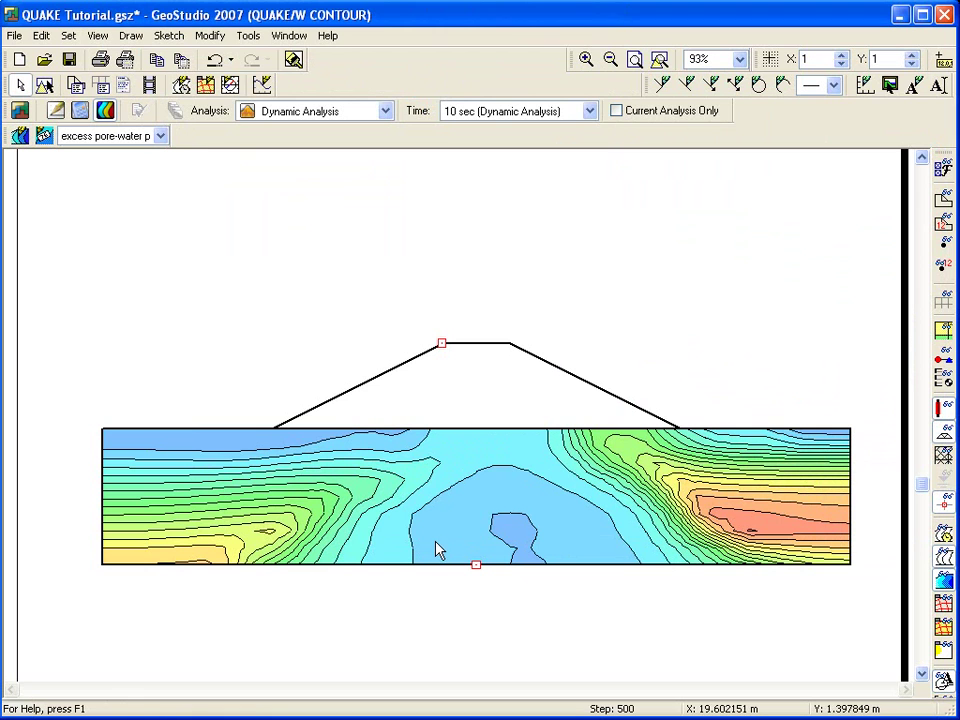
Label an excess pore-water pressure contour in the high-pressure zone of the foundation below the downstream toe.
click(44, 137)
click(744, 512)
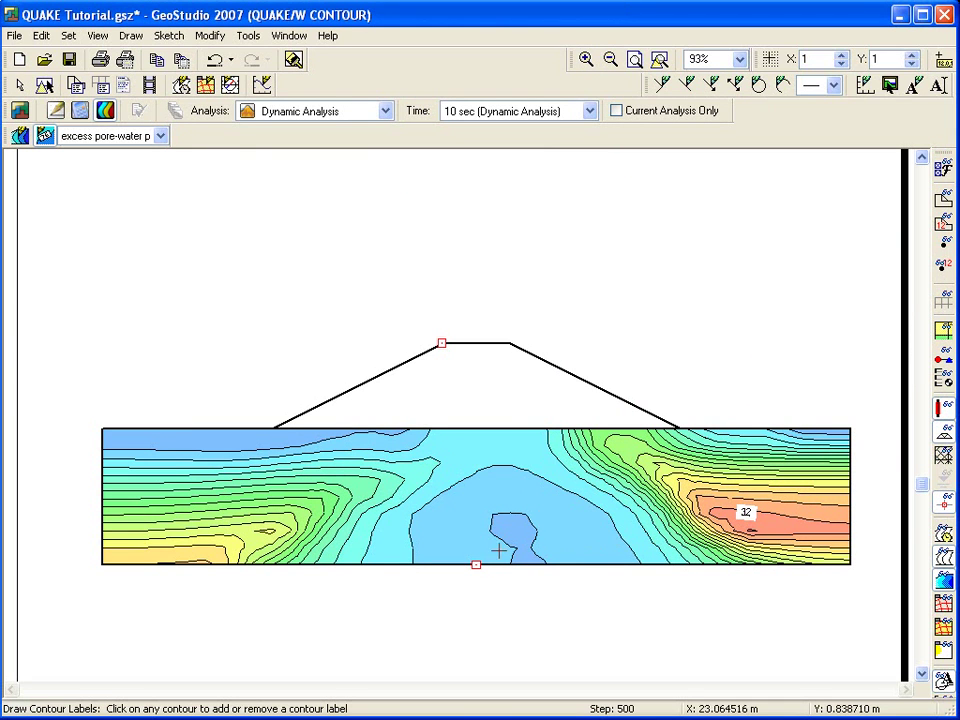
key(Escape)
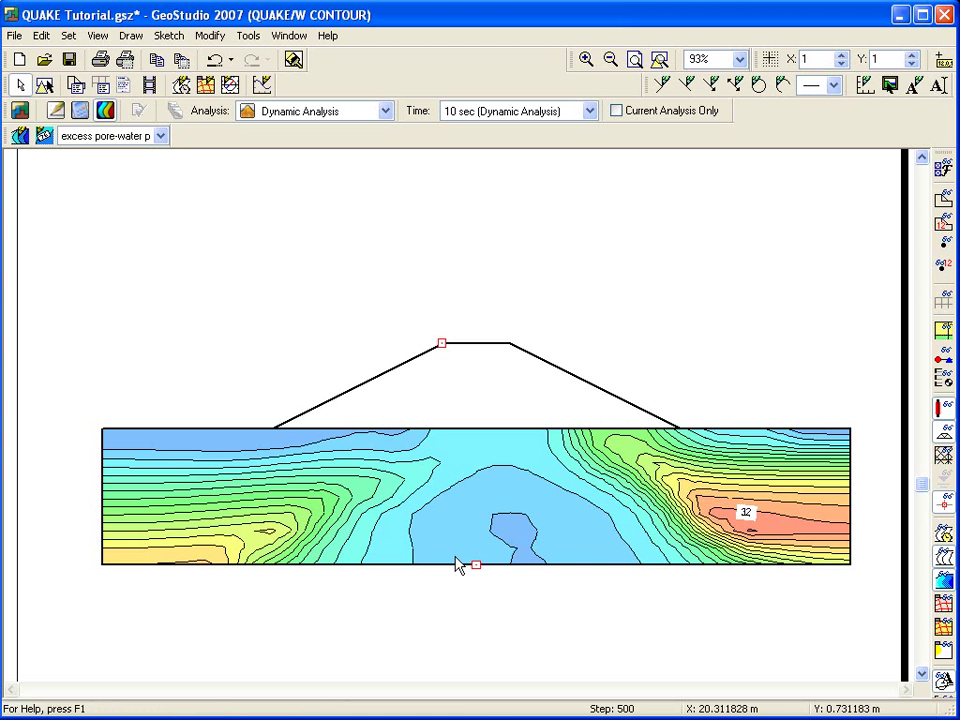
Generate a report of the Dynamic Analysis and save it as "QUAKE Tutorial.html" in My Documents.
click(97, 35)
click(120, 105)
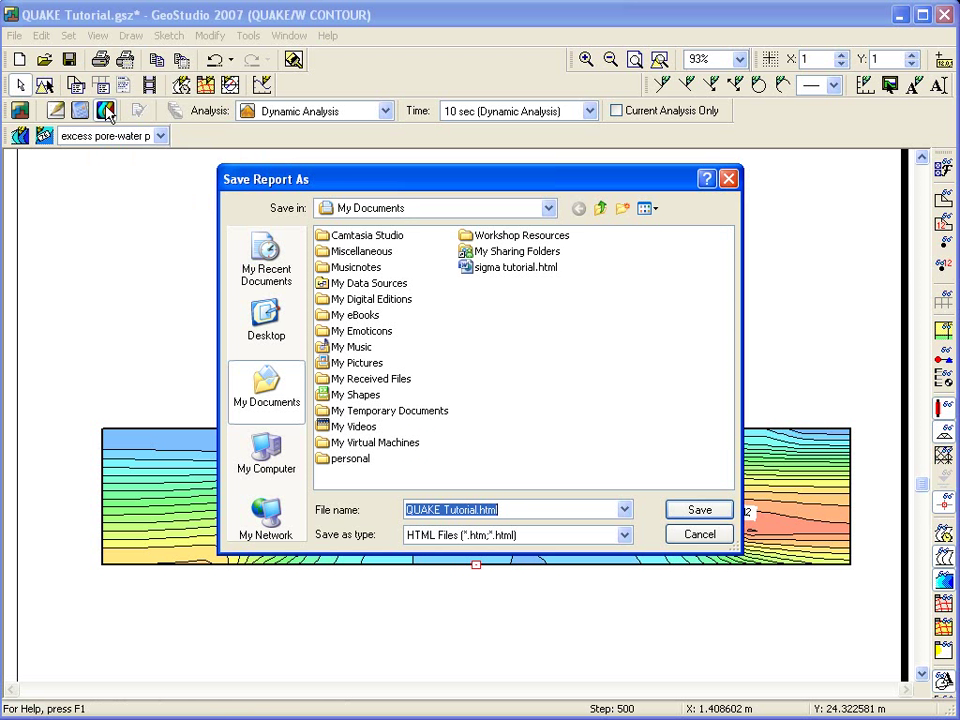
click(683, 513)
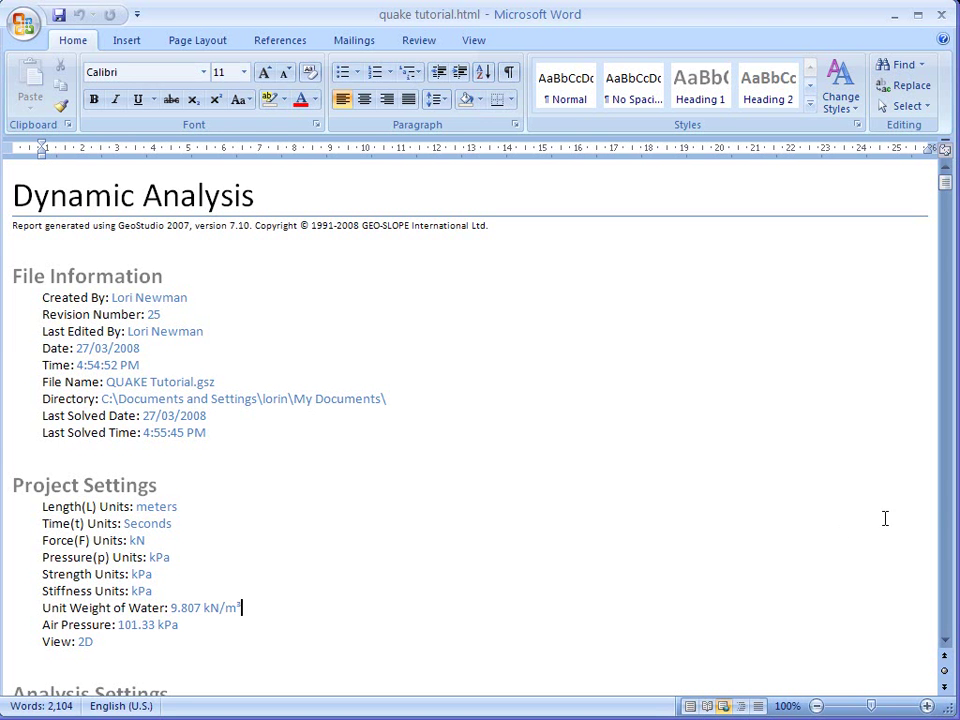
Examine the report's analysis settings, boundary conditions and earthquake records in Word, and close the report.
click(951, 521)
click(951, 529)
click(951, 529)
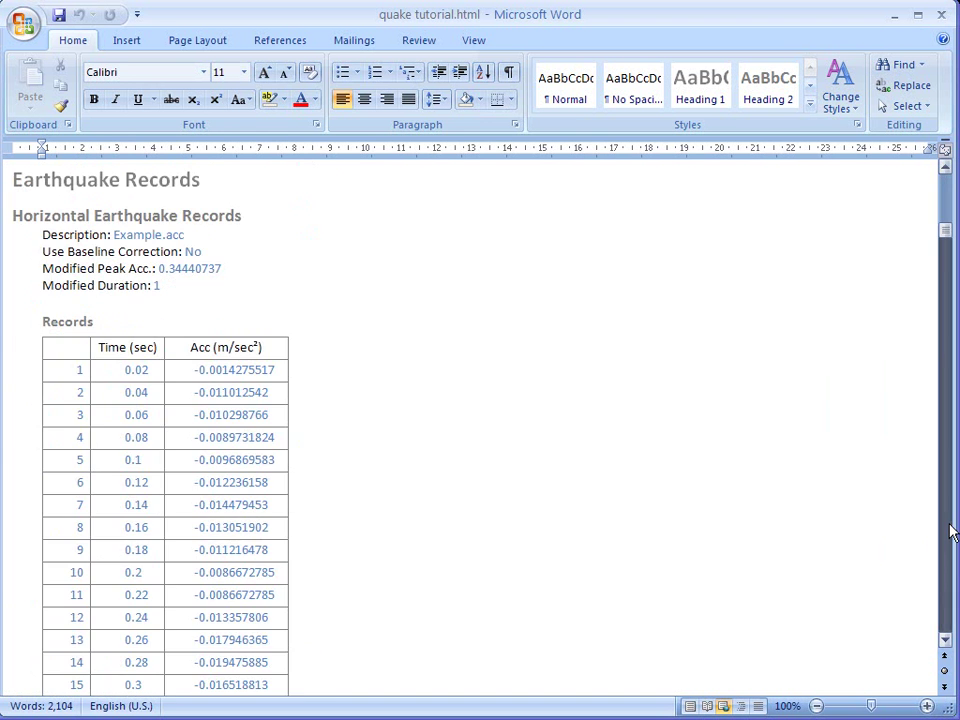
scroll(951, 529, down, 4)
scroll(934, 524, down, 9)
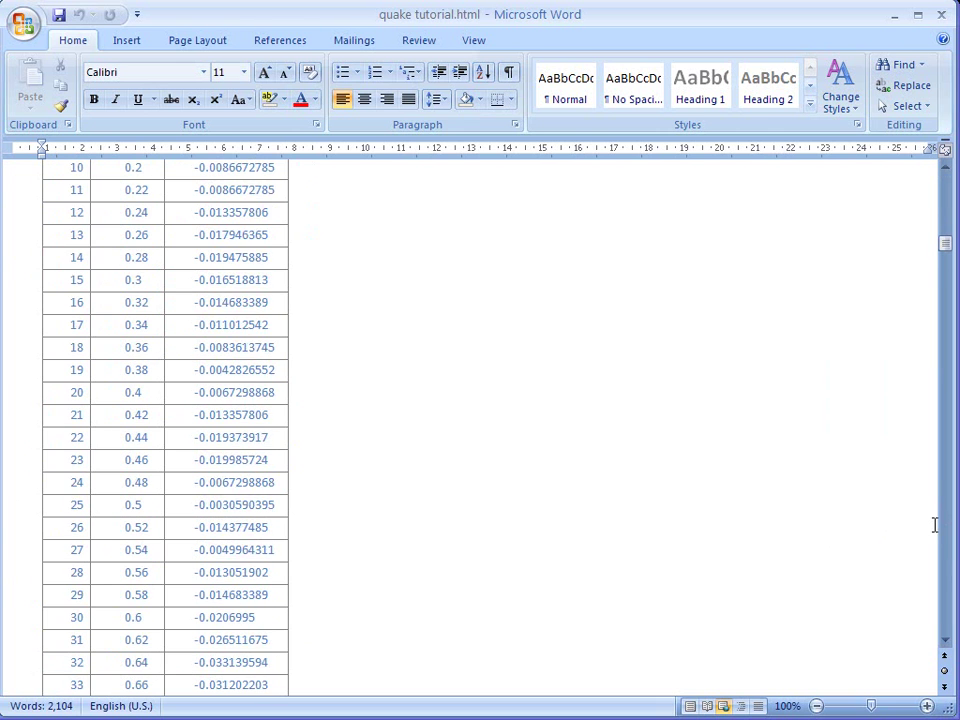
scroll(934, 523, up, 8)
scroll(934, 520, up, 5)
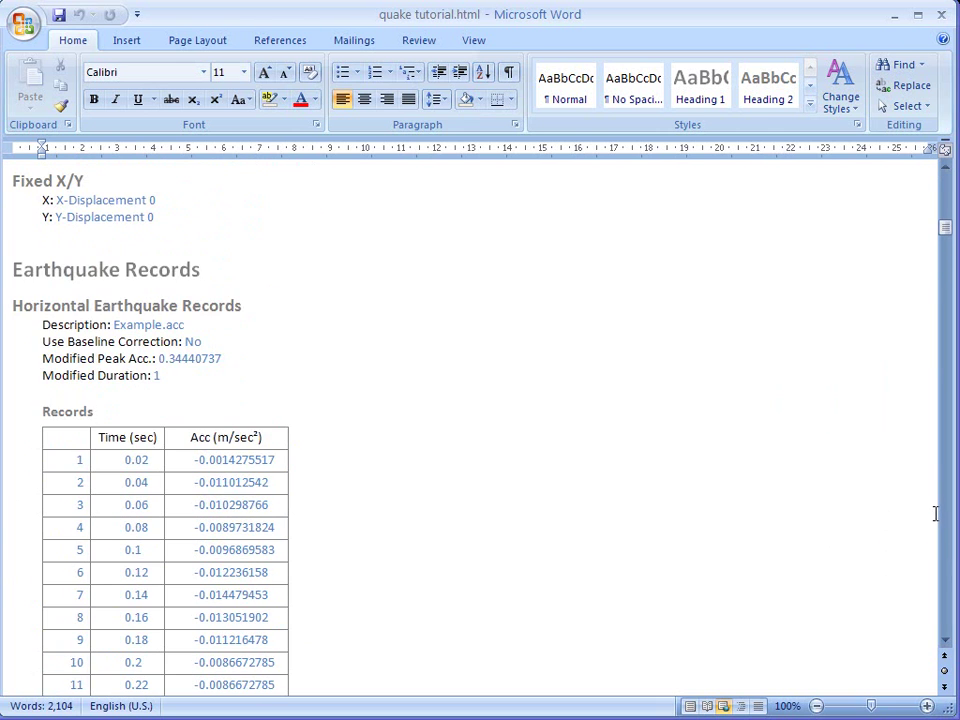
scroll(935, 513, up, 16)
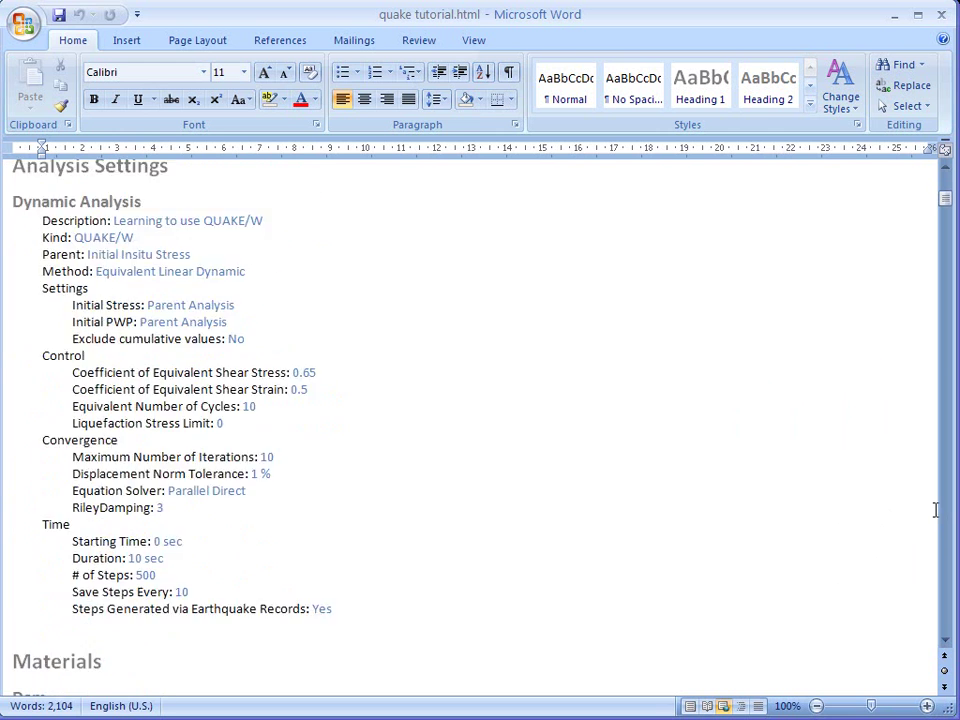
scroll(935, 509, up, 3)
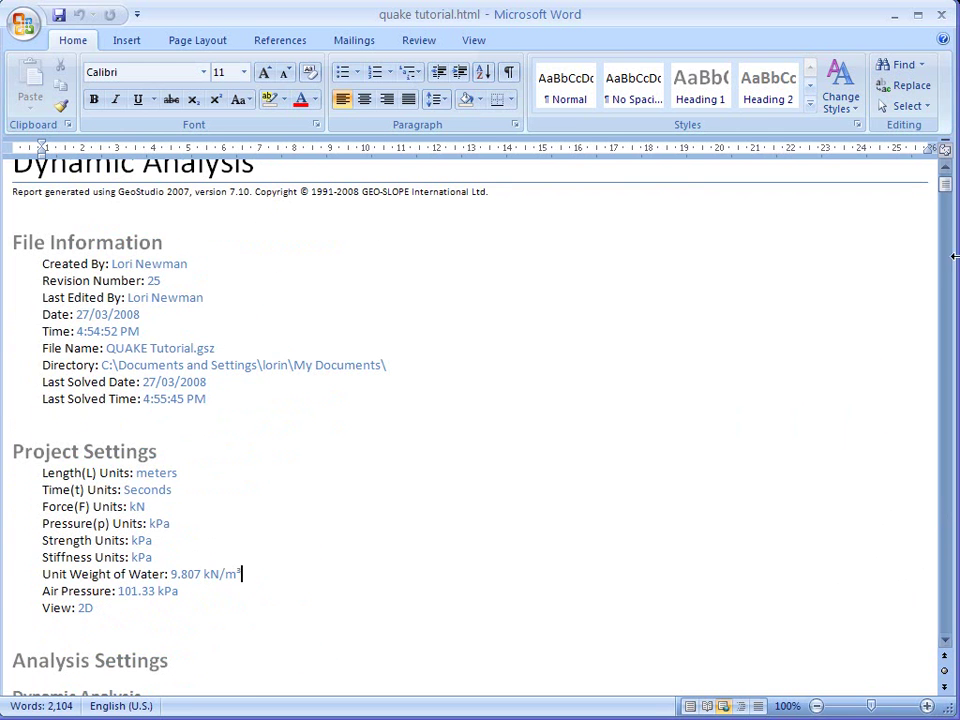
click(943, 16)
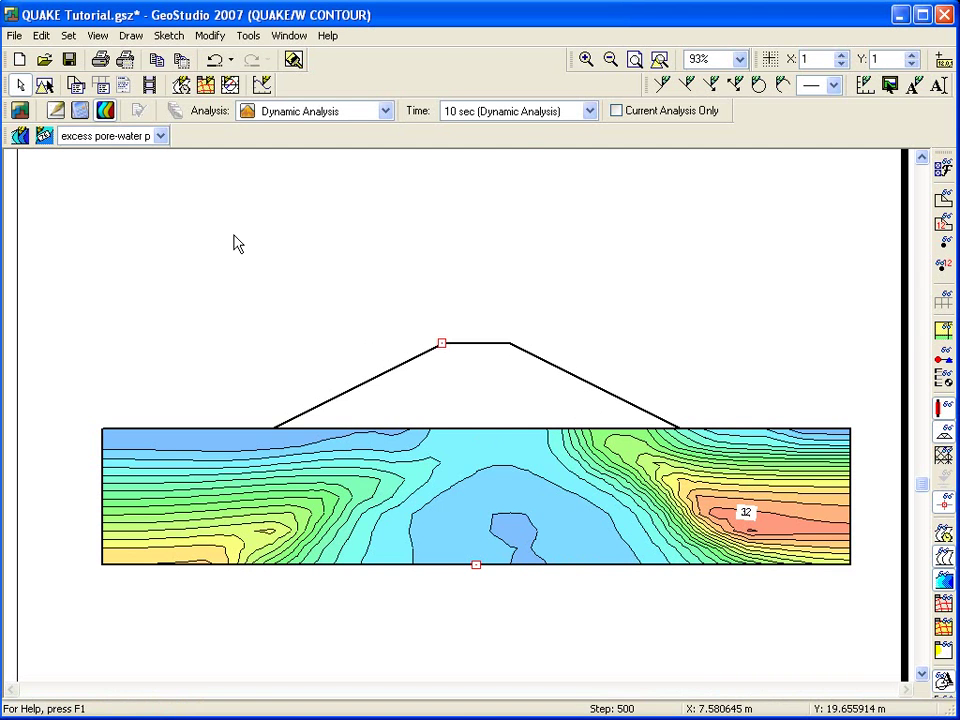
Return to DEFINE, consult the help topic for Draw Boundary Conditions, and close the help and the boundary conditions settings.
click(57, 112)
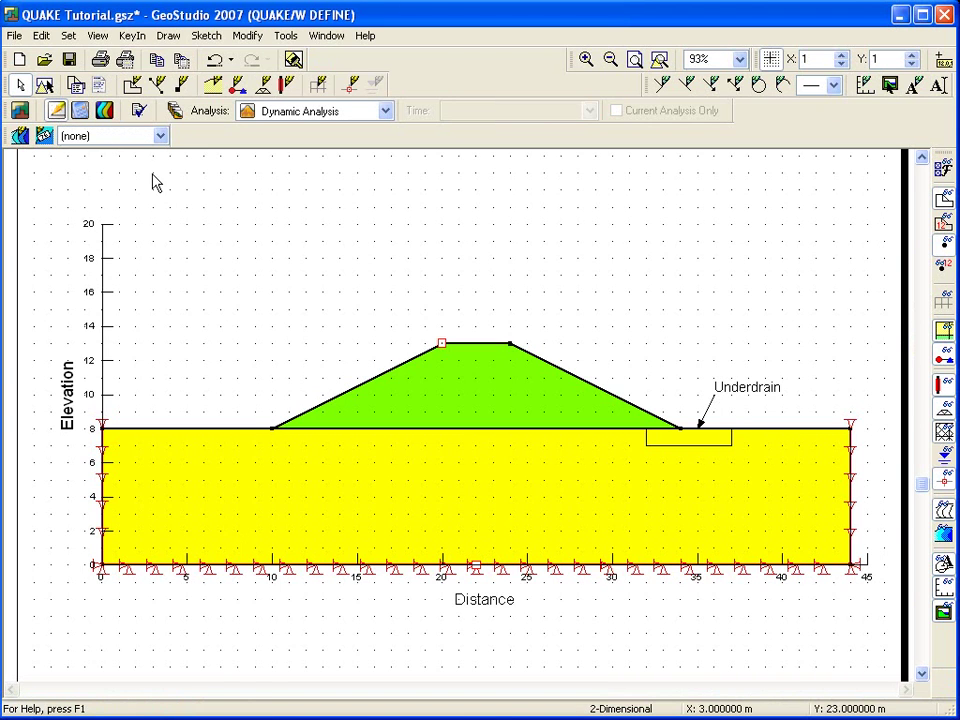
click(237, 86)
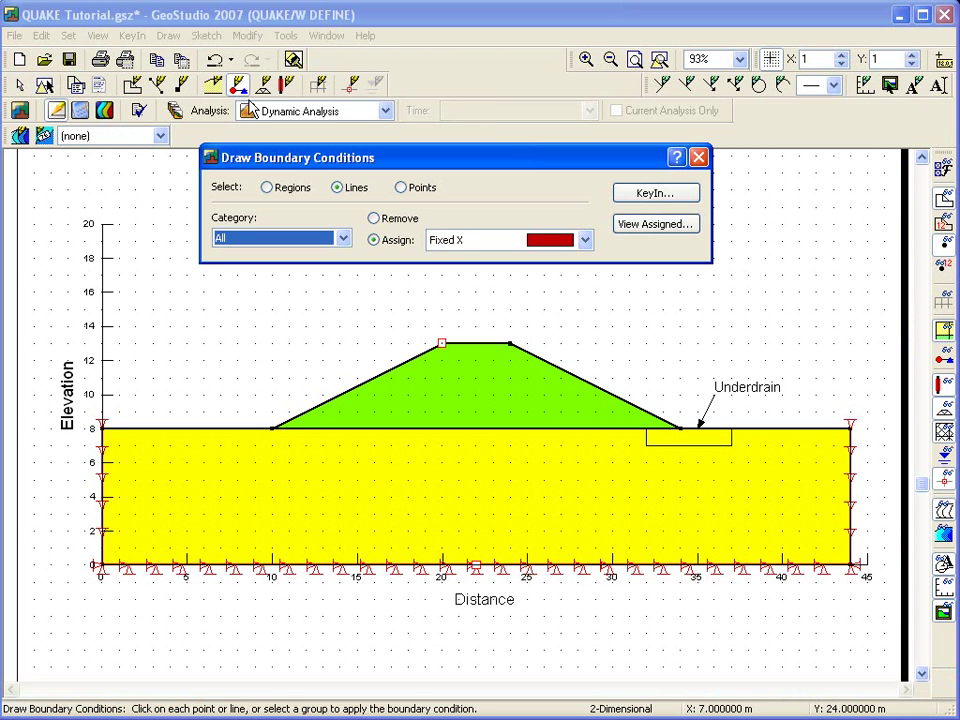
click(673, 157)
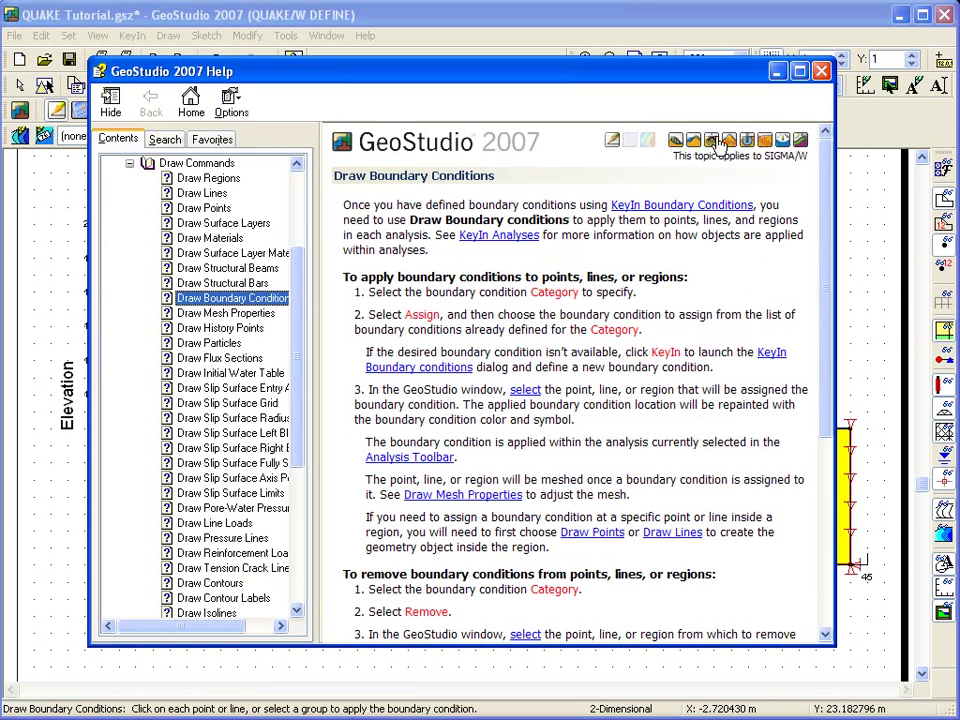
click(821, 71)
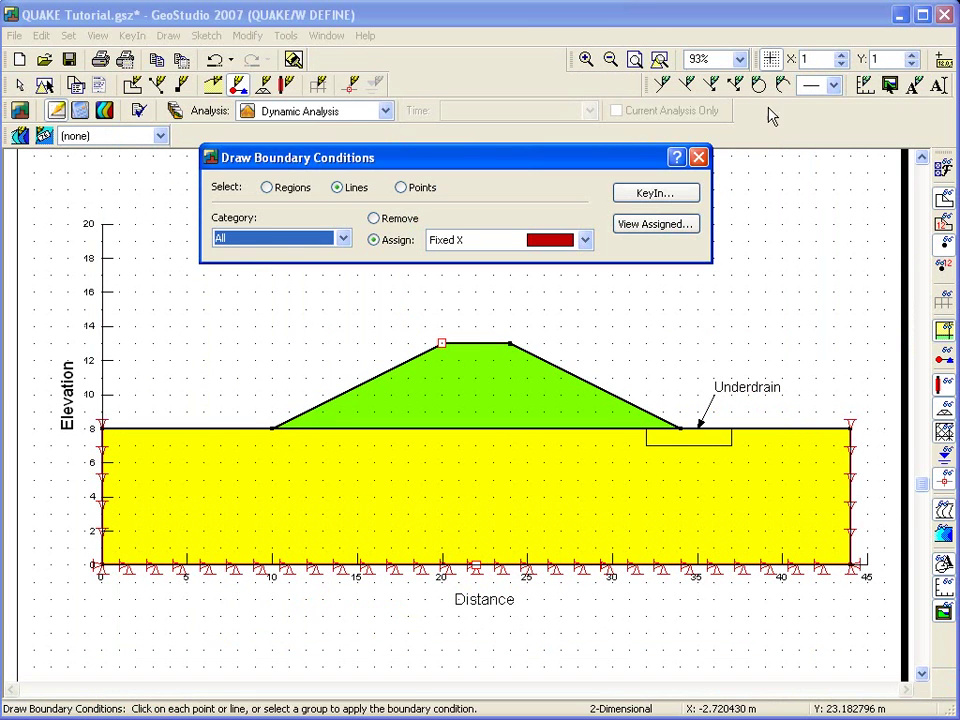
click(696, 154)
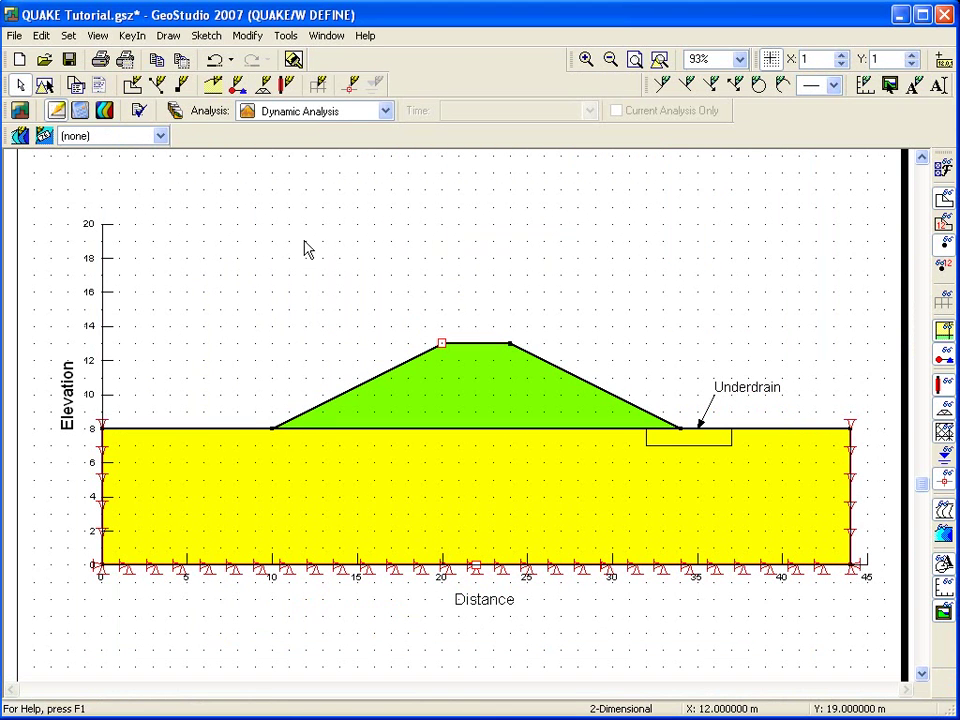
Search the examples on the start page for "quake", and return to the Initial Insitu Stress analysis in DEFINE.
click(19, 111)
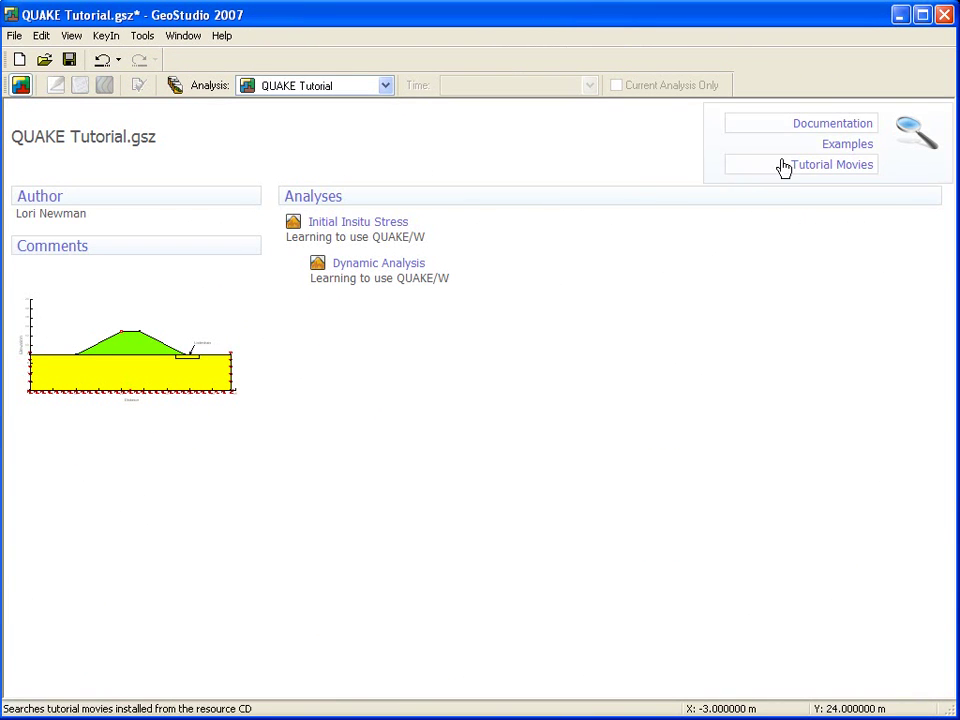
click(825, 128)
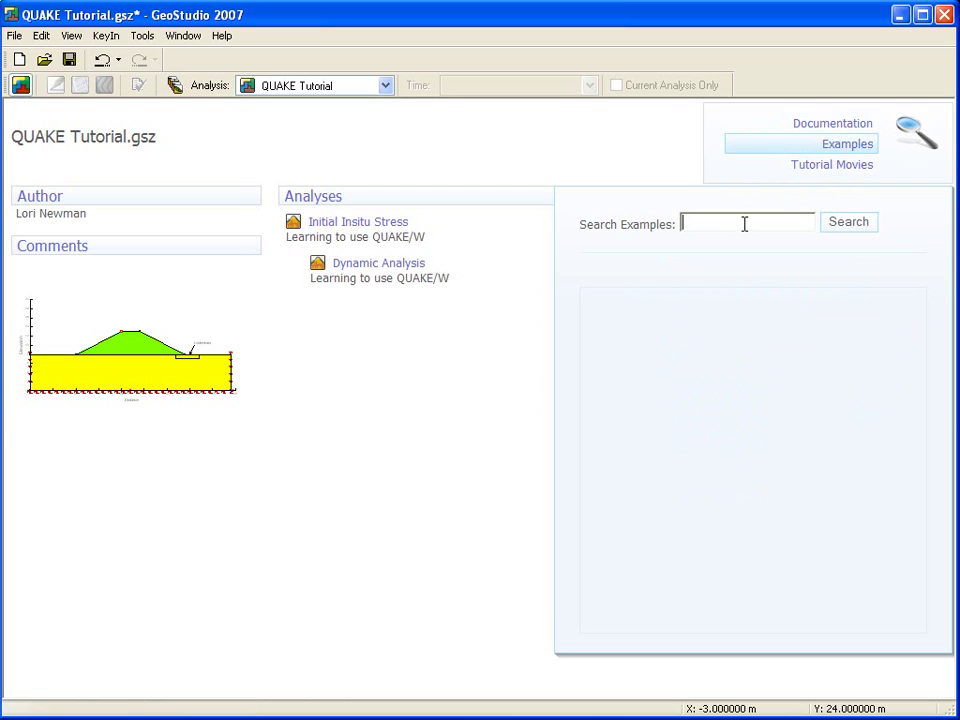
text(quake)
key(Return)
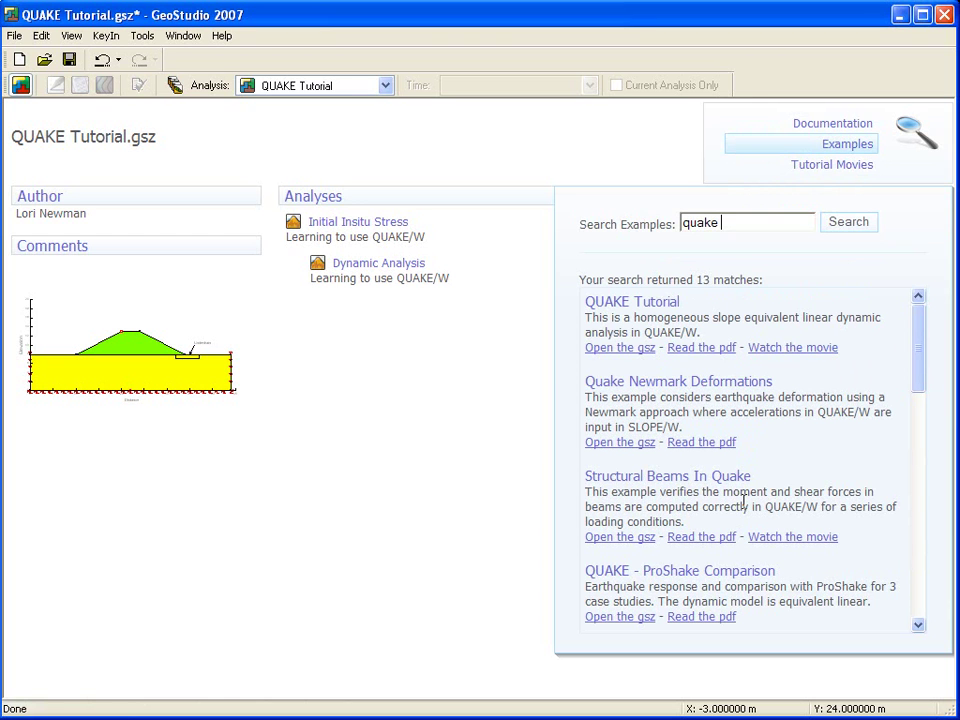
click(360, 243)
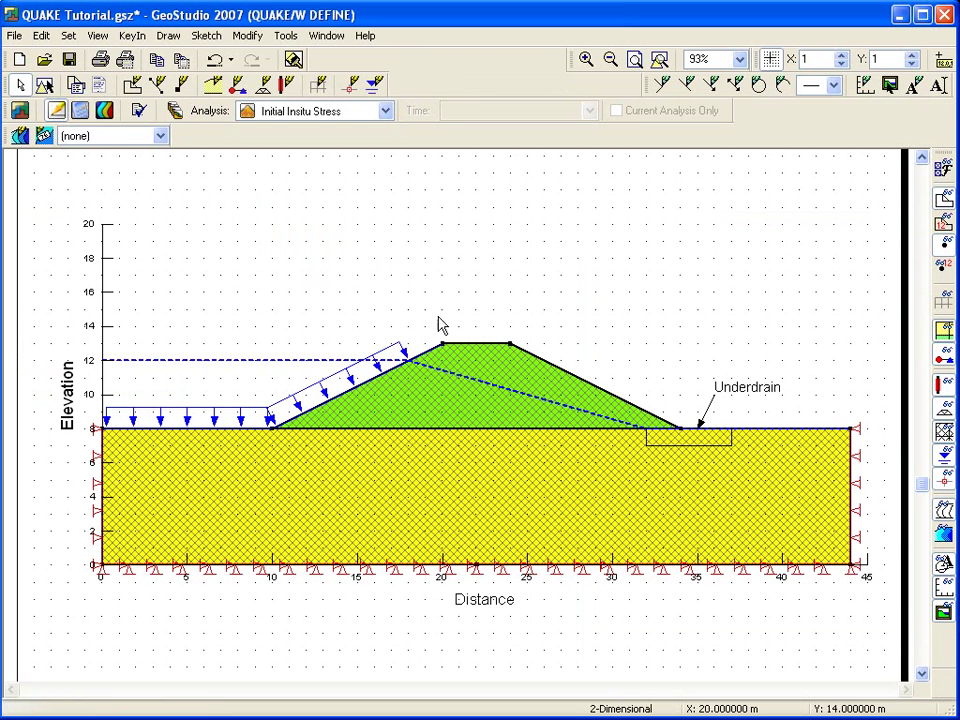